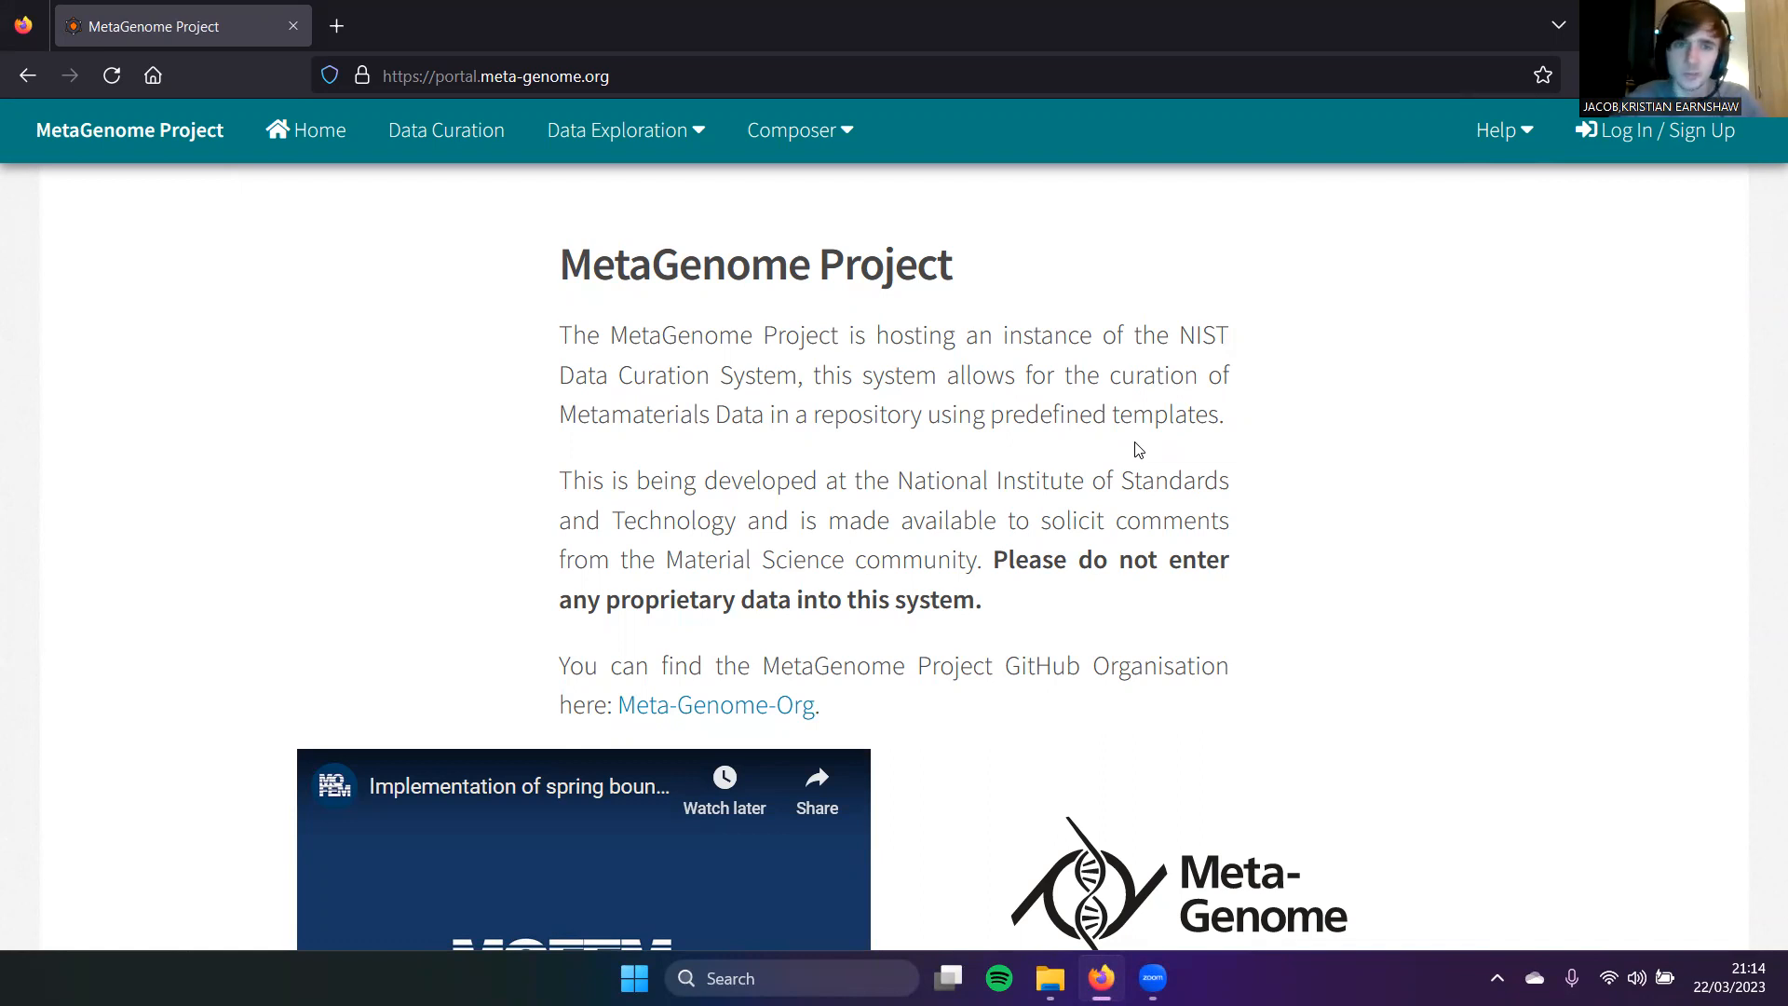
Step: Sign in with the sample account's username and password, declining Firefox's offer to save the login
{"action": "left_click", "coordinate": [1654, 131]}
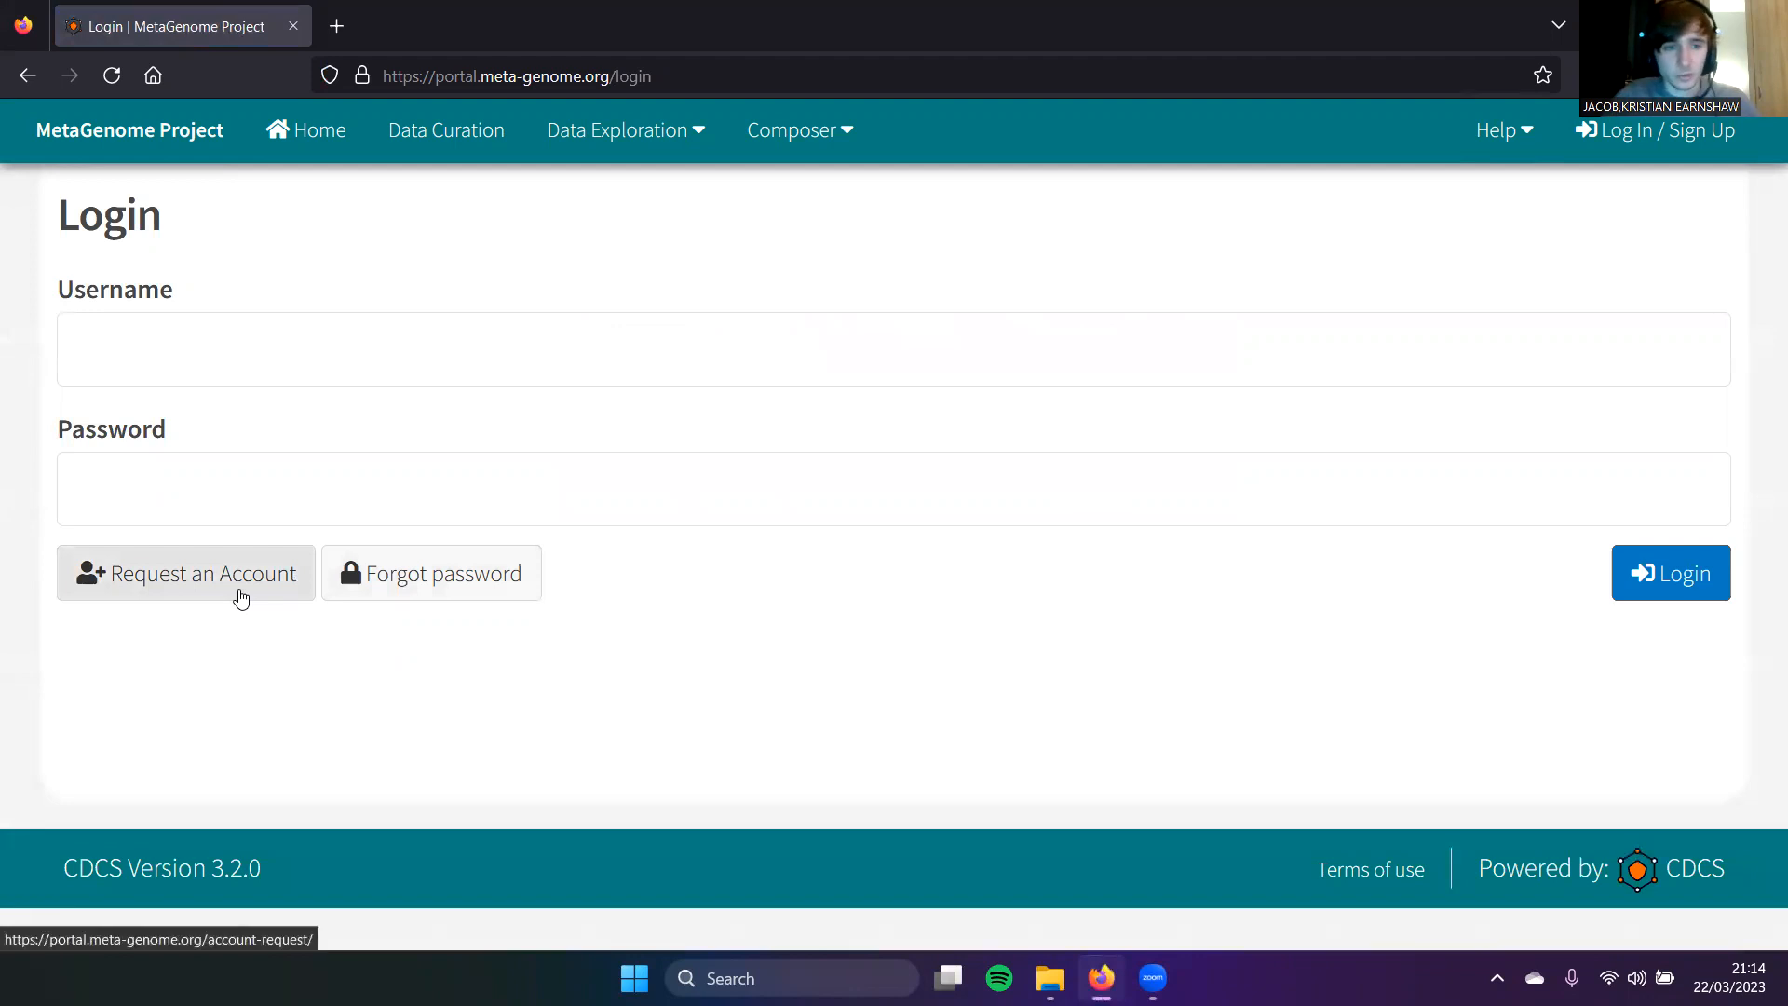
{"action": "left_click", "coordinate": [380, 351]}
{"action": "type", "text": "sample_account"}
{"action": "key", "text": "Tab"}
{"action": "type", "text": "••••••••"}
{"action": "key", "text": "Return"}
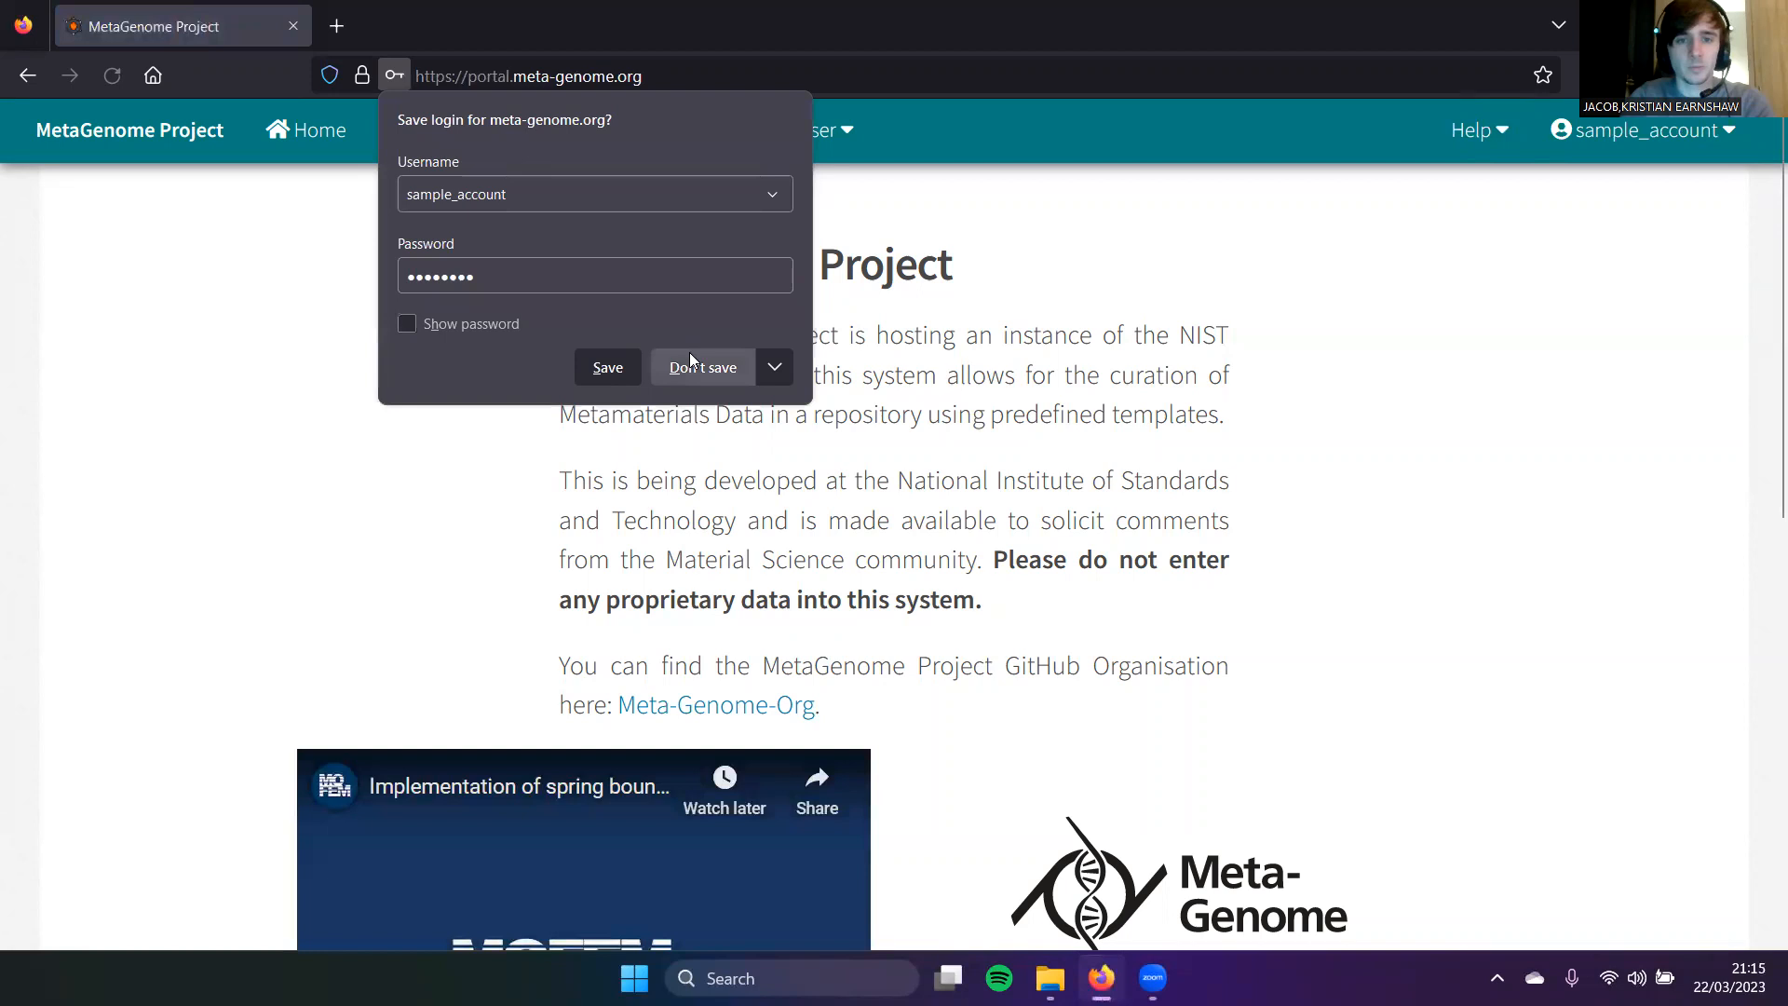
{"action": "left_click", "coordinate": [691, 367]}
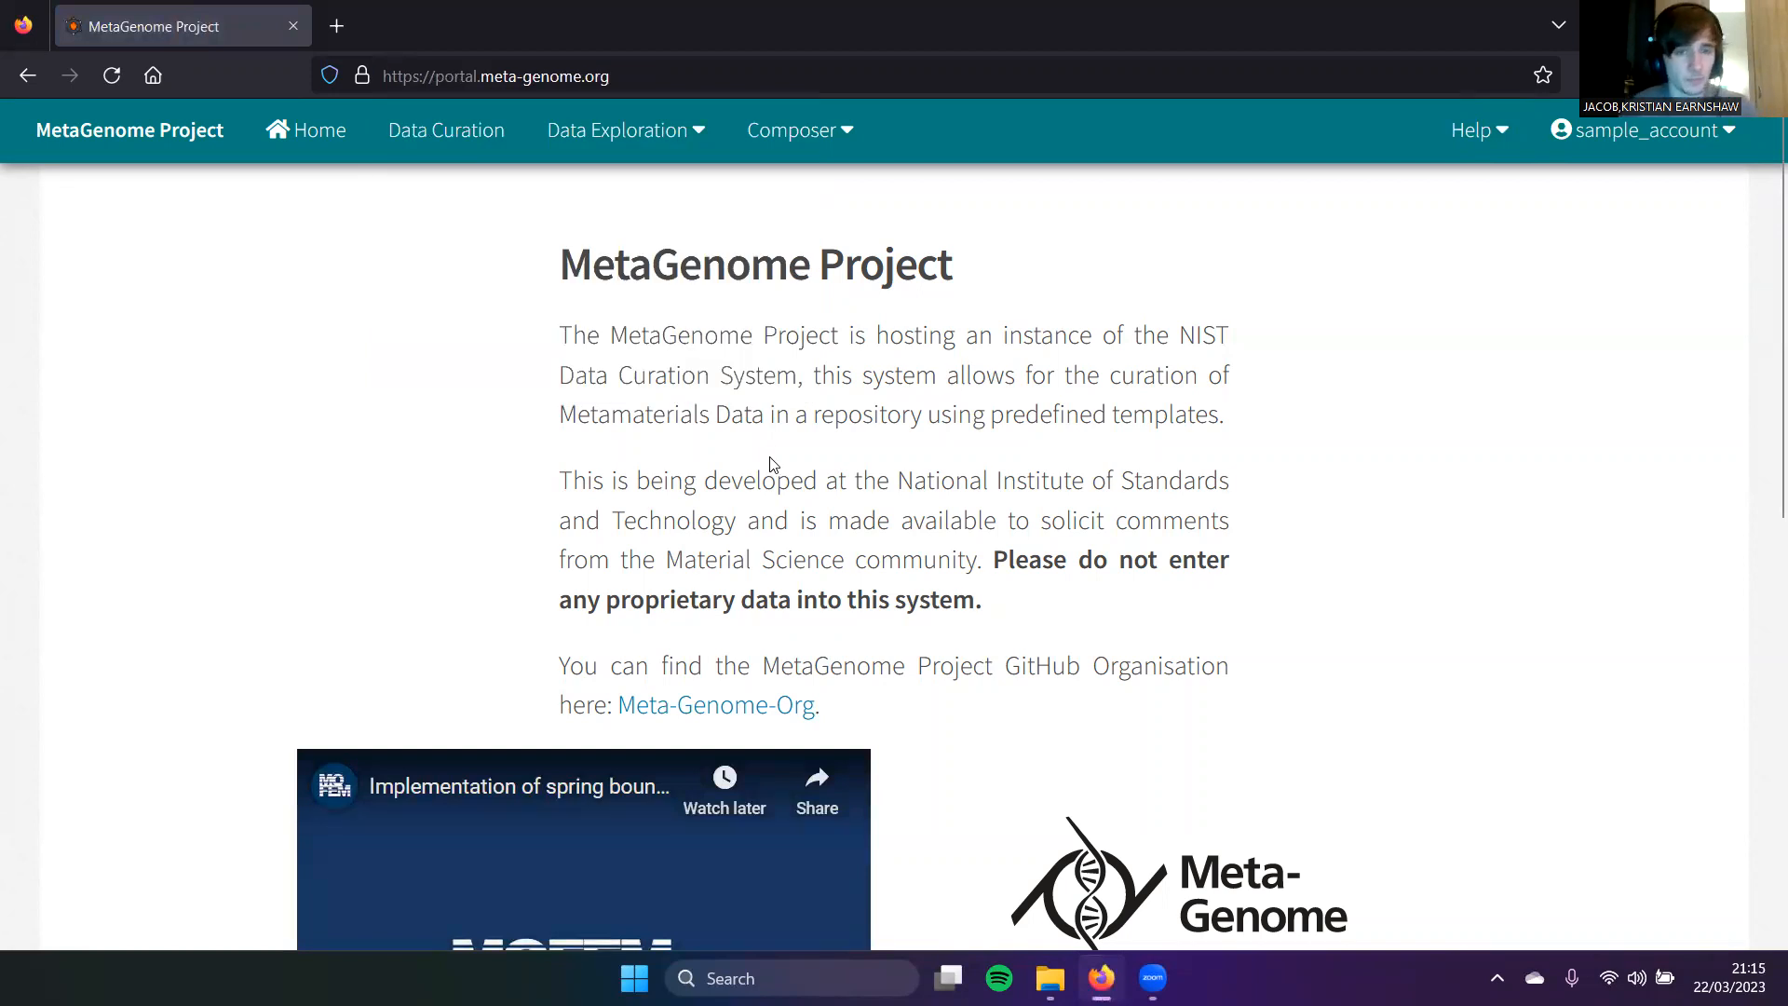
Step: Go to Data Curation and select the mecha-metagenome-schema31 template
{"action": "left_click", "coordinate": [416, 127]}
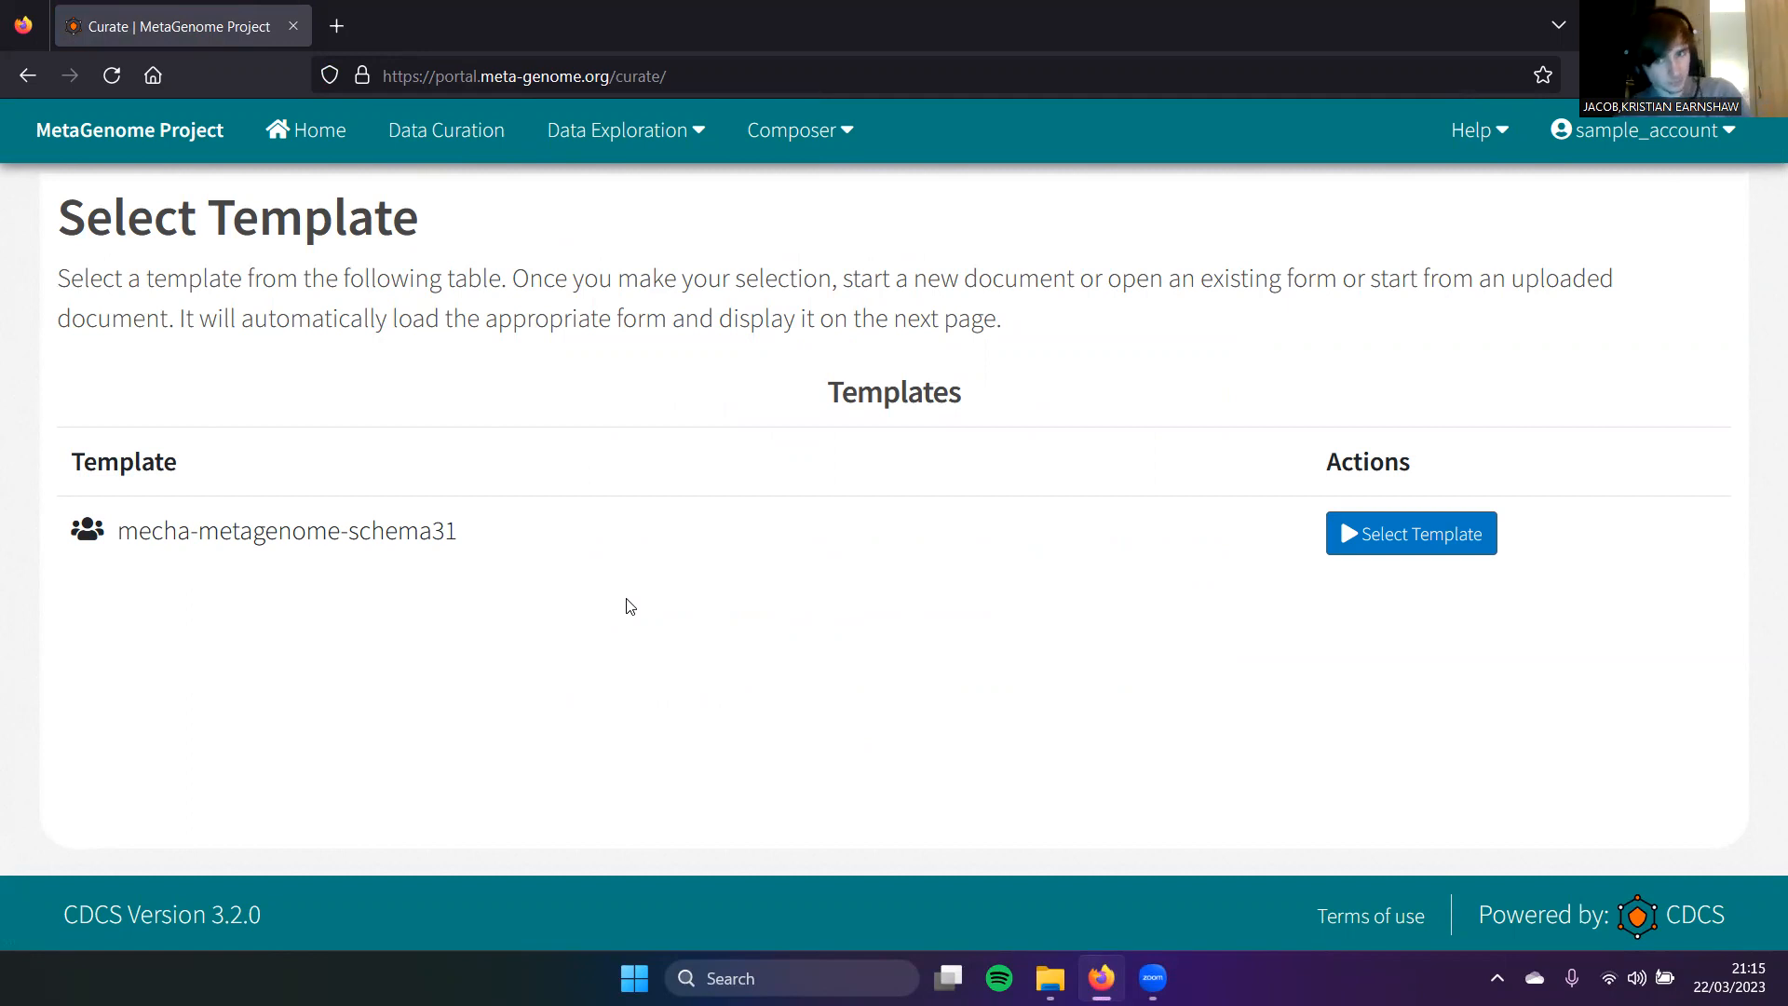
{"action": "left_click", "coordinate": [1376, 533]}
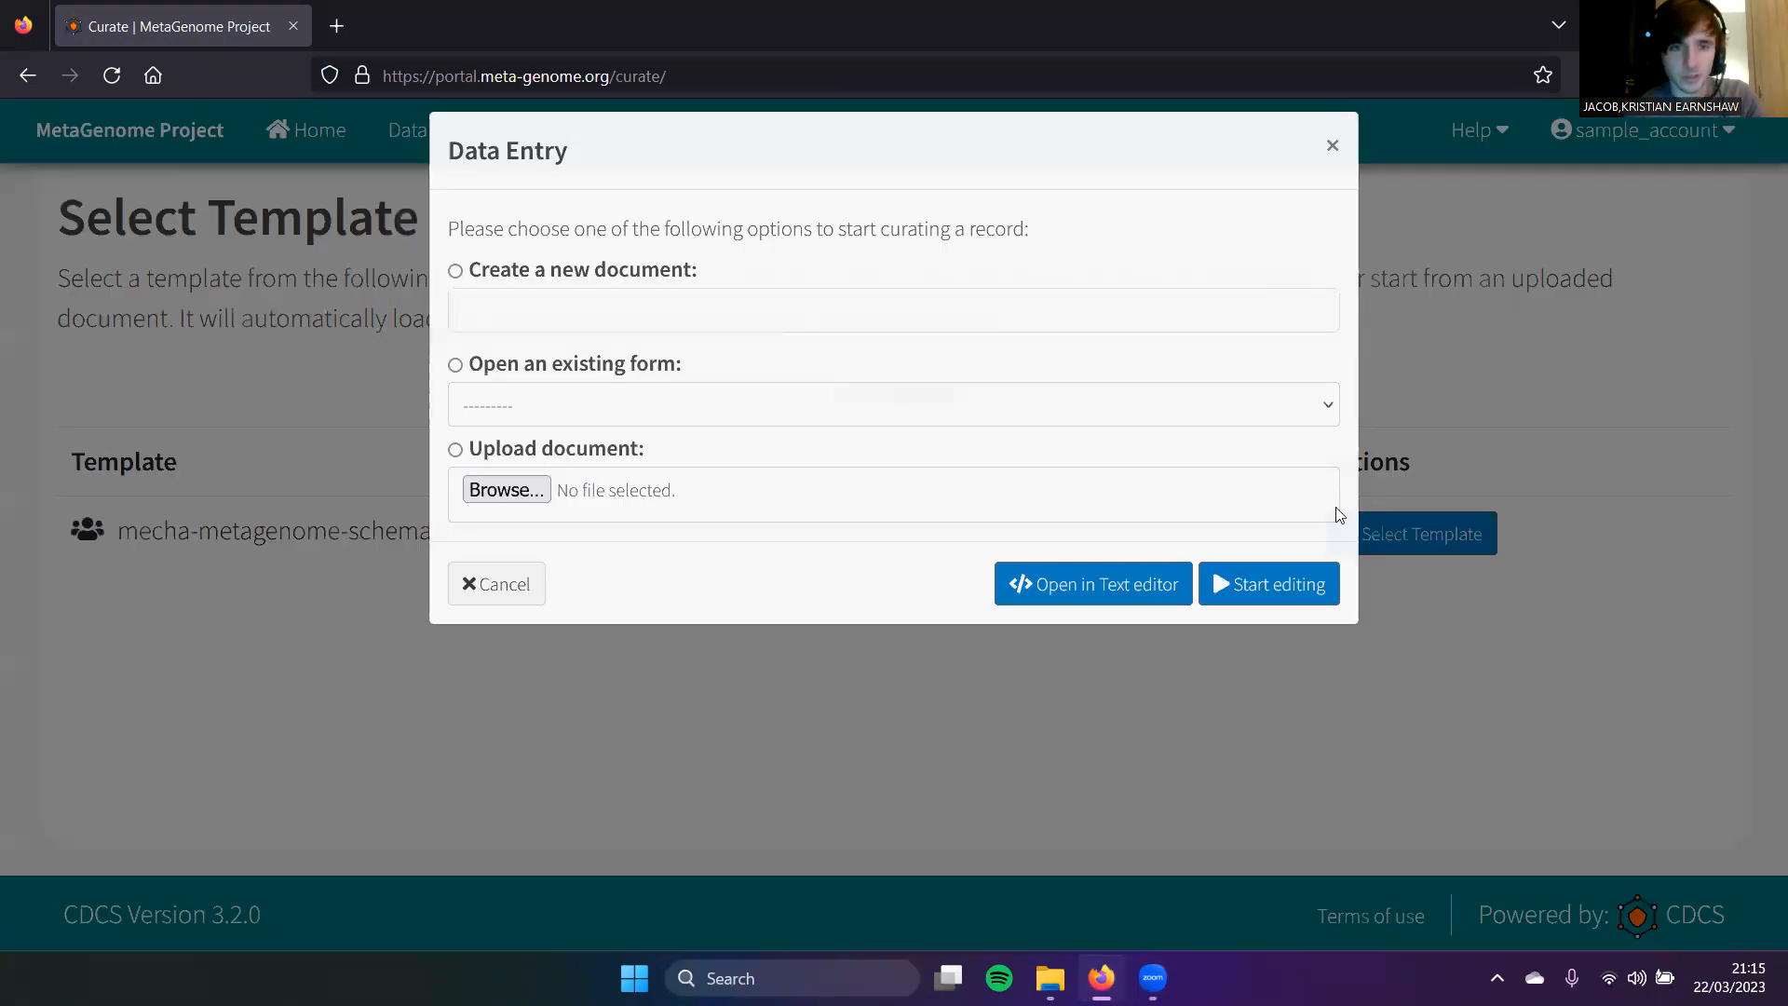
Step: Create a new document named nylon12-basemat and start editing it
{"action": "left_click", "coordinate": [930, 336]}
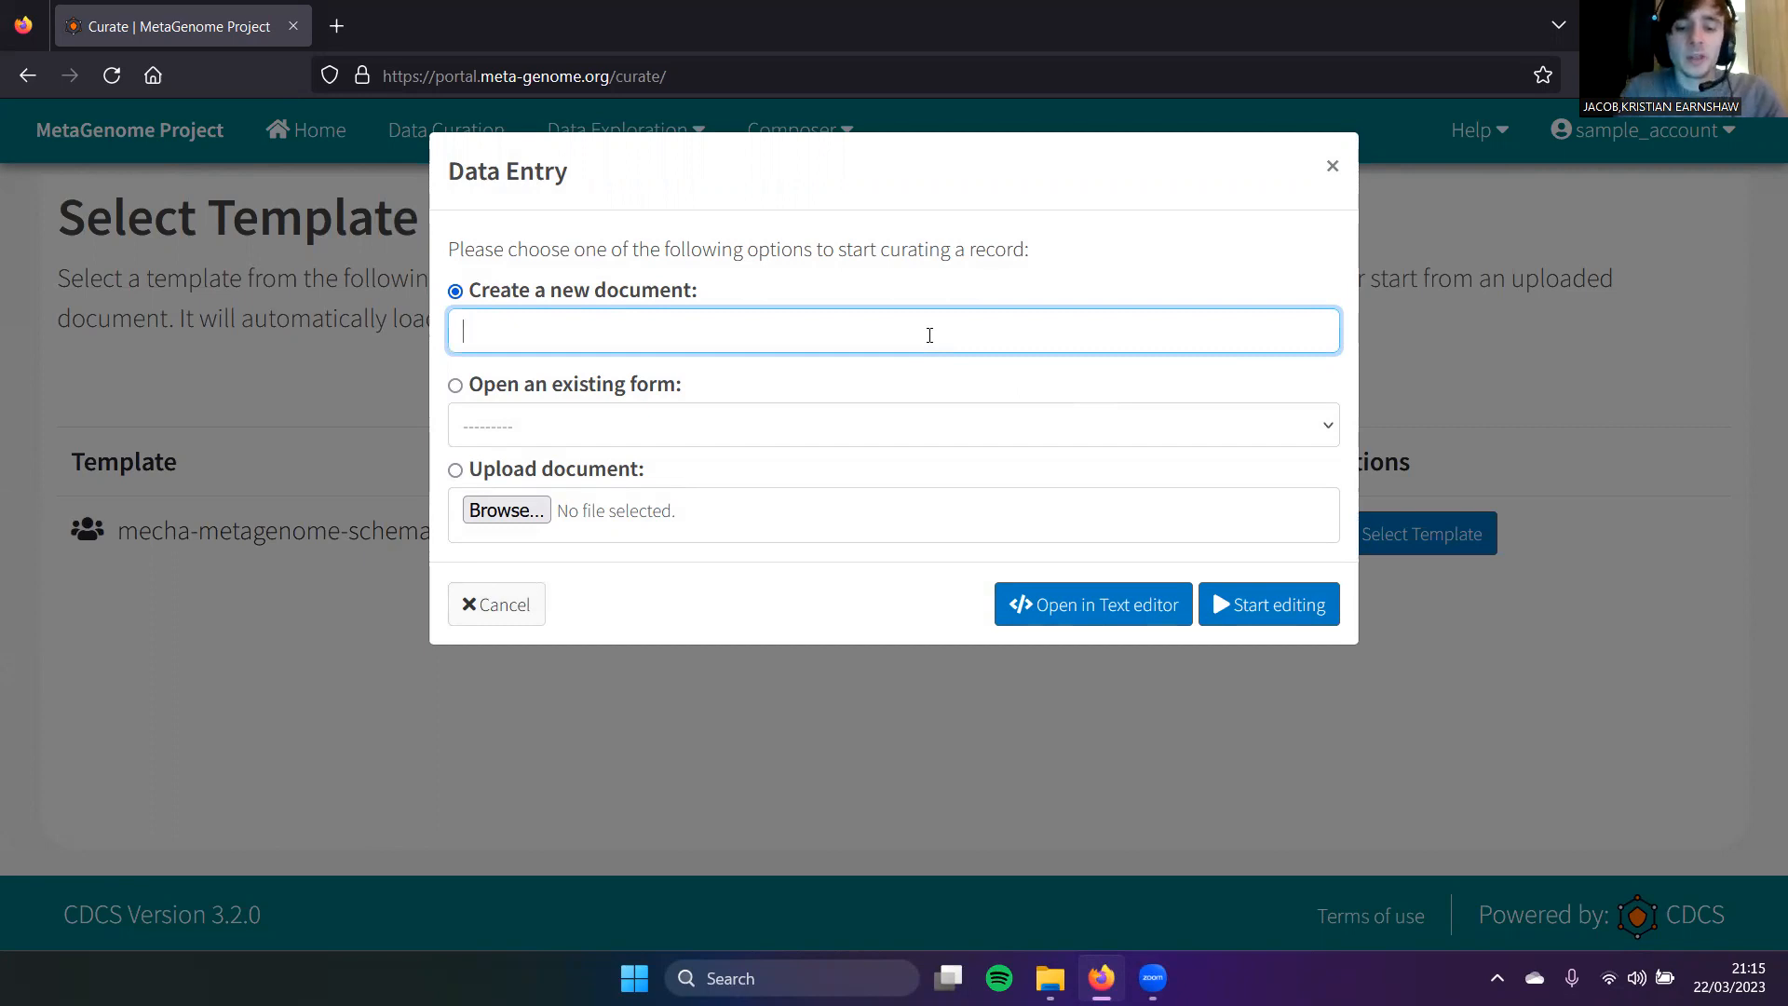
{"action": "type", "text": "n"}
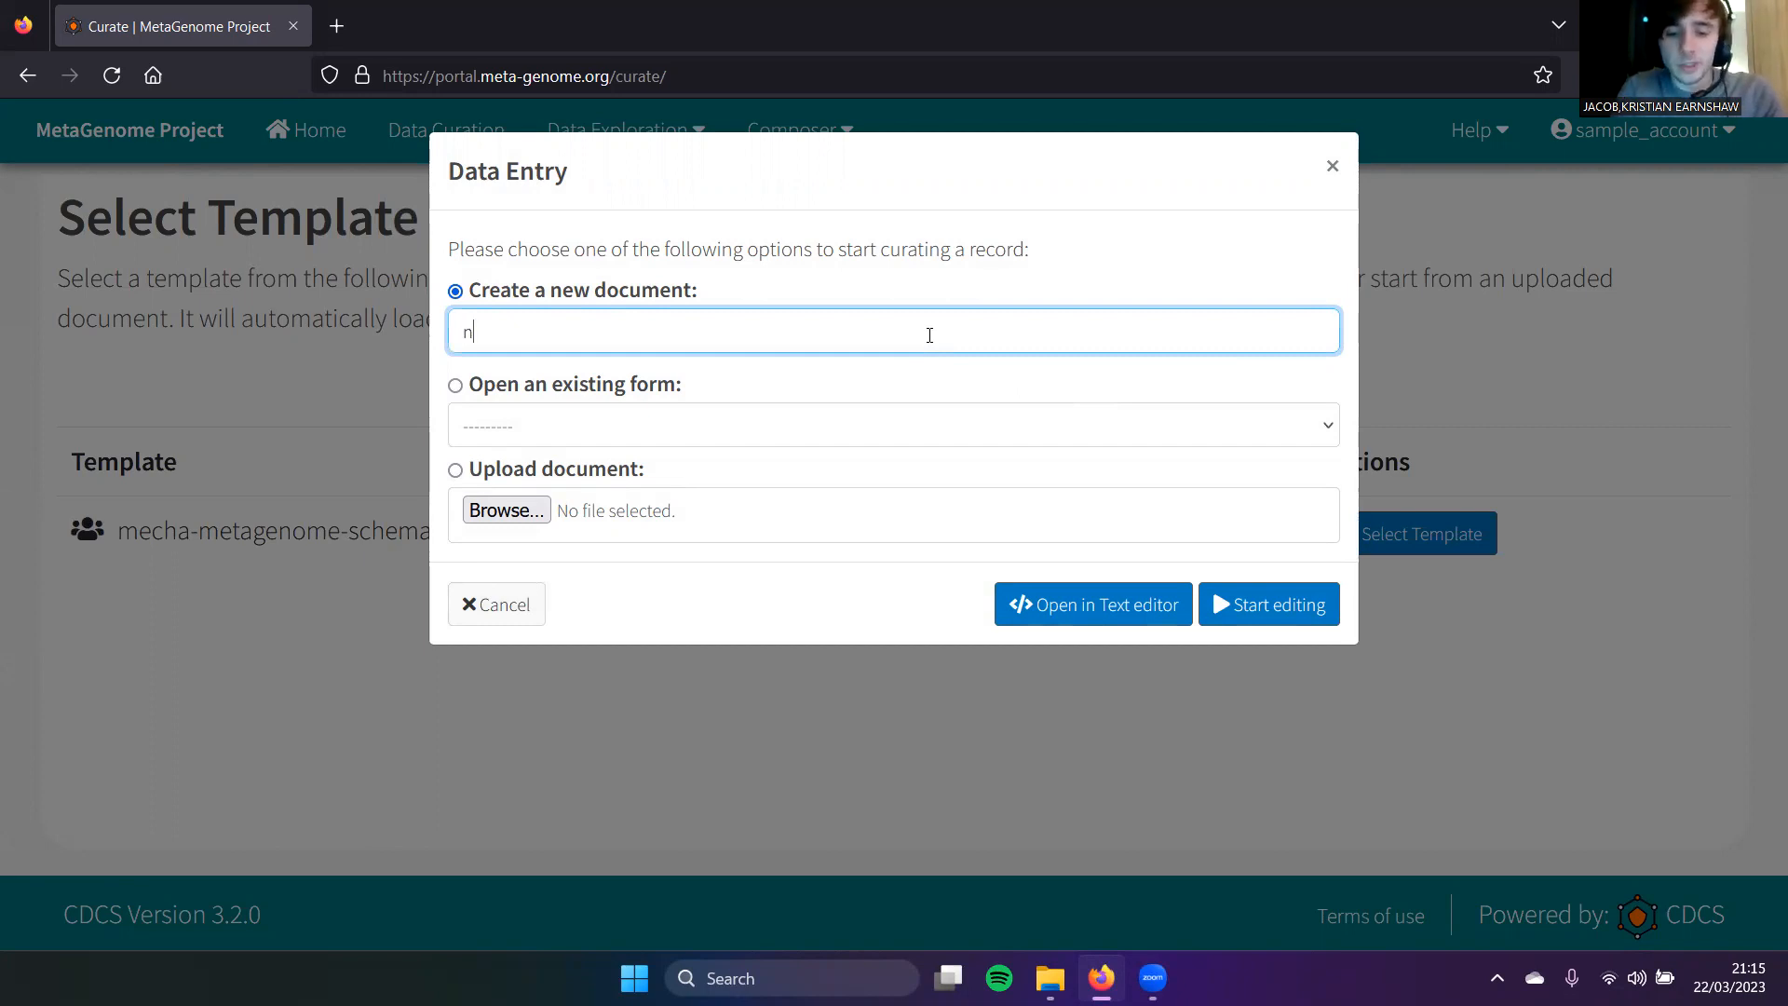
{"action": "type", "text": "ylon12-basemat"}
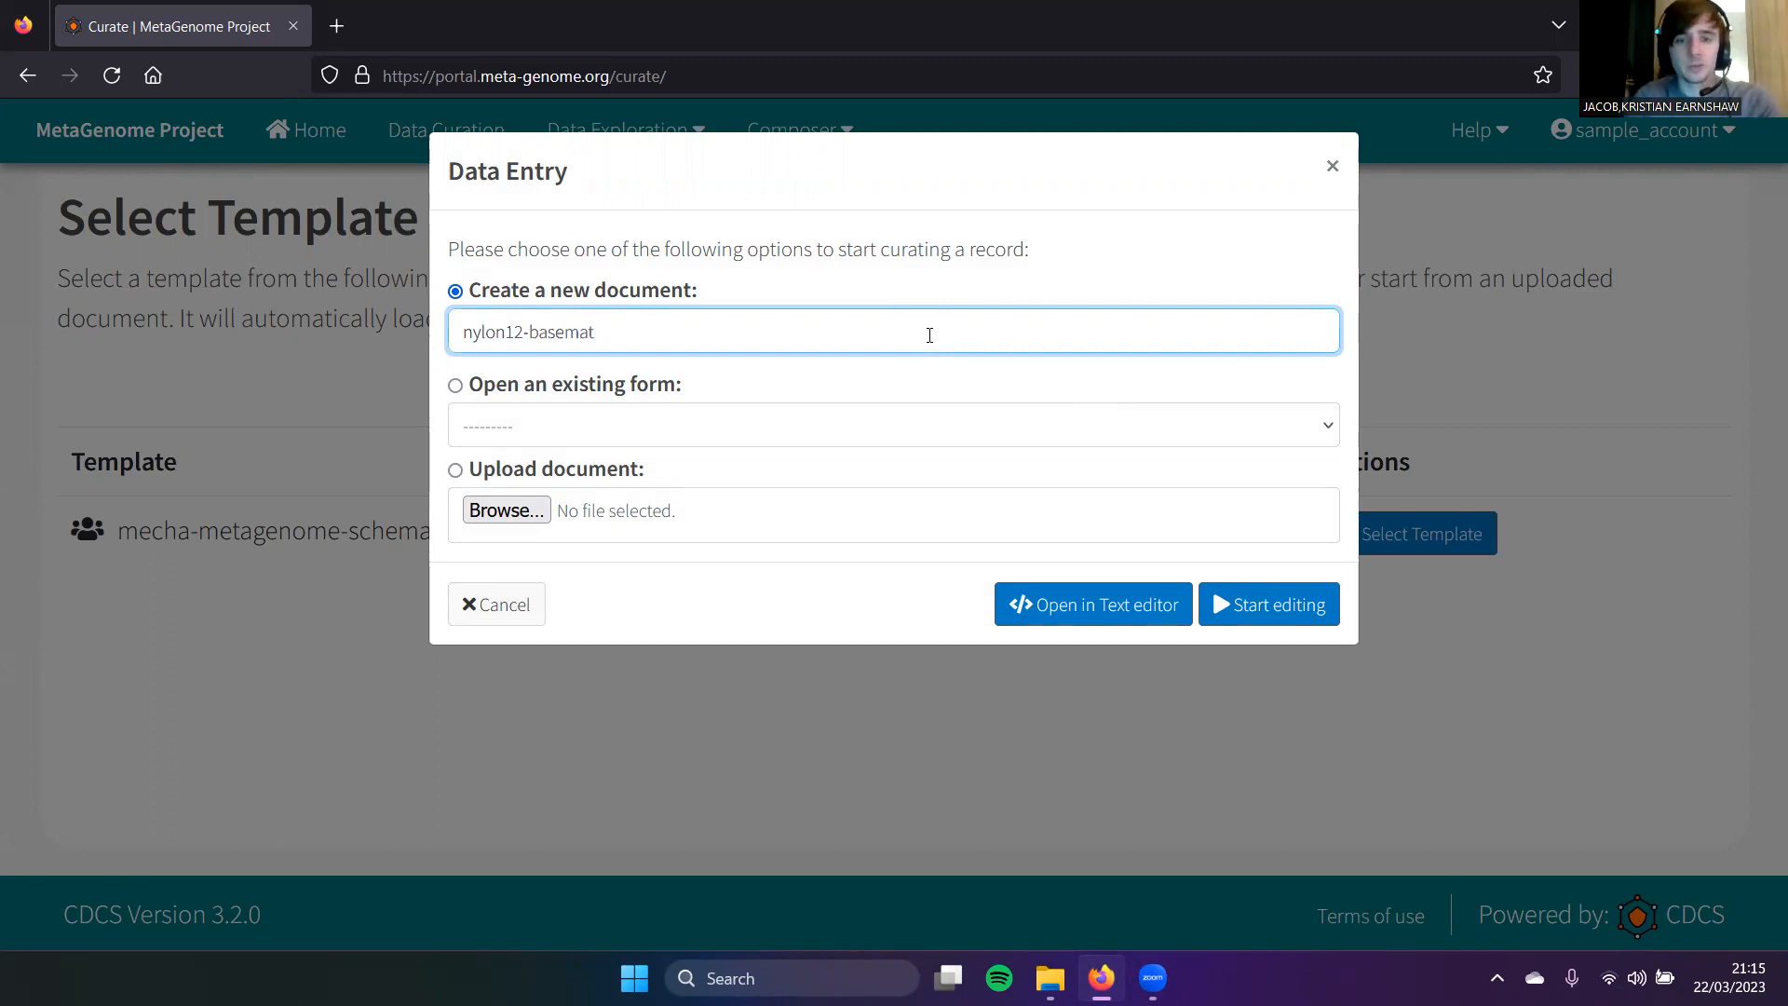
{"action": "left_click", "coordinate": [1295, 607]}
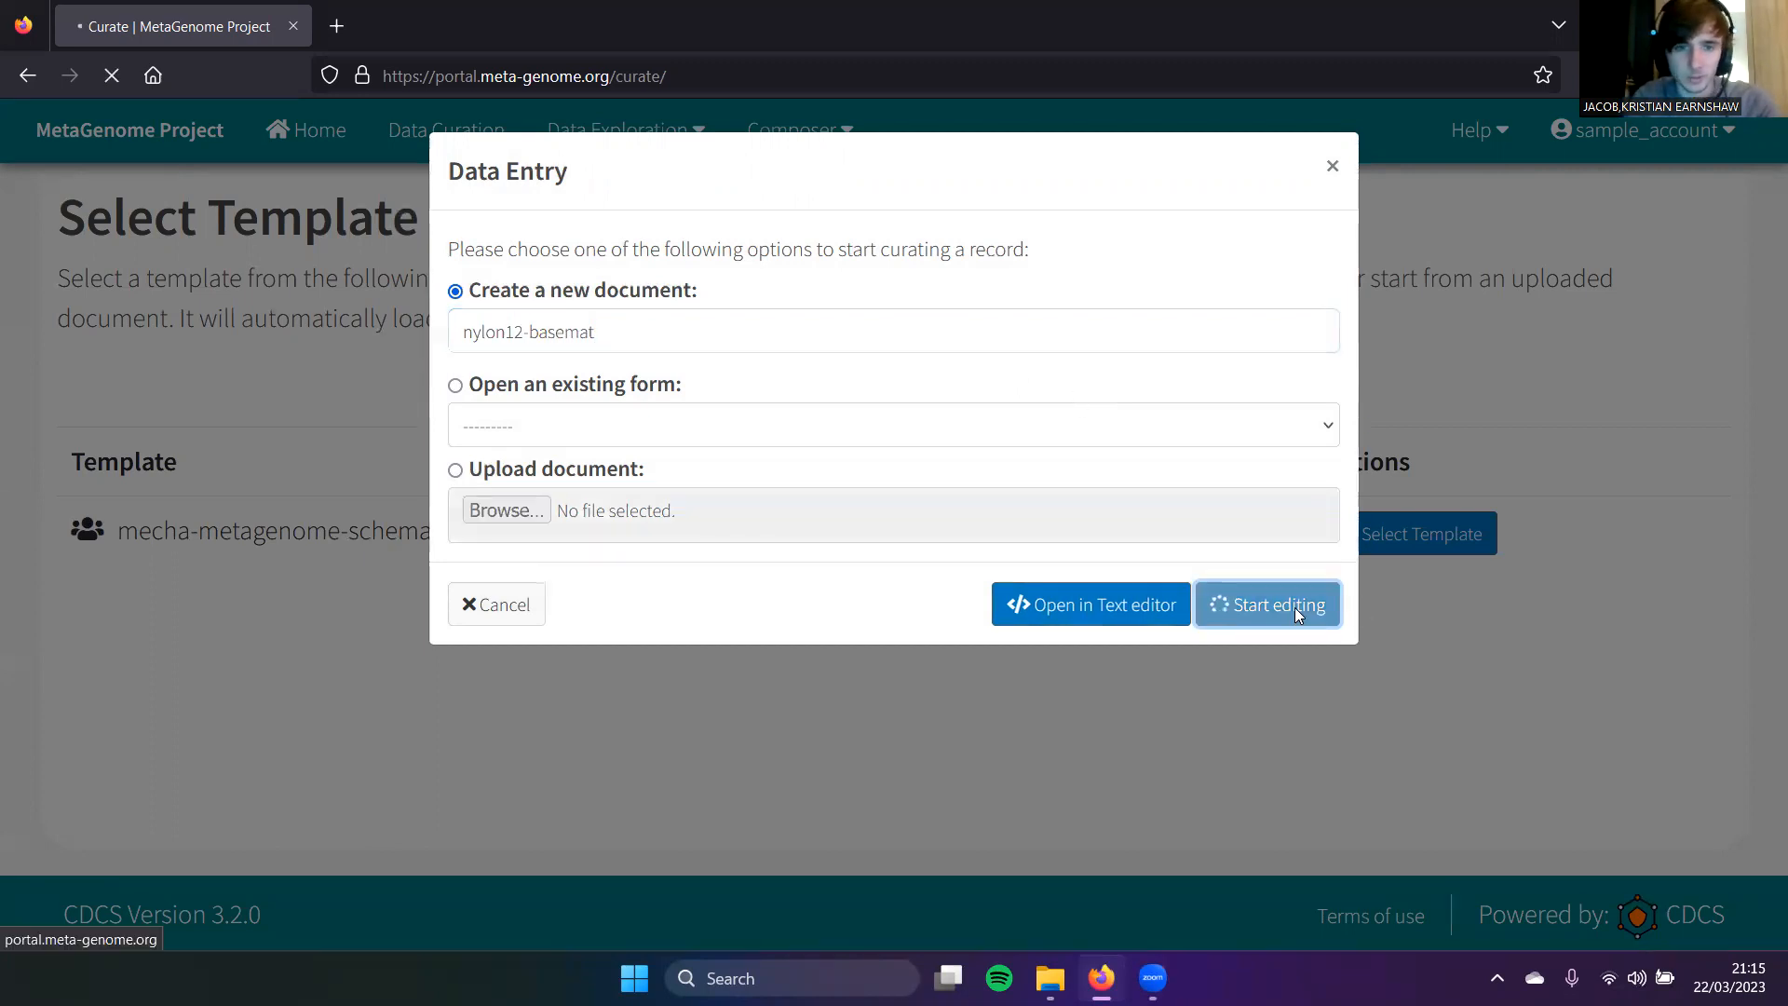
Step: Answer Yes to the CC license question and No to updating a previous submission
{"action": "scroll", "coordinate": [680, 543], "scroll_direction": "down", "scroll_amount": 1}
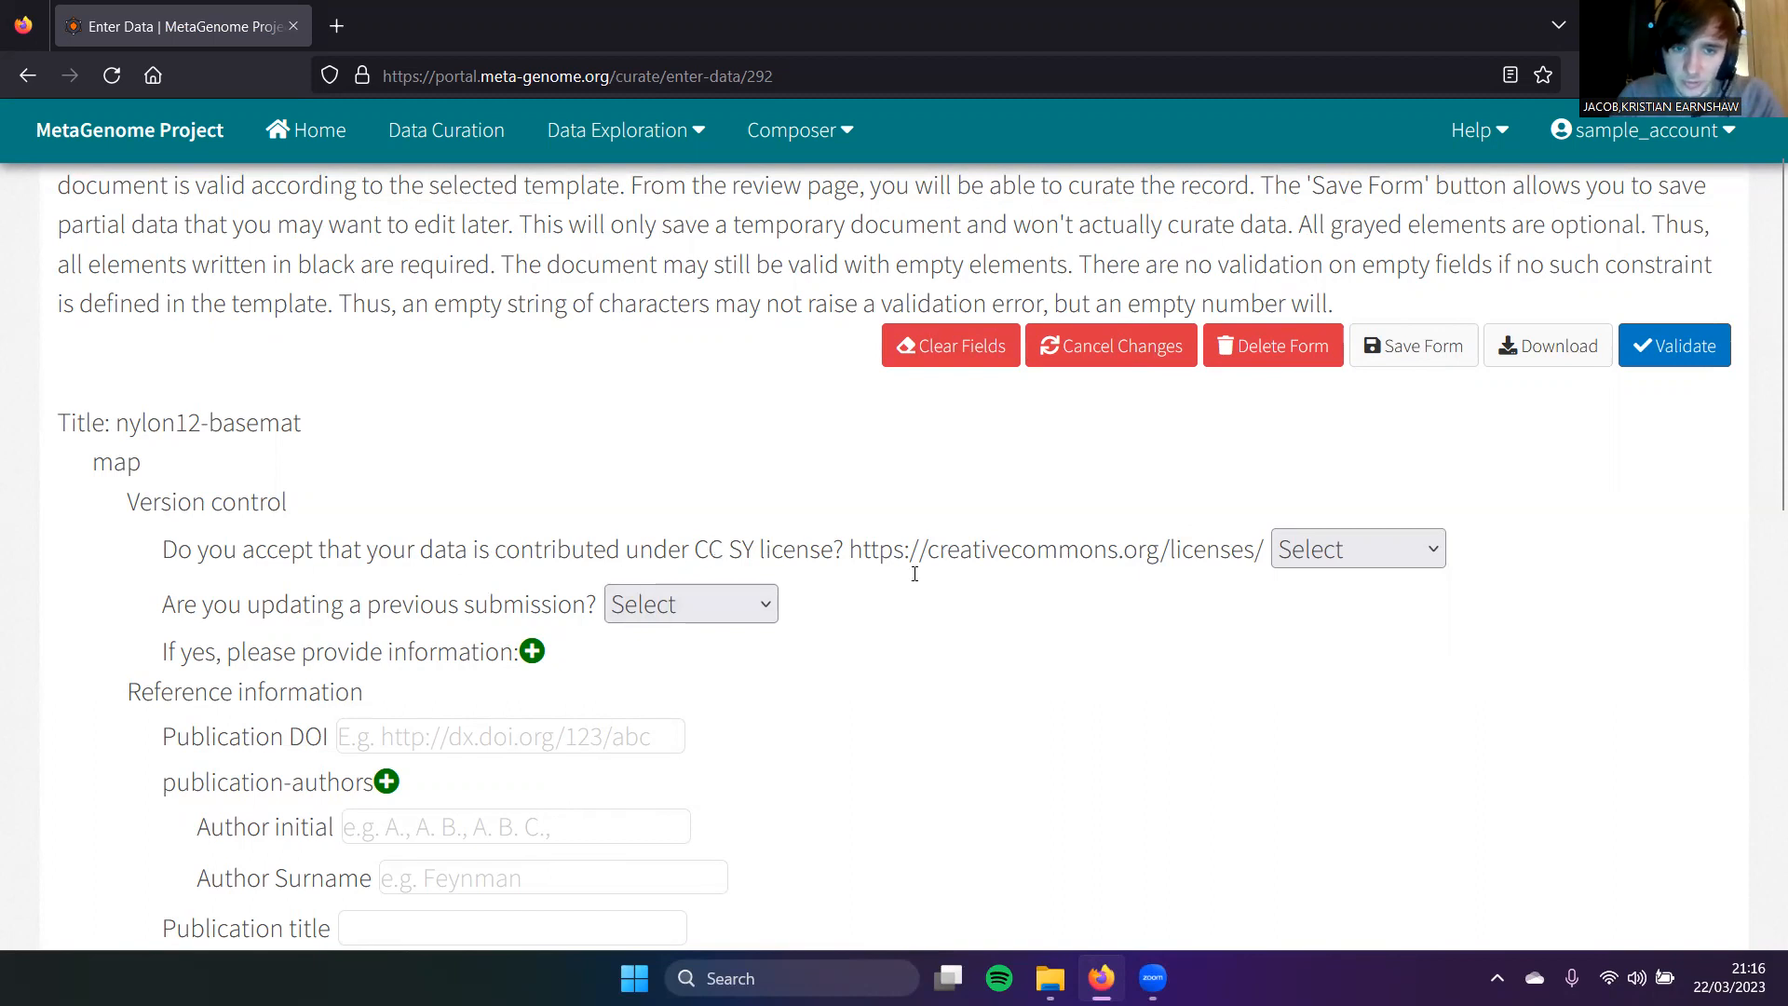
{"action": "left_click", "coordinate": [1307, 554]}
{"action": "left_click", "coordinate": [1297, 645]}
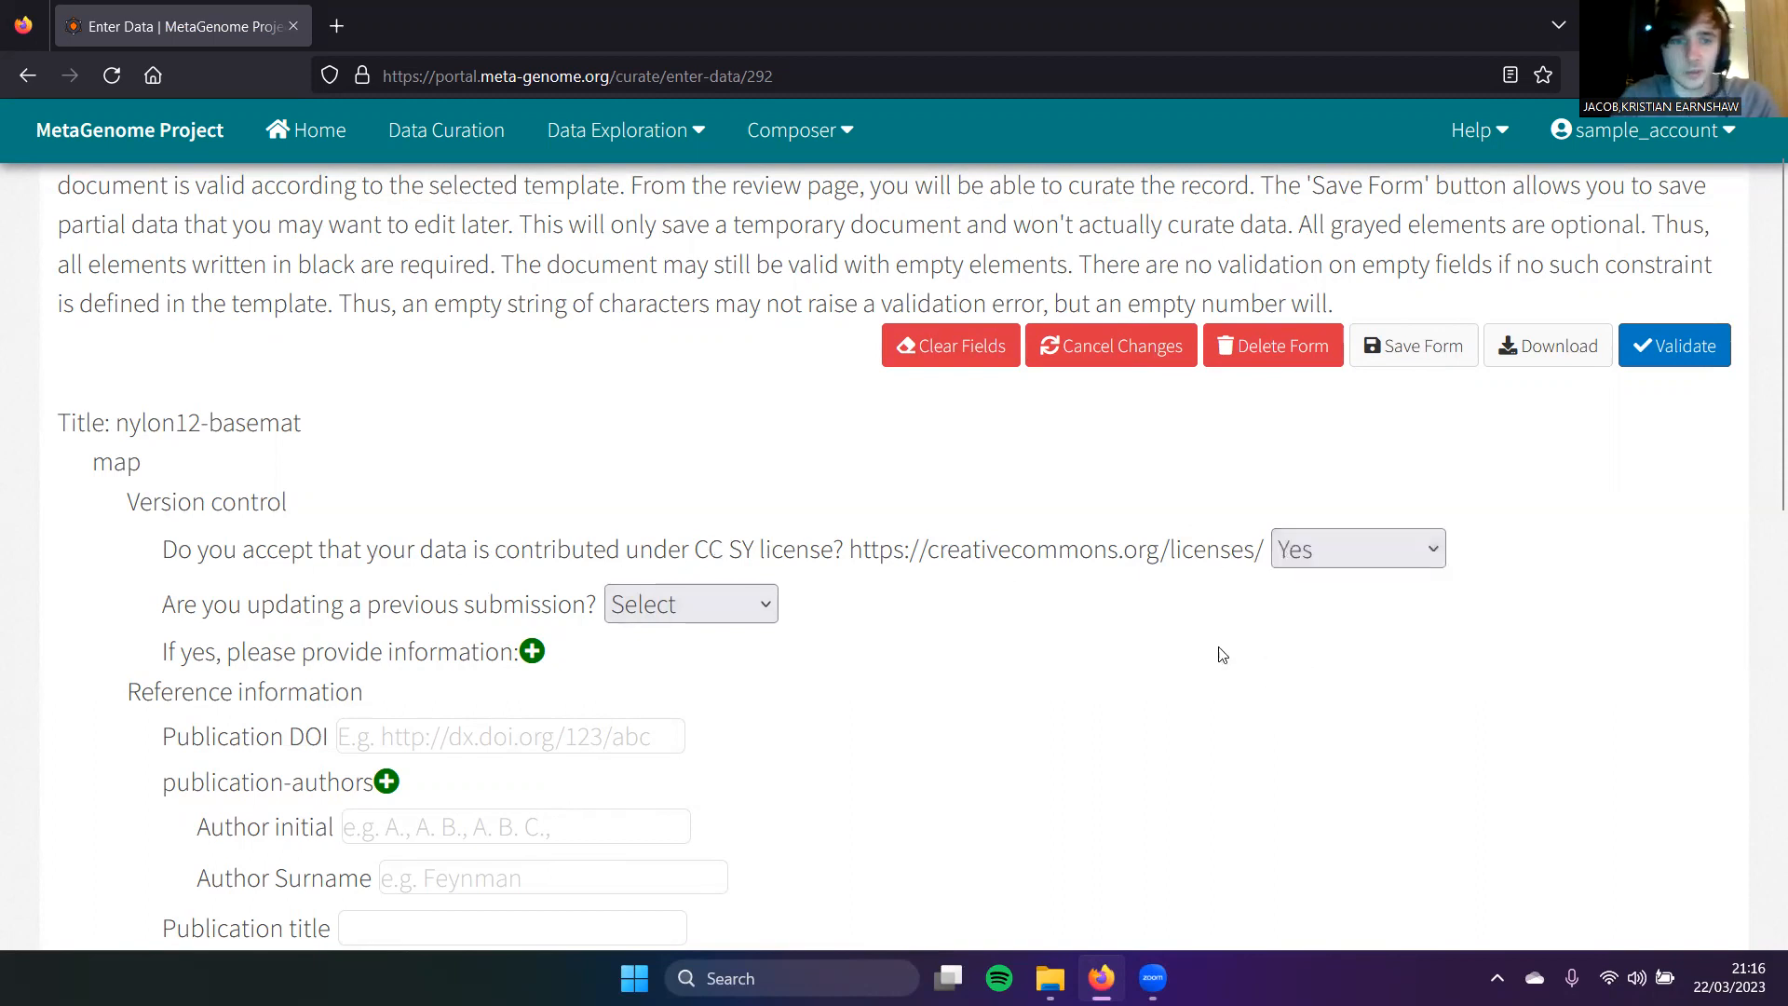
{"action": "scroll", "coordinate": [1054, 651], "scroll_direction": "down", "scroll_amount": 1}
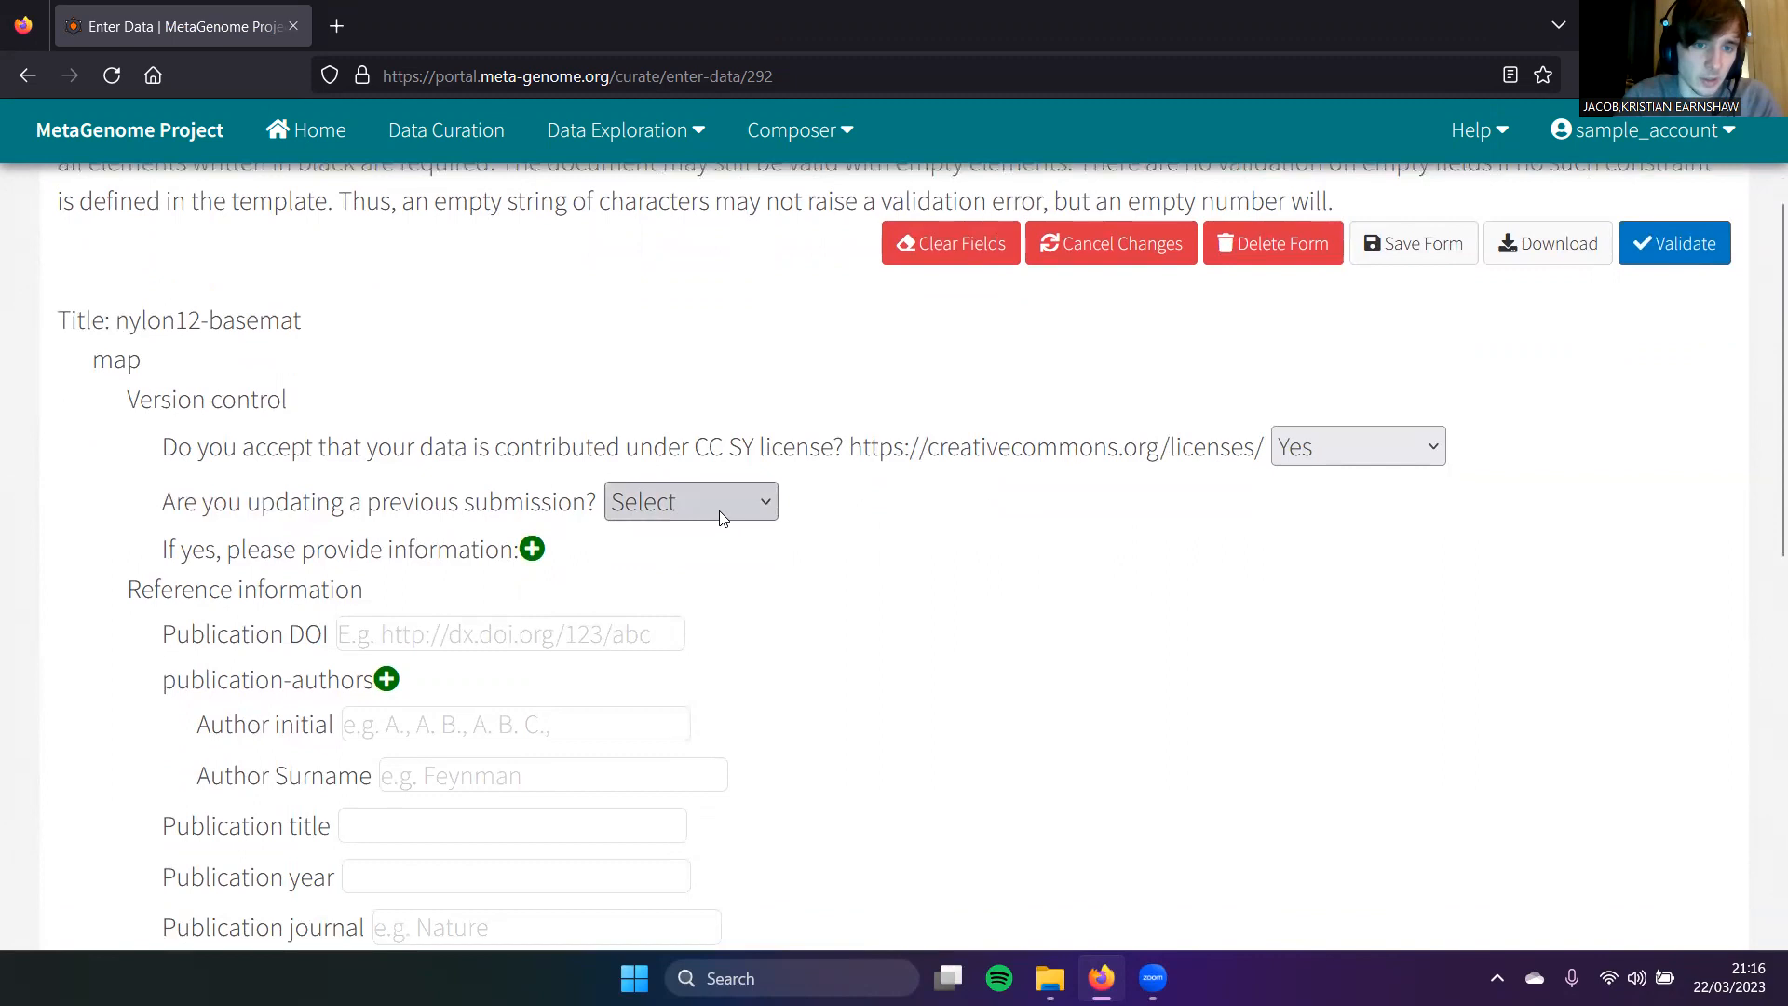
{"action": "left_click", "coordinate": [717, 503]}
{"action": "left_click", "coordinate": [693, 635]}
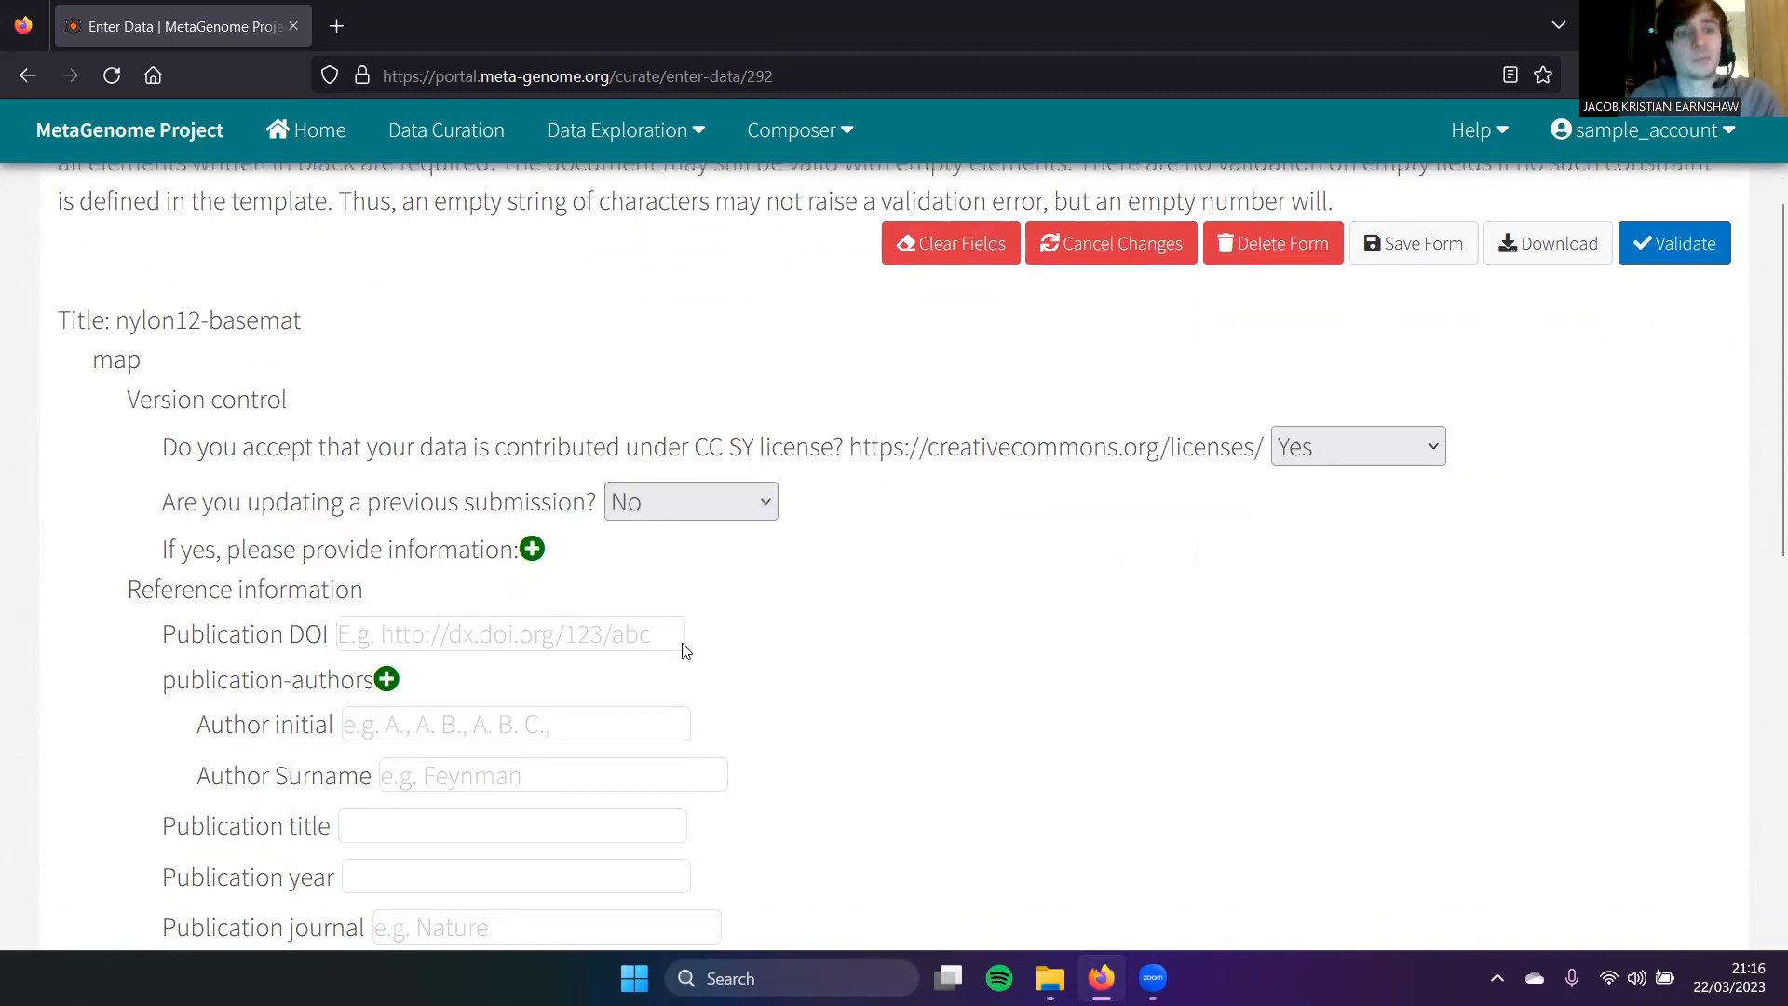
{"action": "scroll", "coordinate": [514, 701], "scroll_direction": "down", "scroll_amount": 3}
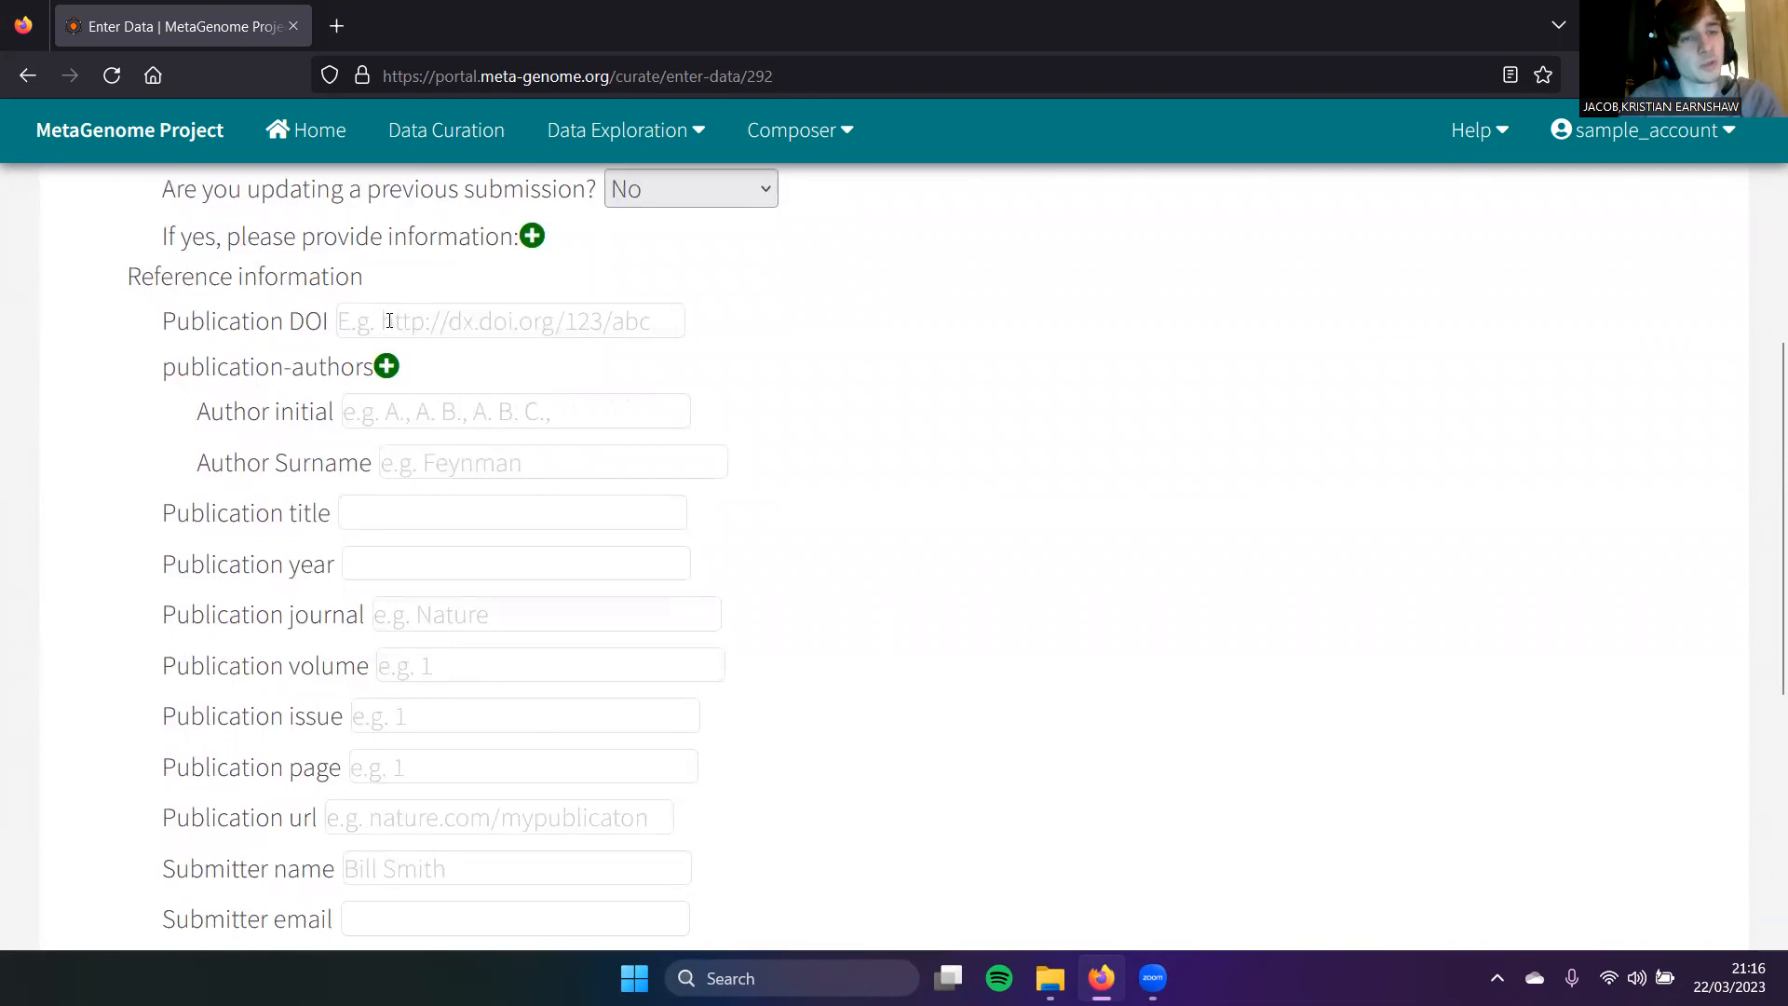
{"action": "left_click", "coordinate": [389, 322]}
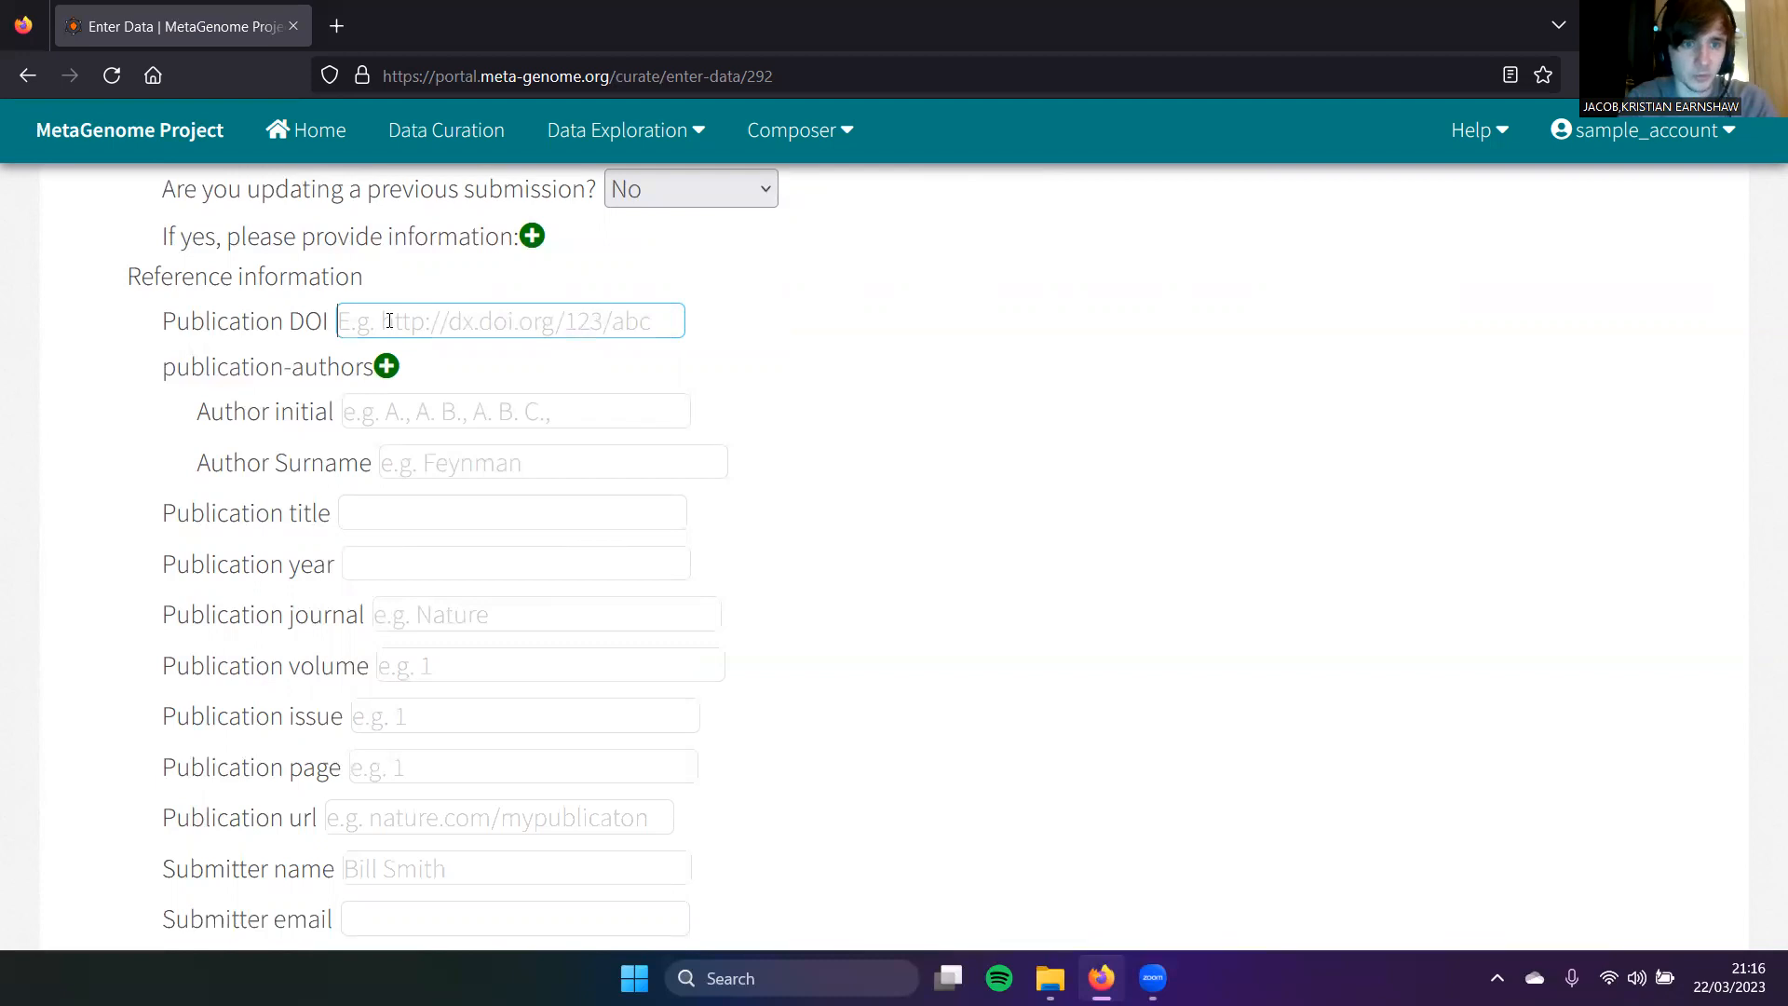
{"action": "type", "text": "ww"}
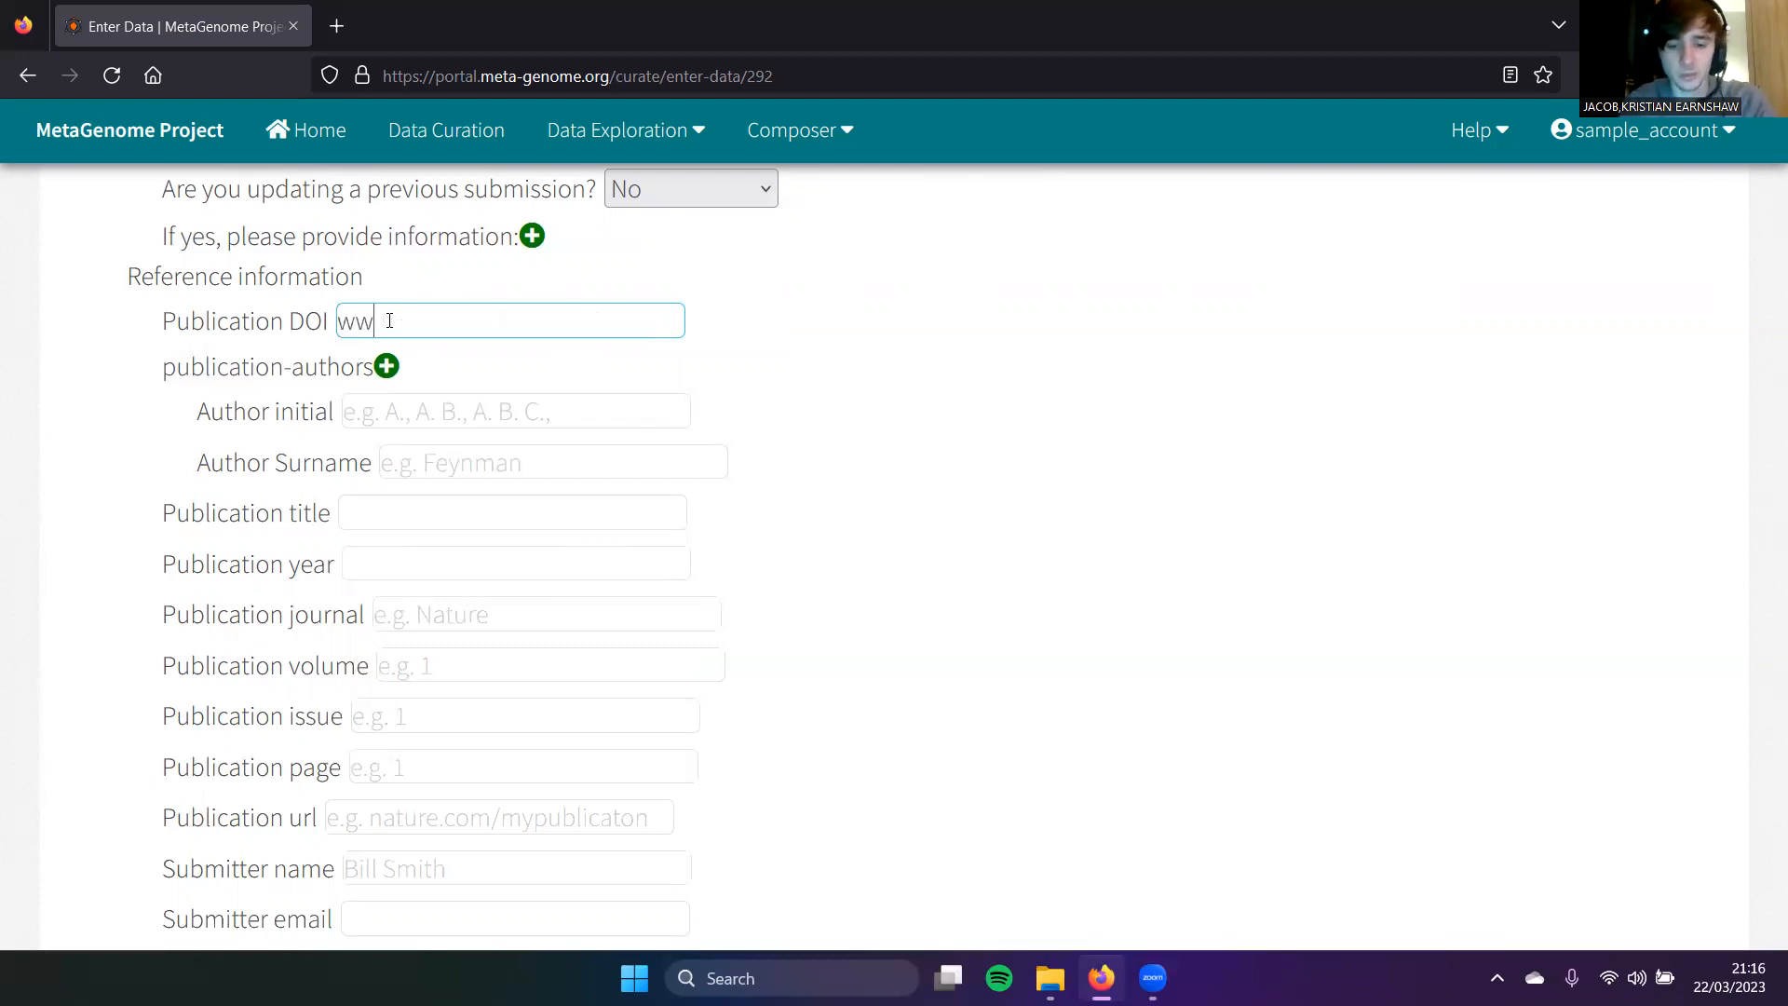
{"action": "type", "text": "w.url.com"}
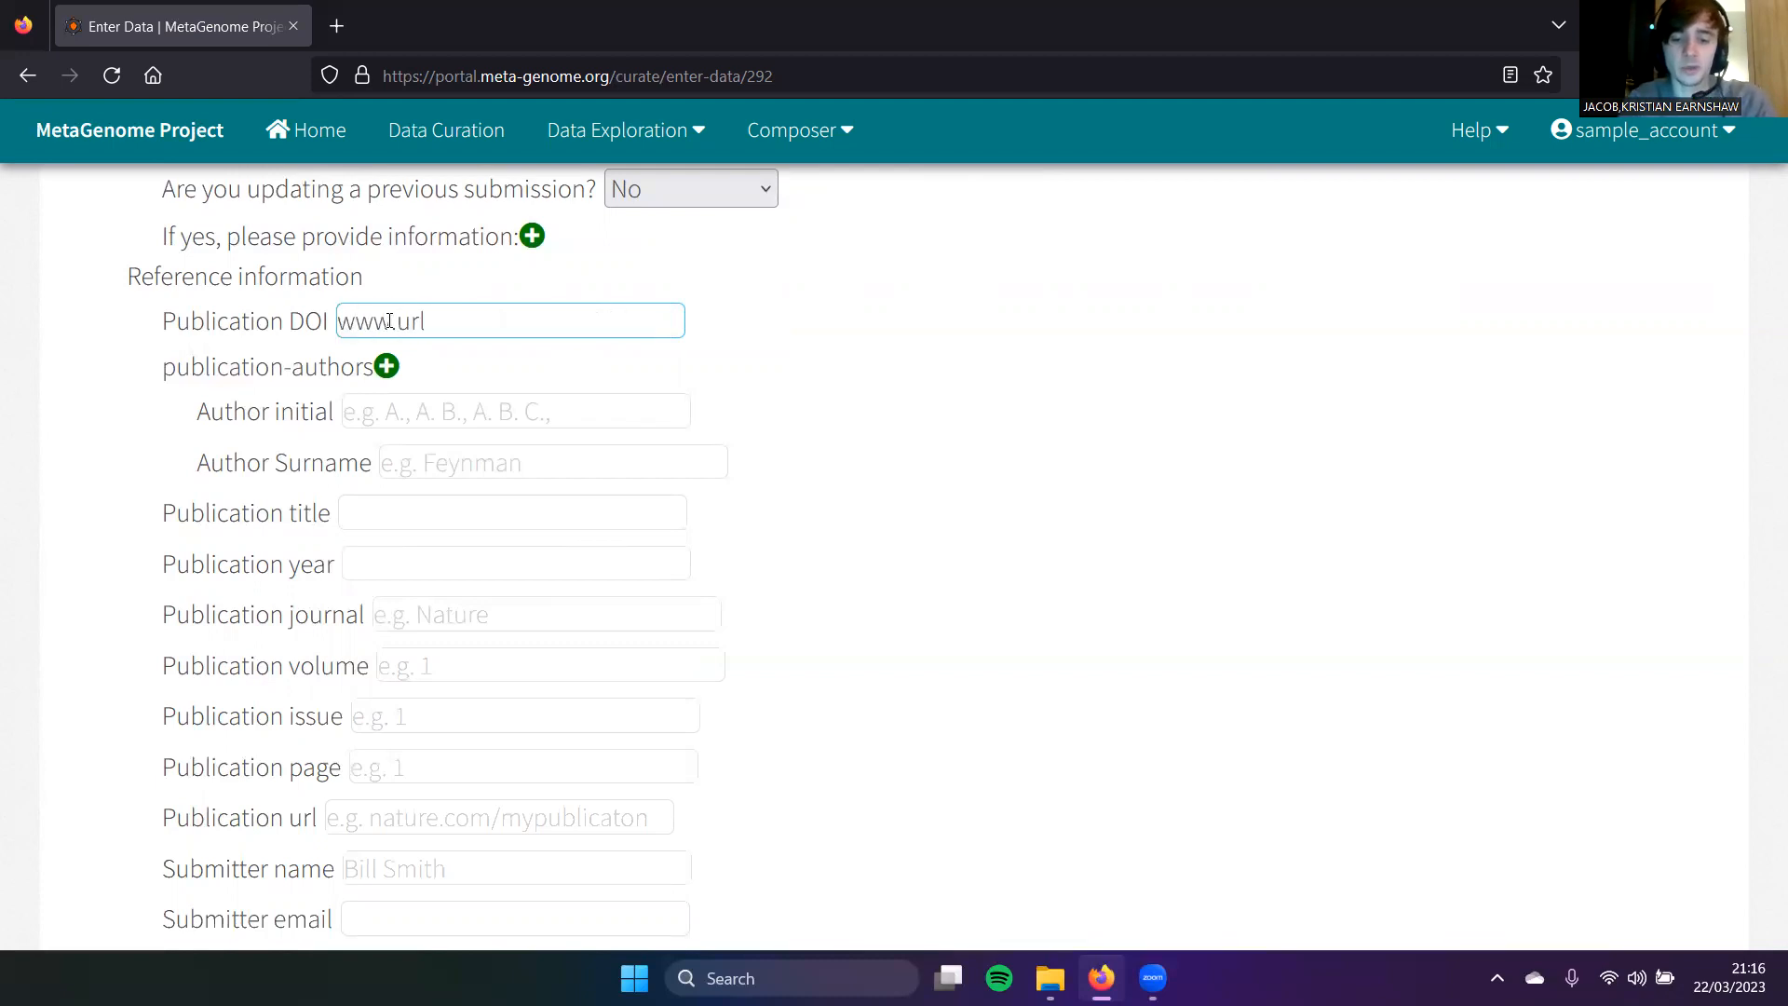
{"action": "left_click", "coordinate": [507, 404]}
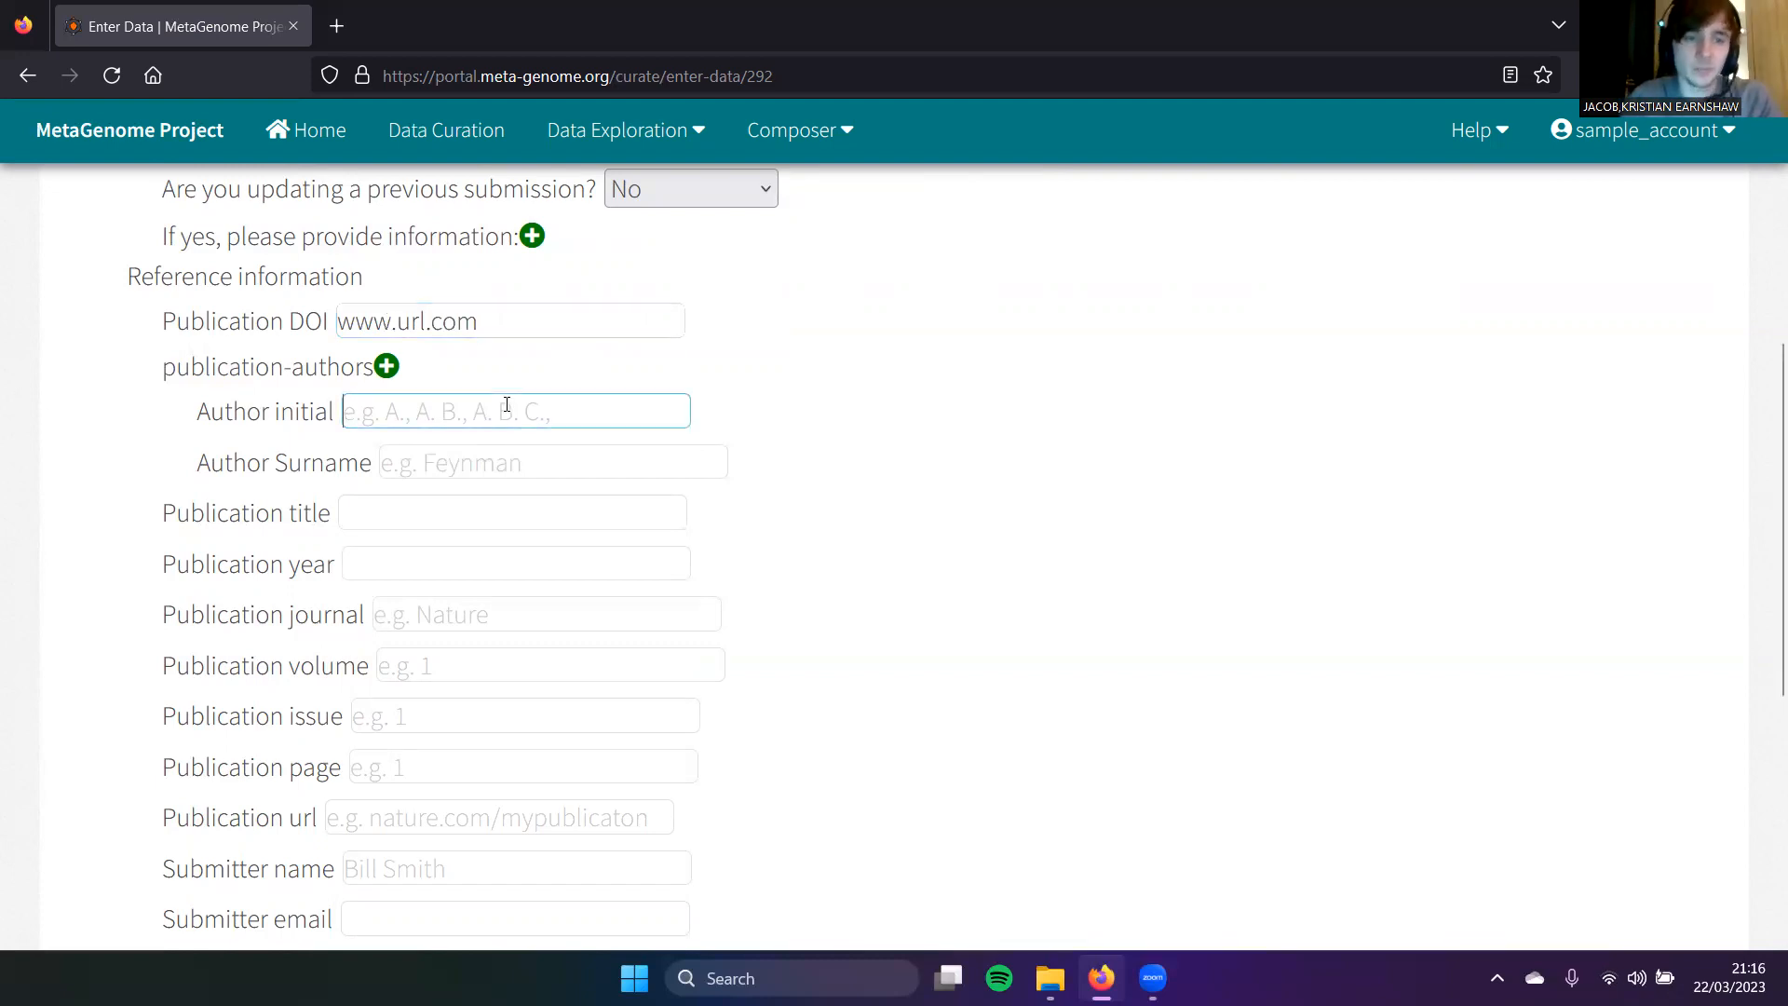
{"action": "type", "text": "a"}
{"action": "key", "text": "Tab"}
{"action": "type", "text": "b"}
{"action": "left_click", "coordinate": [487, 516]}
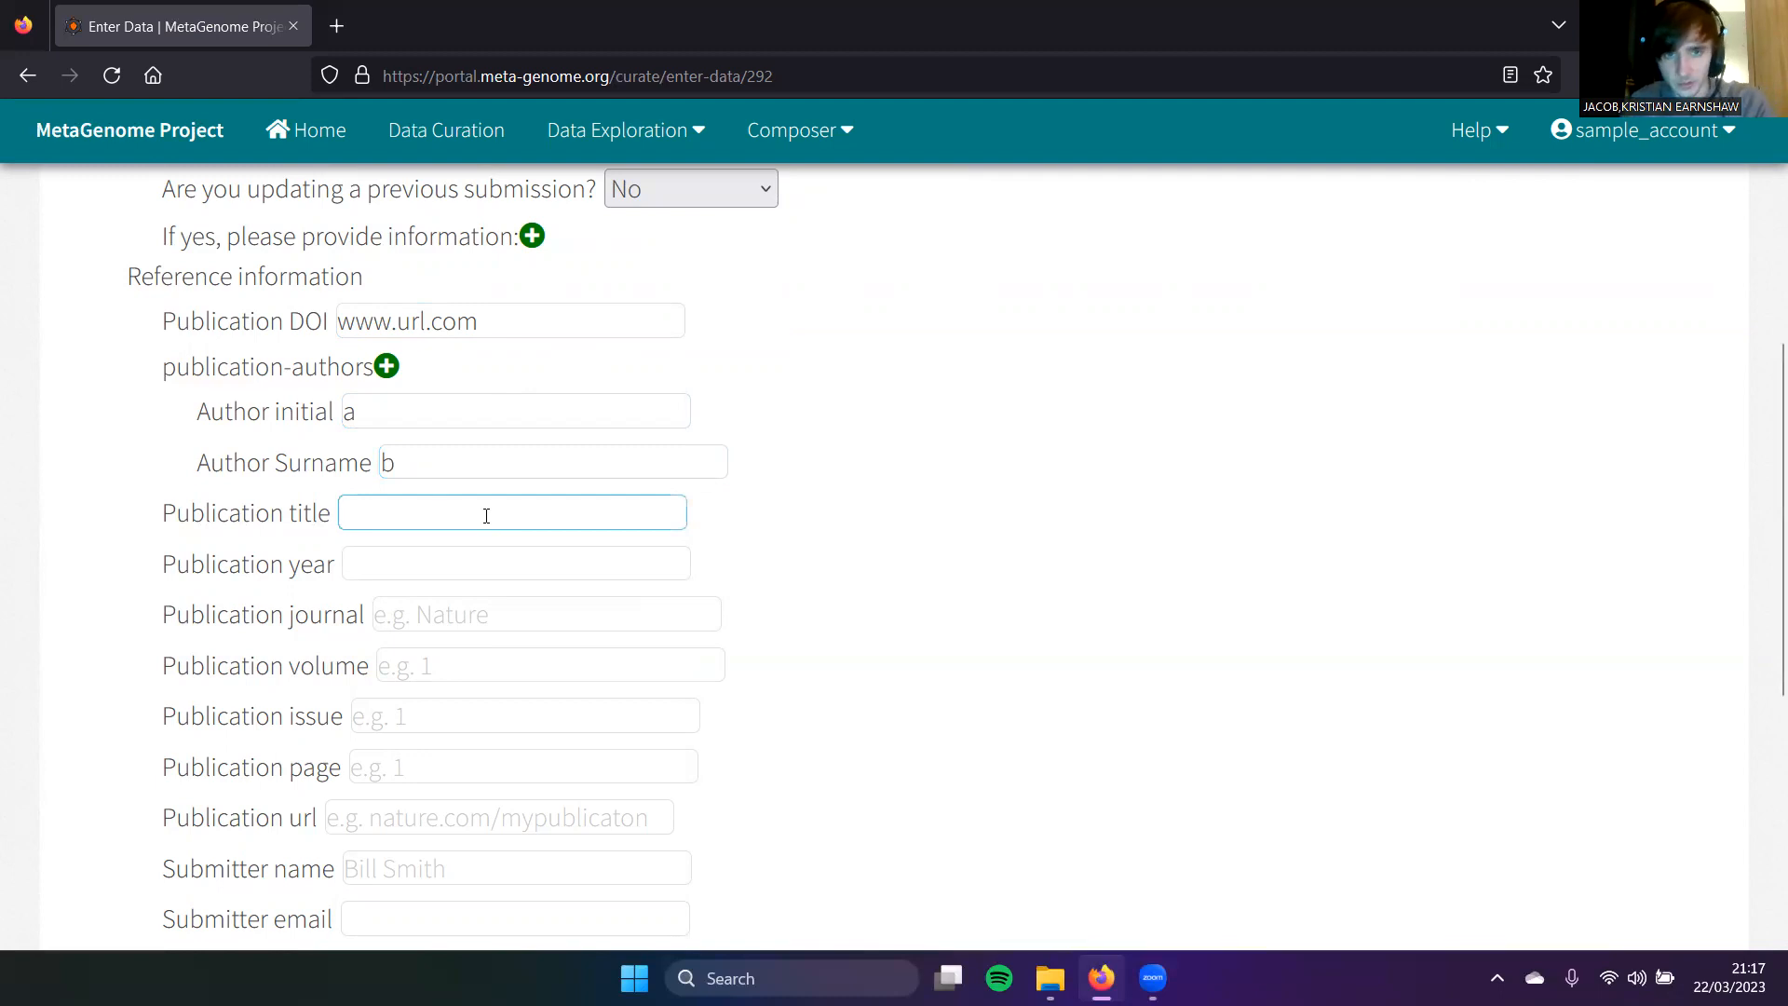
{"action": "scroll", "coordinate": [485, 516], "scroll_direction": "down", "scroll_amount": 1}
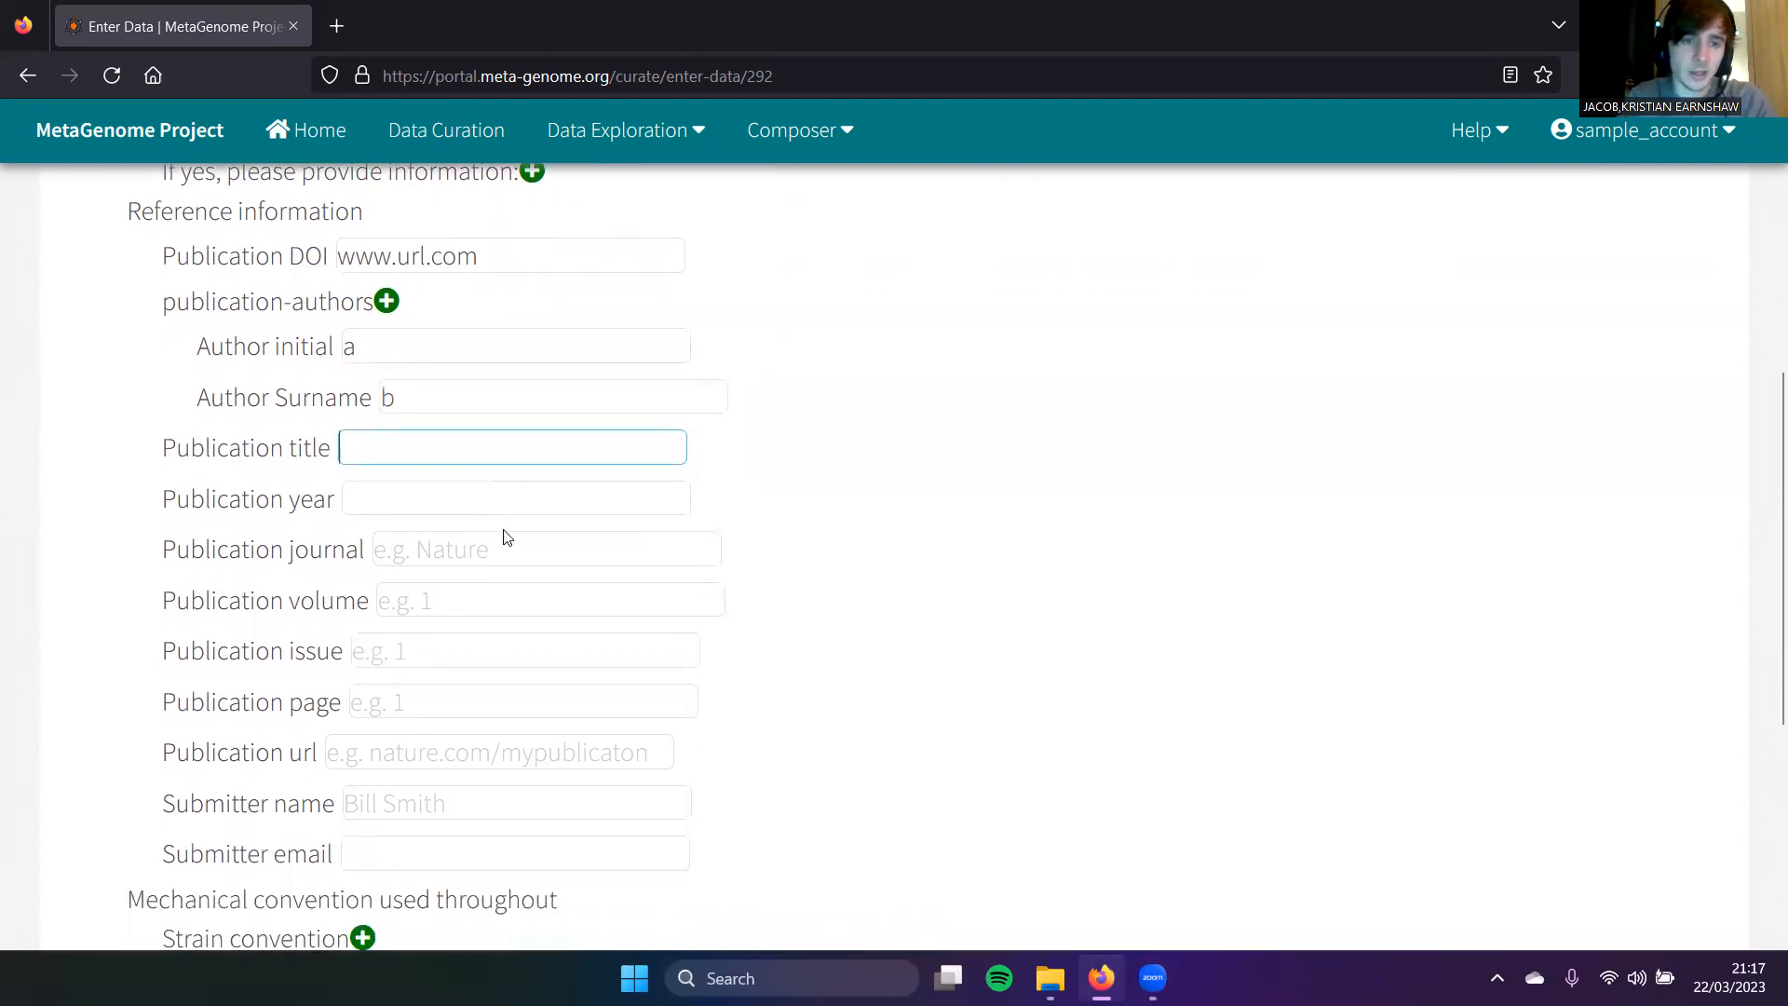
{"action": "left_click", "coordinate": [483, 610]}
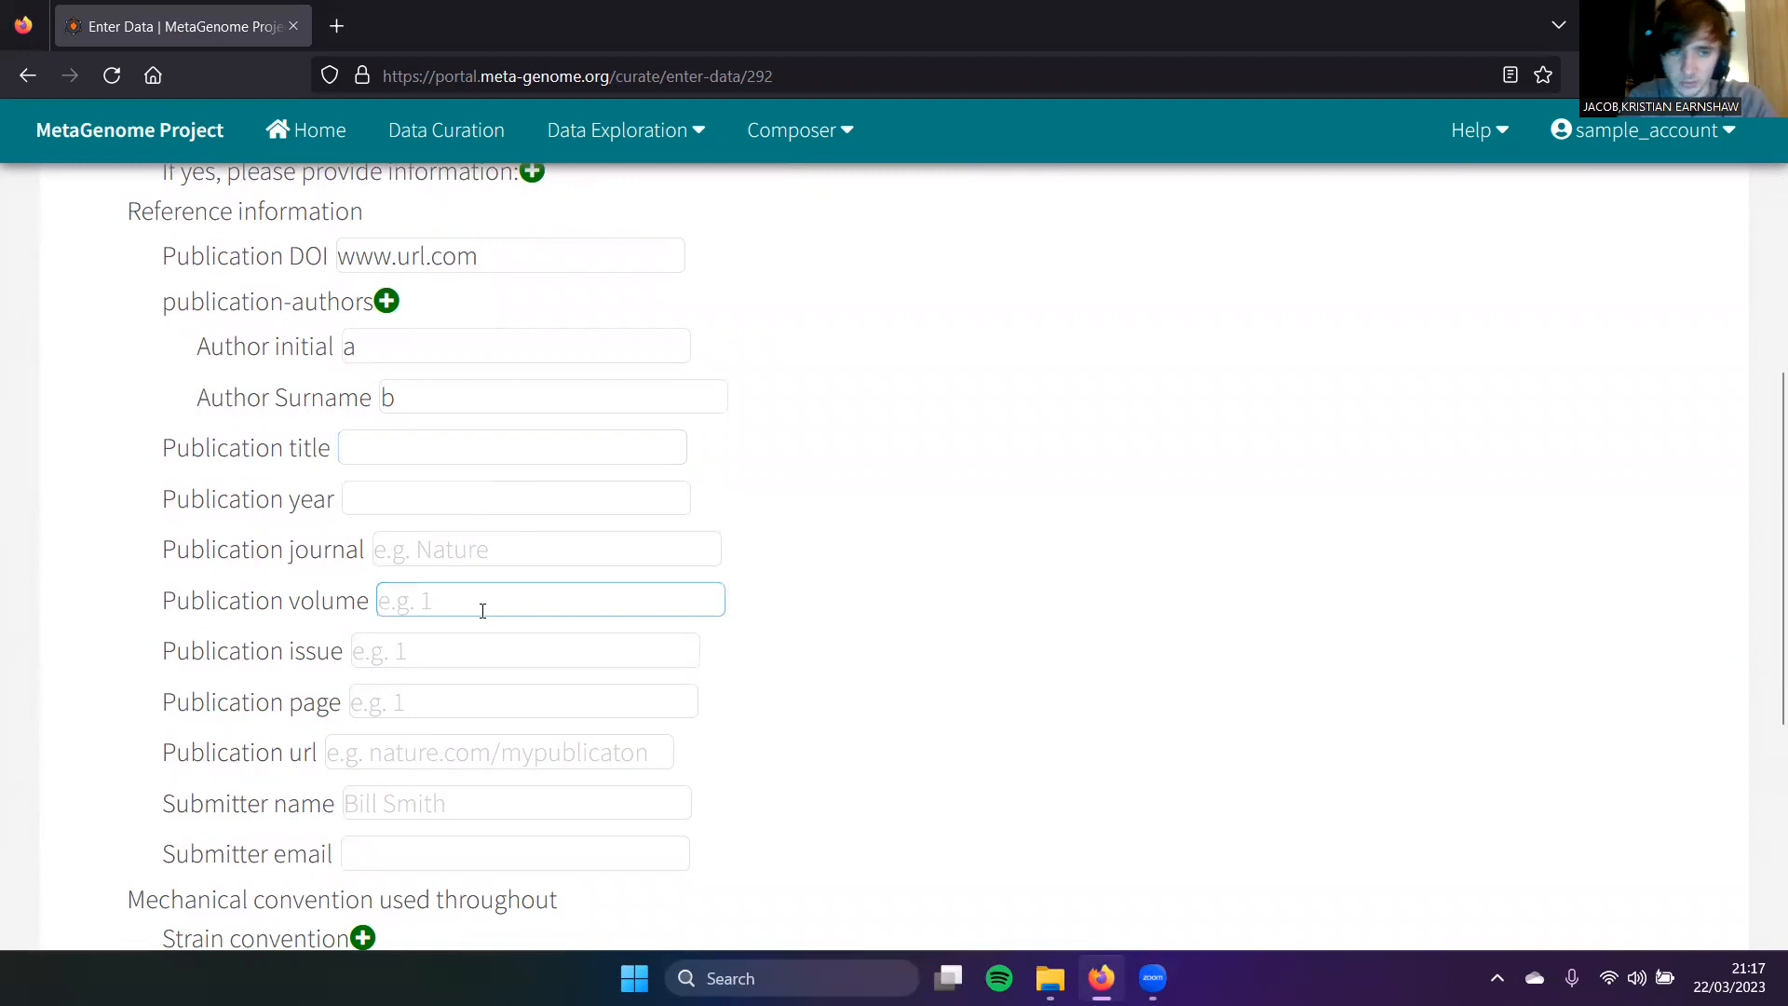
{"action": "scroll", "coordinate": [483, 610], "scroll_direction": "down", "scroll_amount": 3}
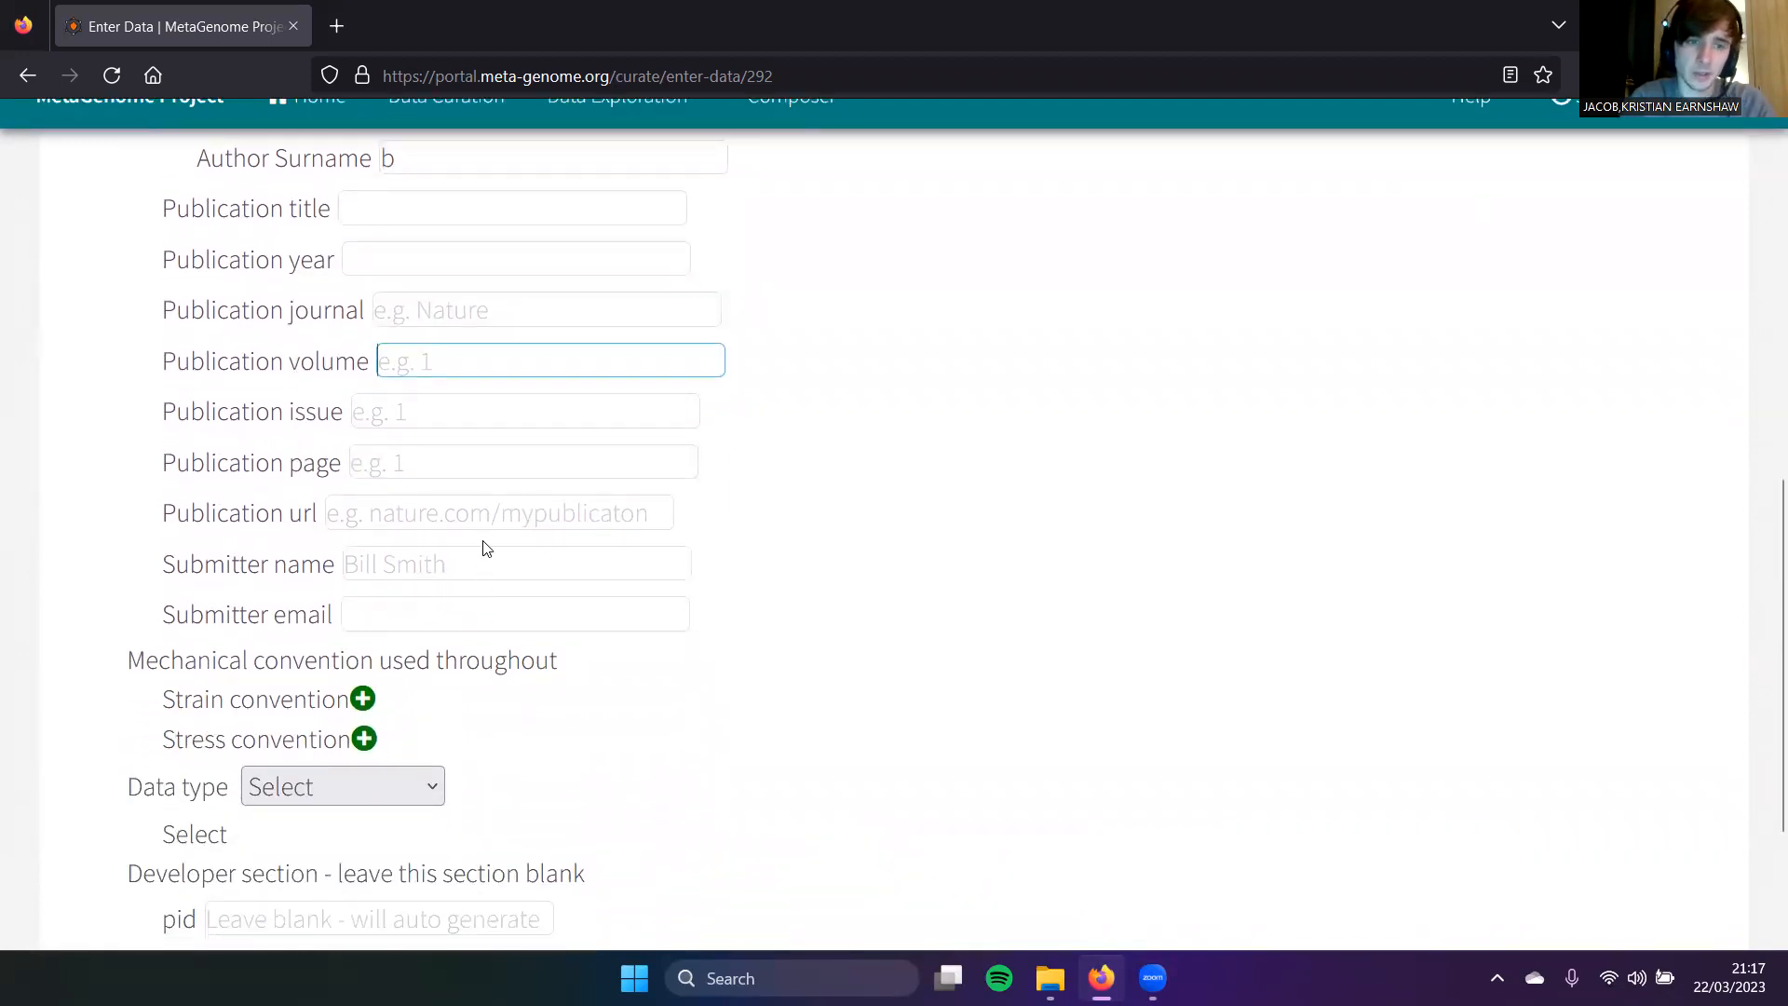
{"action": "scroll", "coordinate": [497, 601], "scroll_direction": "down", "scroll_amount": 1}
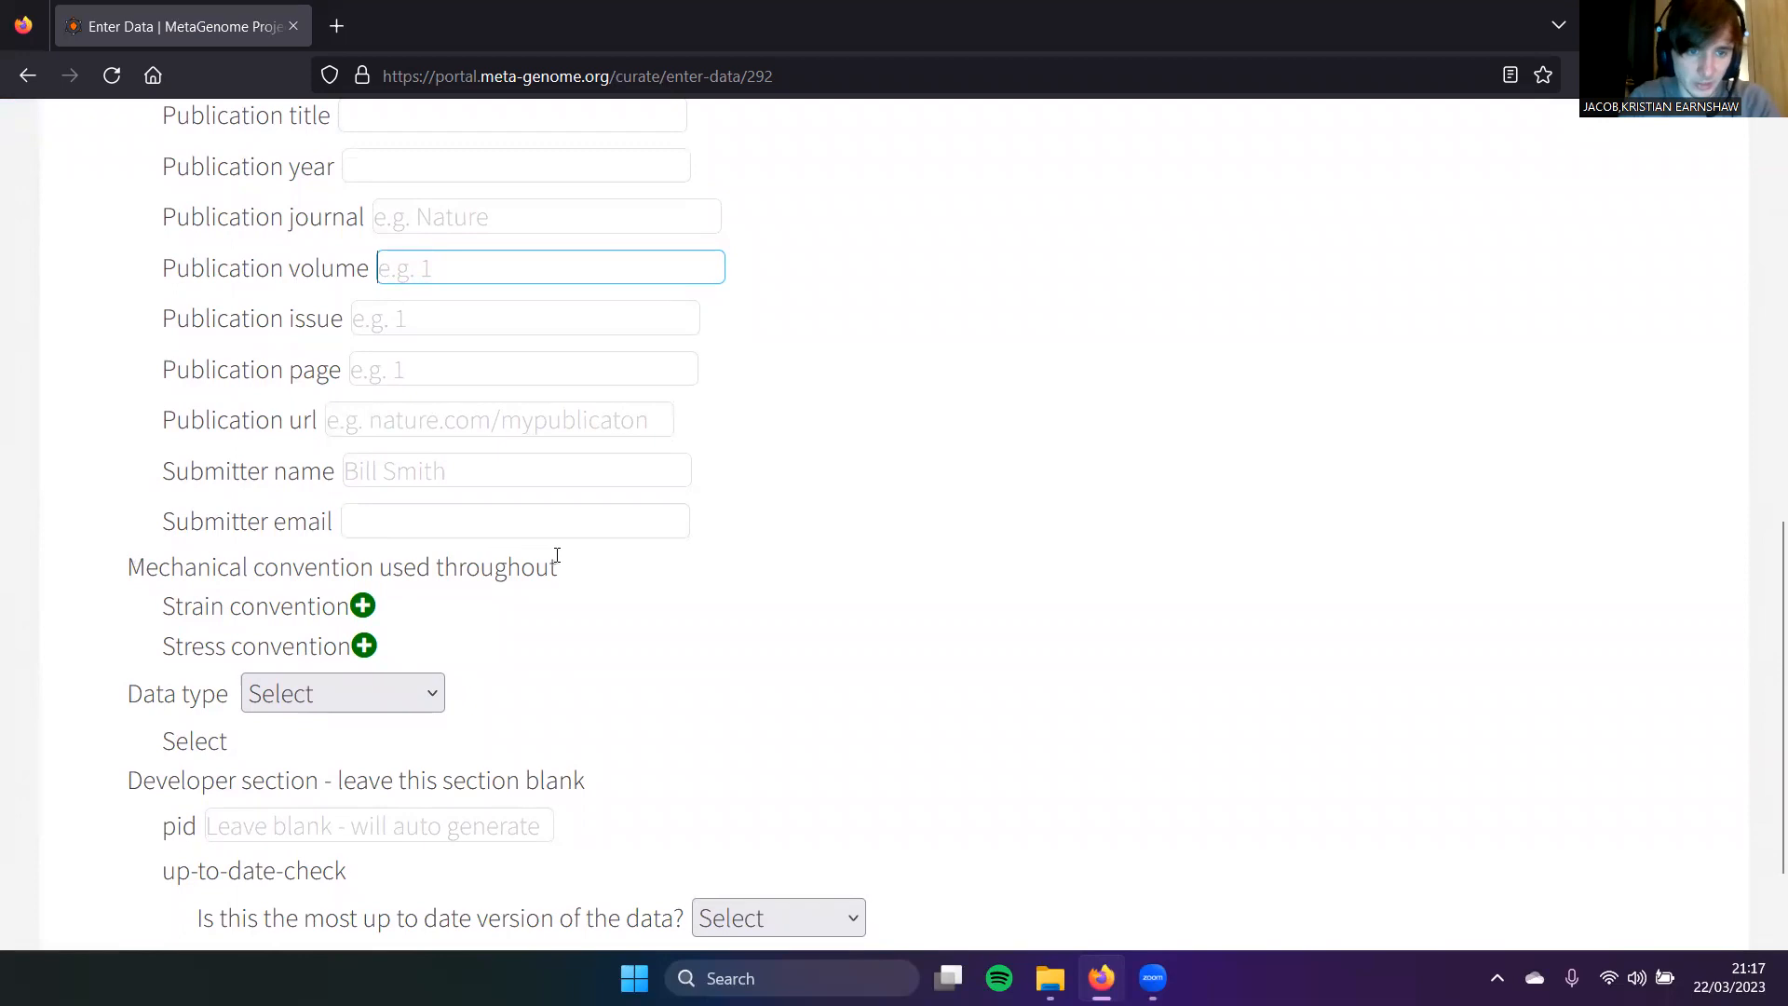
Step: Add strain and stress convention entries, keeping Engineering Strain as the strain convention
{"action": "left_click", "coordinate": [364, 606]}
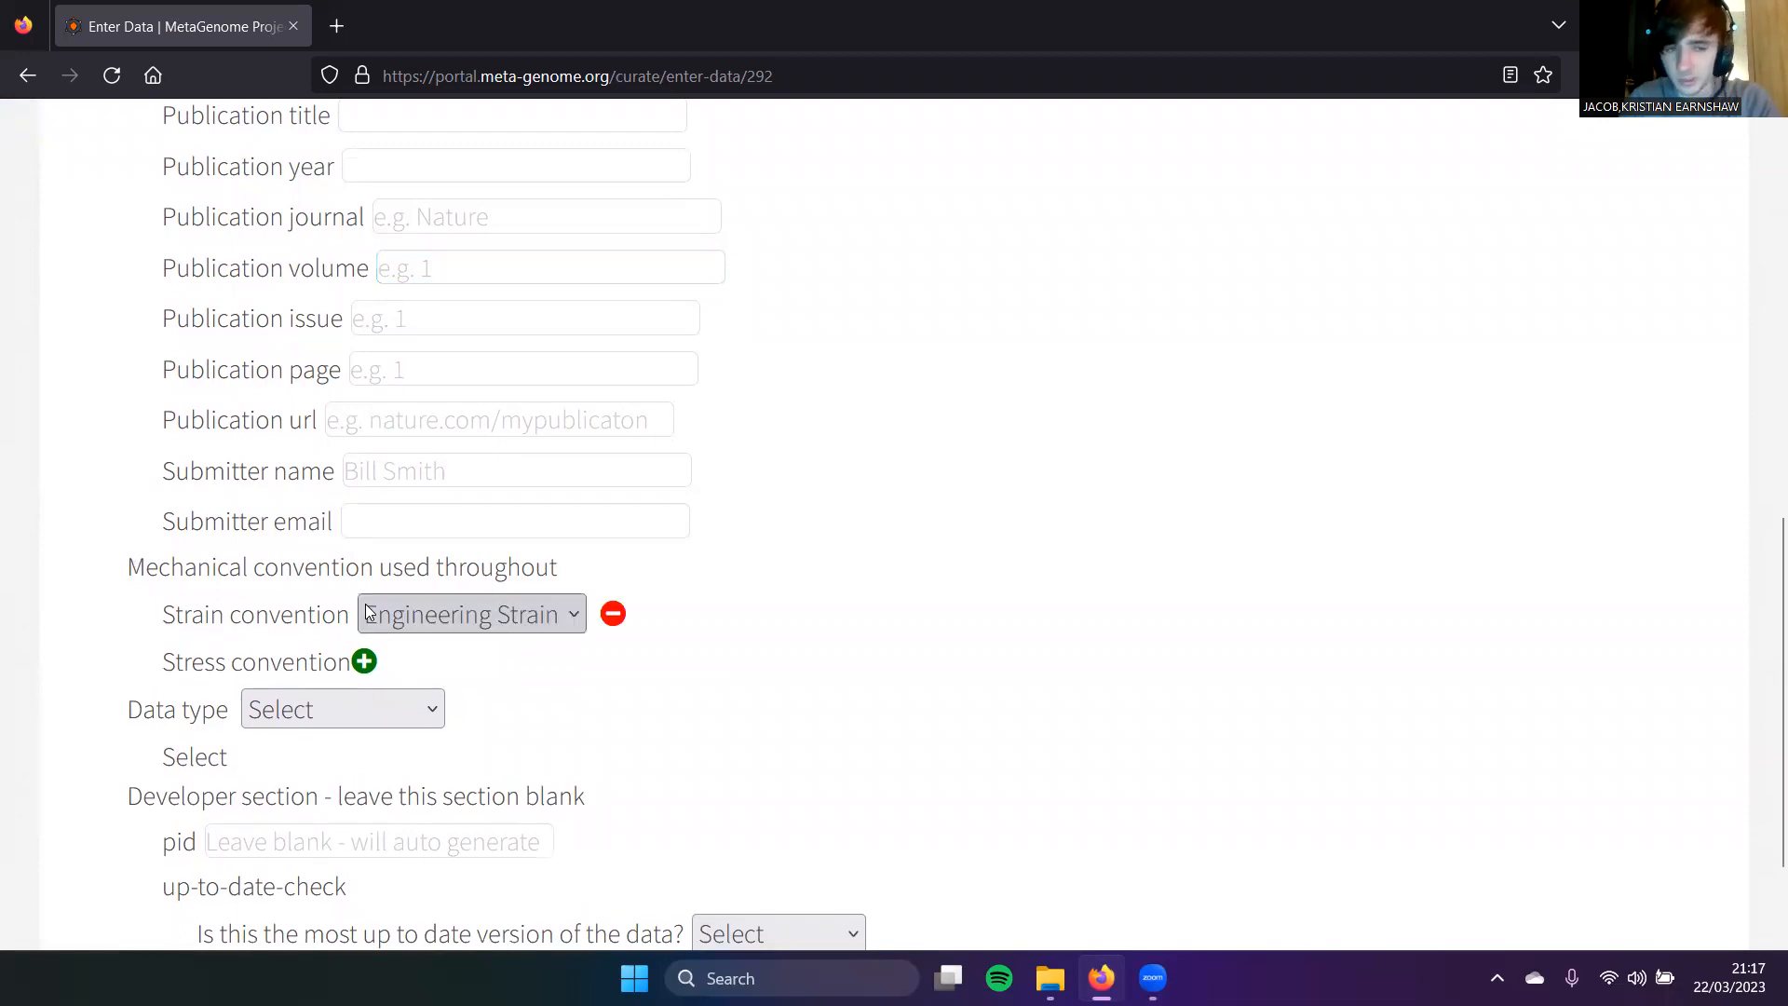
{"action": "left_click", "coordinate": [364, 662]}
{"action": "left_click", "coordinate": [443, 581]}
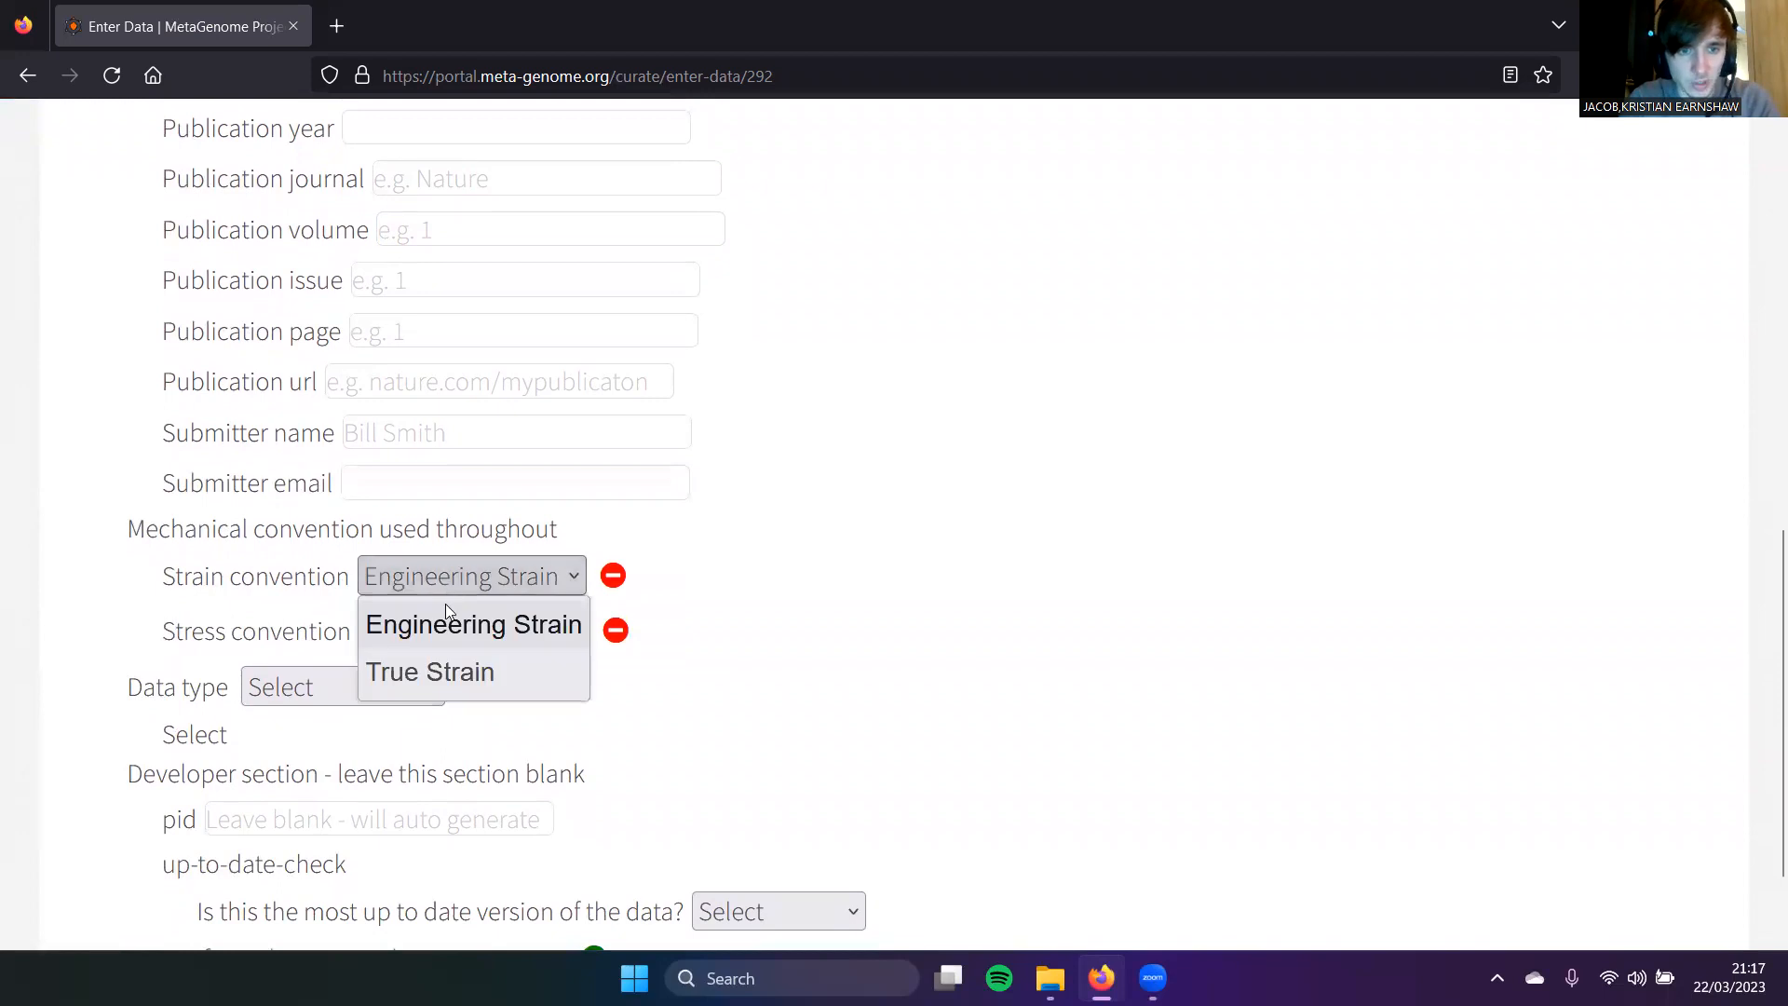
{"action": "left_click", "coordinate": [443, 631]}
{"action": "scroll", "coordinate": [444, 631], "scroll_direction": "down", "scroll_amount": 3}
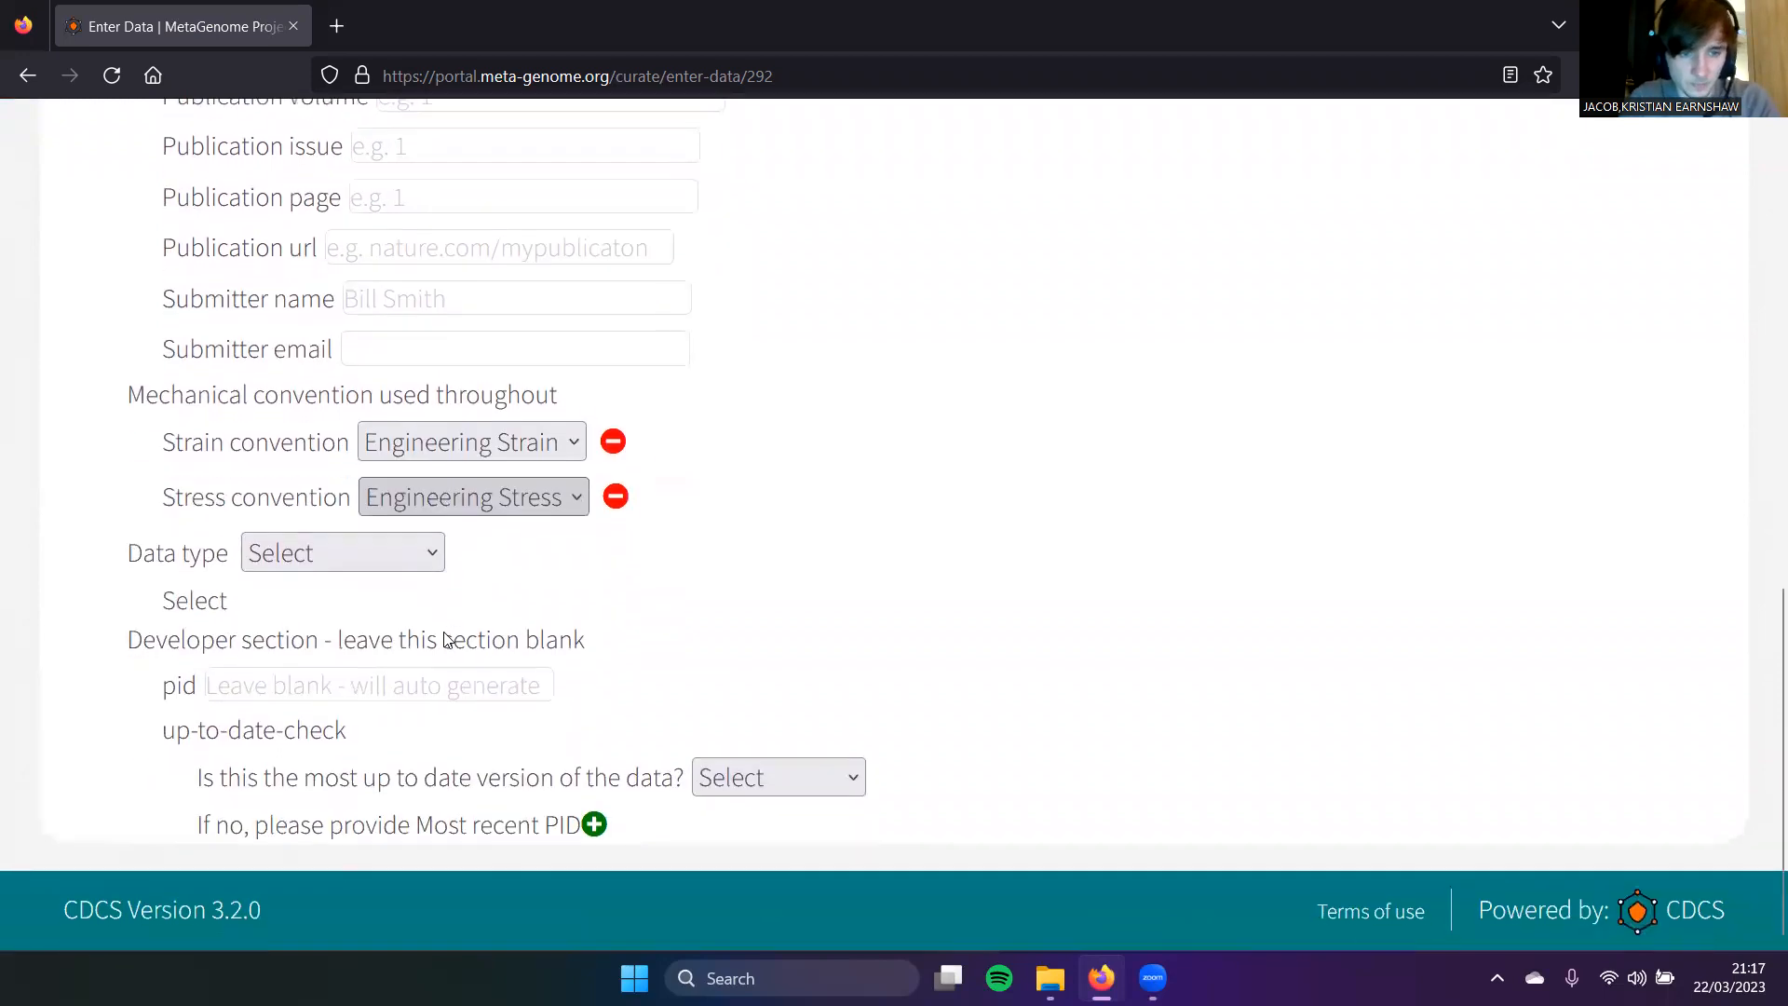
Step: Set the data type to bulk material and keep Metallic as the material classification
{"action": "left_click_drag", "start_coordinate": [131, 551], "coordinate": [232, 558]}
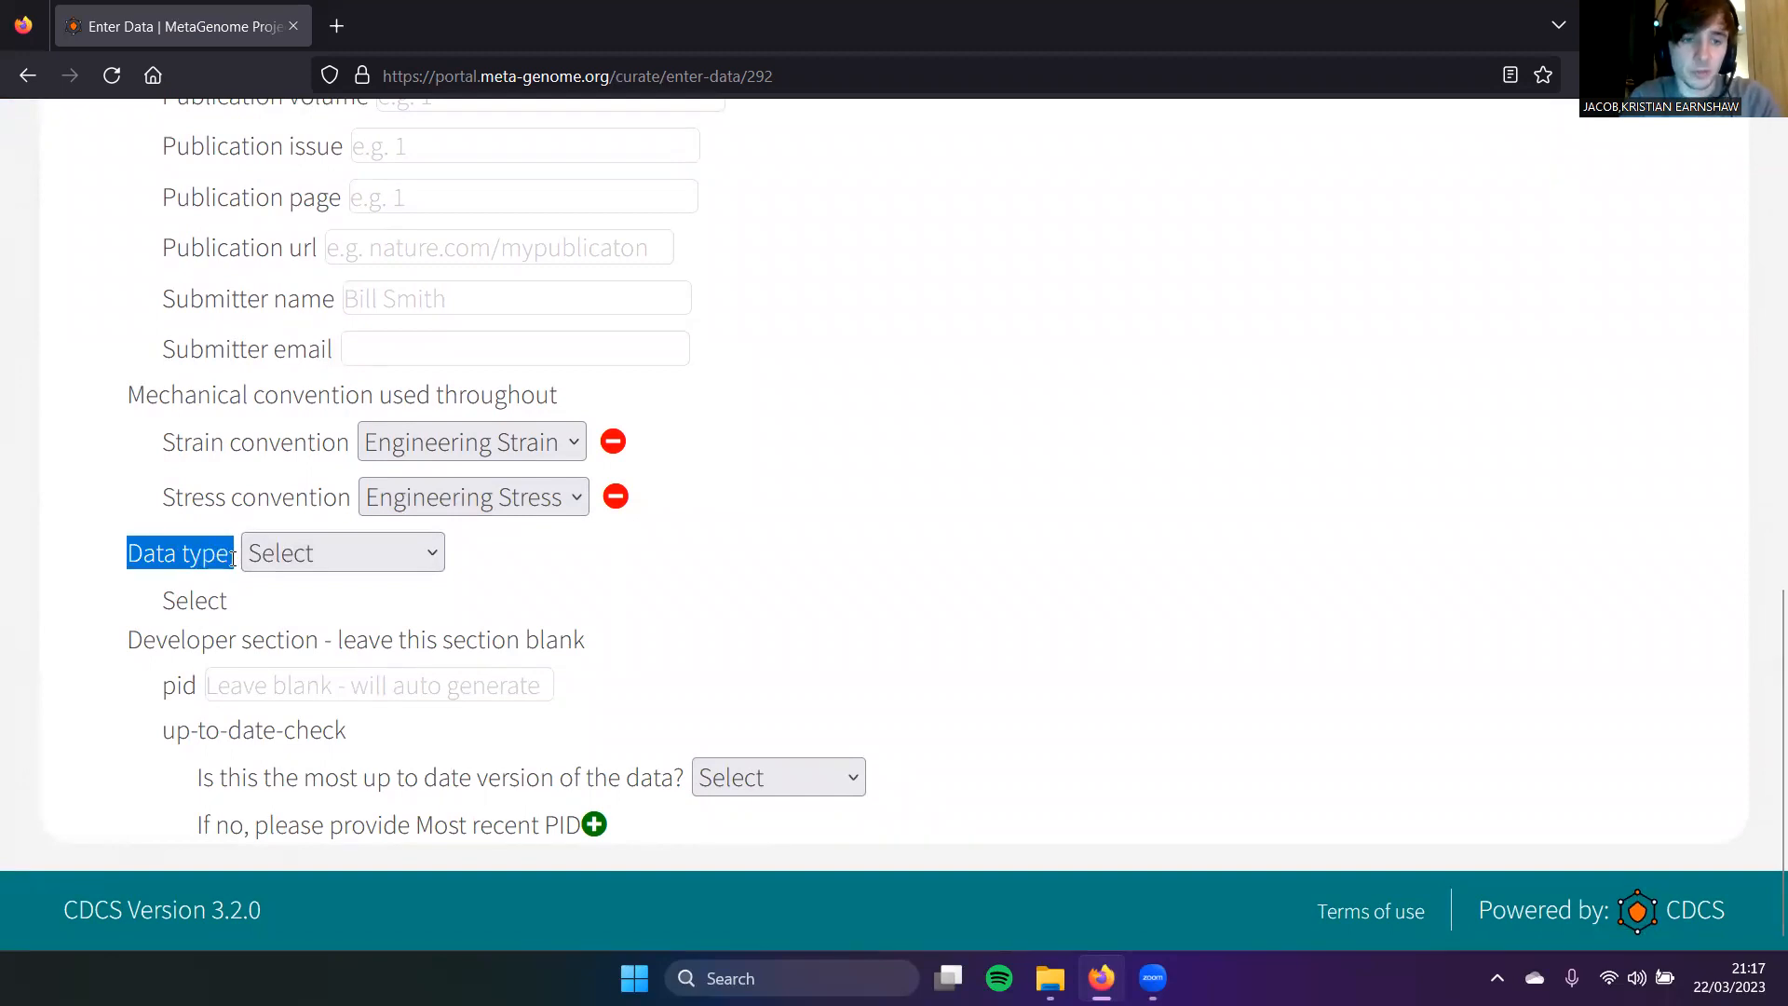
{"action": "left_click", "coordinate": [358, 559]}
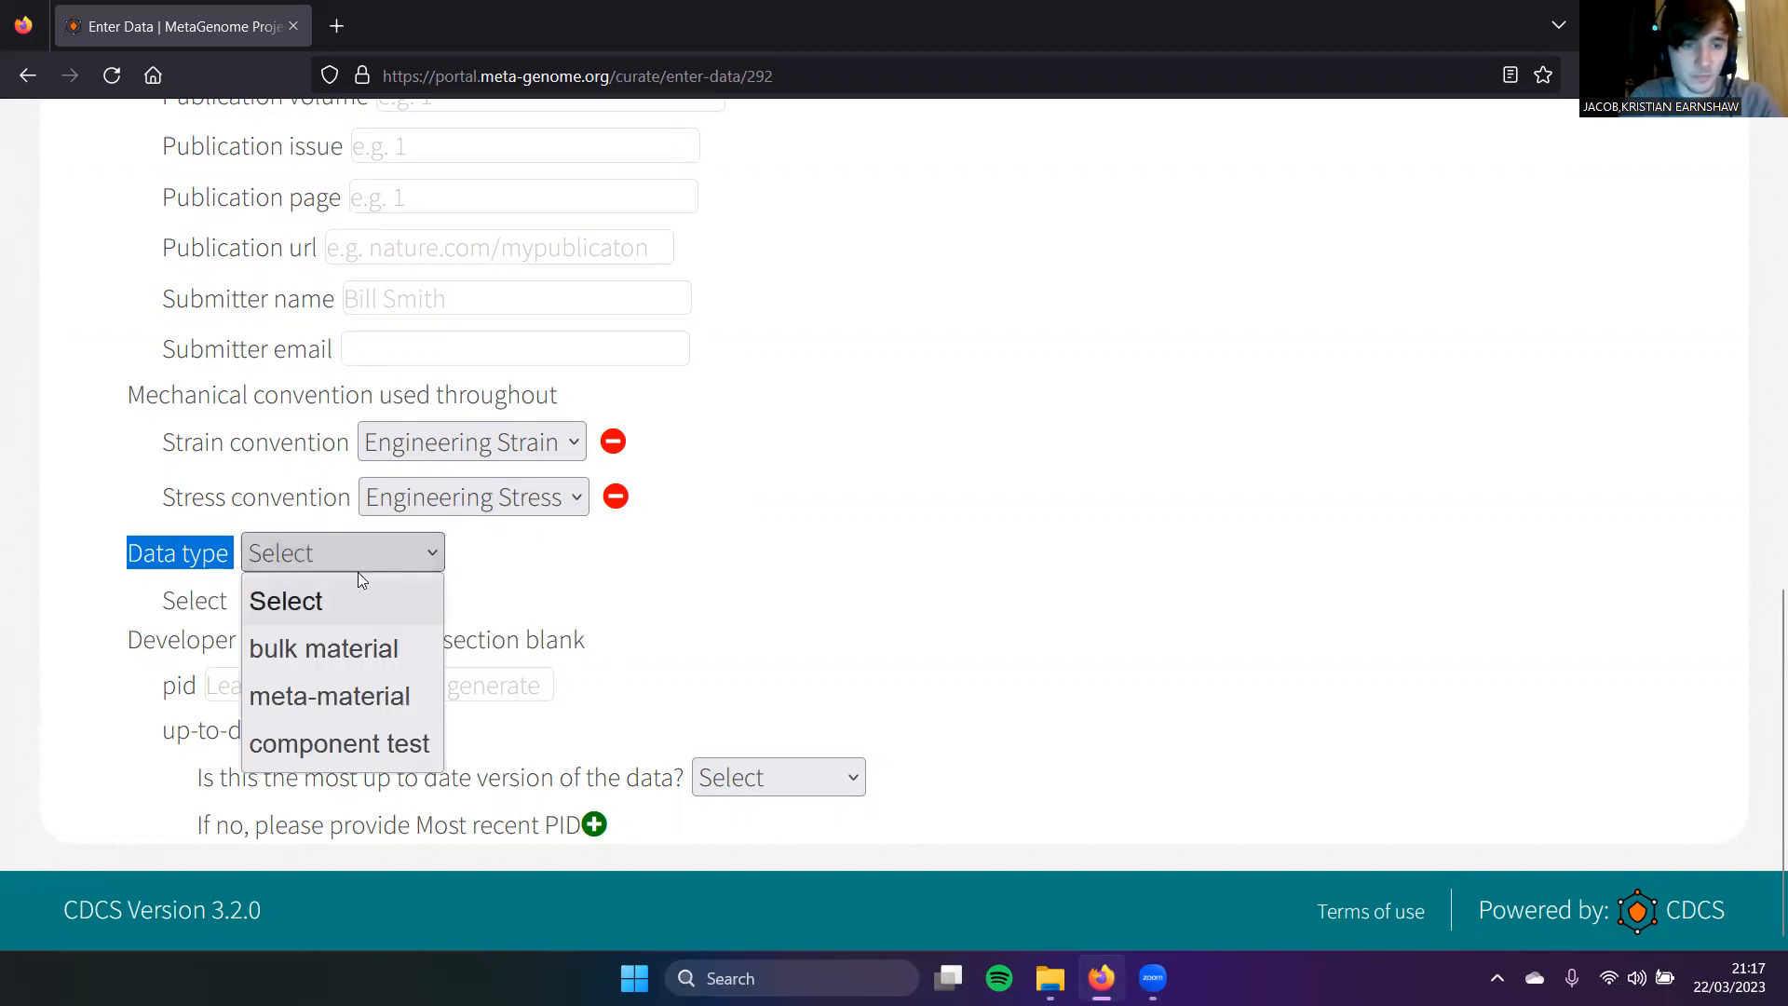
{"action": "left_click", "coordinate": [363, 652]}
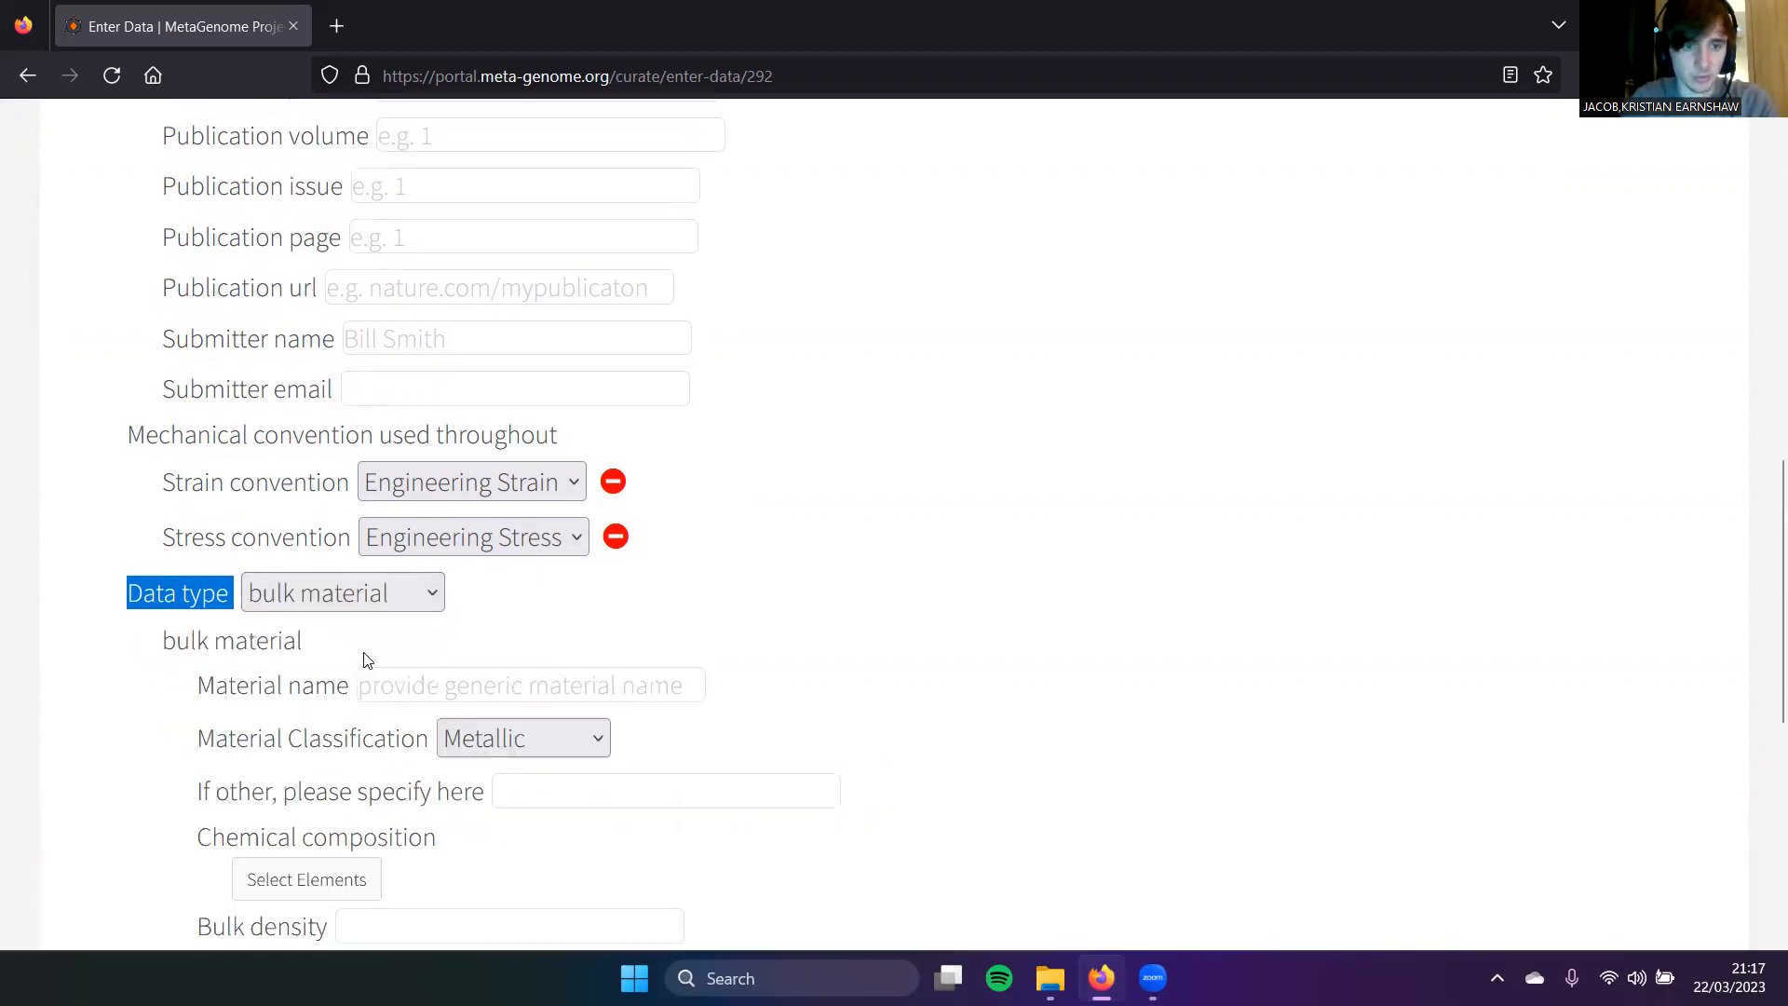
{"action": "scroll", "coordinate": [366, 657], "scroll_direction": "down", "scroll_amount": 2}
{"action": "left_click", "coordinate": [501, 471]}
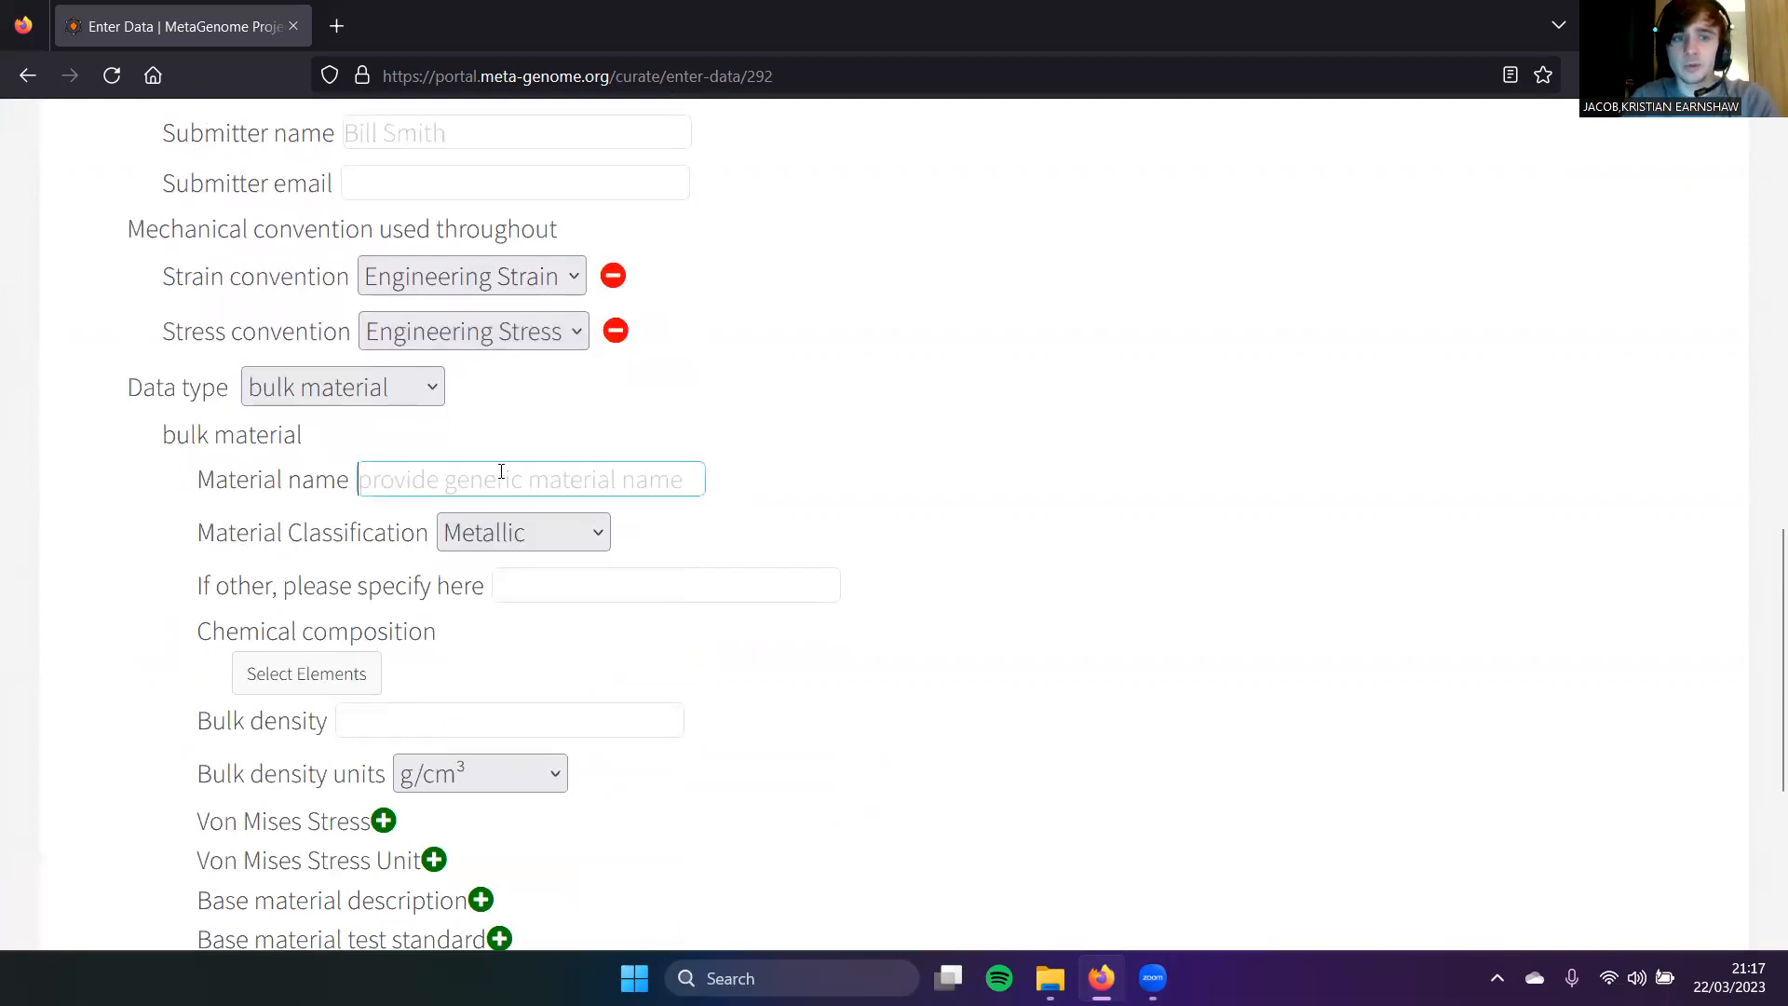
{"action": "left_click", "coordinate": [504, 535]}
{"action": "left_click", "coordinate": [505, 535]}
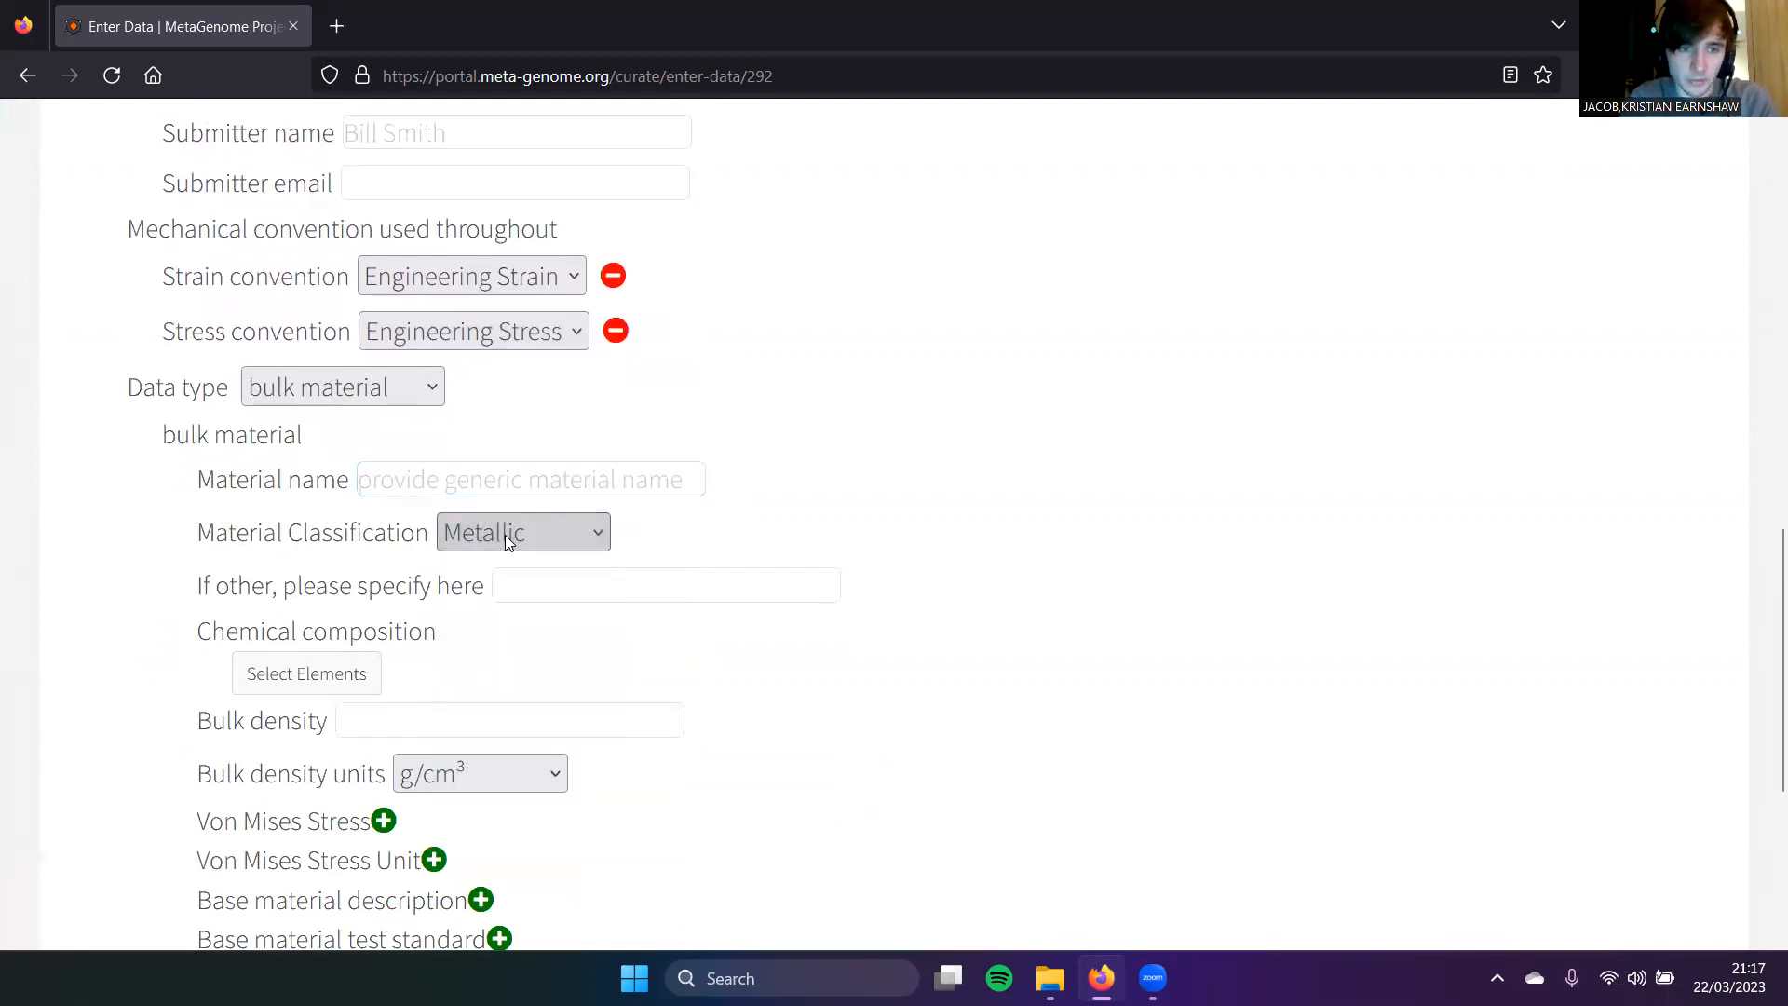
Step: Pick carbon, phosphorus and nitrogen in the chemical composition element picker
{"action": "left_click", "coordinate": [340, 678]}
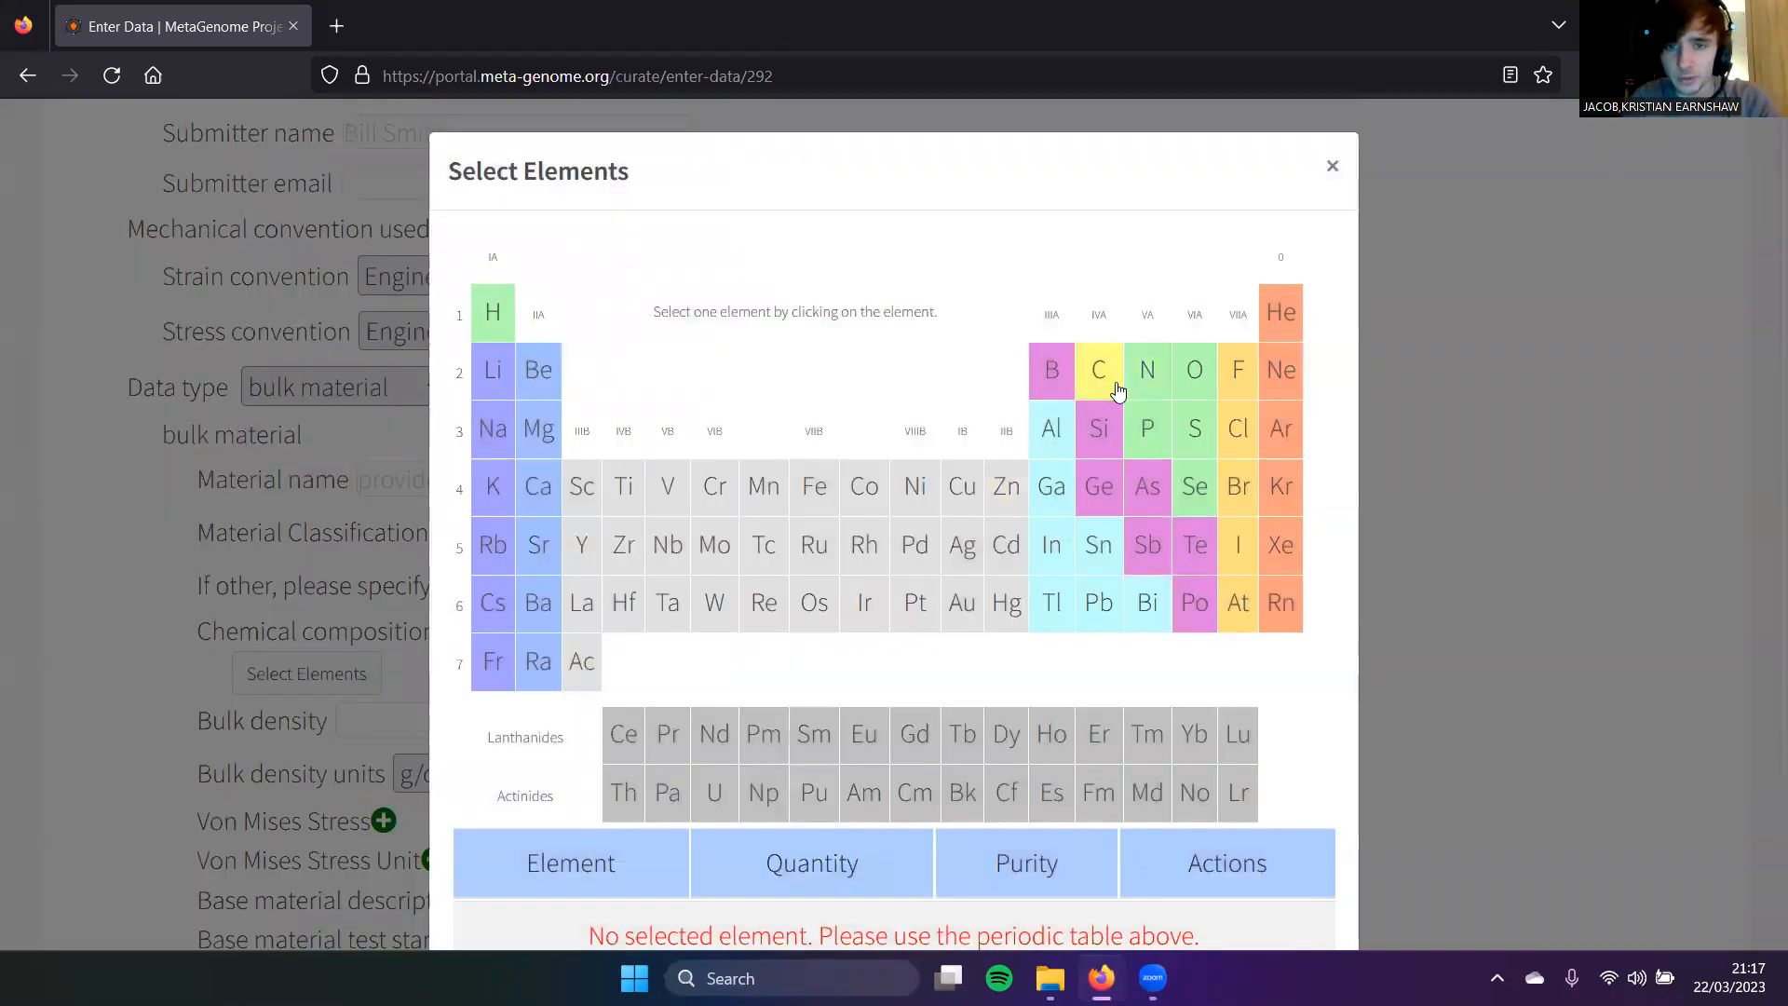
{"action": "left_click", "coordinate": [1111, 382]}
{"action": "left_click", "coordinate": [1167, 419]}
{"action": "left_click", "coordinate": [1149, 372]}
{"action": "scroll", "coordinate": [677, 591], "scroll_direction": "down", "scroll_amount": 3}
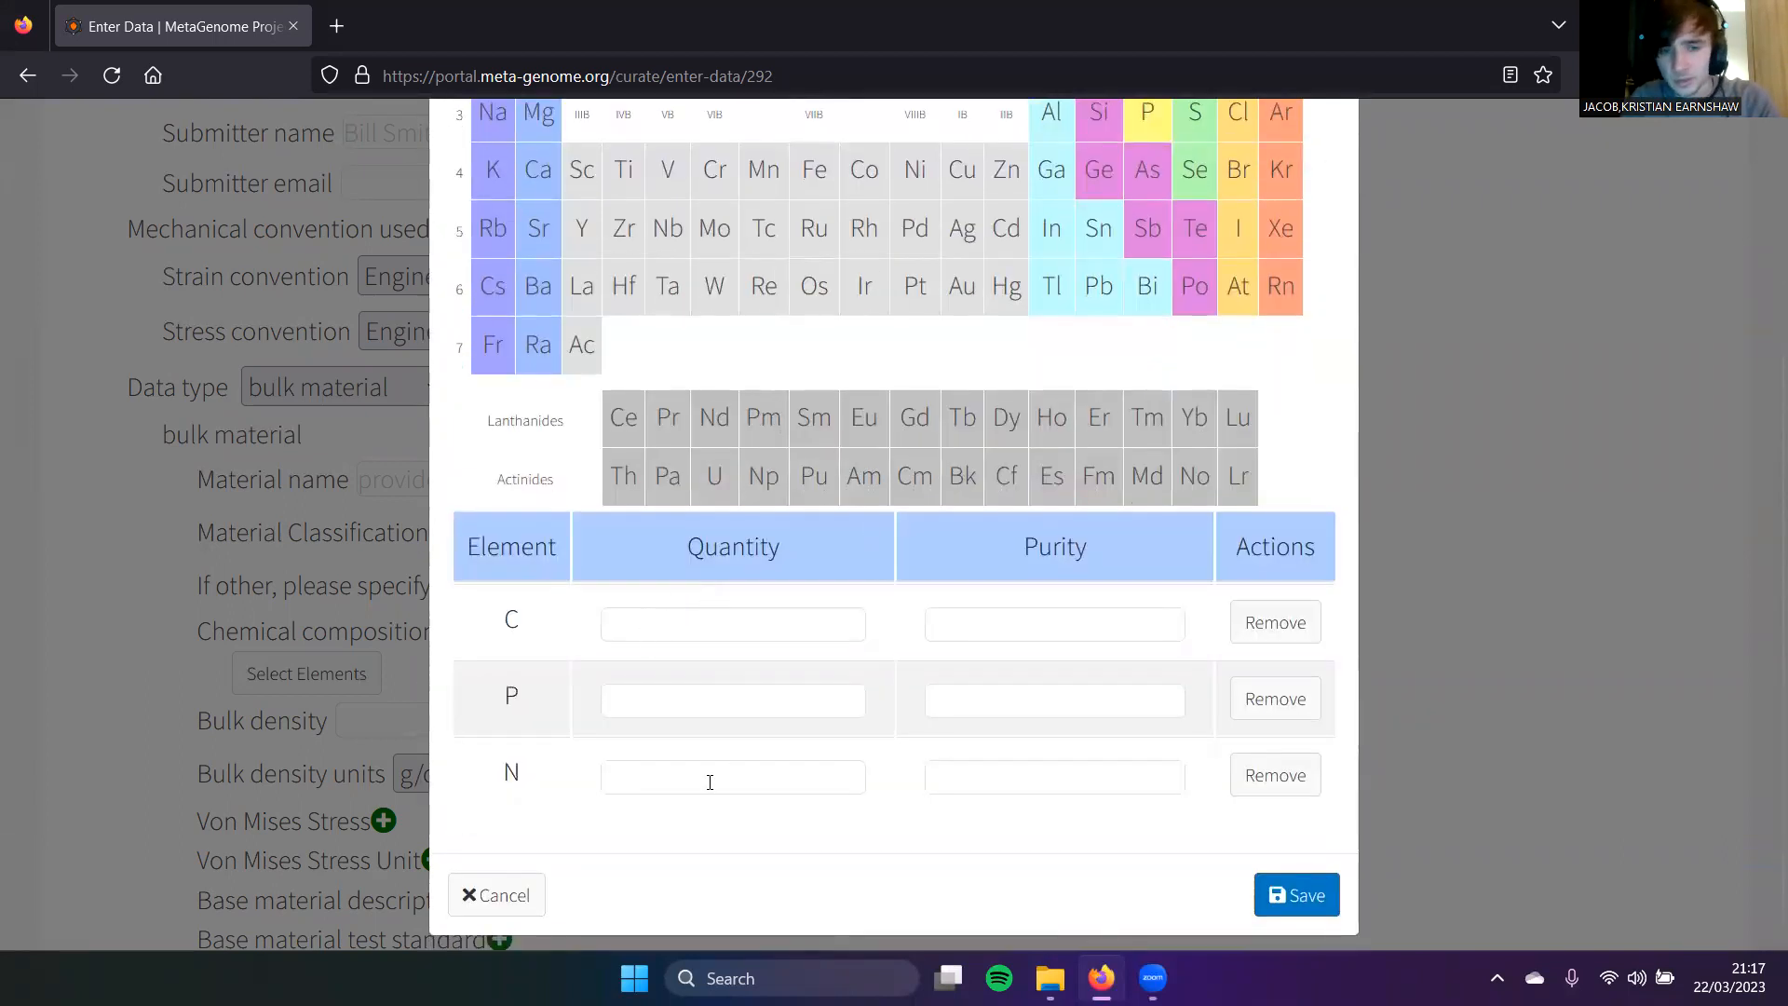
Step: Enter quantities 12, 1 and 2 for C, P and N and save the composition
{"action": "left_click", "coordinate": [792, 622]}
{"action": "type", "text": "12"}
{"action": "key", "text": "Tab"}
{"action": "key", "text": "Tab"}
{"action": "key", "text": "Tab"}
{"action": "type", "text": "1"}
{"action": "key", "text": "Tab"}
{"action": "key", "text": "Tab"}
{"action": "type", "text": "2"}
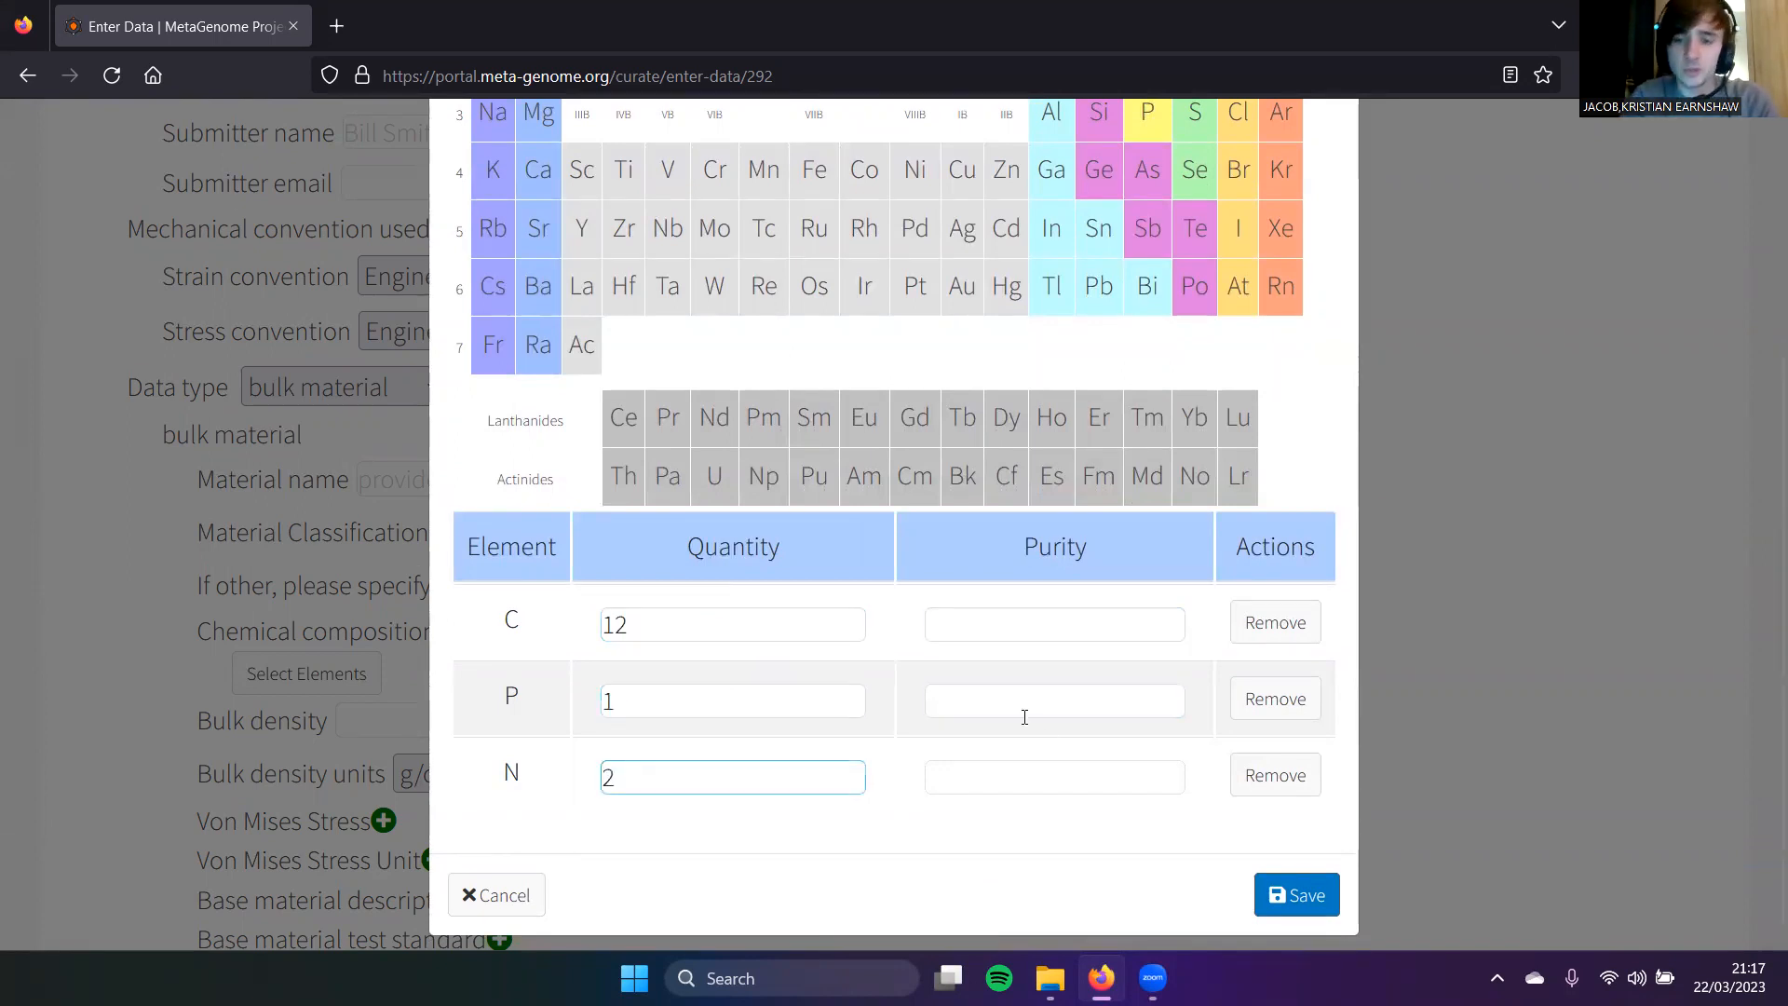
{"action": "left_click", "coordinate": [1299, 896]}
{"action": "scroll", "coordinate": [751, 706], "scroll_direction": "down", "scroll_amount": 3}
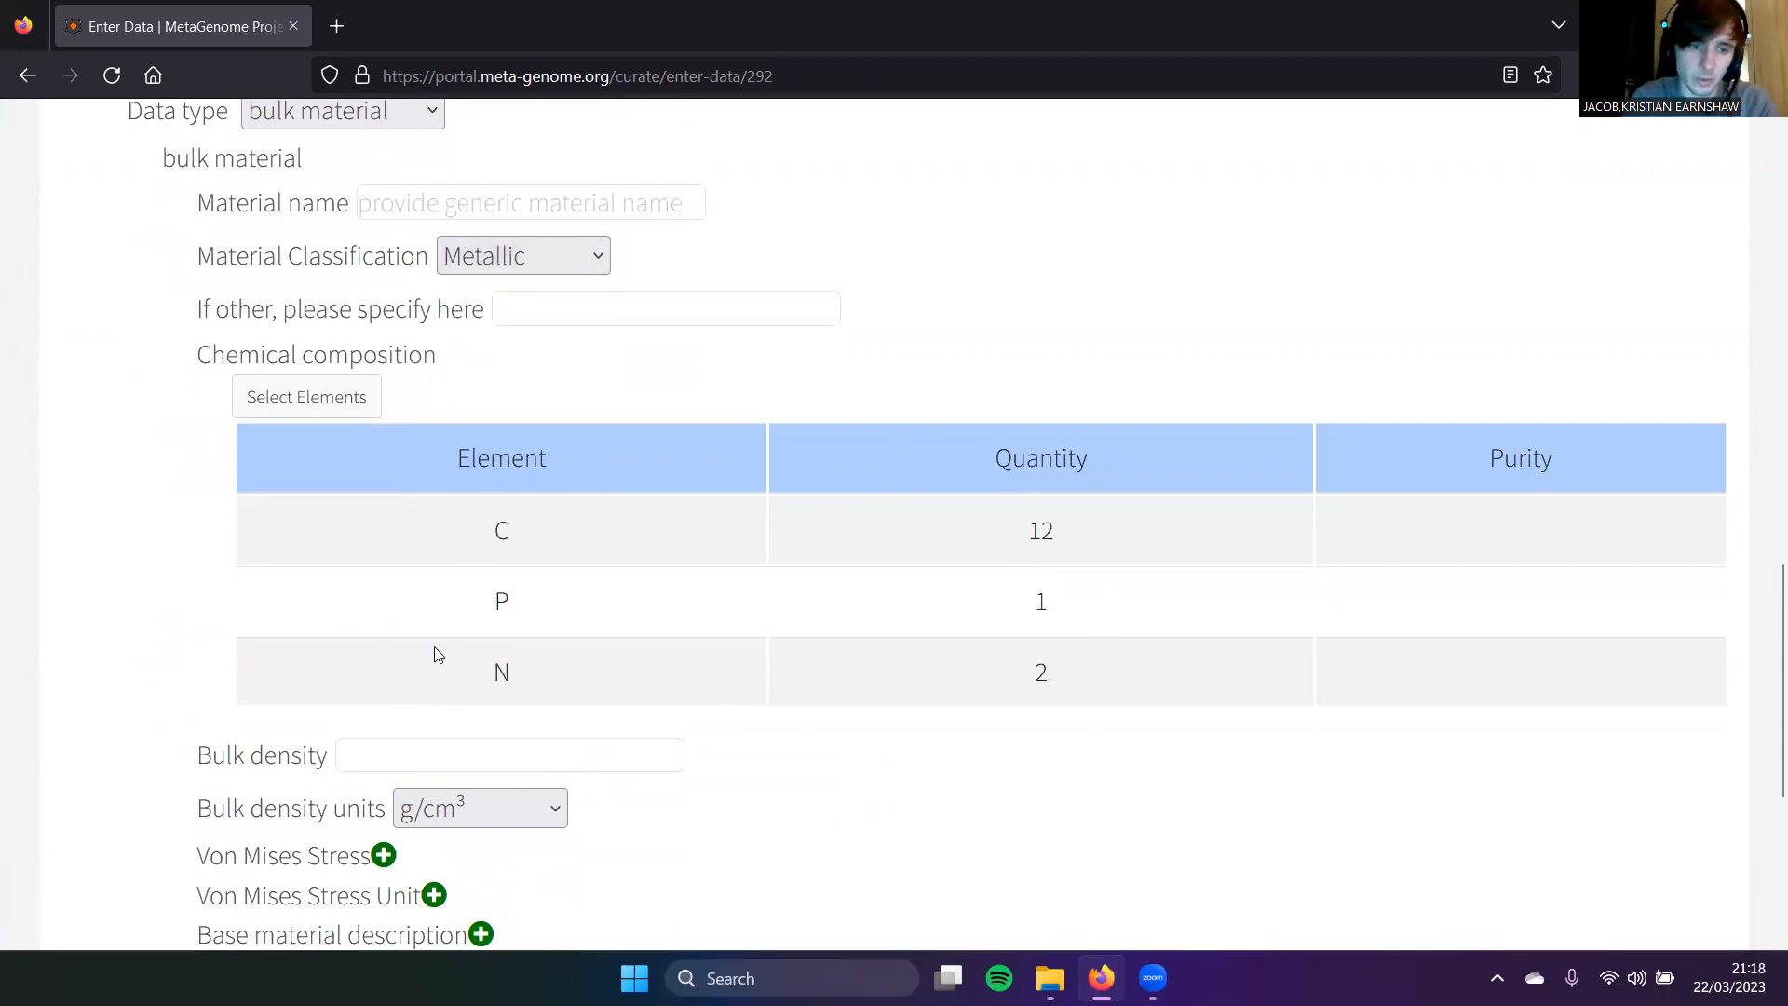
{"action": "scroll", "coordinate": [458, 709], "scroll_direction": "down", "scroll_amount": 2}
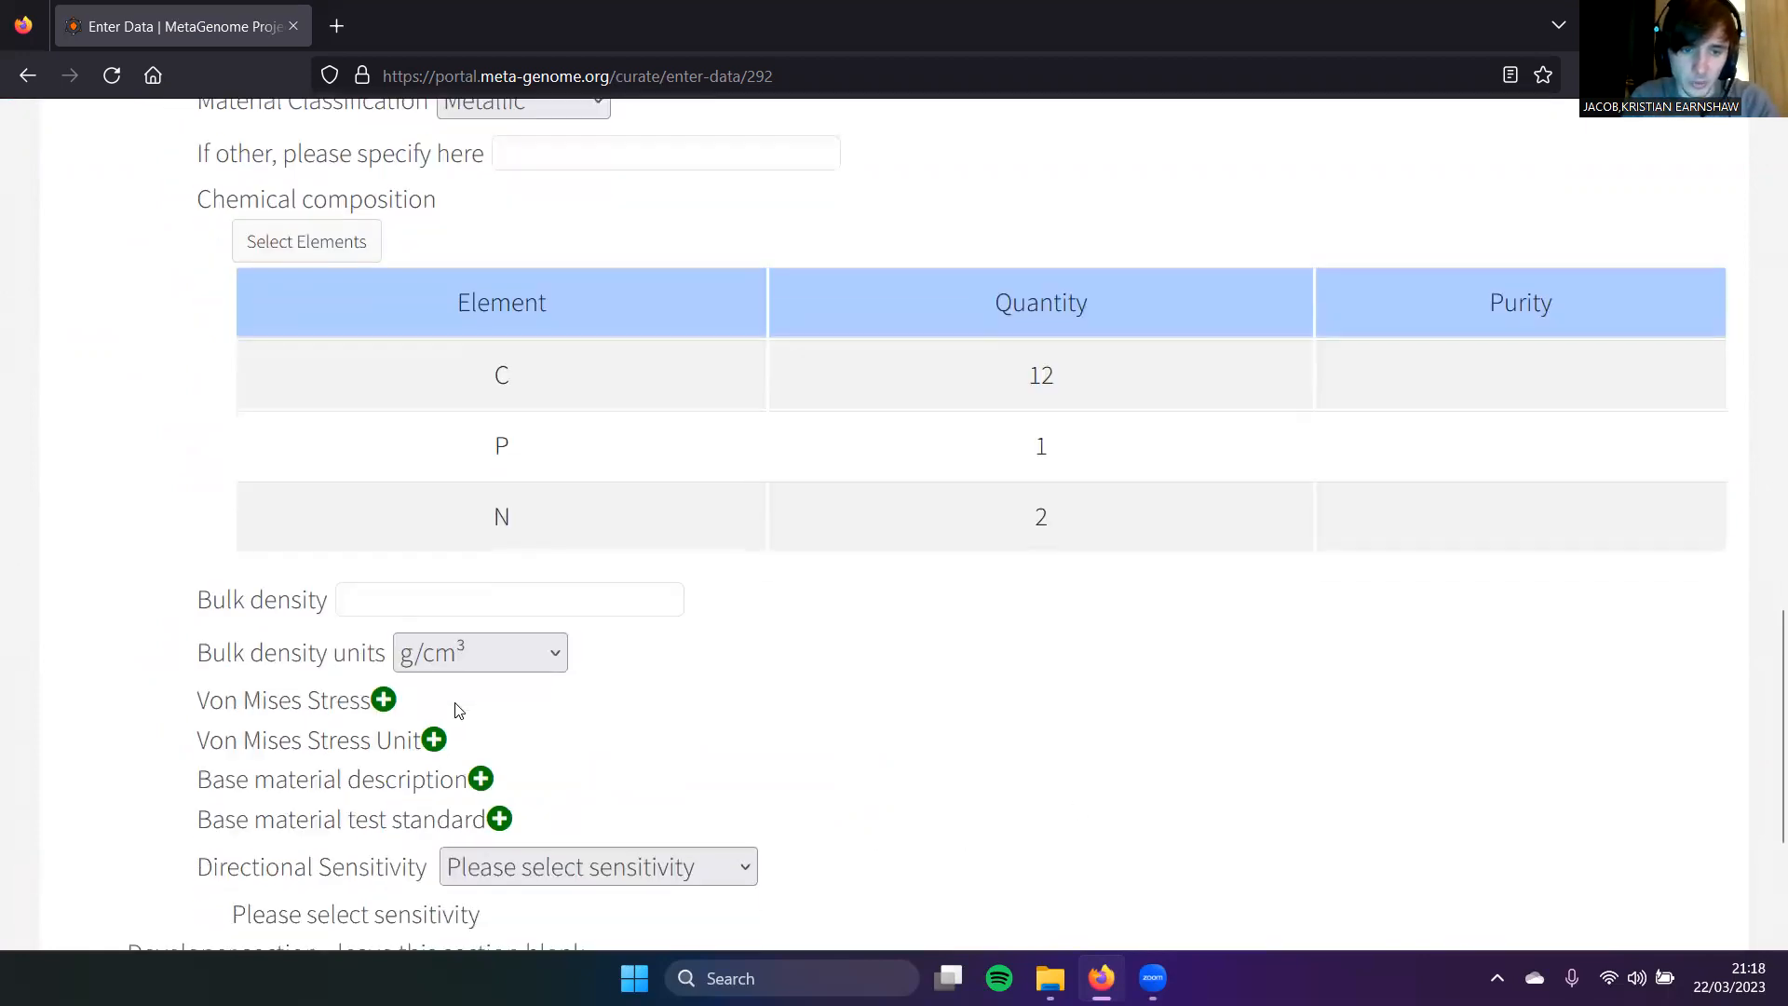
{"action": "left_click", "coordinate": [501, 654]}
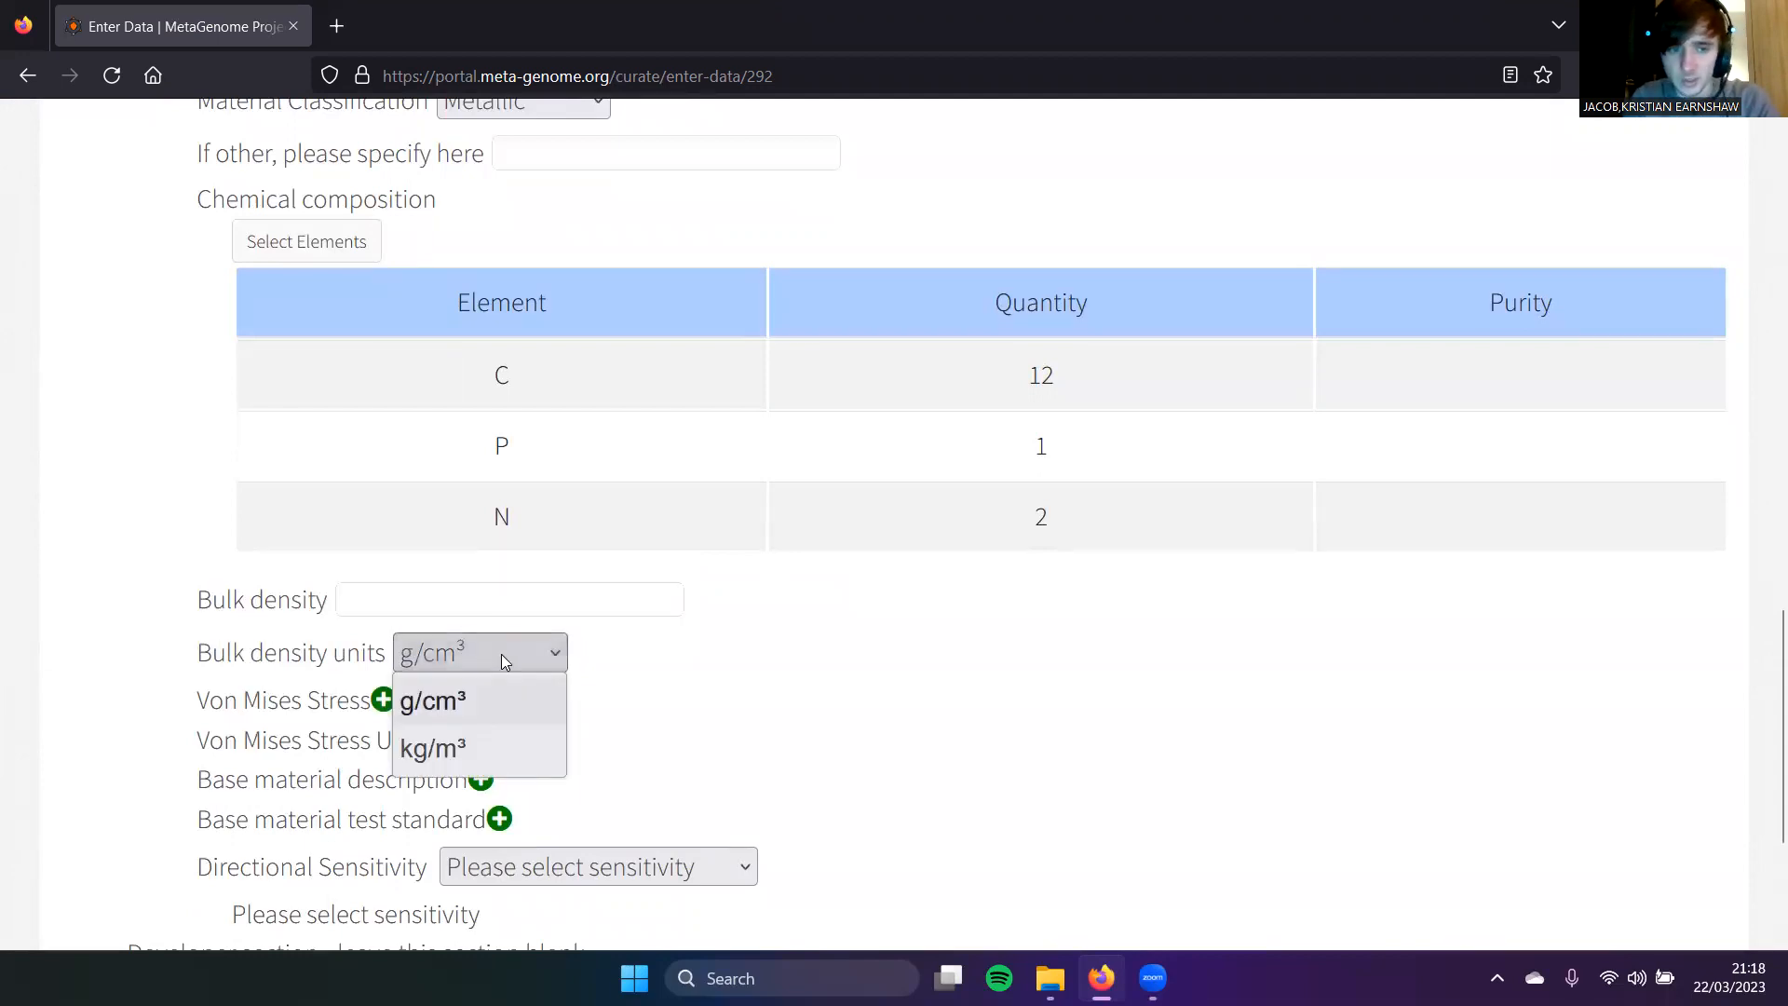
{"action": "left_click", "coordinate": [501, 654]}
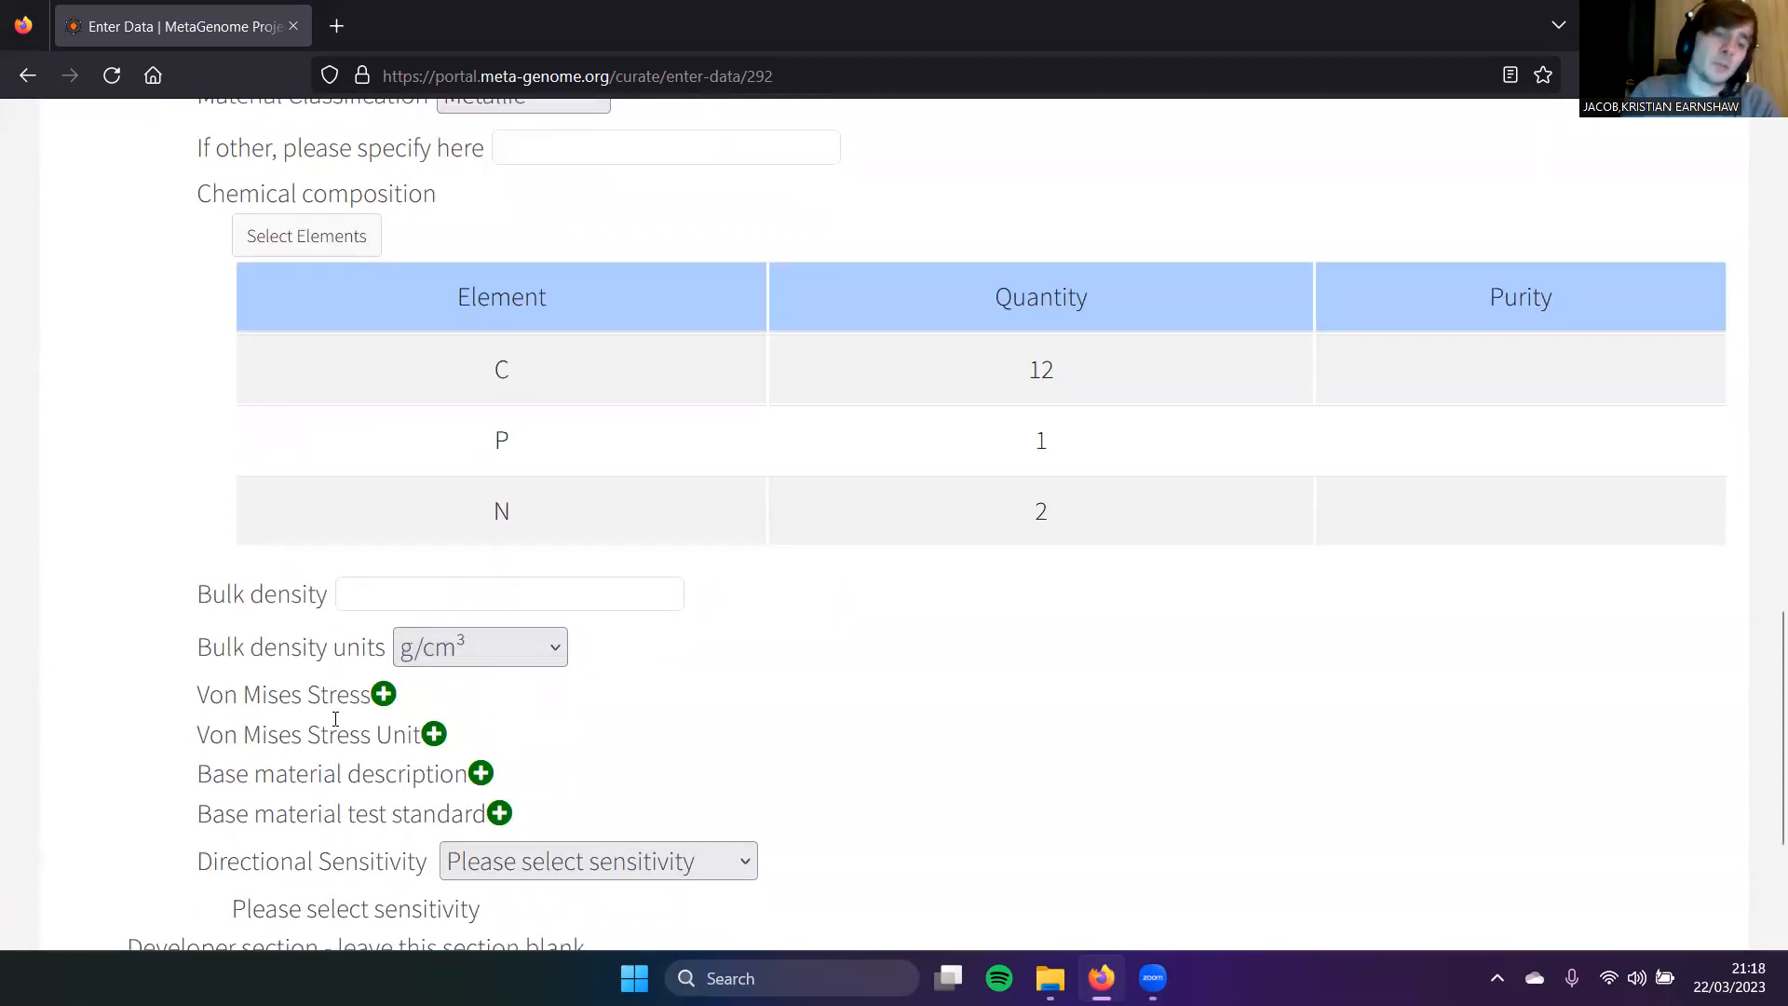
{"action": "scroll", "coordinate": [335, 719], "scroll_direction": "down", "scroll_amount": 1}
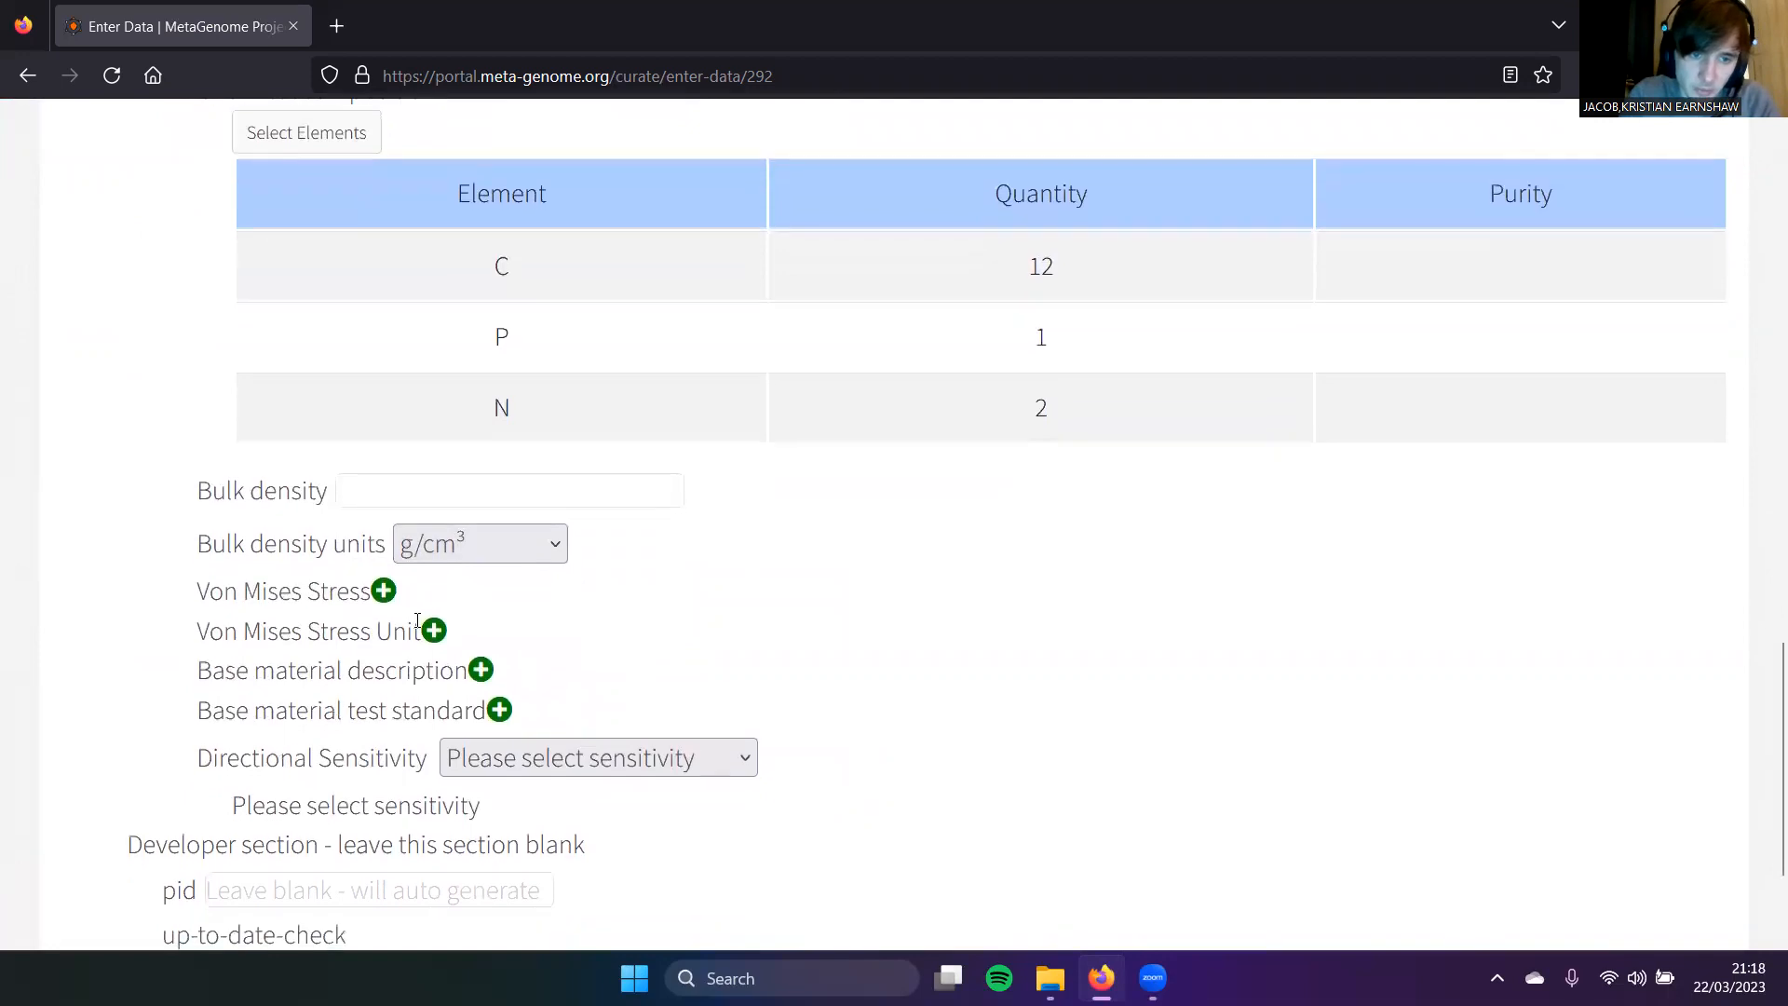
{"action": "left_click", "coordinate": [433, 632]}
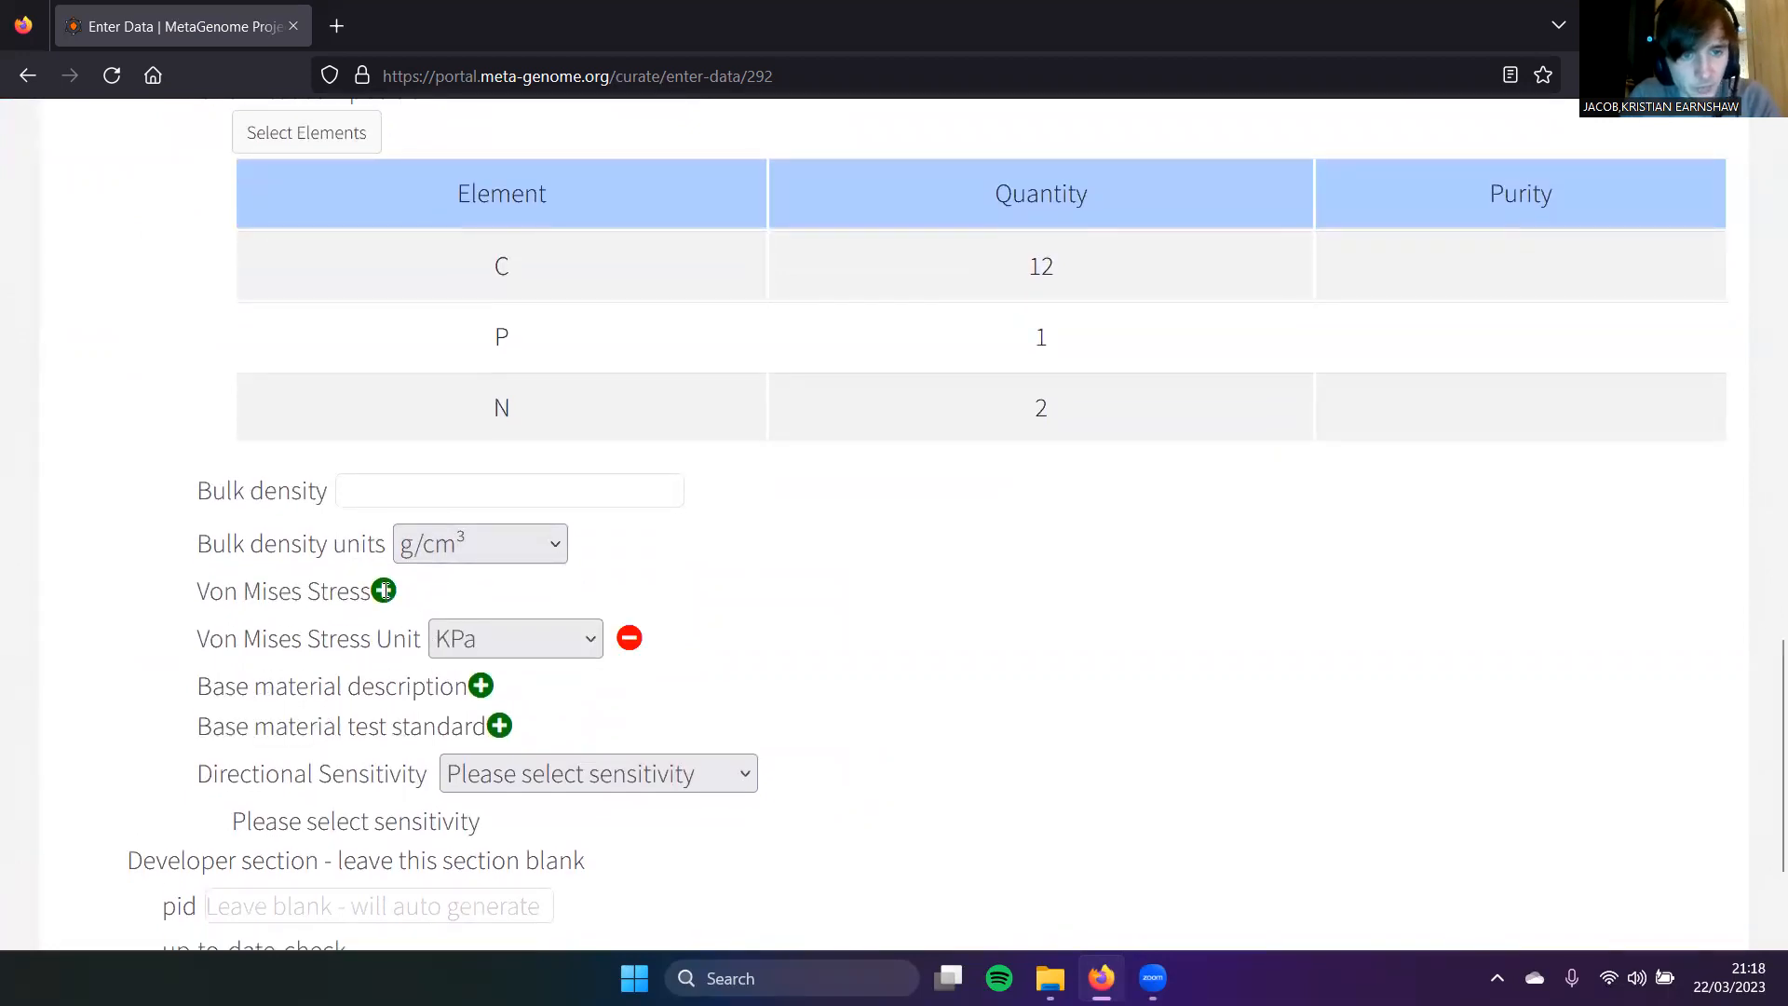
{"action": "left_click", "coordinate": [393, 592]}
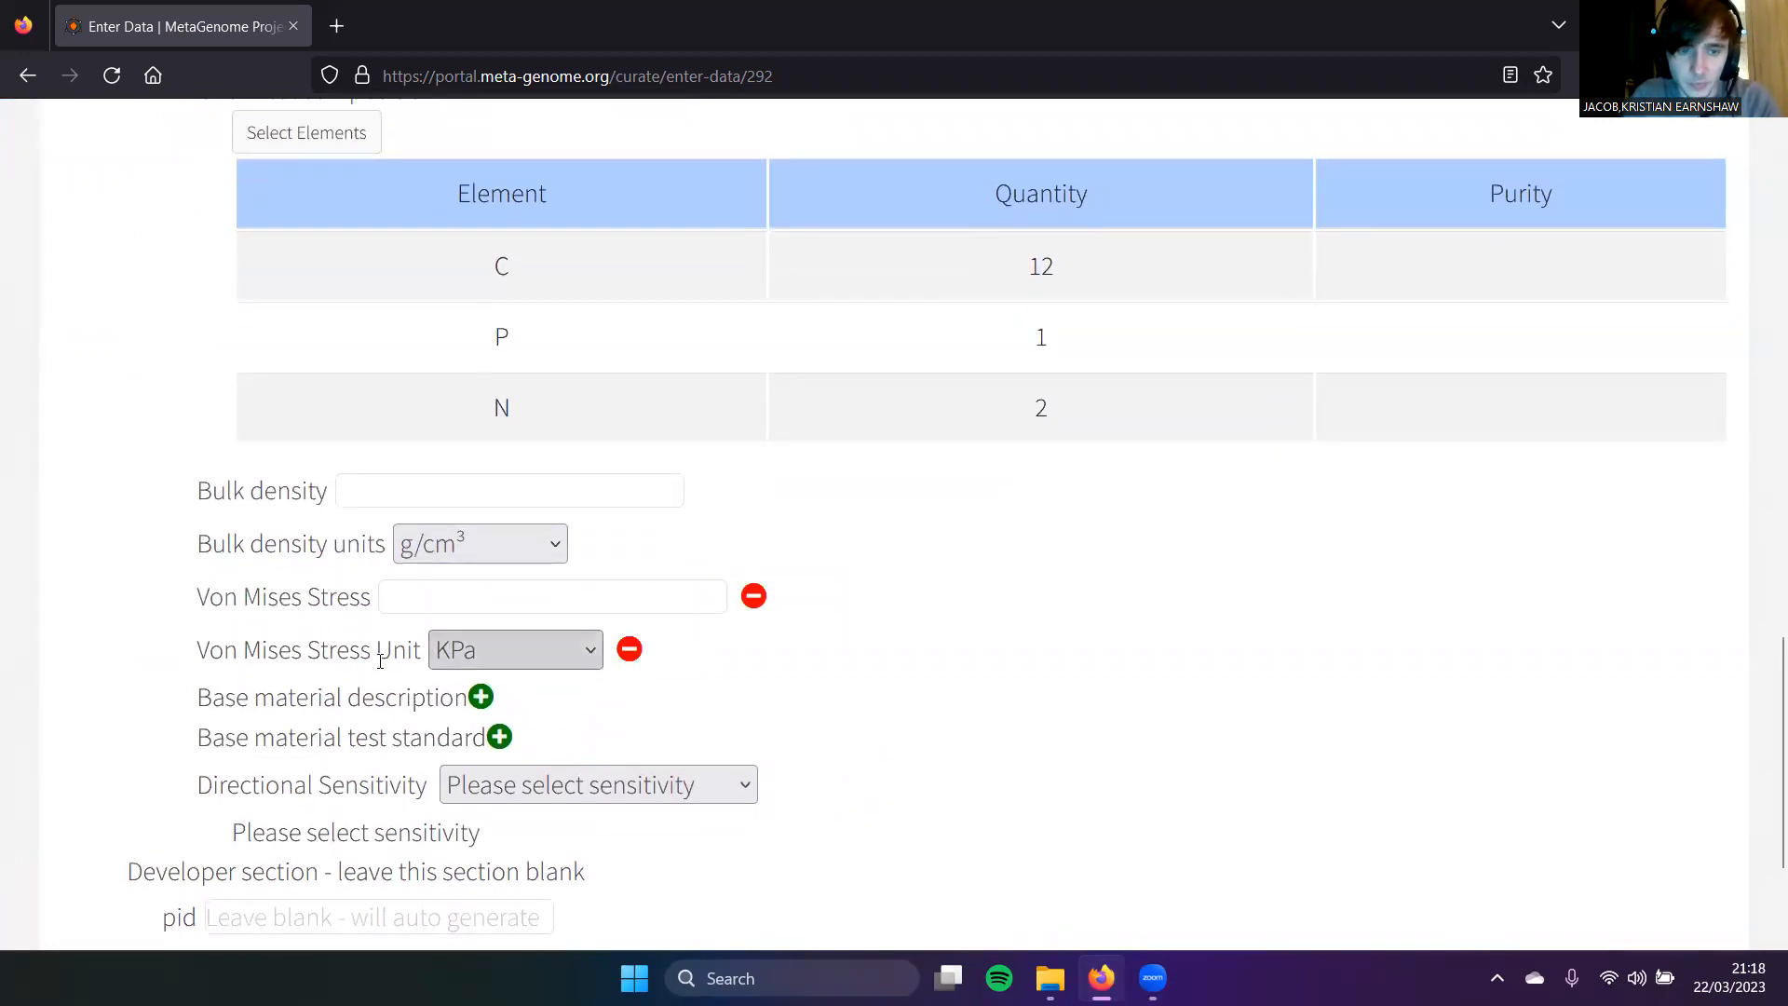
{"action": "left_click", "coordinate": [631, 651]}
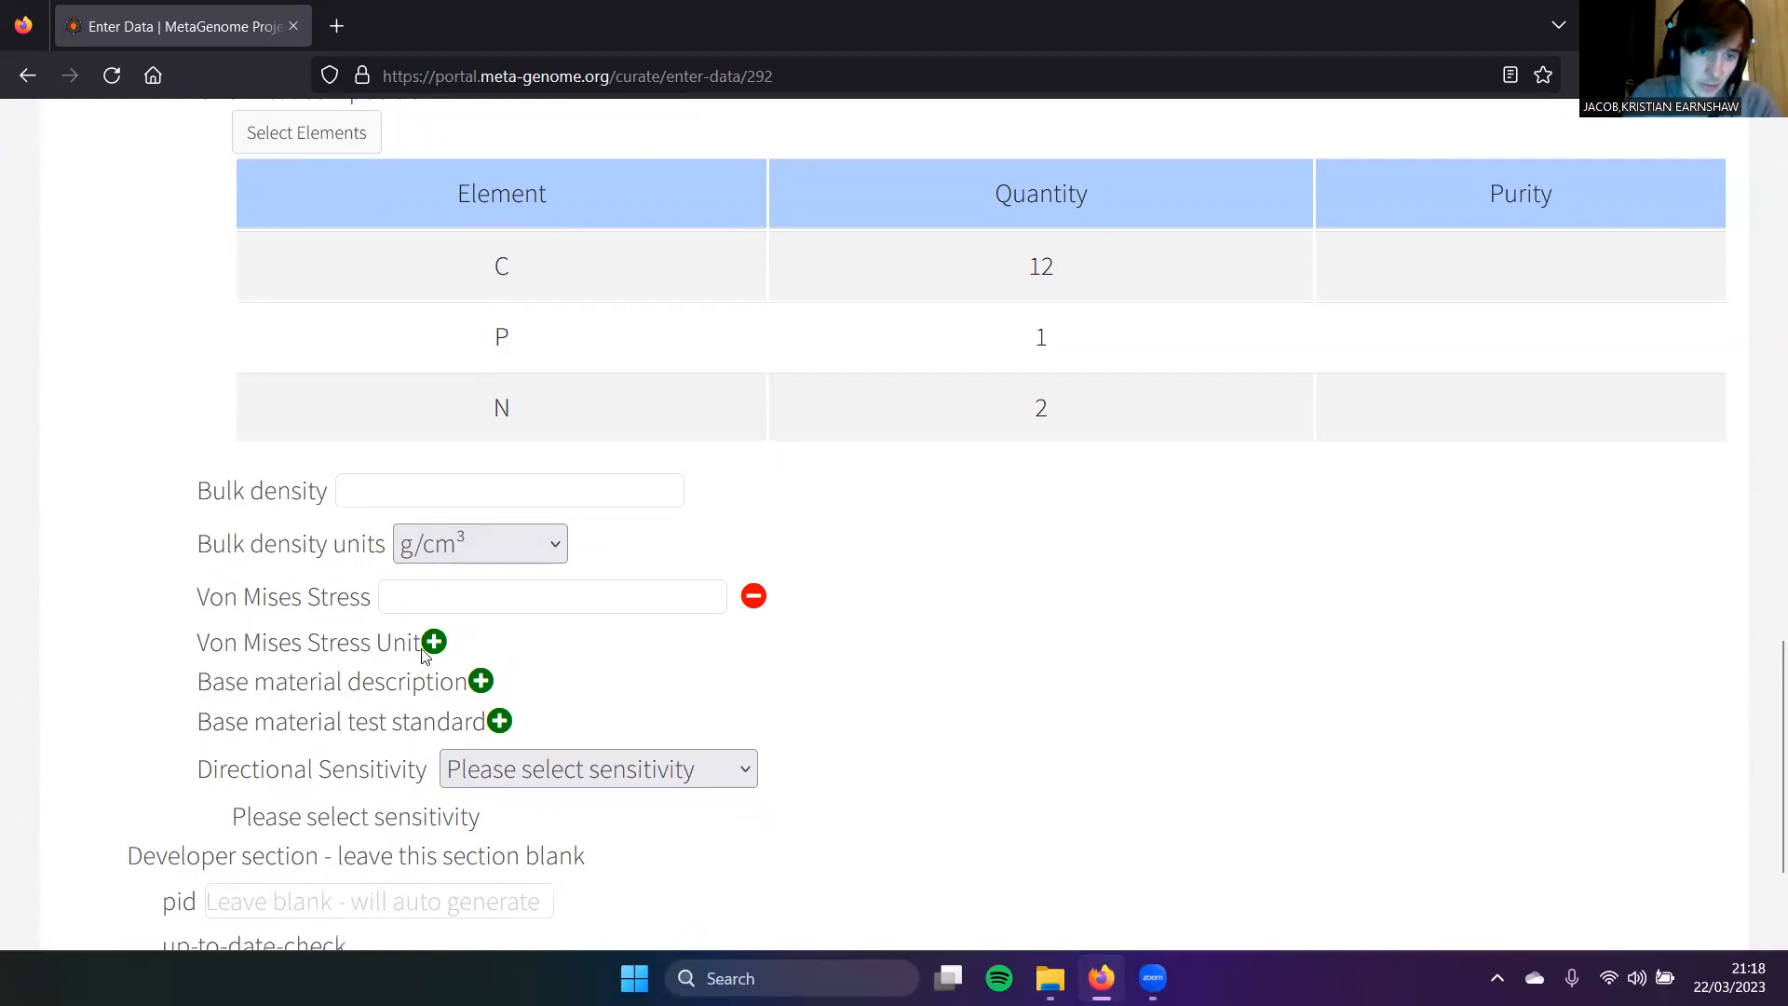
{"action": "left_click", "coordinate": [754, 596]}
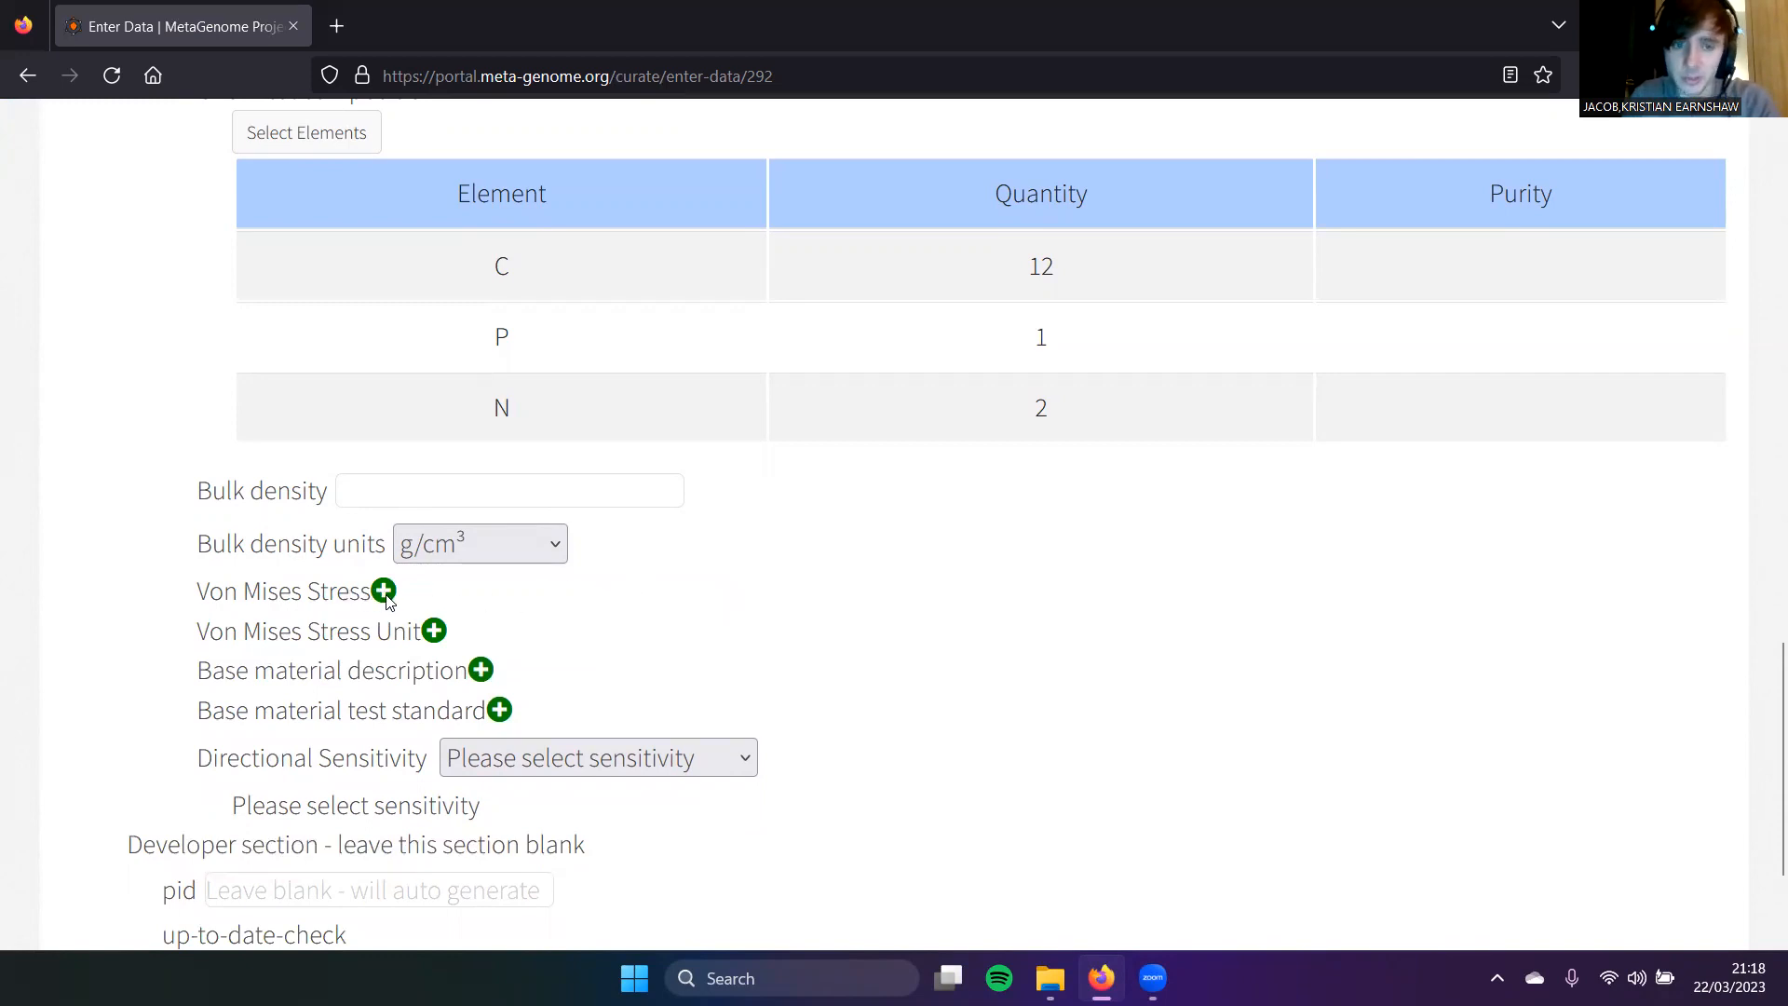
{"action": "scroll", "coordinate": [389, 600], "scroll_direction": "down", "scroll_amount": 2}
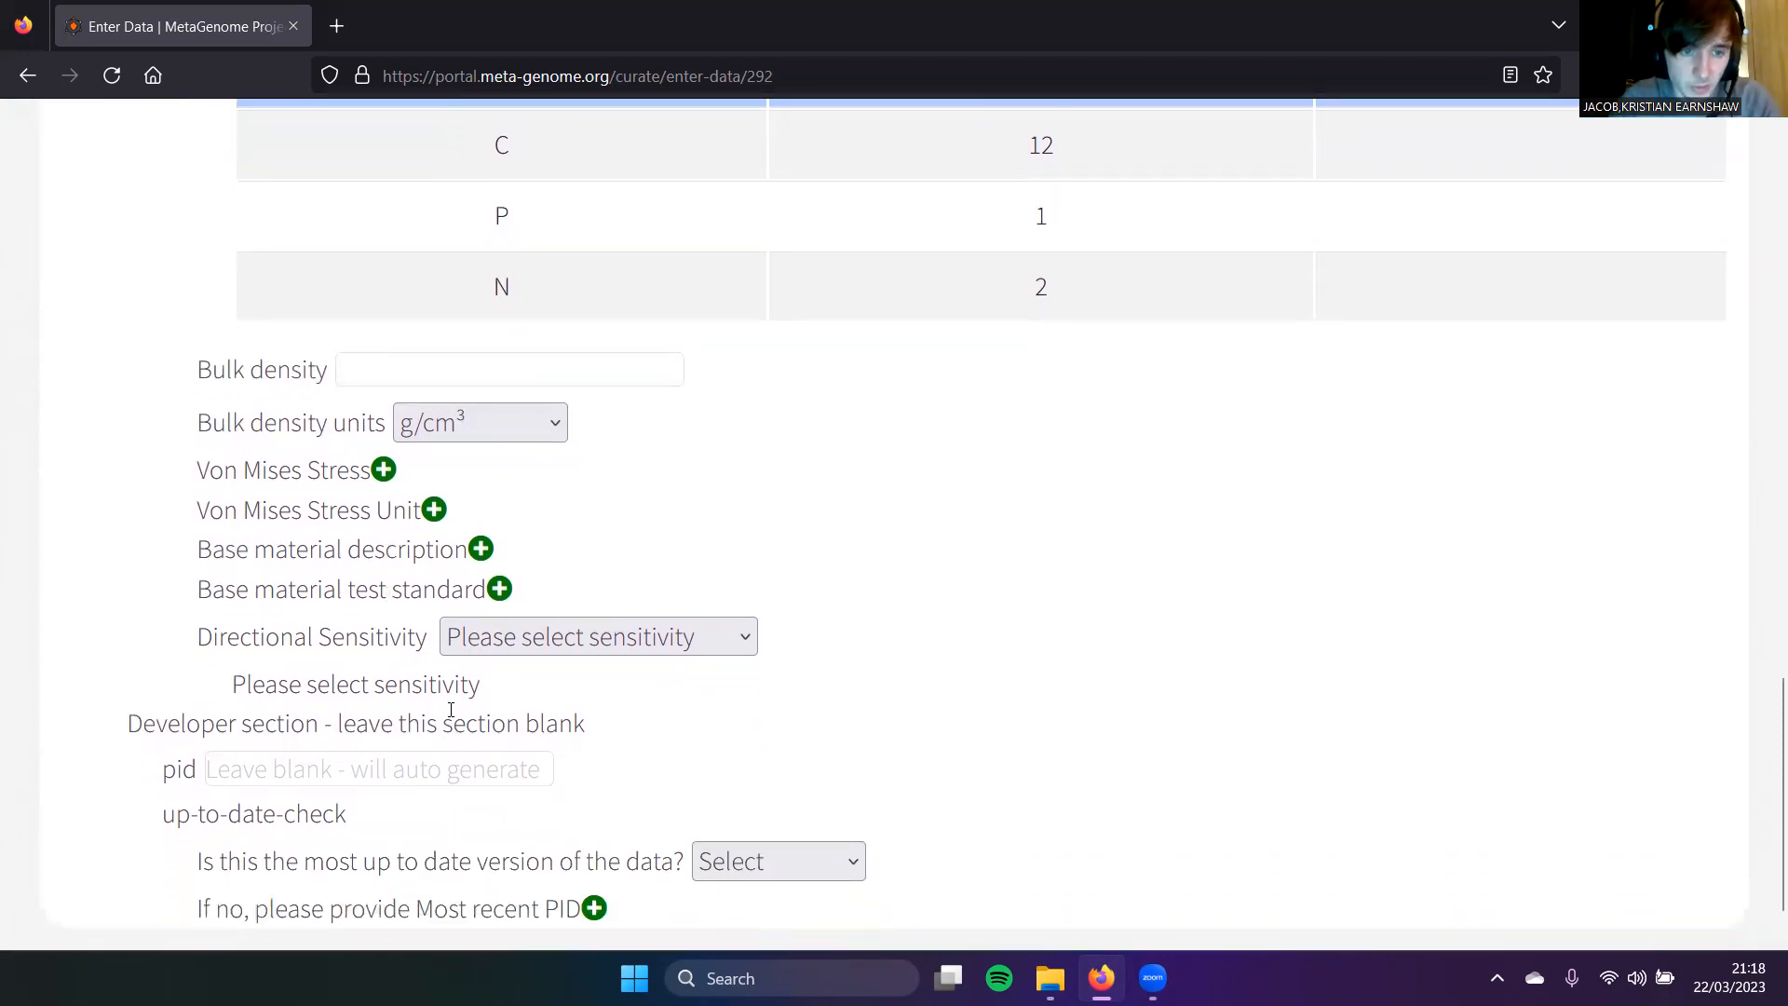
Step: Set Directional Sensitivity to Isotropic data
{"action": "left_click", "coordinate": [536, 651]}
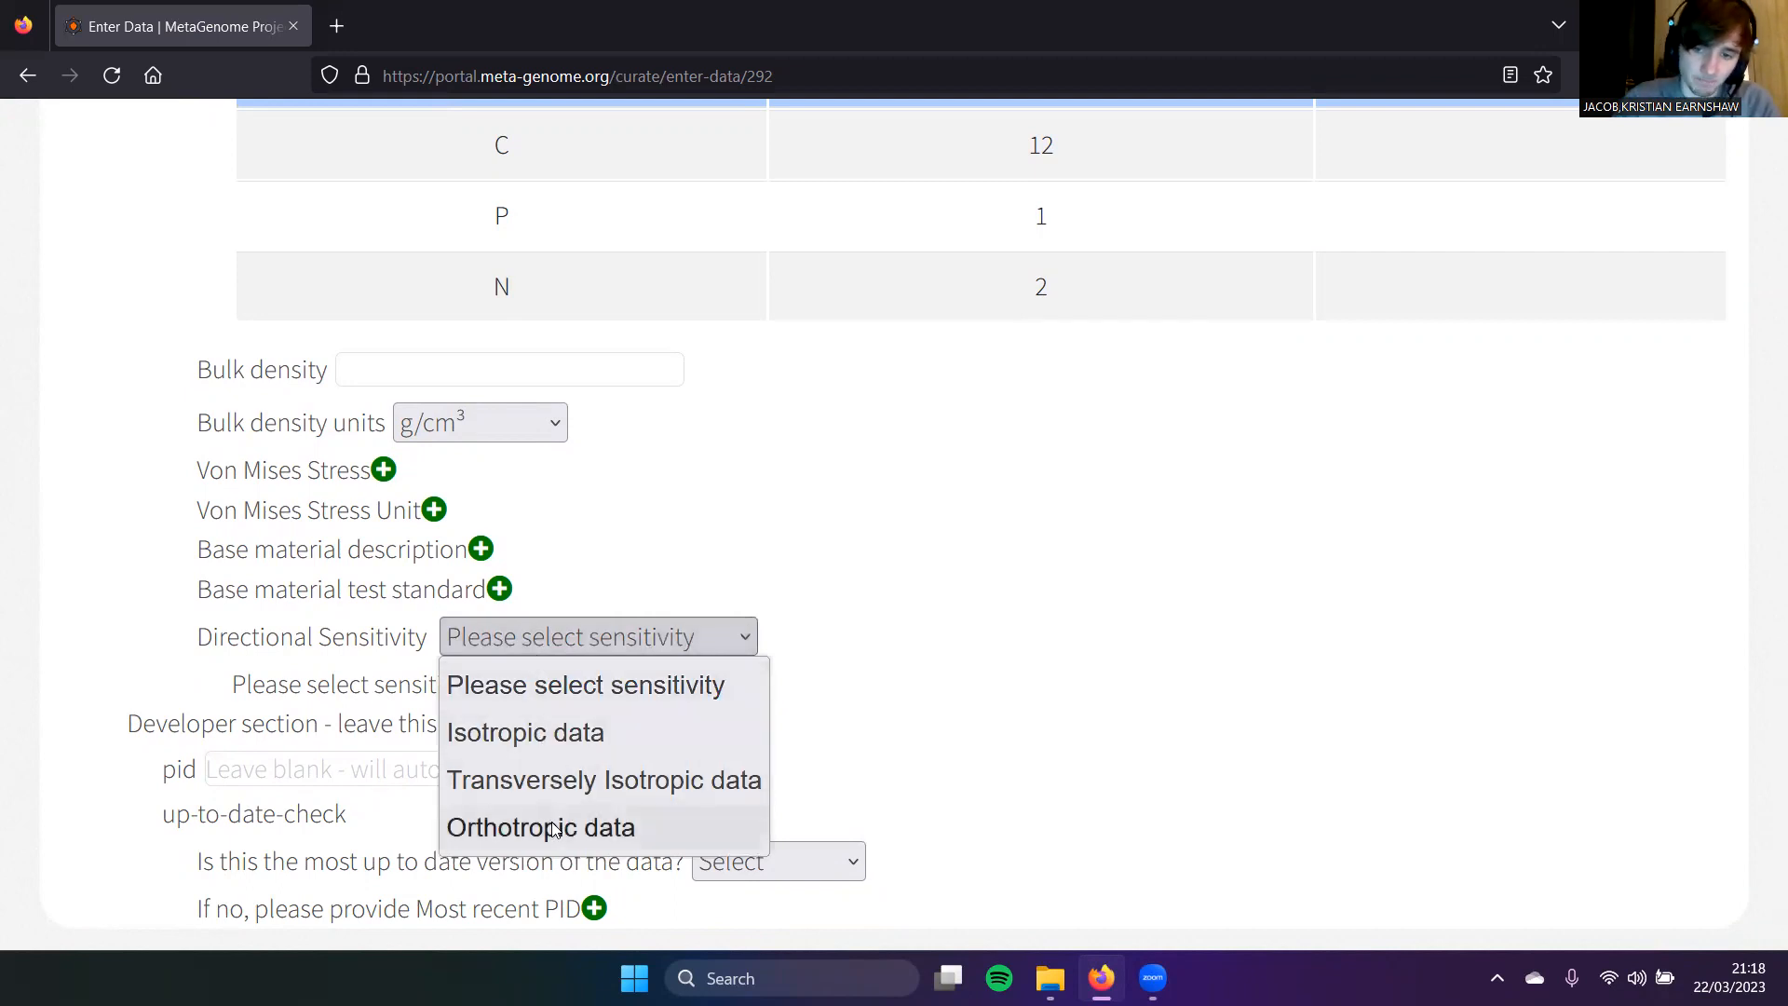
{"action": "left_click", "coordinate": [581, 734]}
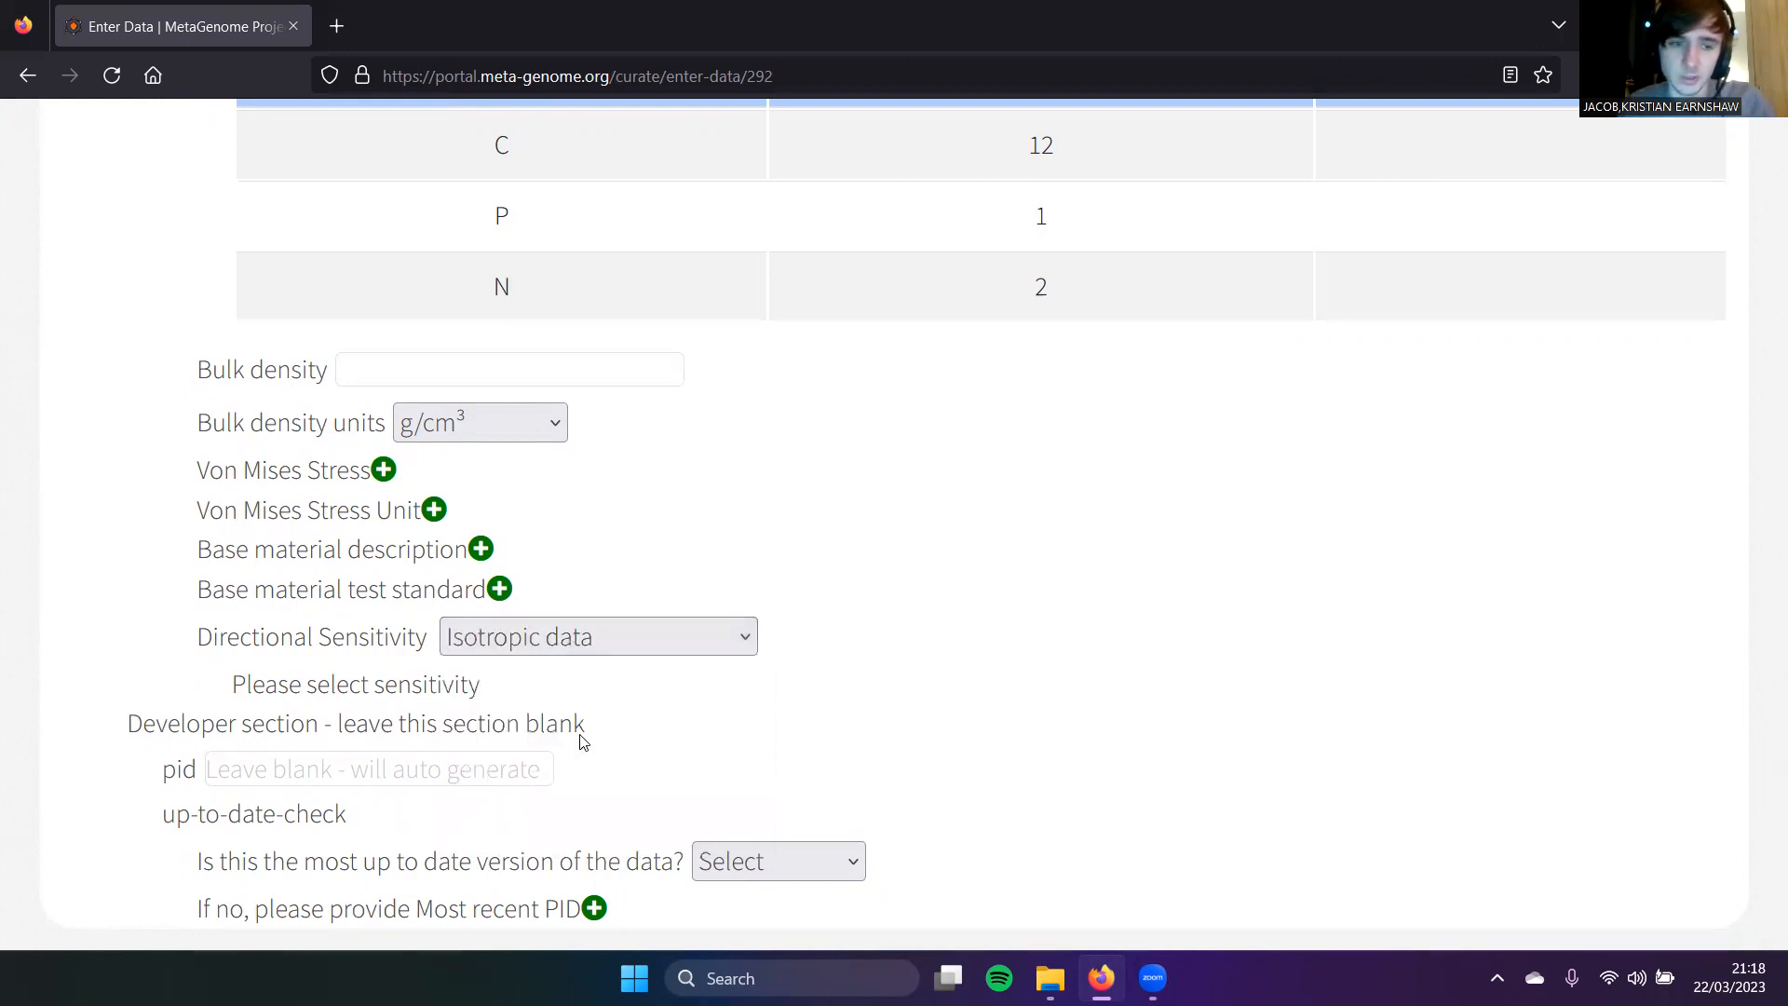
{"action": "scroll", "coordinate": [581, 739], "scroll_direction": "down", "scroll_amount": 2}
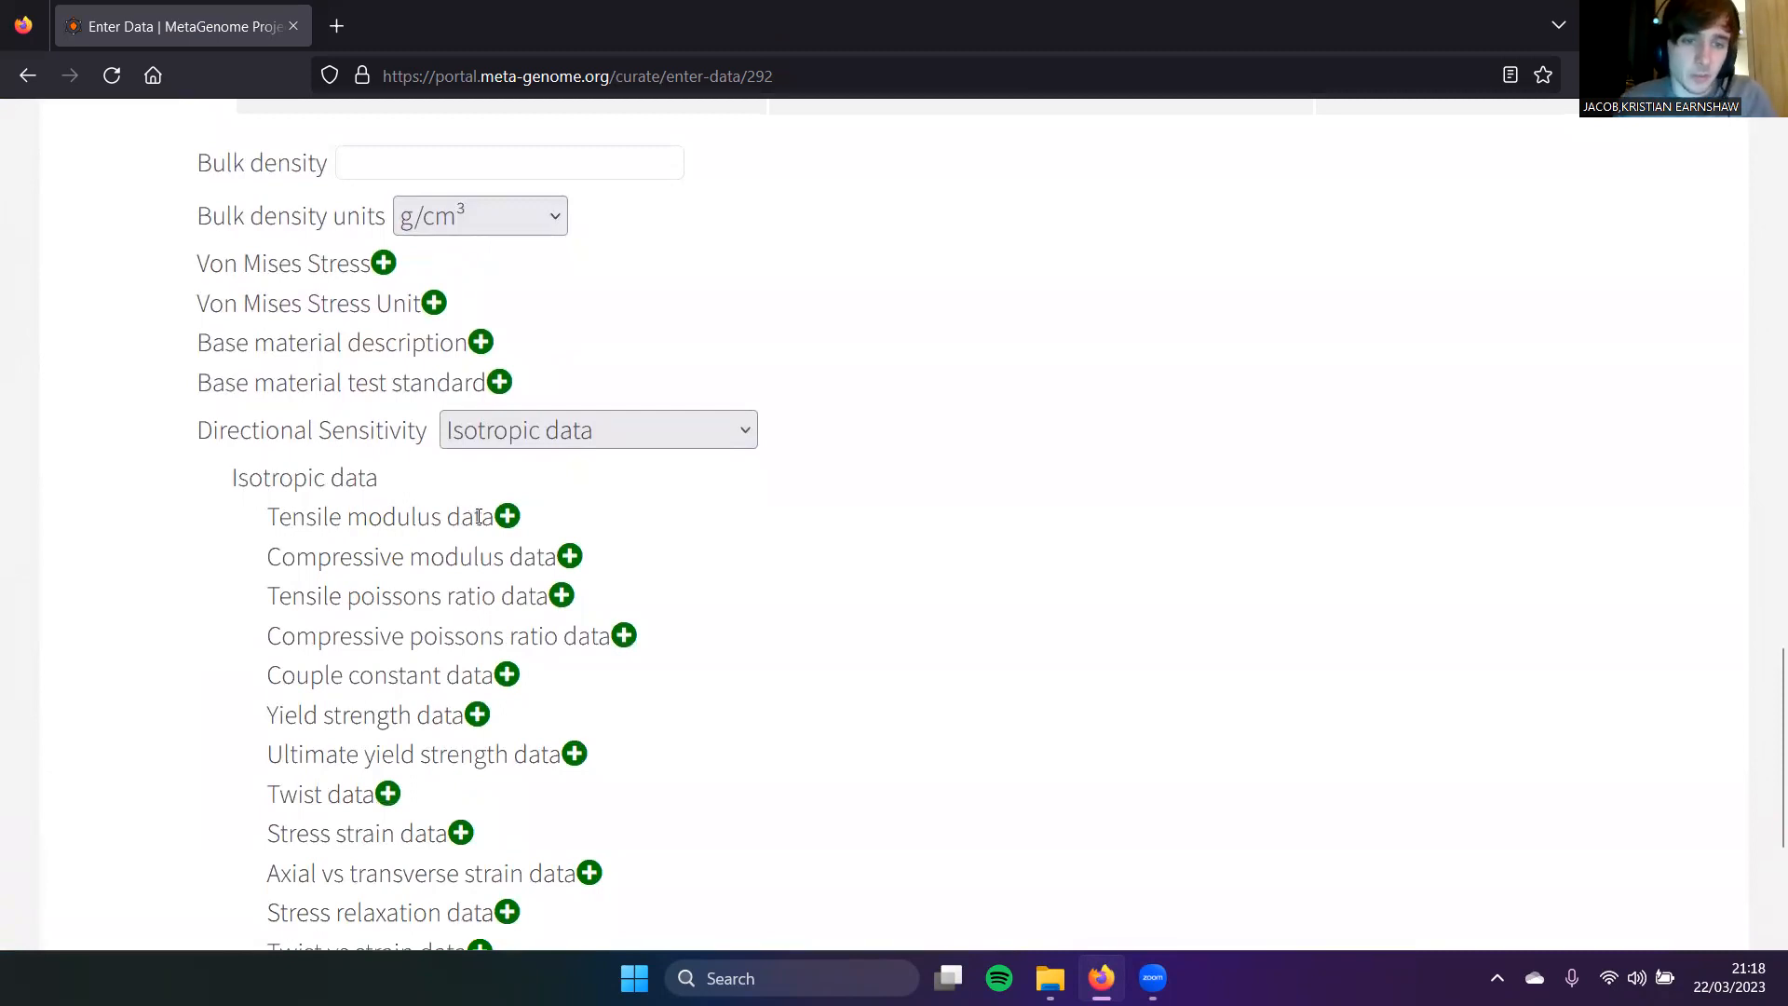
Step: Add a Tensile modulus data section, leaving the test sample cross-section as circle
{"action": "left_click", "coordinate": [507, 518]}
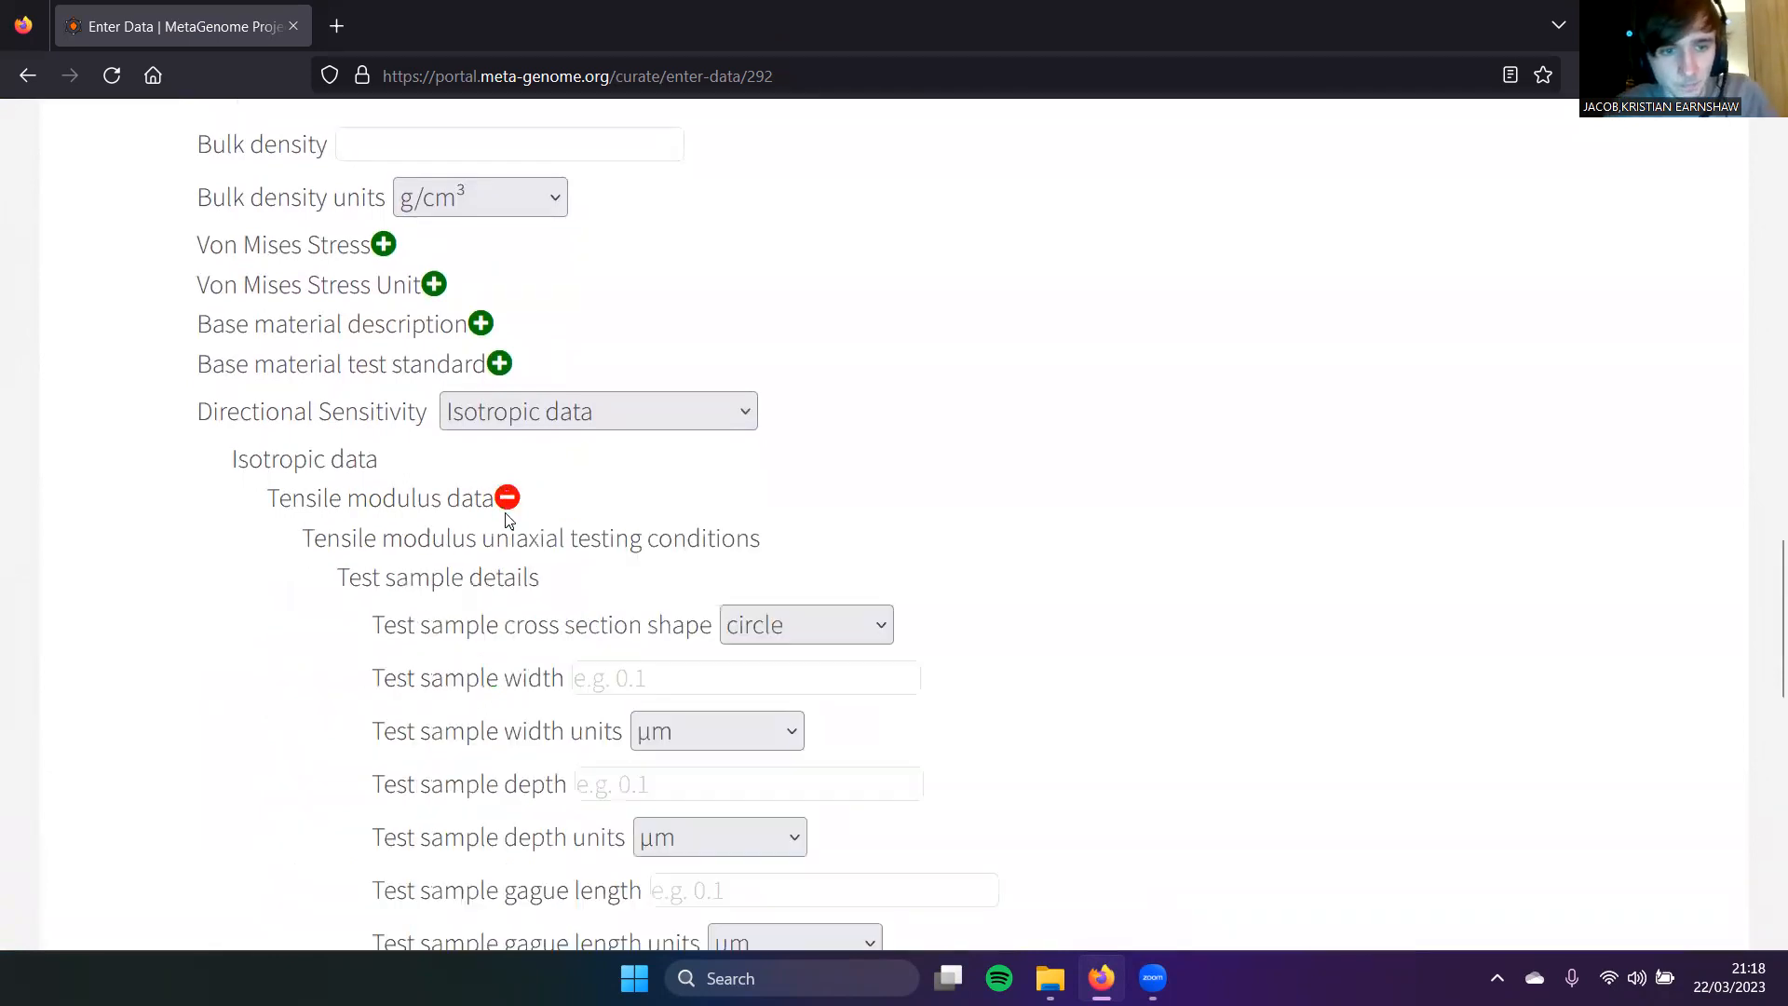
{"action": "scroll", "coordinate": [507, 518], "scroll_direction": "down", "scroll_amount": 2}
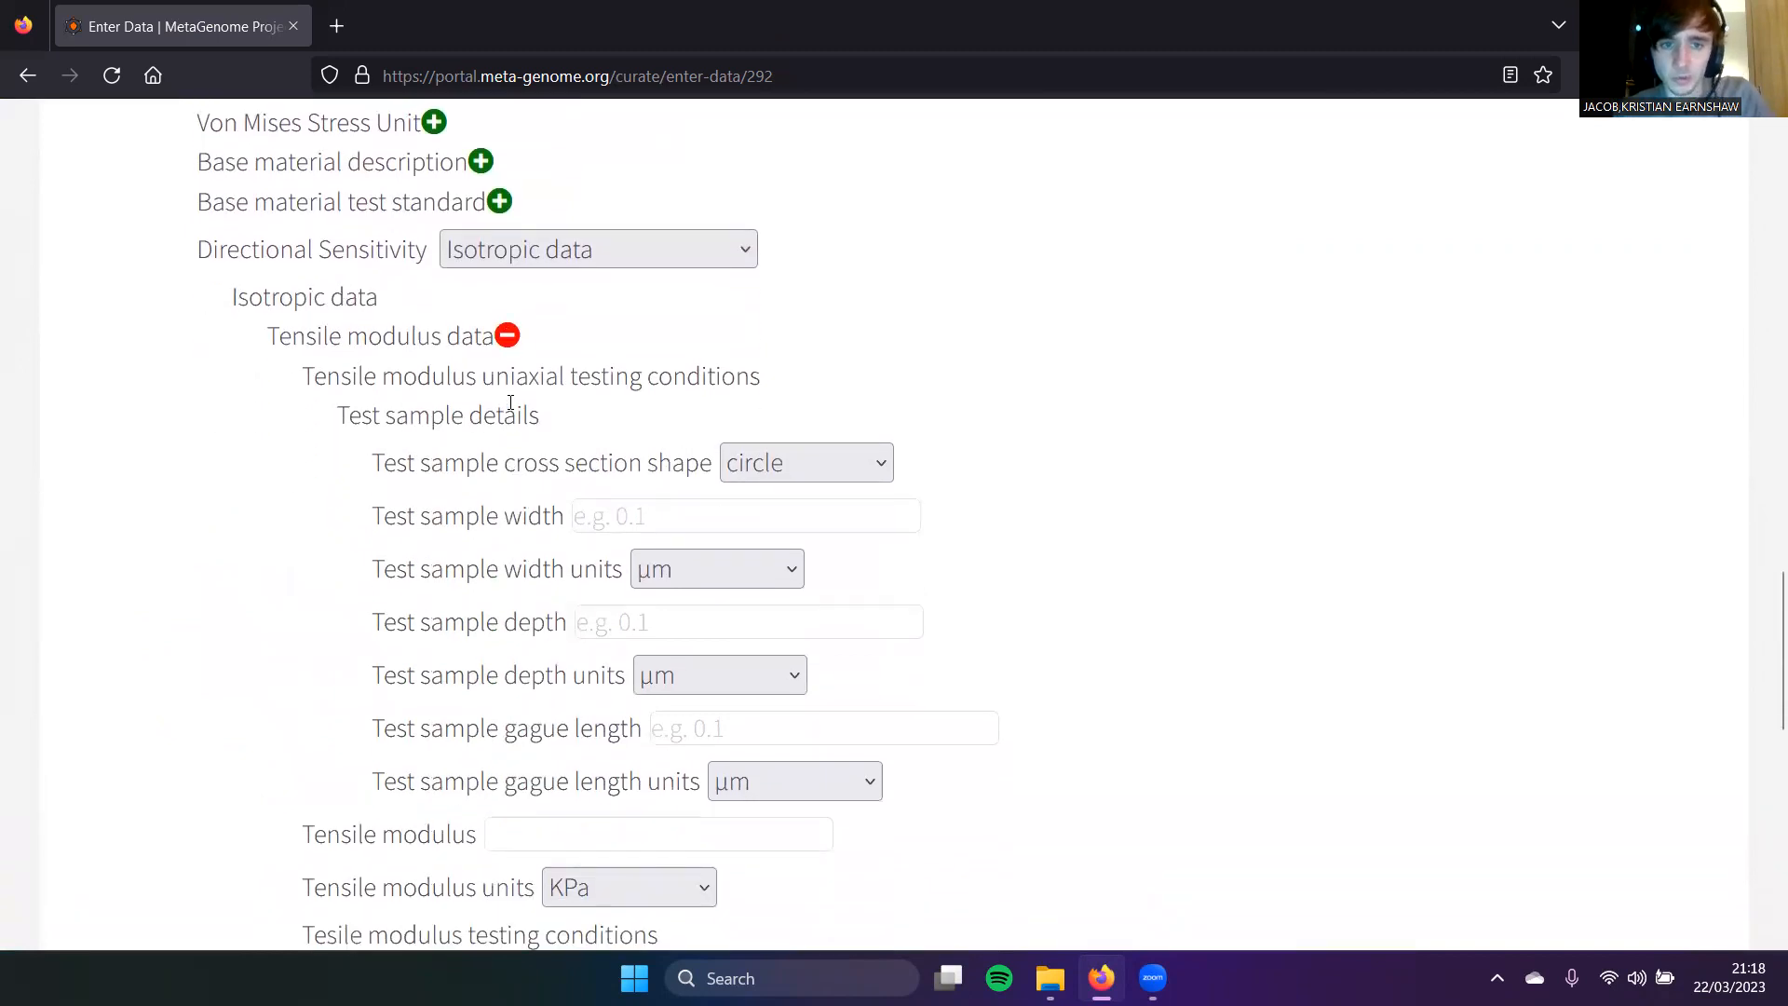
{"action": "left_click", "coordinate": [796, 463]}
{"action": "left_click", "coordinate": [794, 458]}
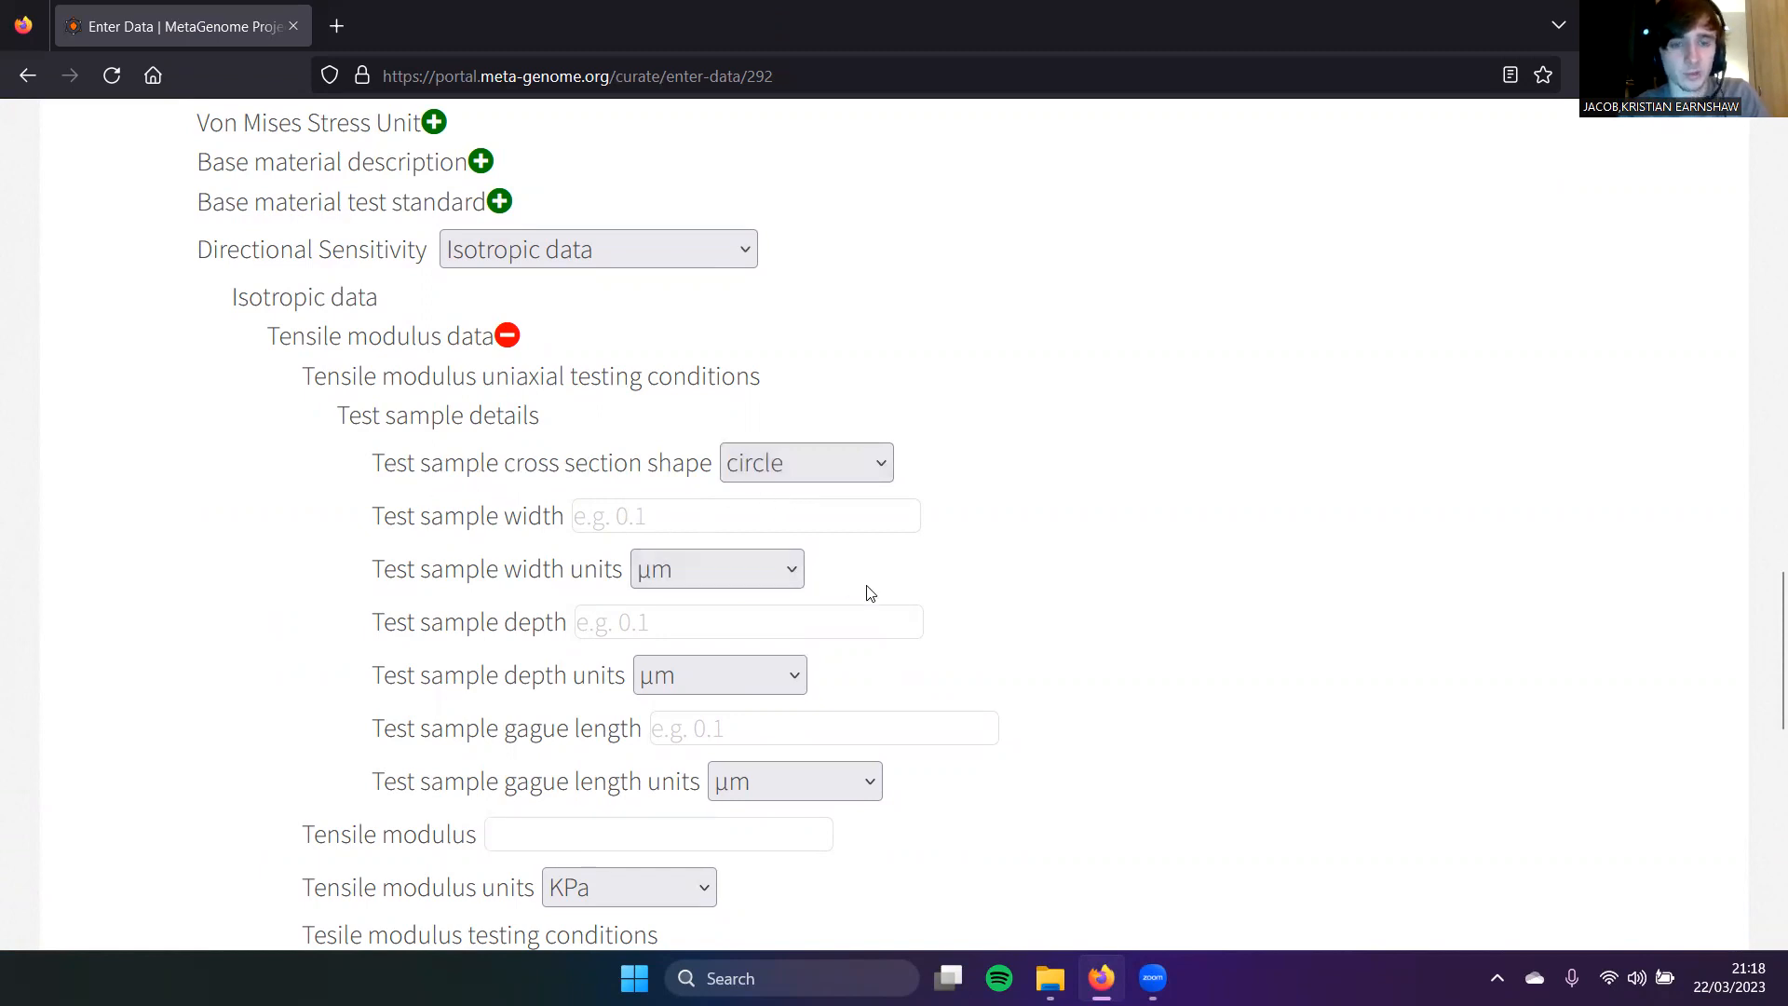
{"action": "scroll", "coordinate": [867, 587], "scroll_direction": "down", "scroll_amount": 1}
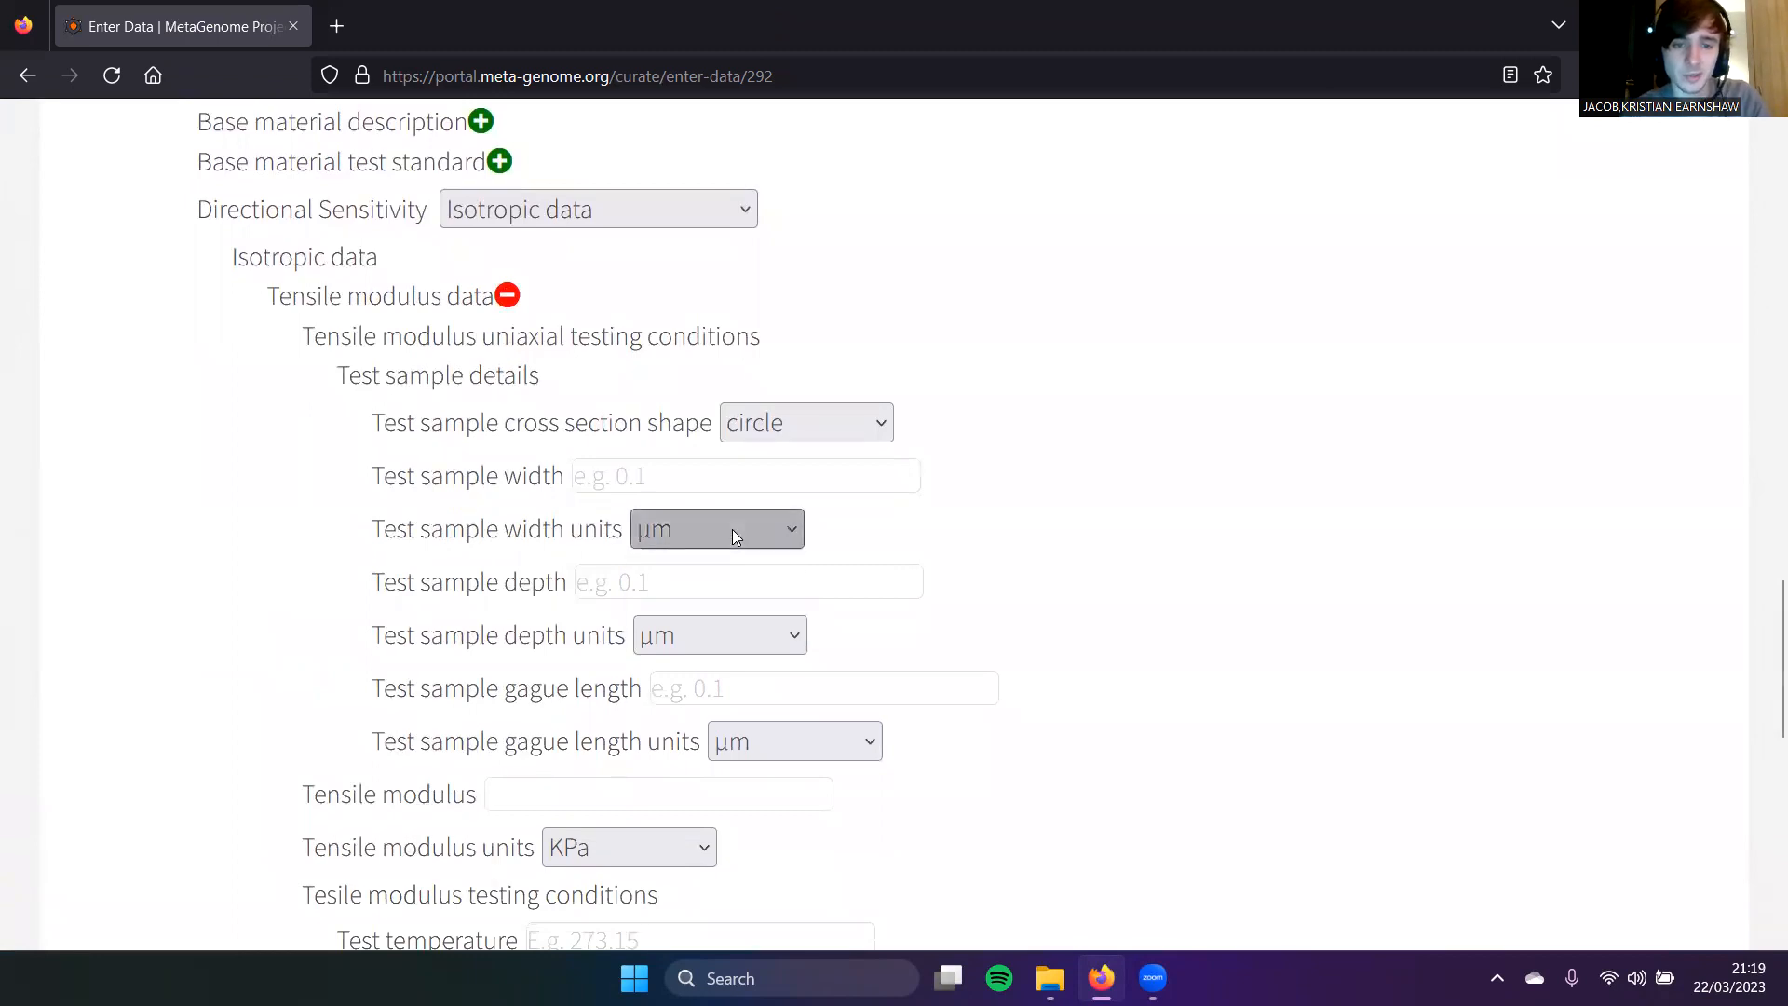
{"action": "scroll", "coordinate": [630, 590], "scroll_direction": "down", "scroll_amount": 1}
{"action": "scroll", "coordinate": [629, 590], "scroll_direction": "down", "scroll_amount": 2}
Step: Keep KPa as the tensile modulus unit, leaving the value blank
{"action": "left_click", "coordinate": [617, 613]}
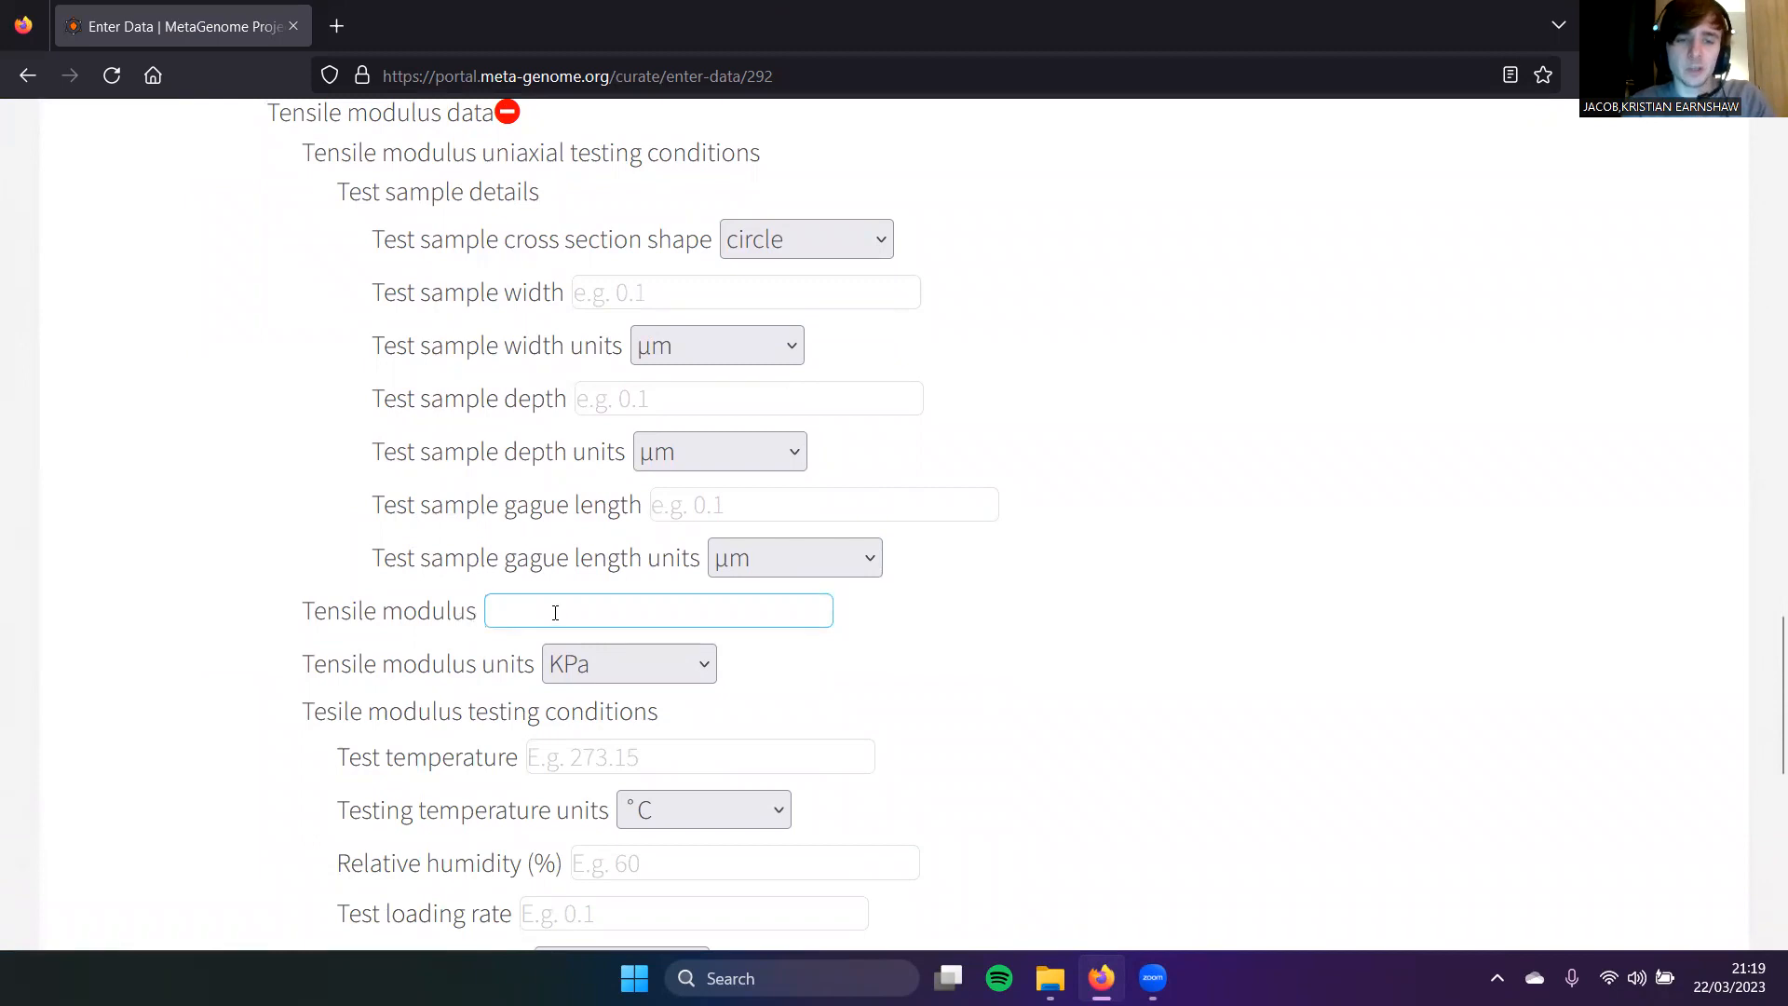
{"action": "left_click", "coordinate": [631, 680]}
{"action": "left_click", "coordinate": [631, 682]}
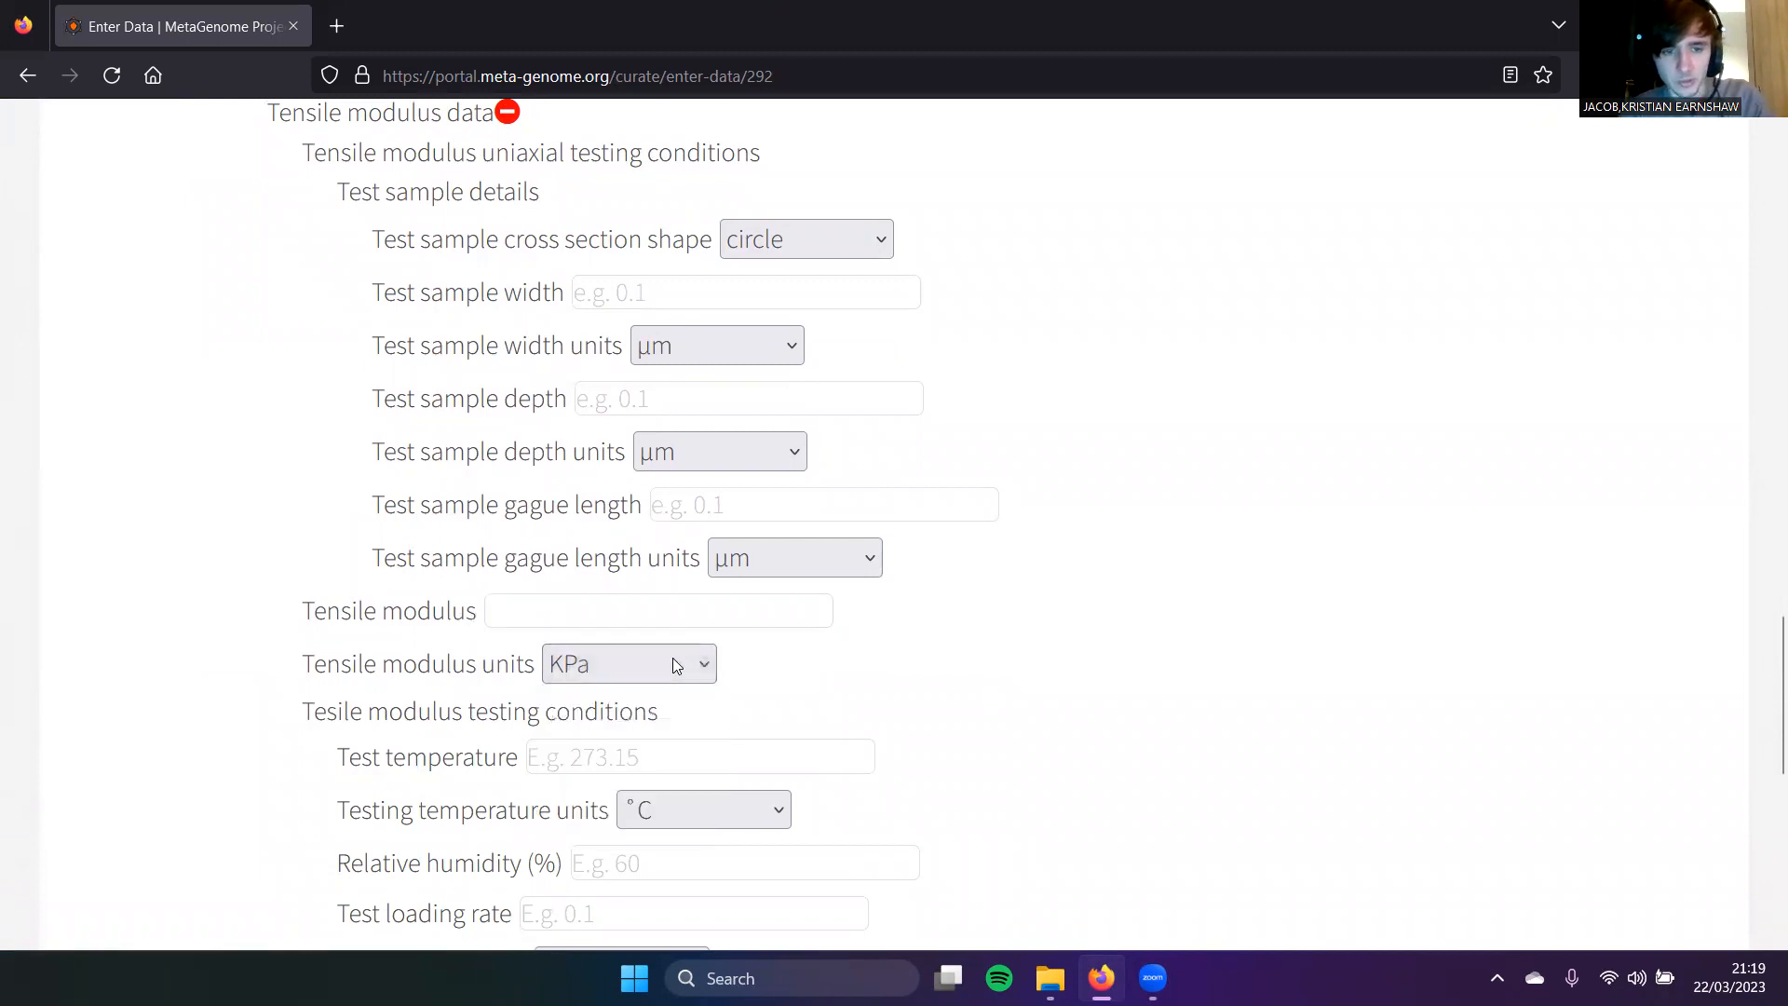
{"action": "scroll", "coordinate": [650, 633], "scroll_direction": "down", "scroll_amount": 4}
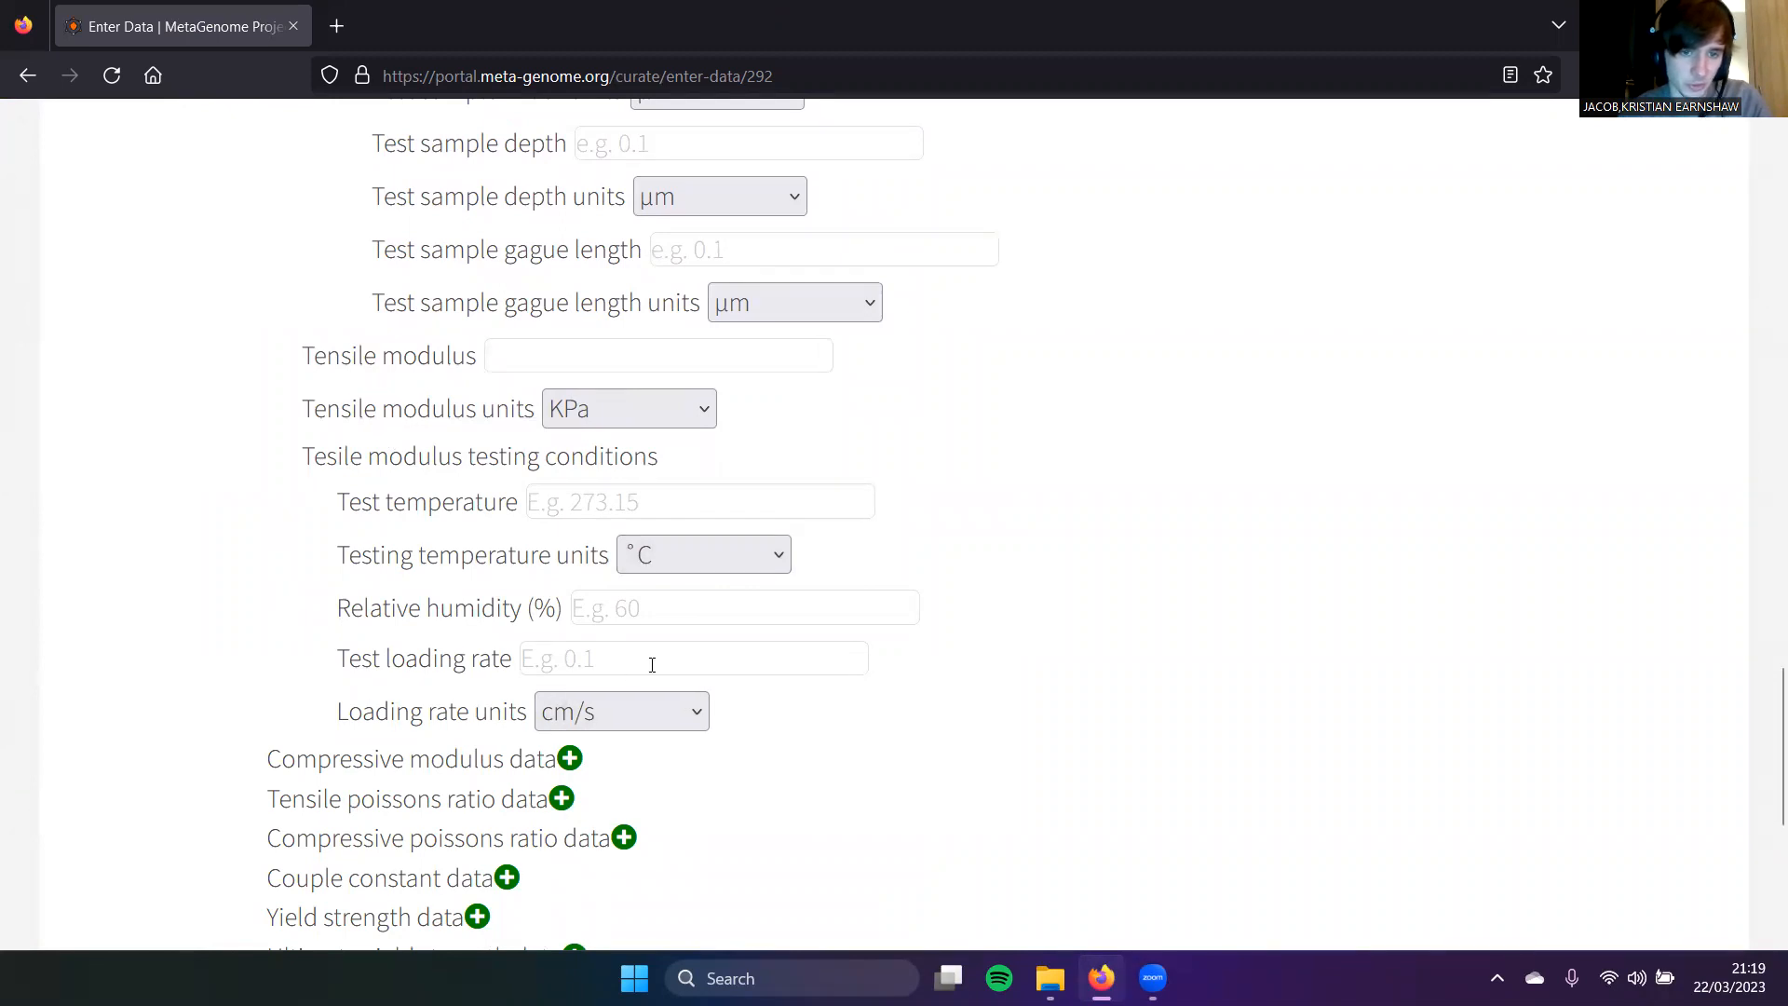
{"action": "scroll", "coordinate": [652, 664], "scroll_direction": "down", "scroll_amount": 1}
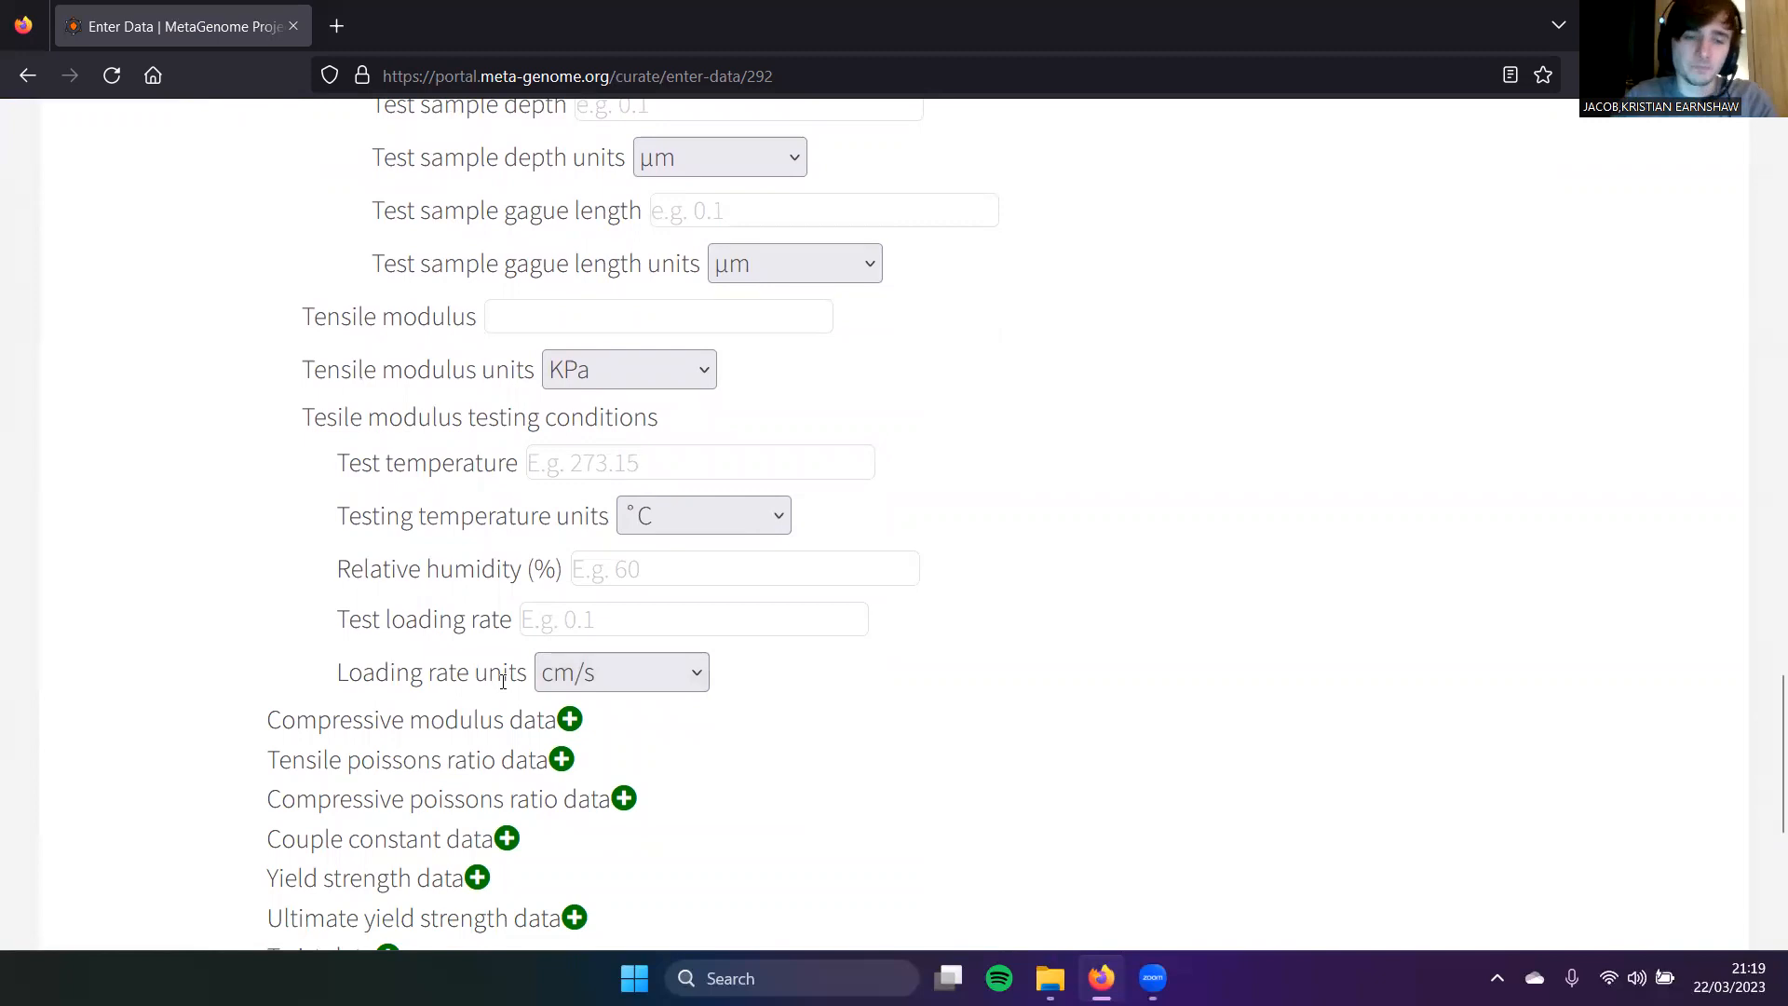
{"action": "scroll", "coordinate": [502, 681], "scroll_direction": "down", "scroll_amount": 2}
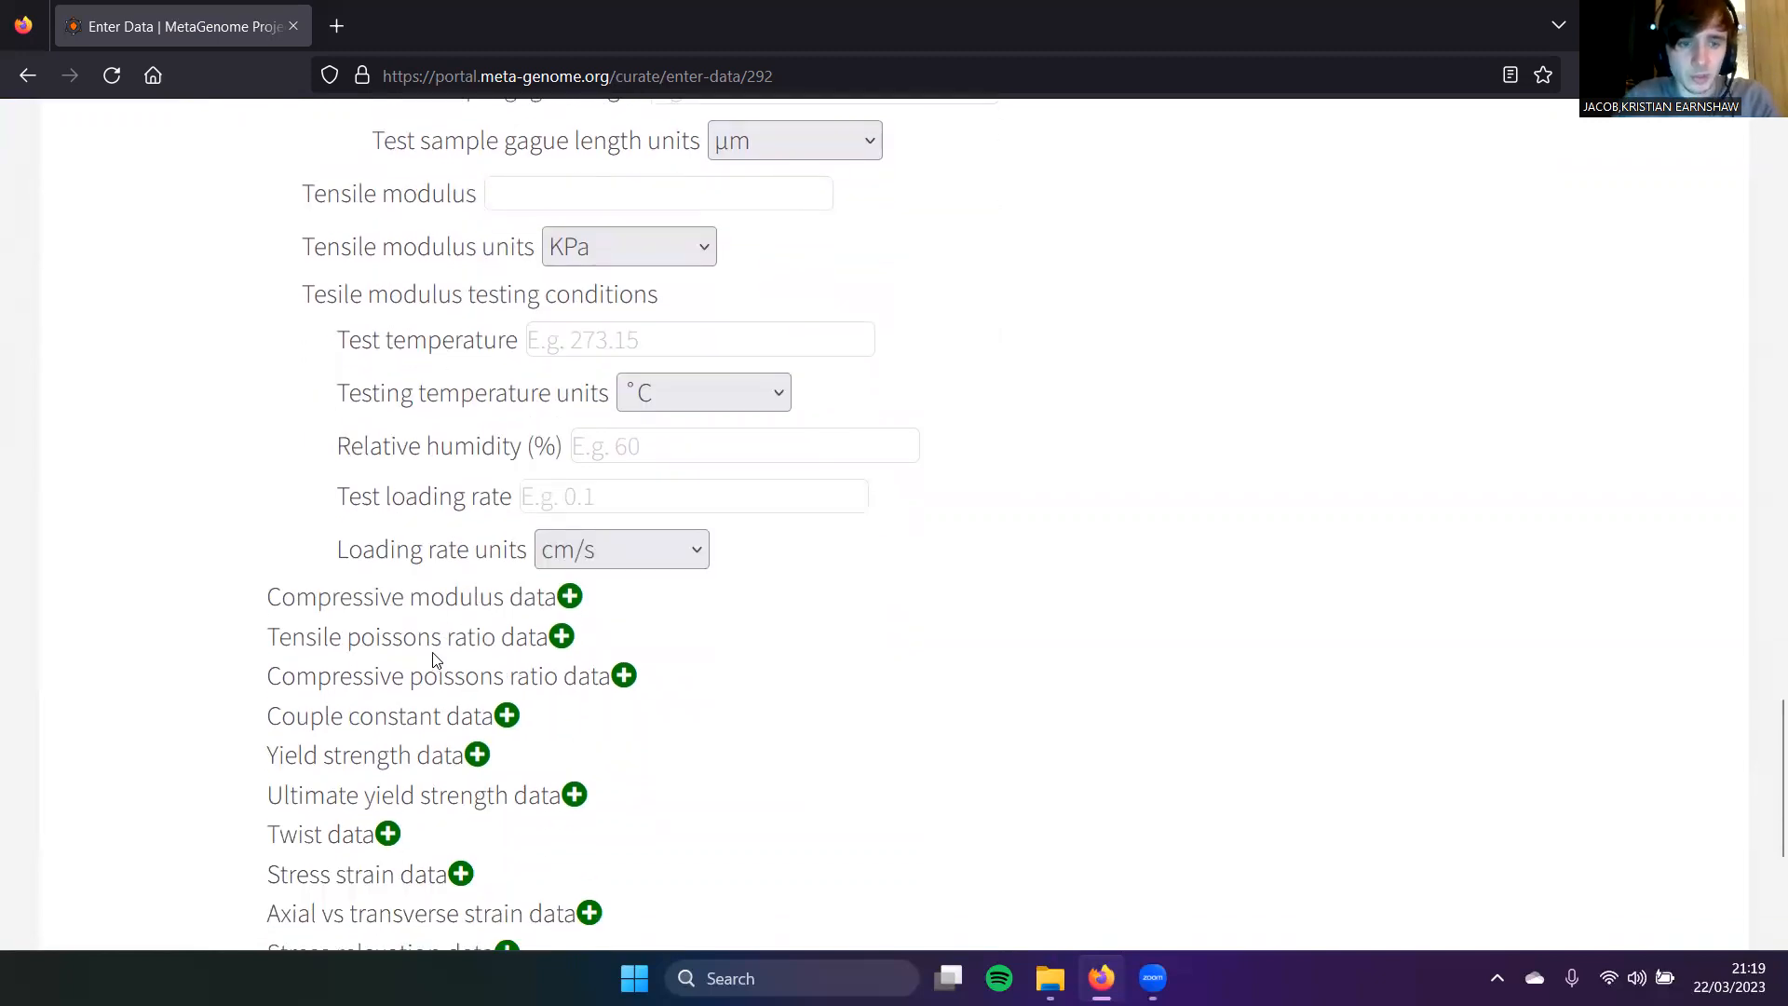
{"action": "scroll", "coordinate": [334, 656], "scroll_direction": "down", "scroll_amount": 2}
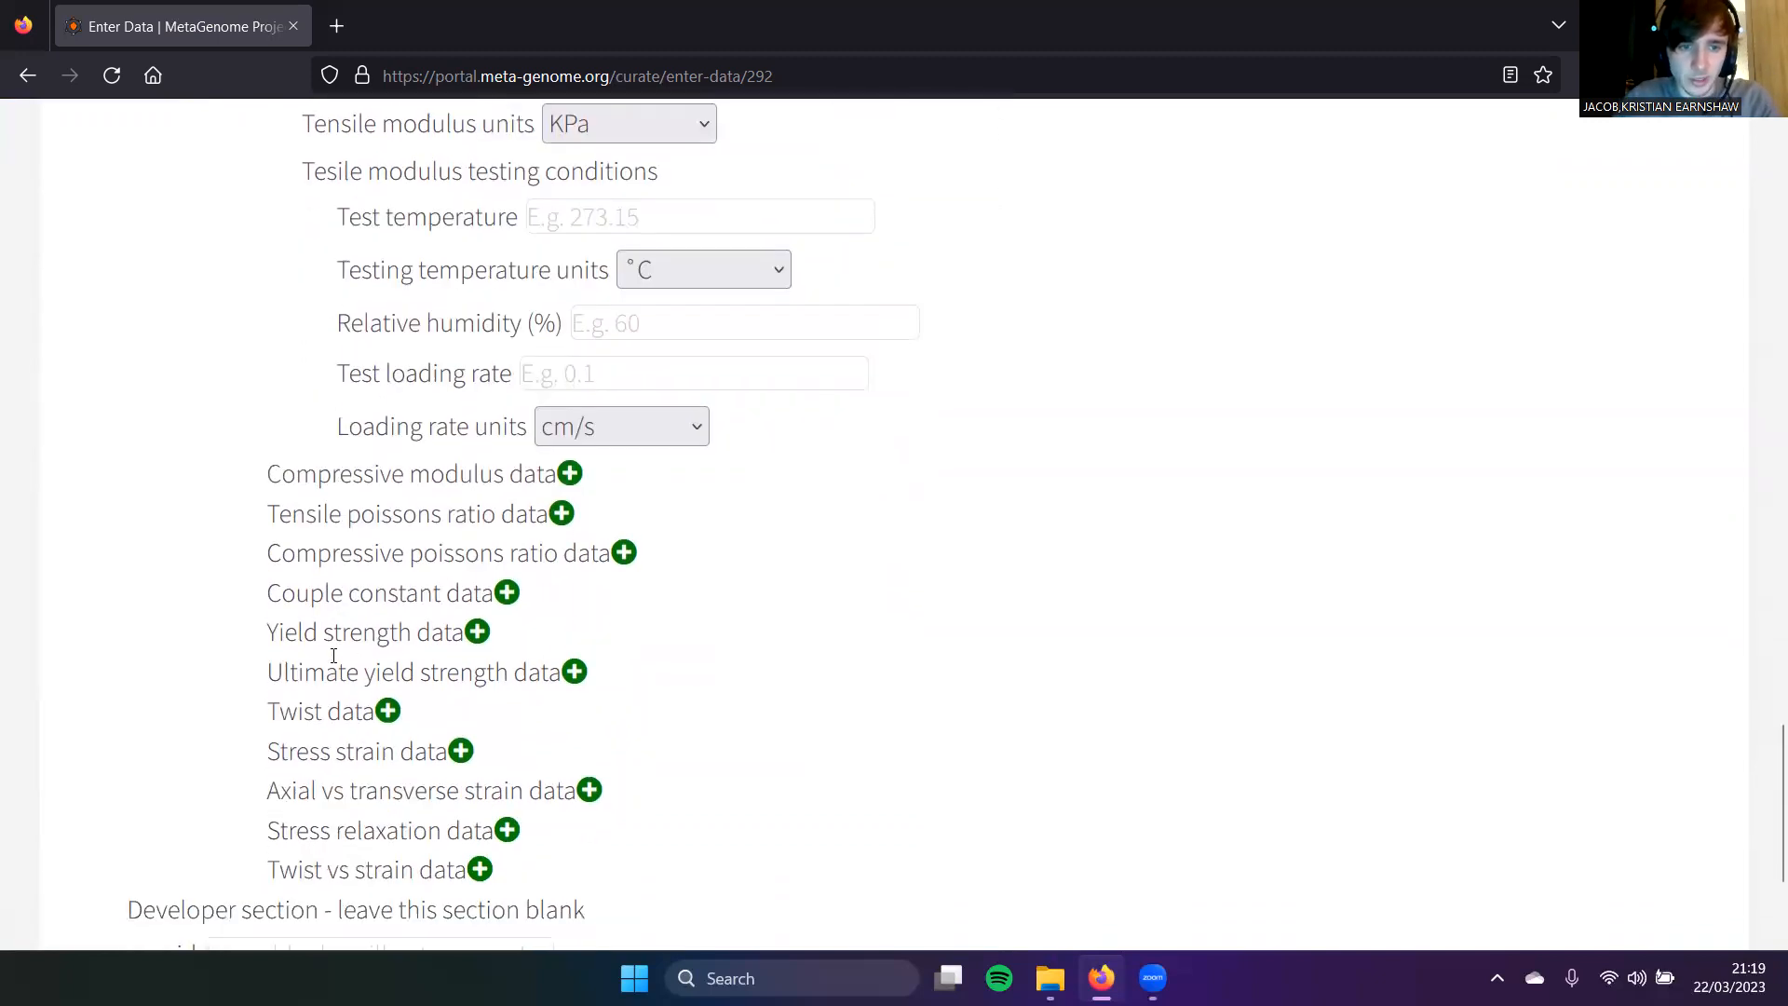
{"action": "left_click", "coordinate": [569, 474]}
{"action": "scroll", "coordinate": [578, 559], "scroll_direction": "down", "scroll_amount": 2}
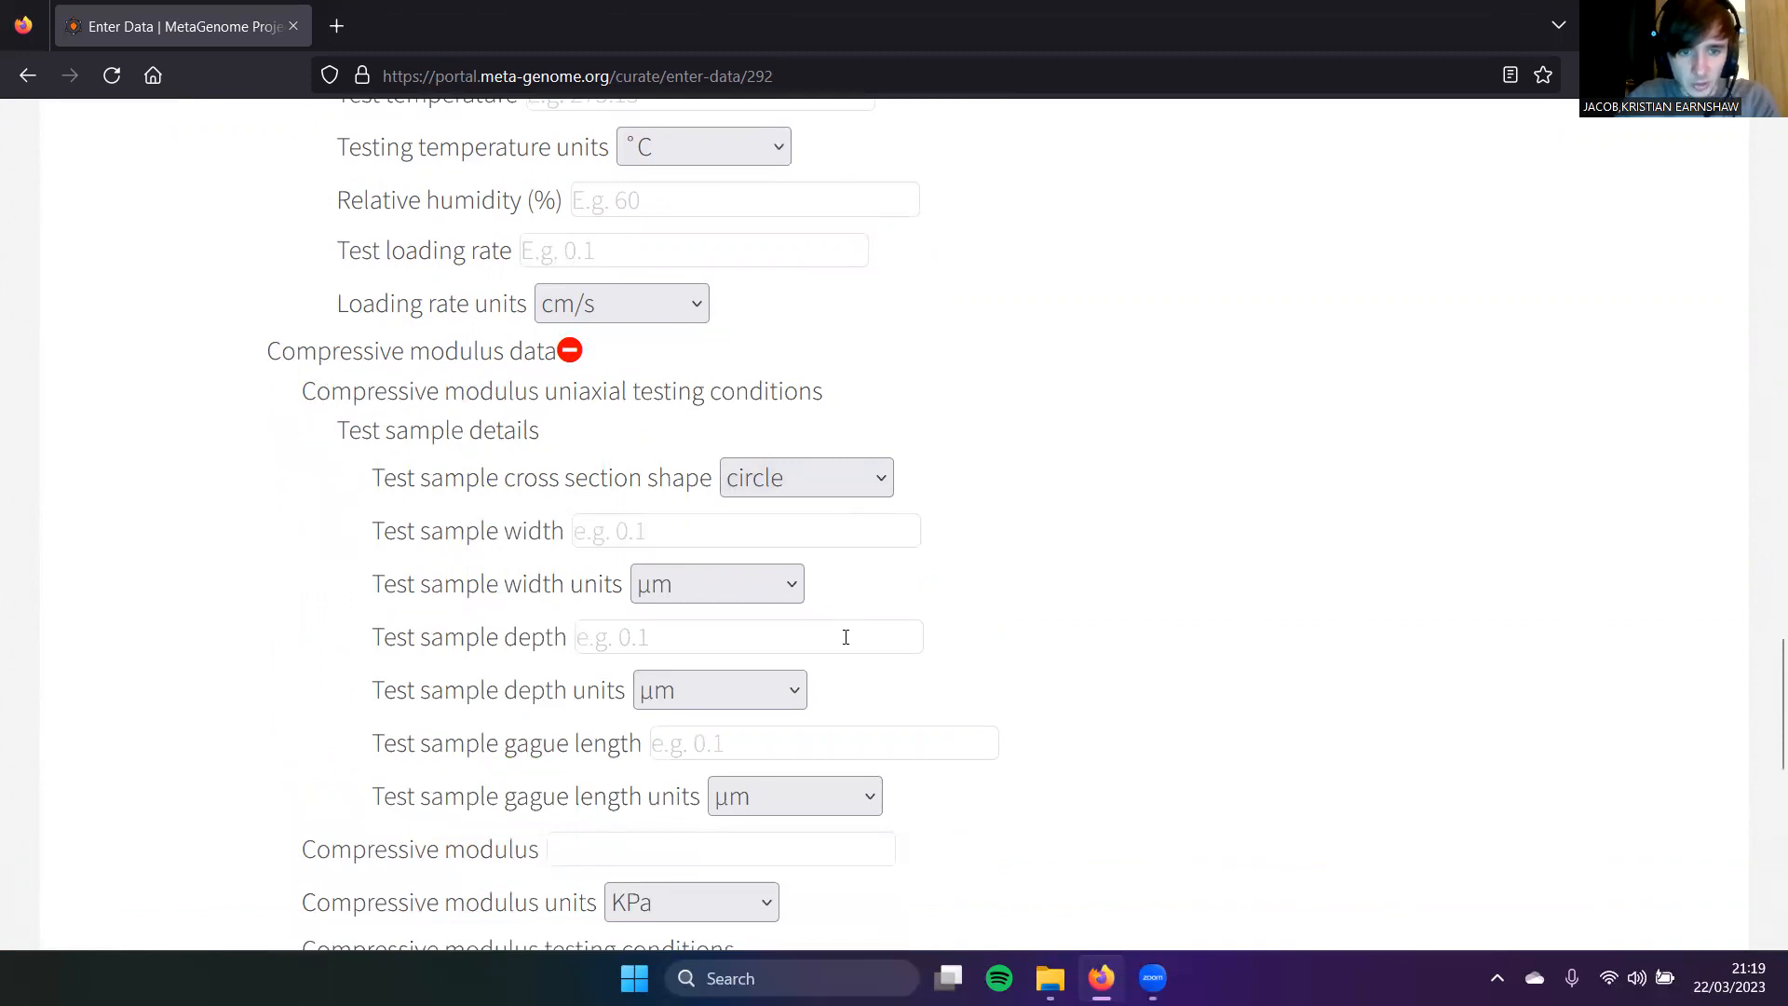
{"action": "scroll", "coordinate": [602, 518], "scroll_direction": "down", "scroll_amount": 3}
{"action": "scroll", "coordinate": [587, 511], "scroll_direction": "up", "scroll_amount": 2}
{"action": "scroll", "coordinate": [538, 424], "scroll_direction": "up", "scroll_amount": 2}
{"action": "scroll", "coordinate": [522, 429], "scroll_direction": "down", "scroll_amount": 3}
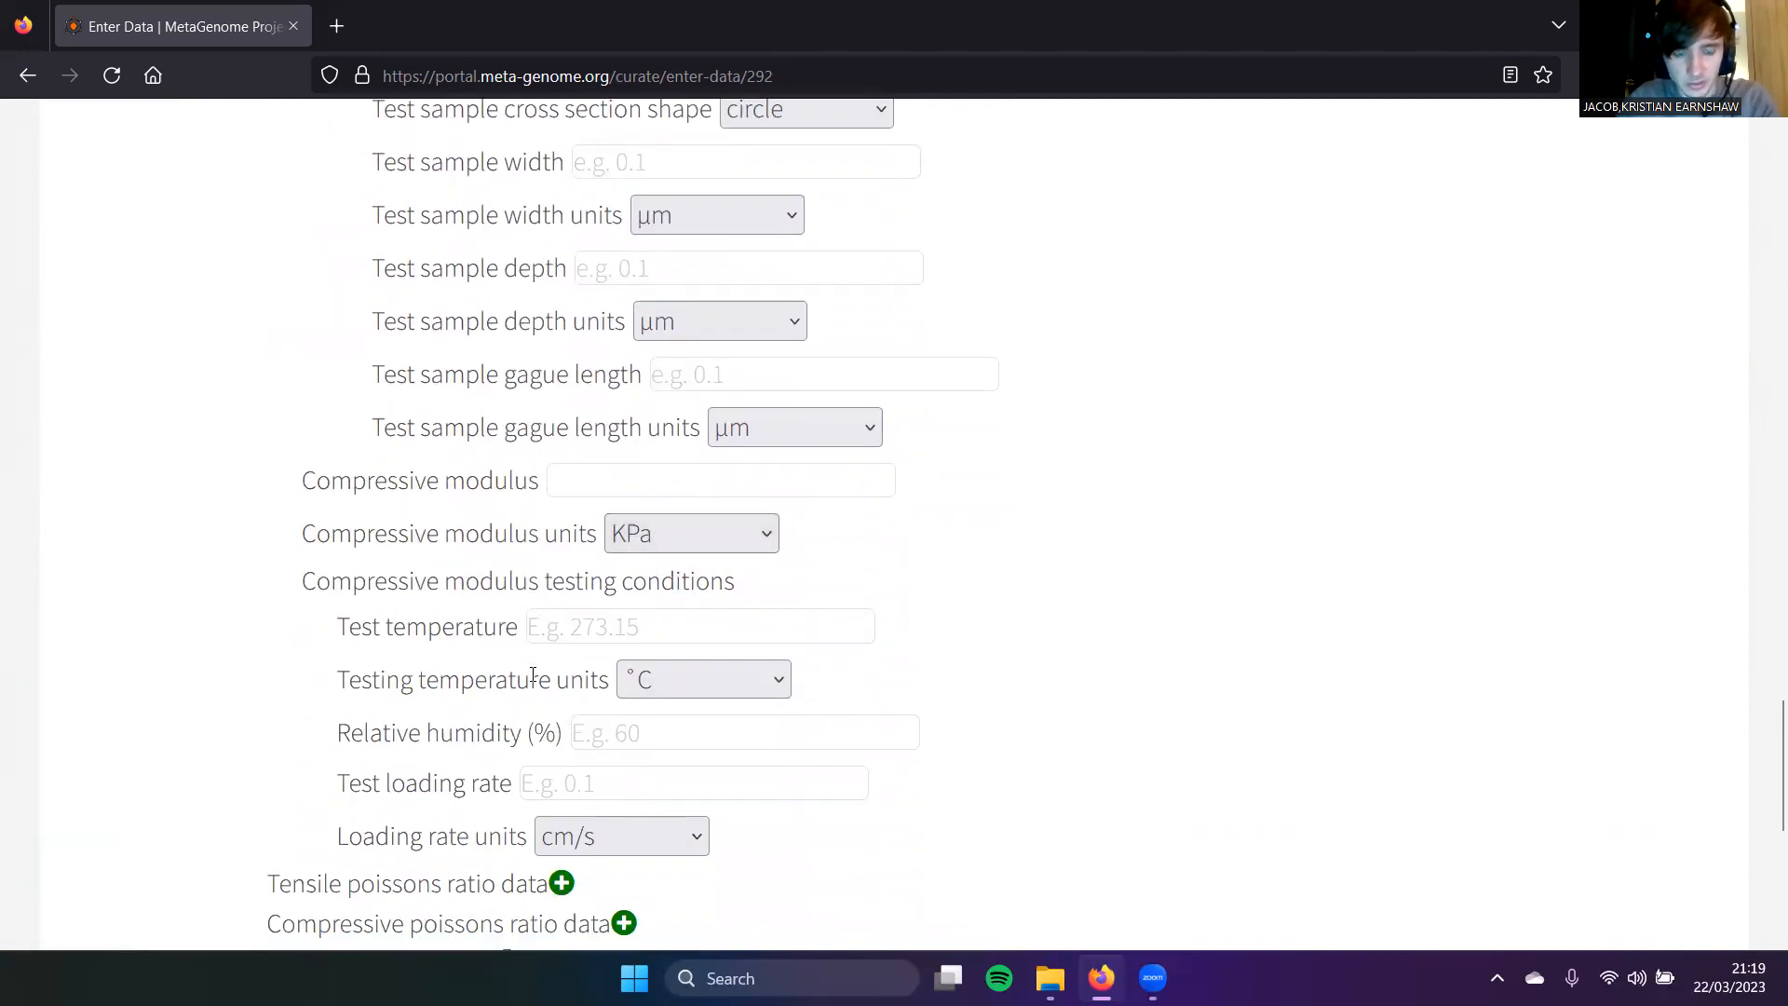
{"action": "scroll", "coordinate": [533, 677], "scroll_direction": "down", "scroll_amount": 4}
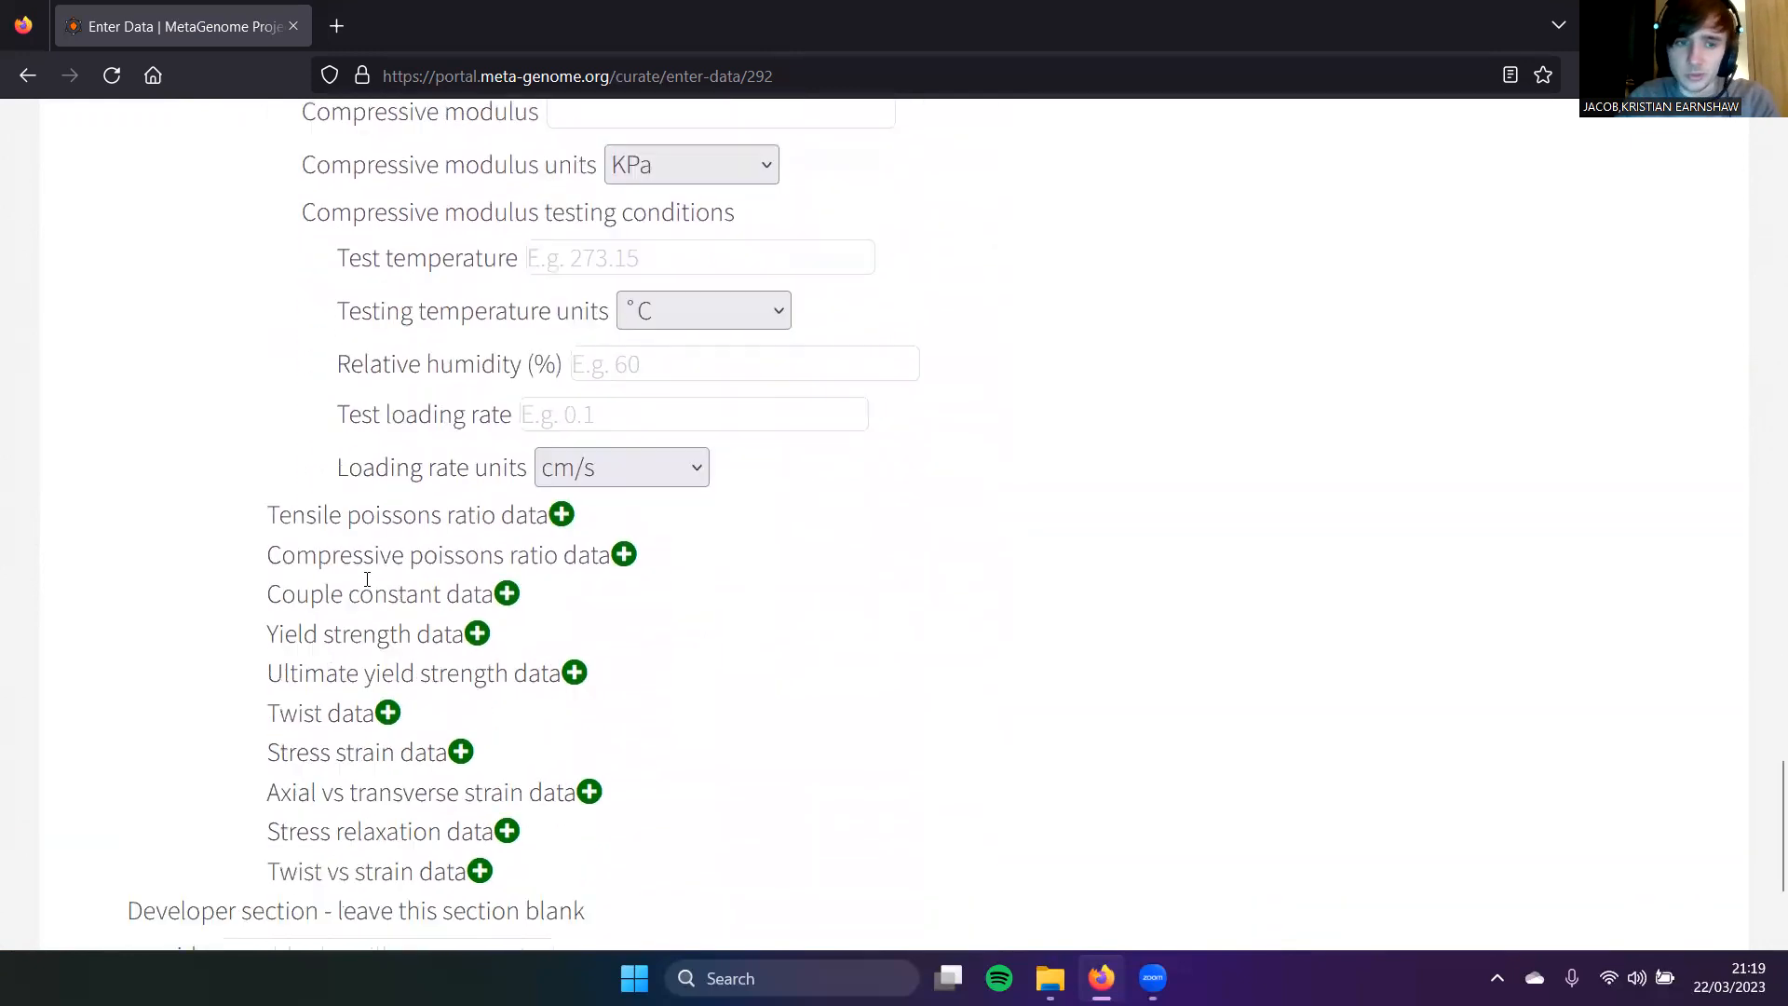
{"action": "scroll", "coordinate": [251, 661], "scroll_direction": "down", "scroll_amount": 1}
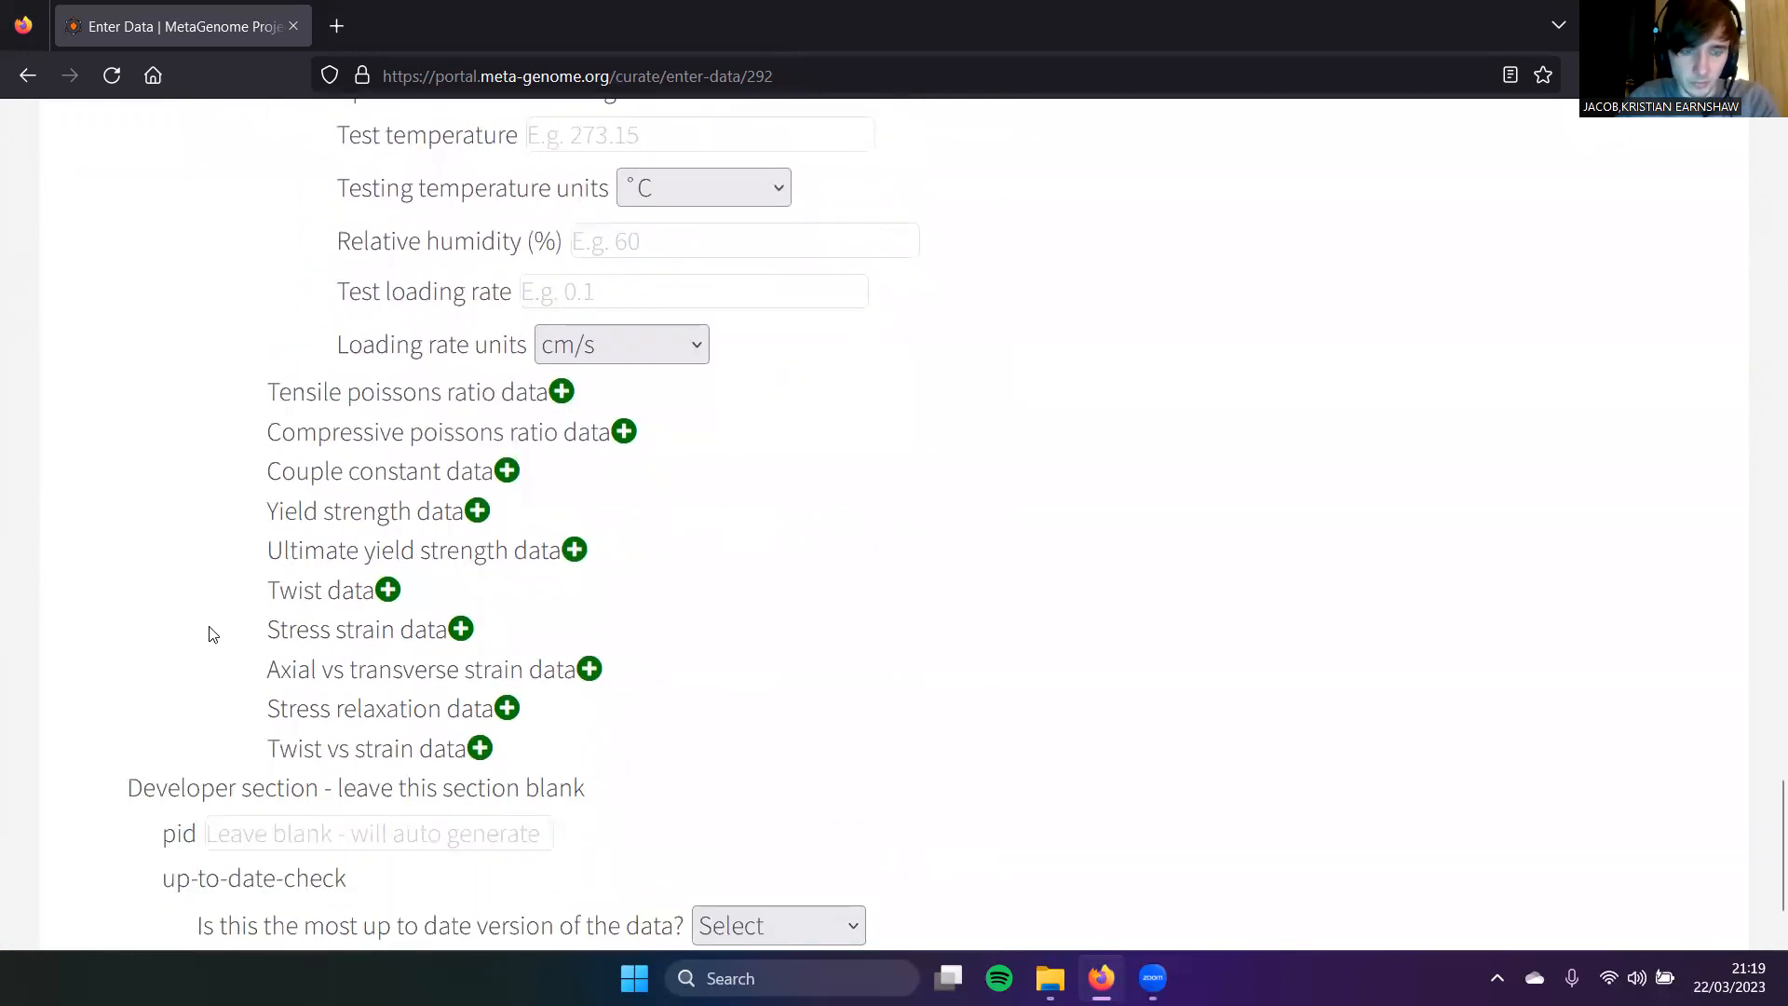
Step: Add a Stress strain data entry with stress units MPa and file extension .xls
{"action": "left_click", "coordinate": [470, 630]}
{"action": "scroll", "coordinate": [485, 614], "scroll_direction": "down", "scroll_amount": 3}
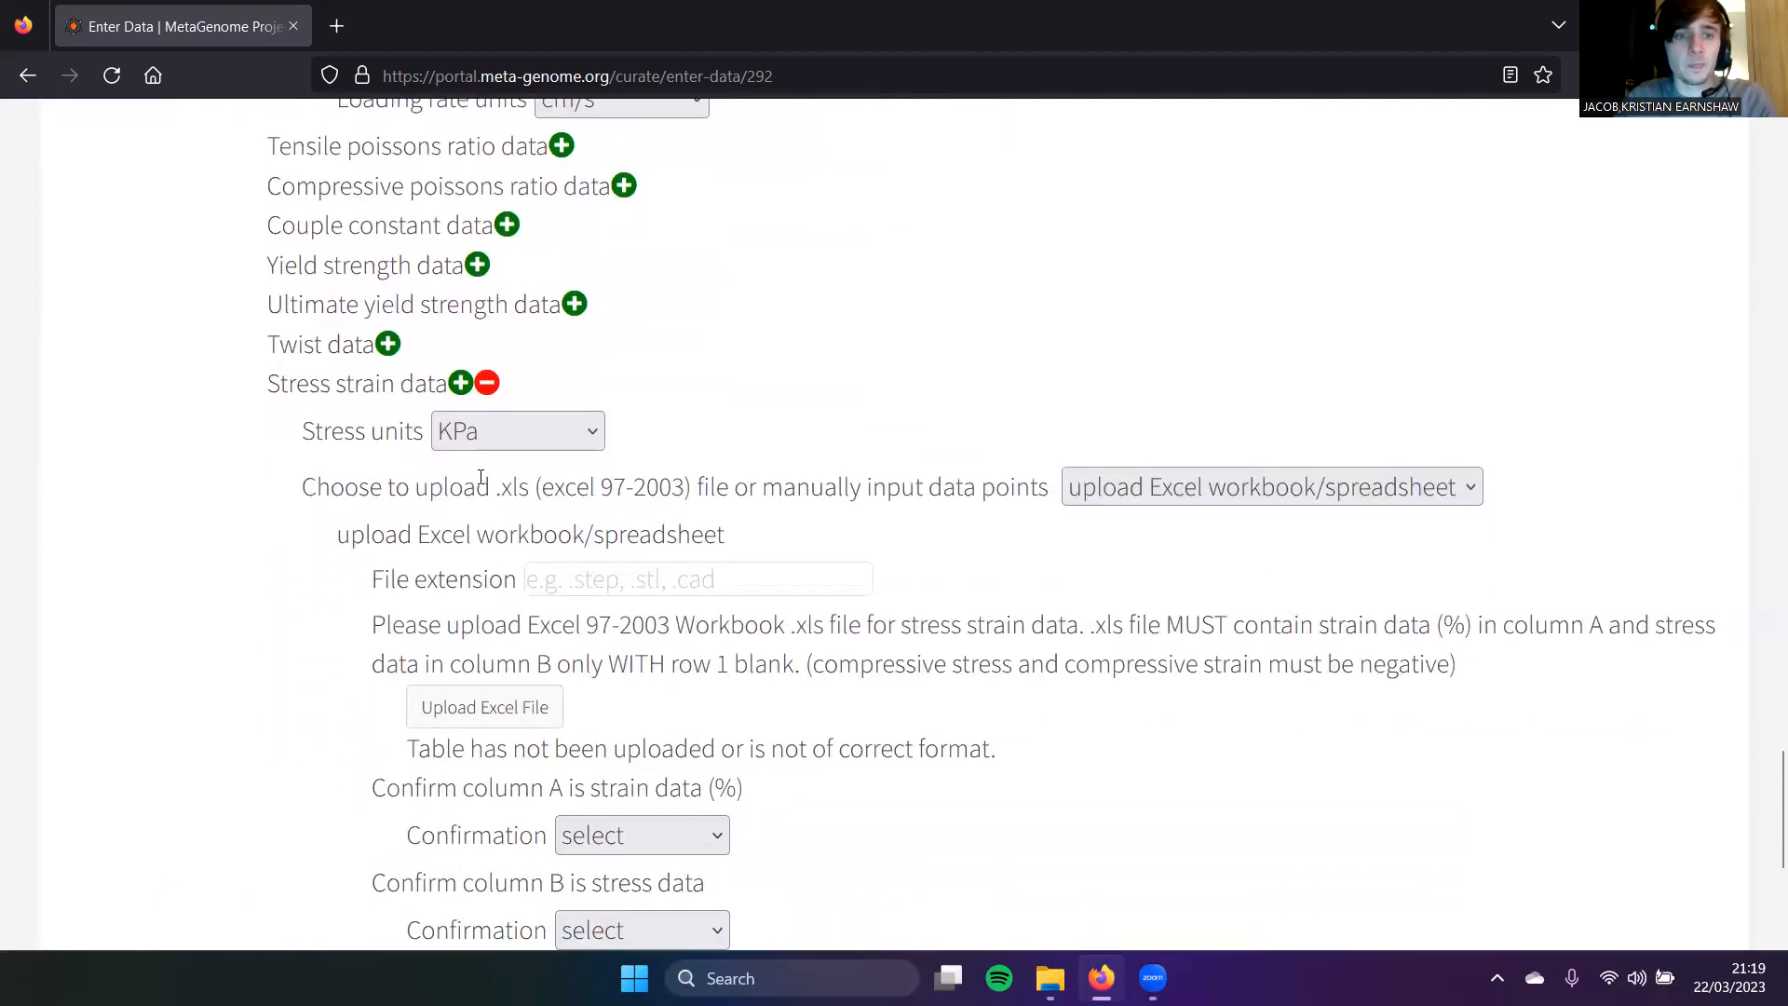
{"action": "left_click", "coordinate": [496, 440]}
{"action": "left_click", "coordinate": [469, 530]}
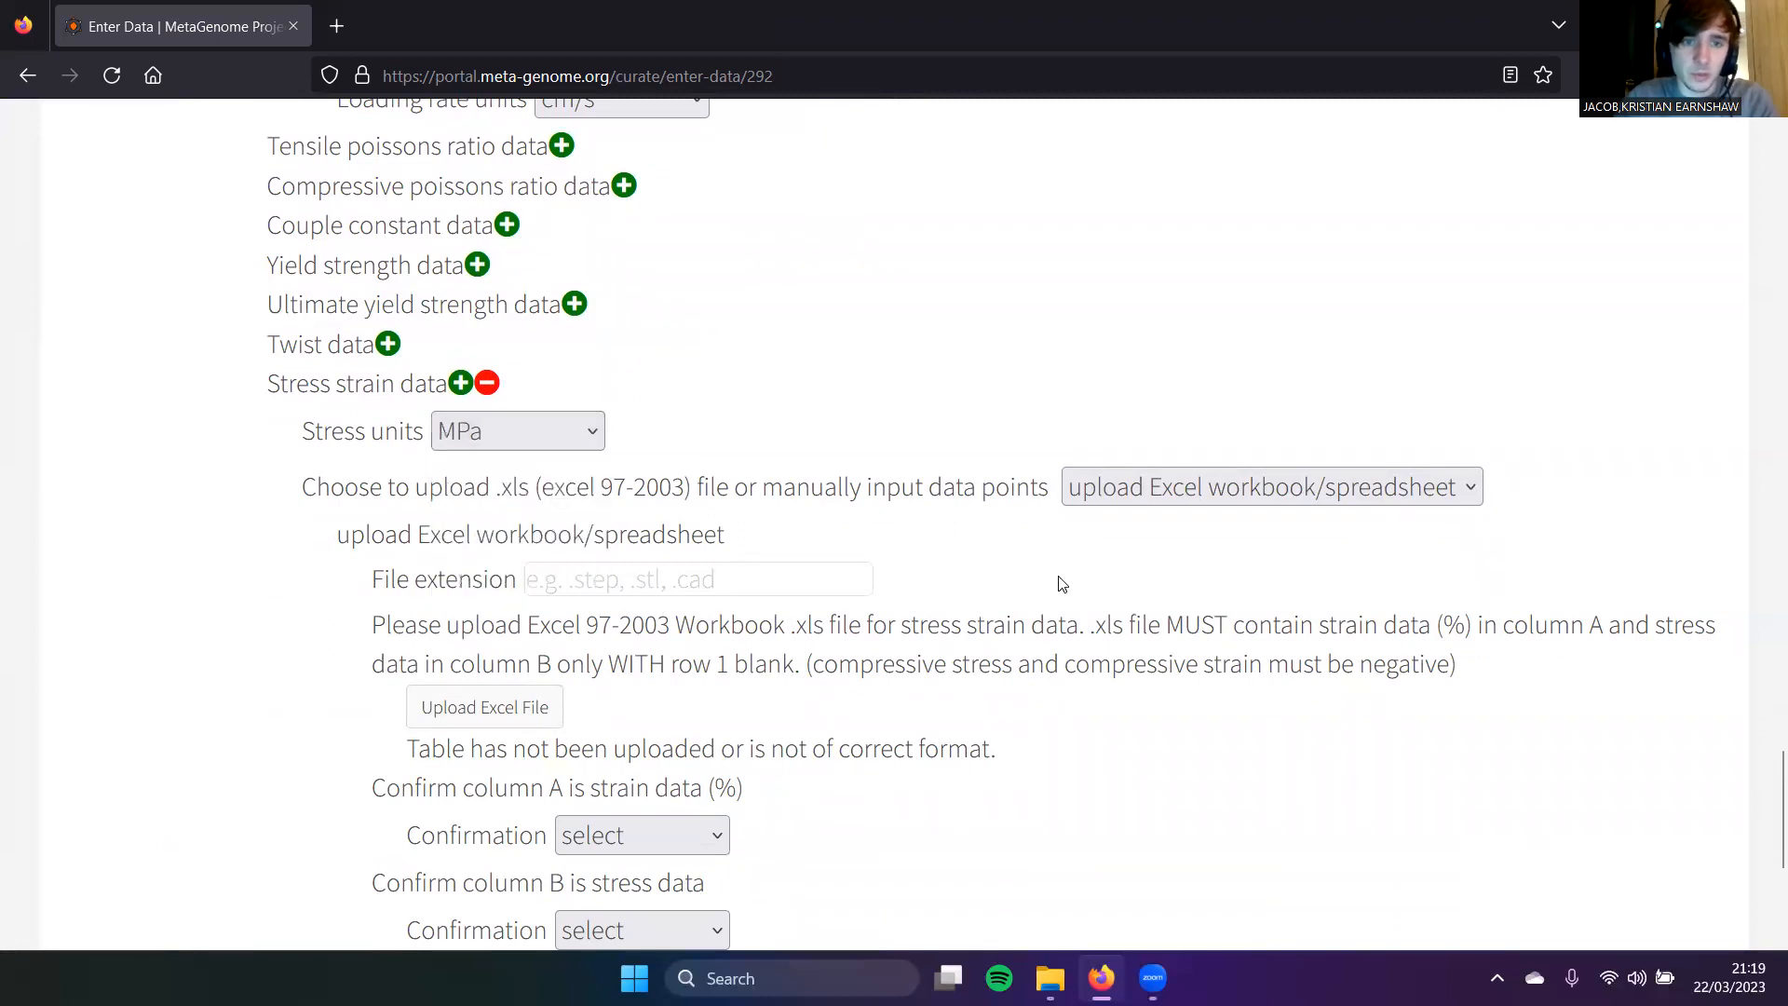
{"action": "left_click", "coordinate": [776, 570]}
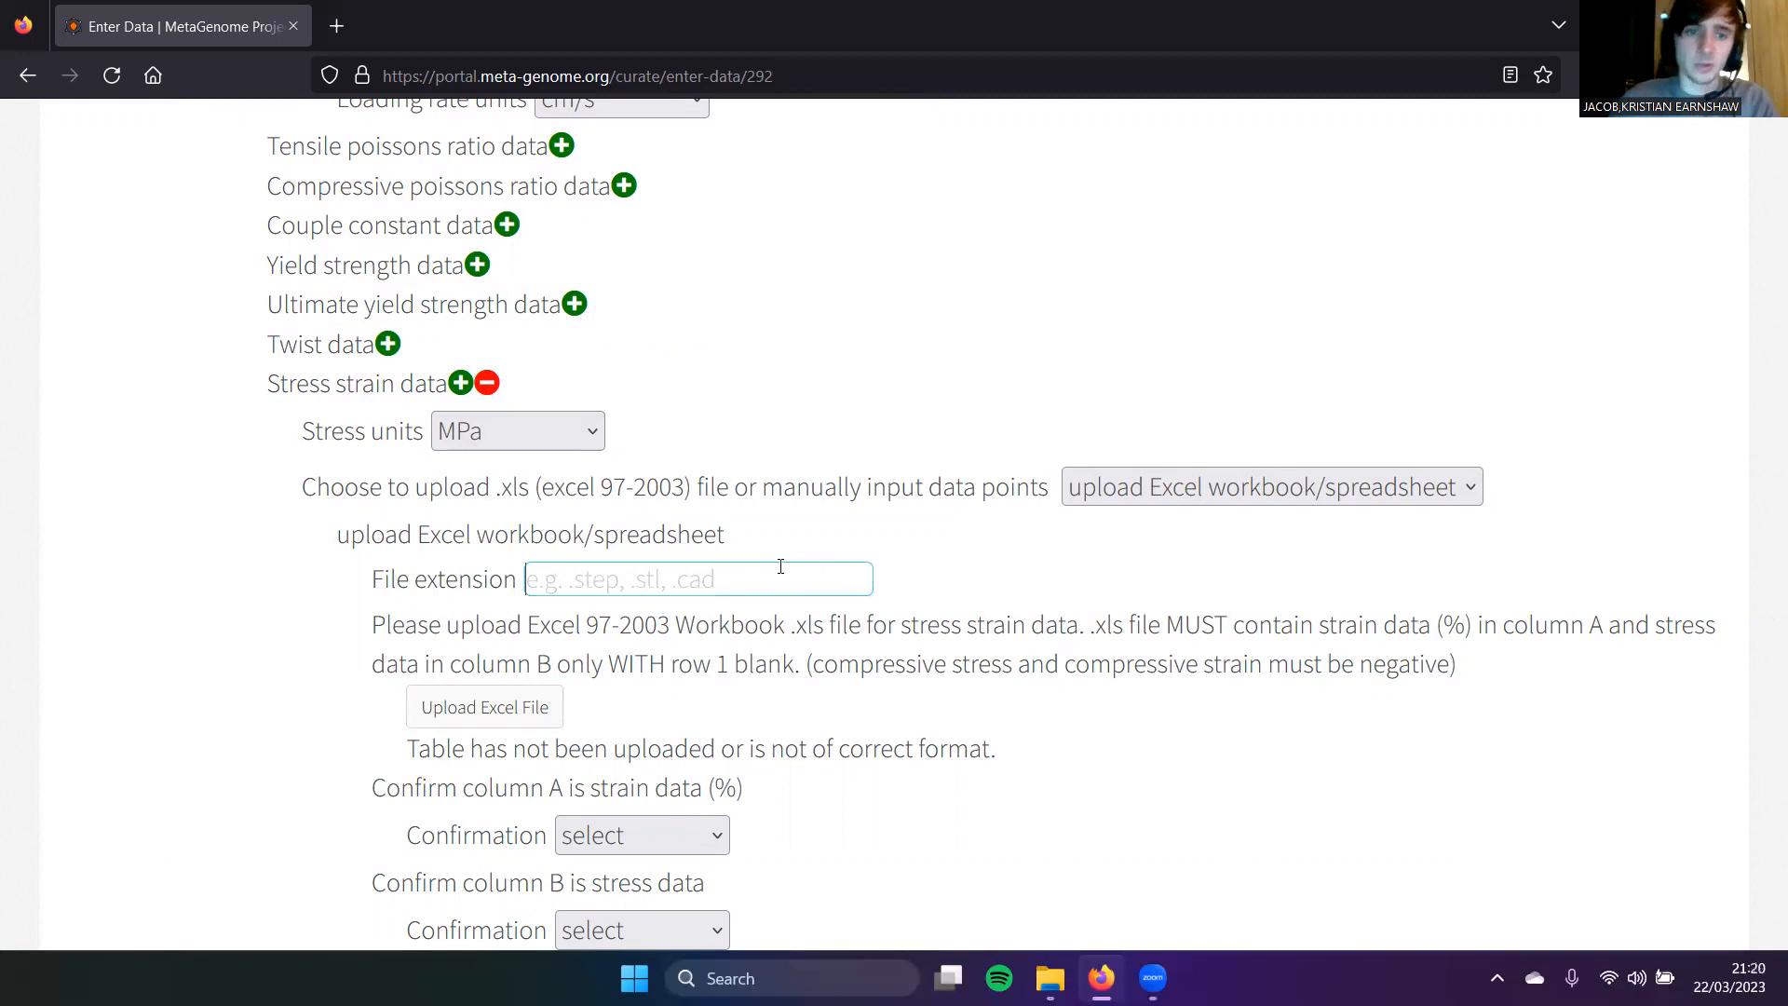
{"action": "type", "text": "."}
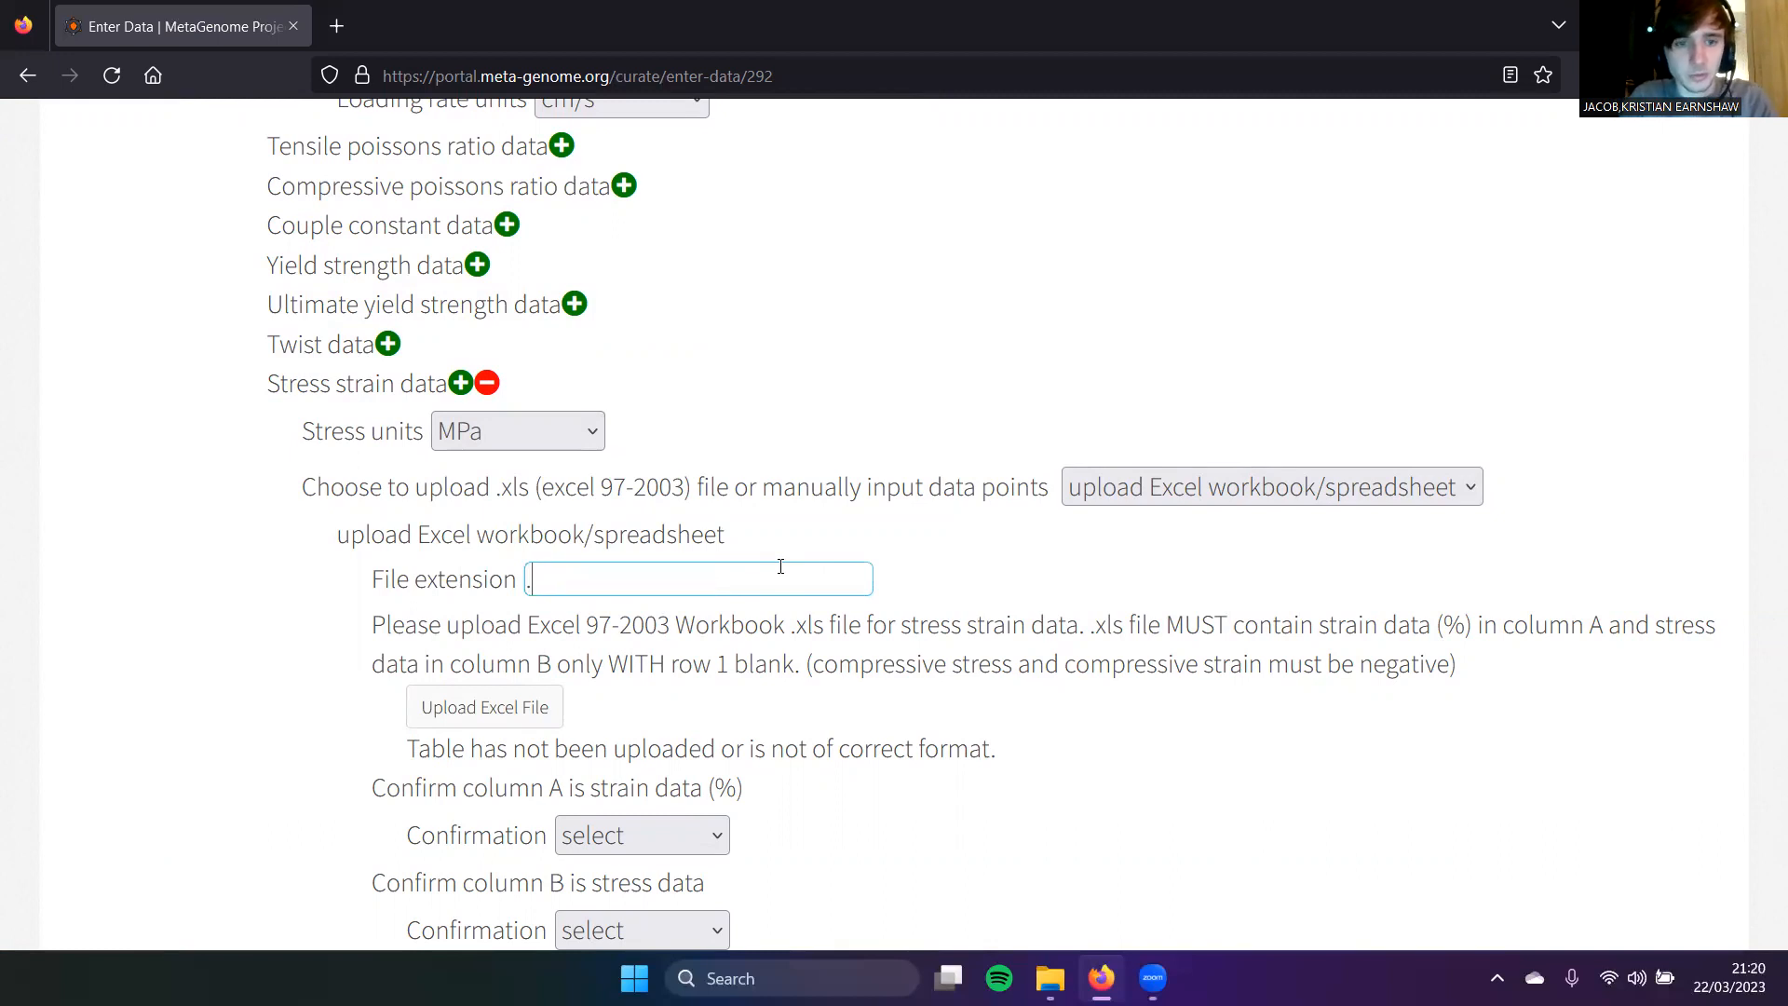
{"action": "type", "text": "xls"}
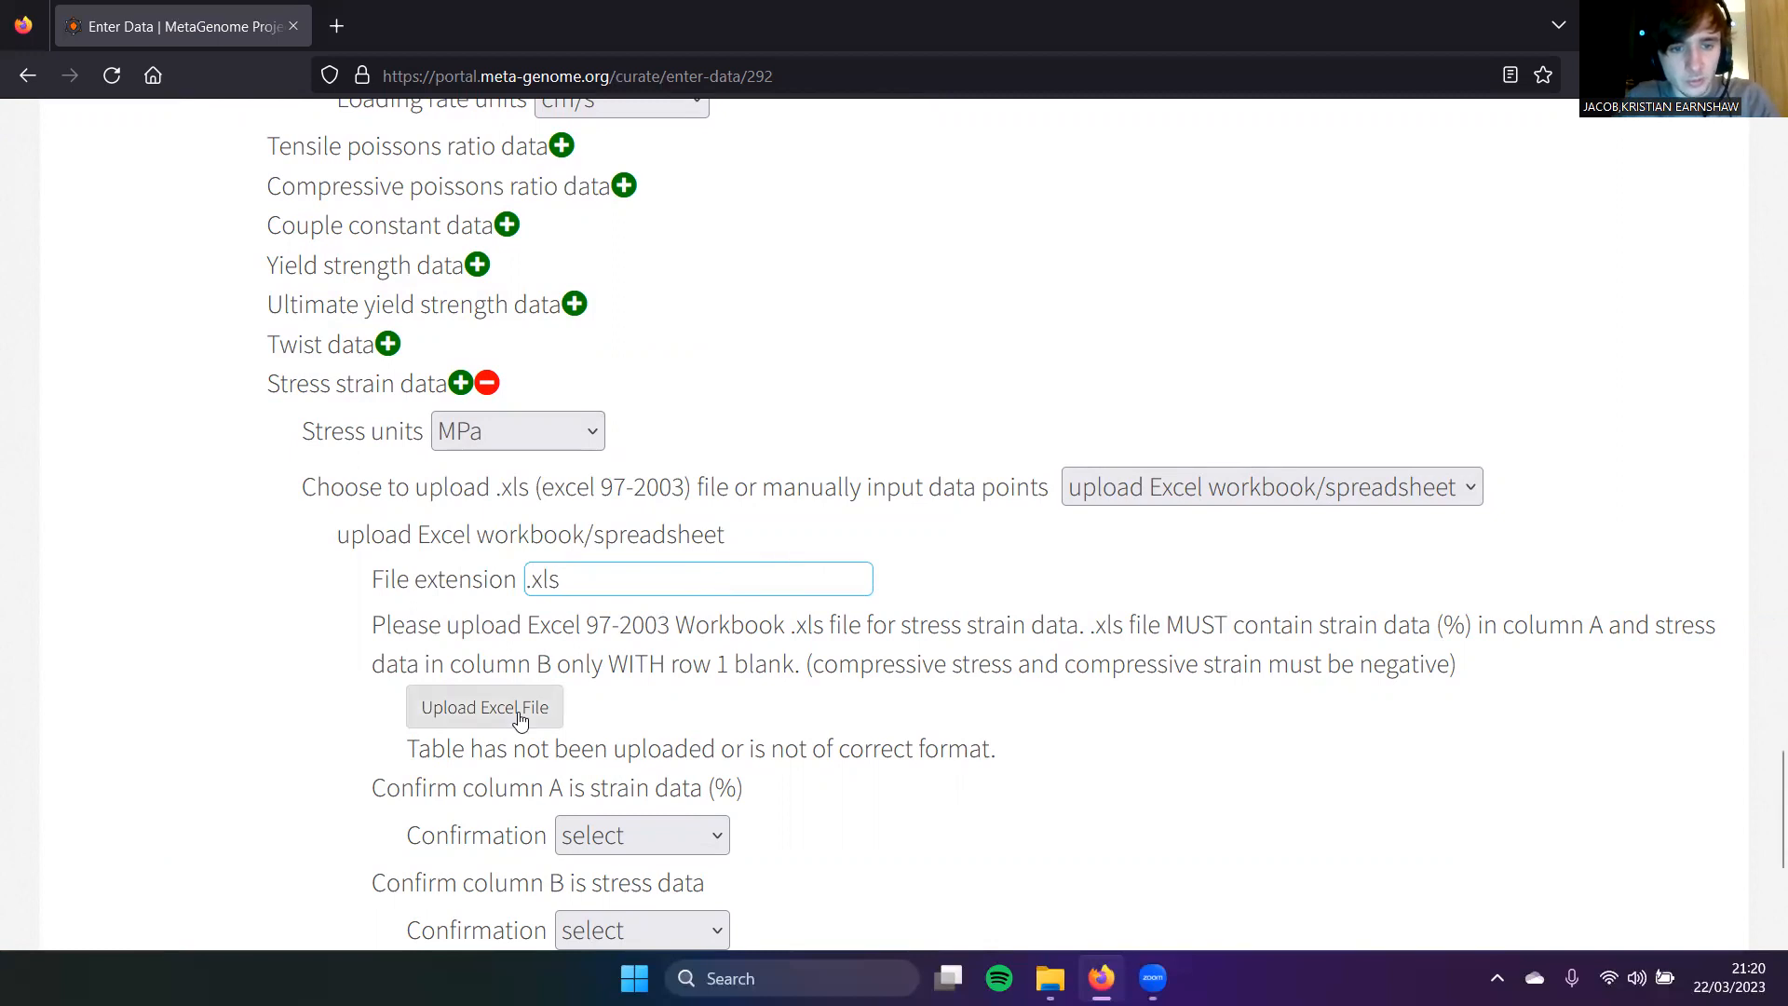
Step: Upload base_material_stress_strain_1.xls as the stress-strain spreadsheet so its strain/stress table loads
{"action": "left_click", "coordinate": [520, 721]}
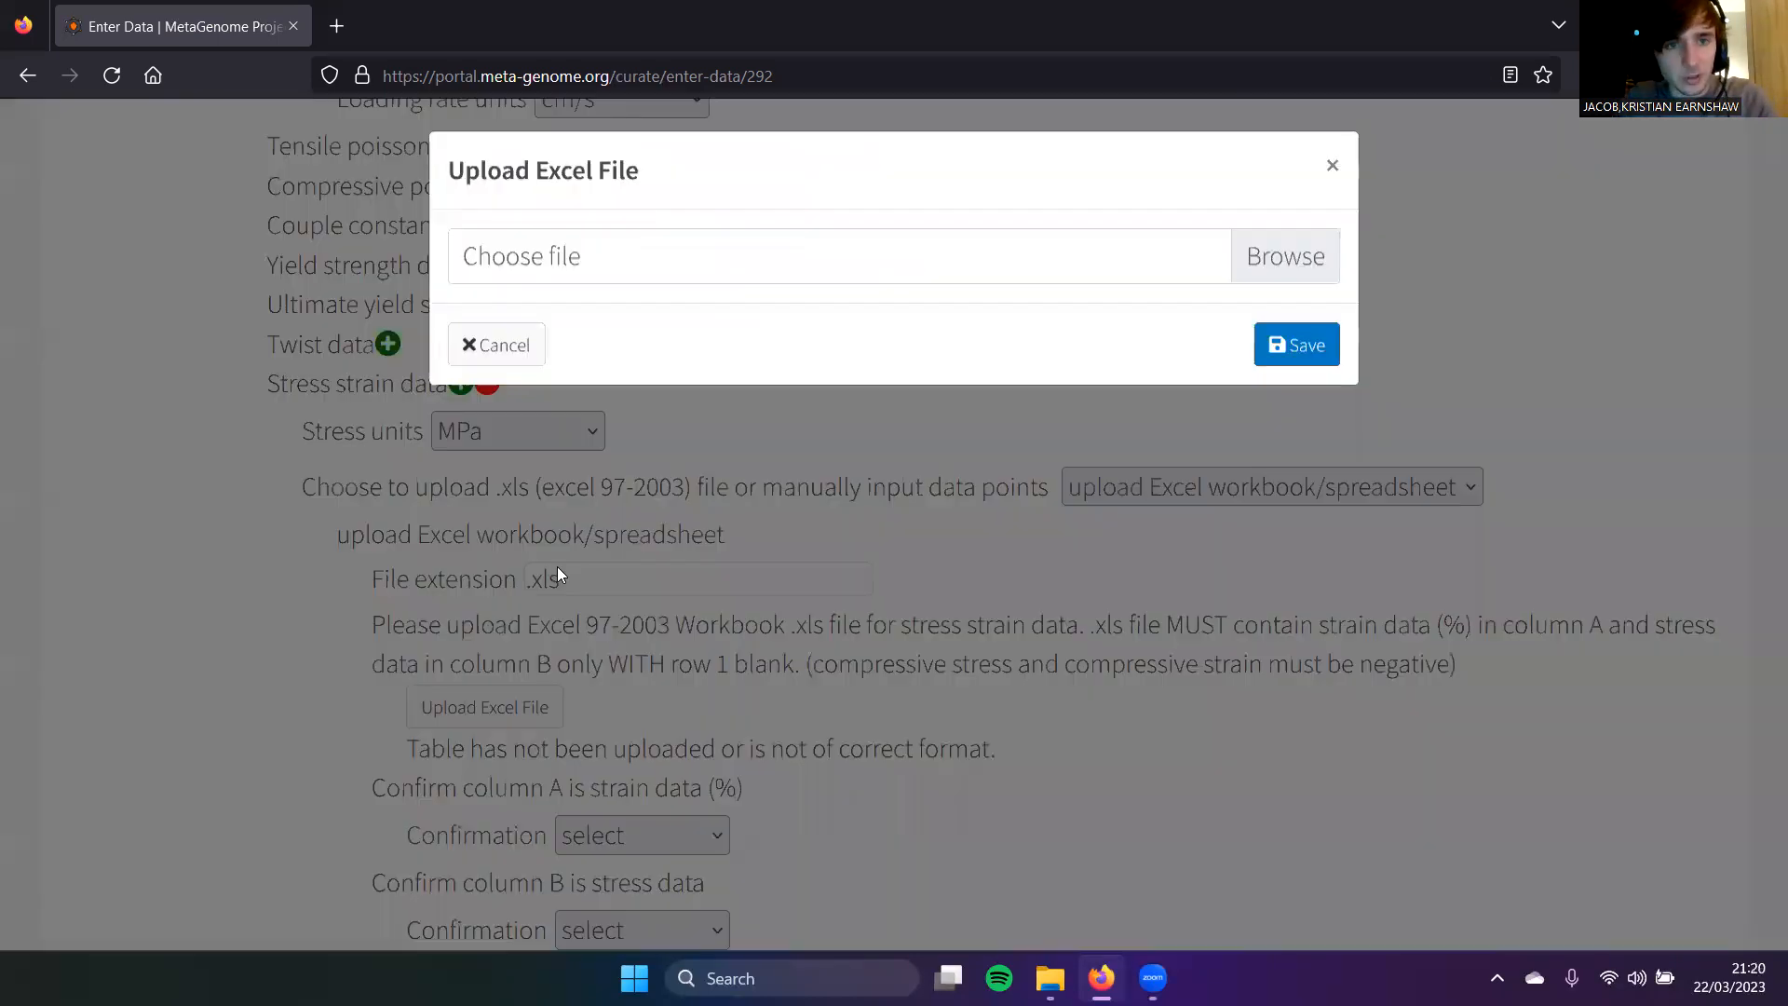
{"action": "left_click", "coordinate": [1043, 254]}
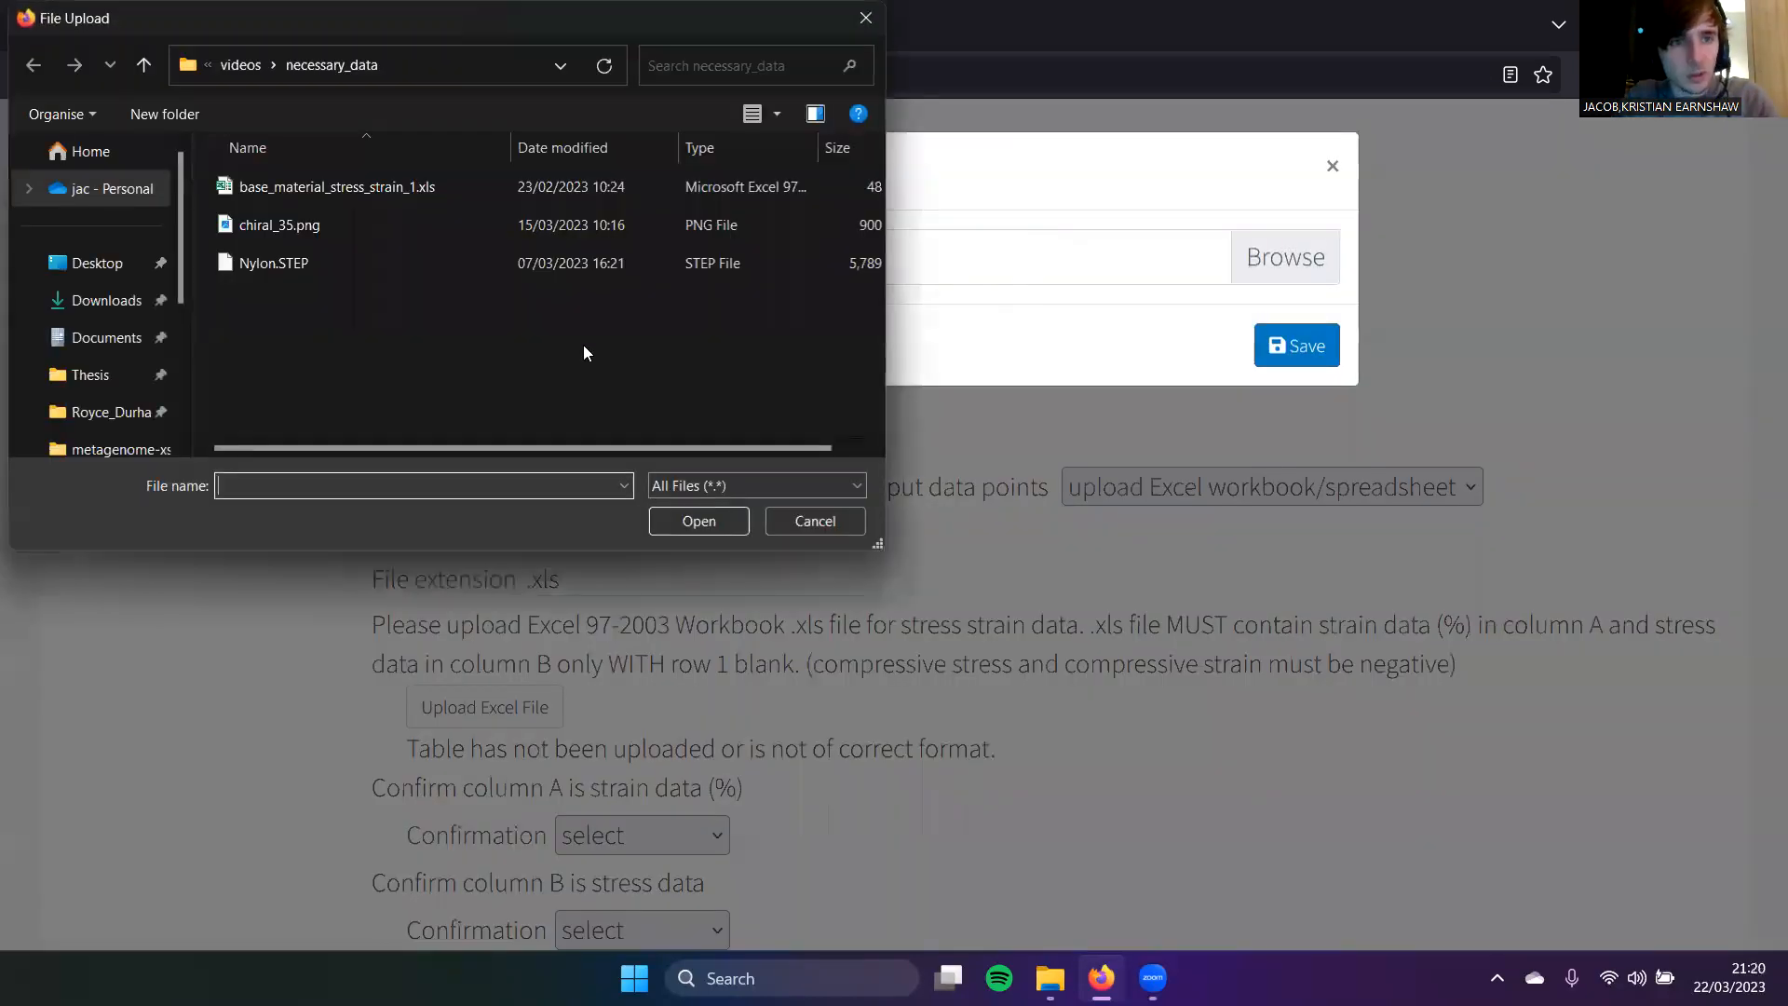
{"action": "double_click", "coordinate": [462, 186]}
{"action": "left_click", "coordinate": [1306, 346]}
Step: Set both confirmations to yes: column A is strain (%) and column B is stress data
{"action": "scroll", "coordinate": [267, 642], "scroll_direction": "down", "scroll_amount": 3}
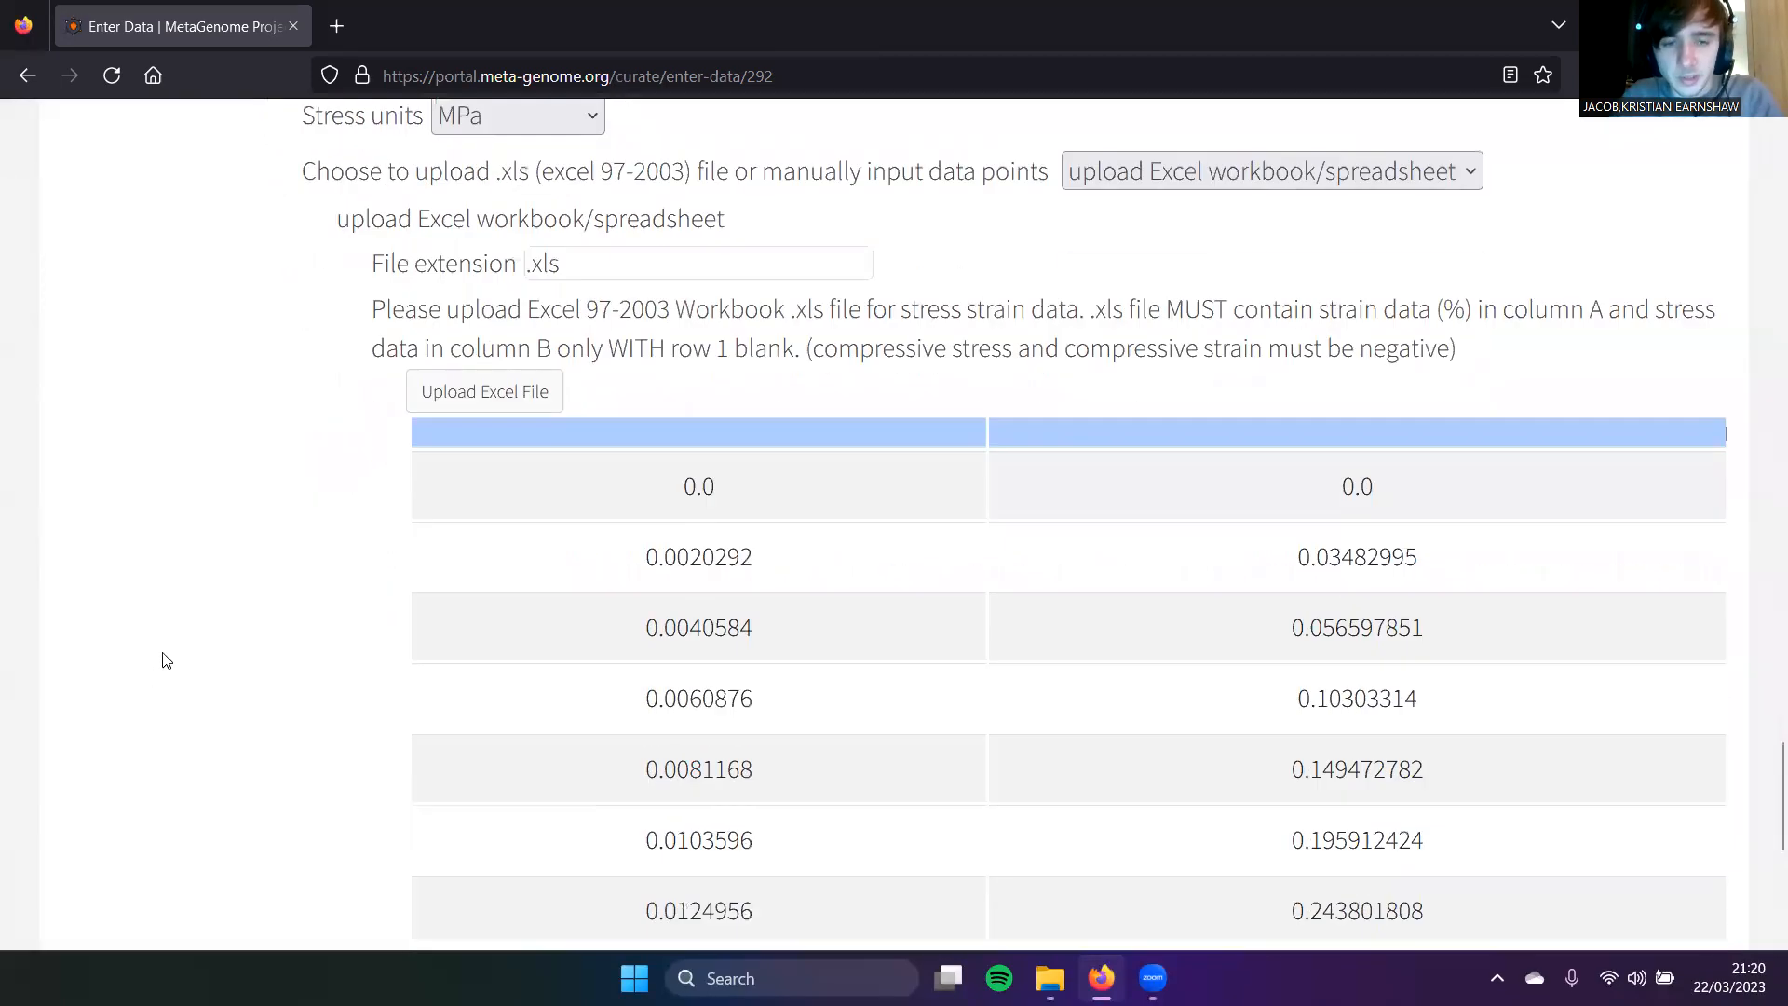
{"action": "scroll", "coordinate": [166, 660], "scroll_direction": "down", "scroll_amount": 1}
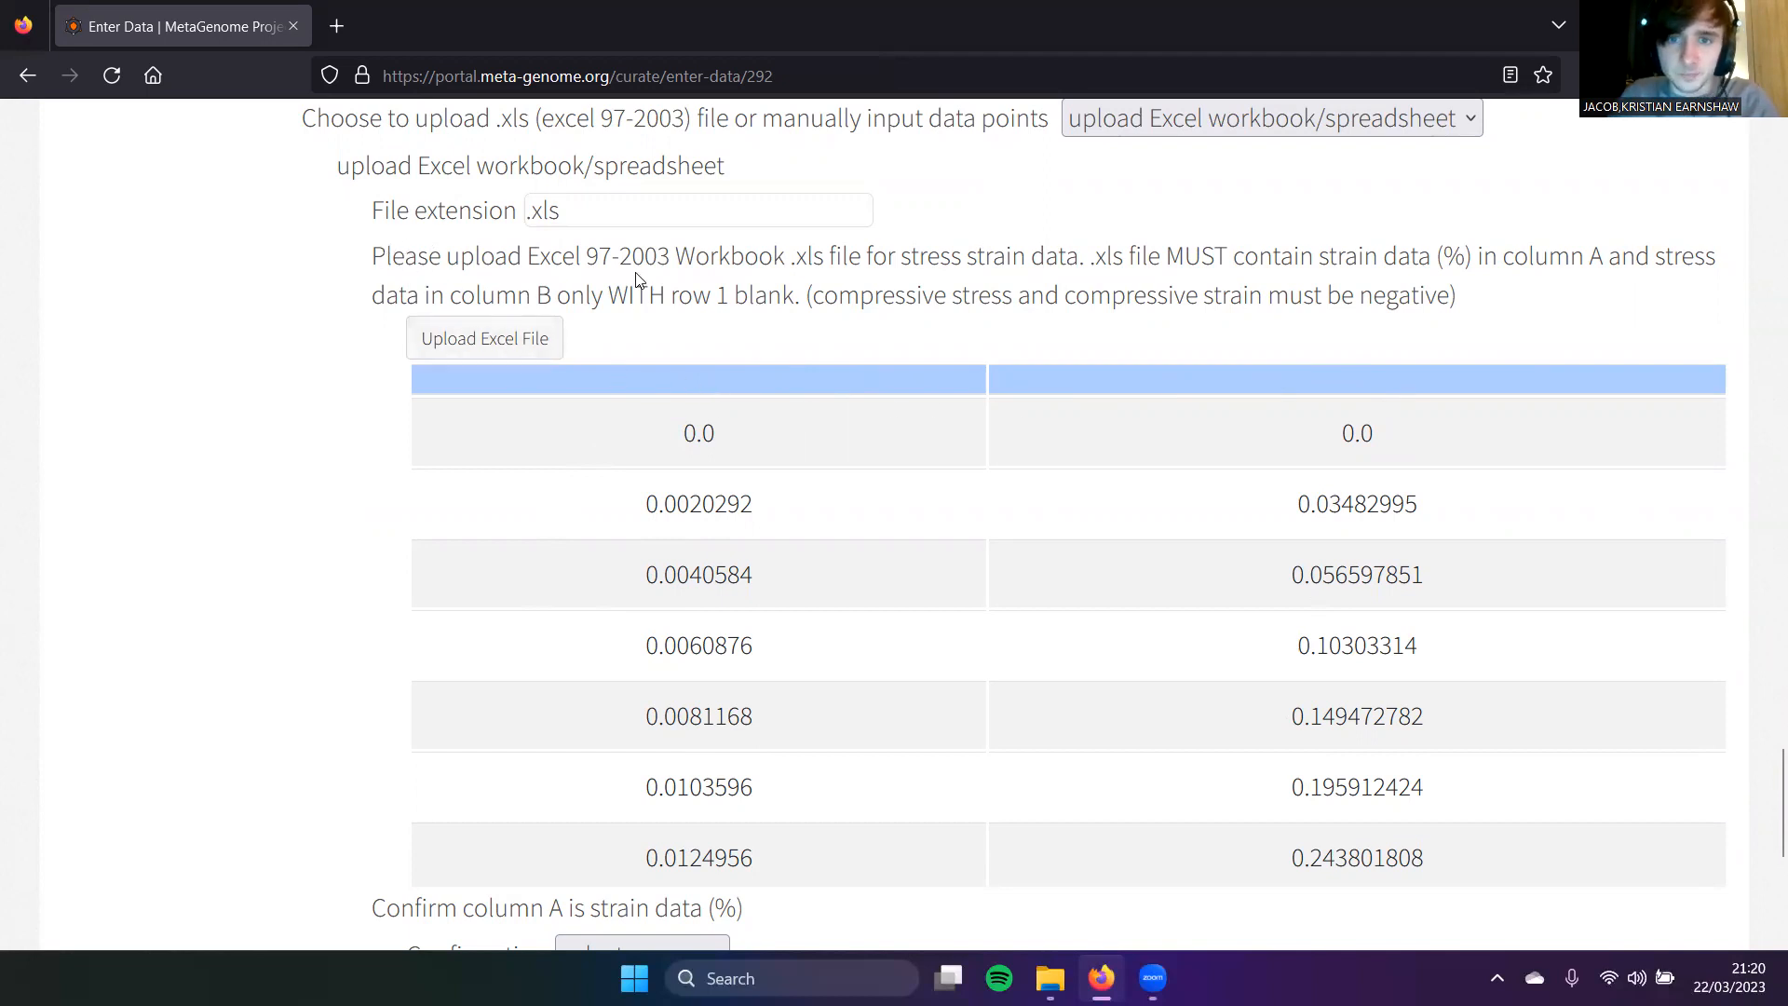
{"action": "left_click_drag", "start_coordinate": [373, 258], "coordinate": [1622, 326]}
{"action": "left_click", "coordinate": [1581, 322]}
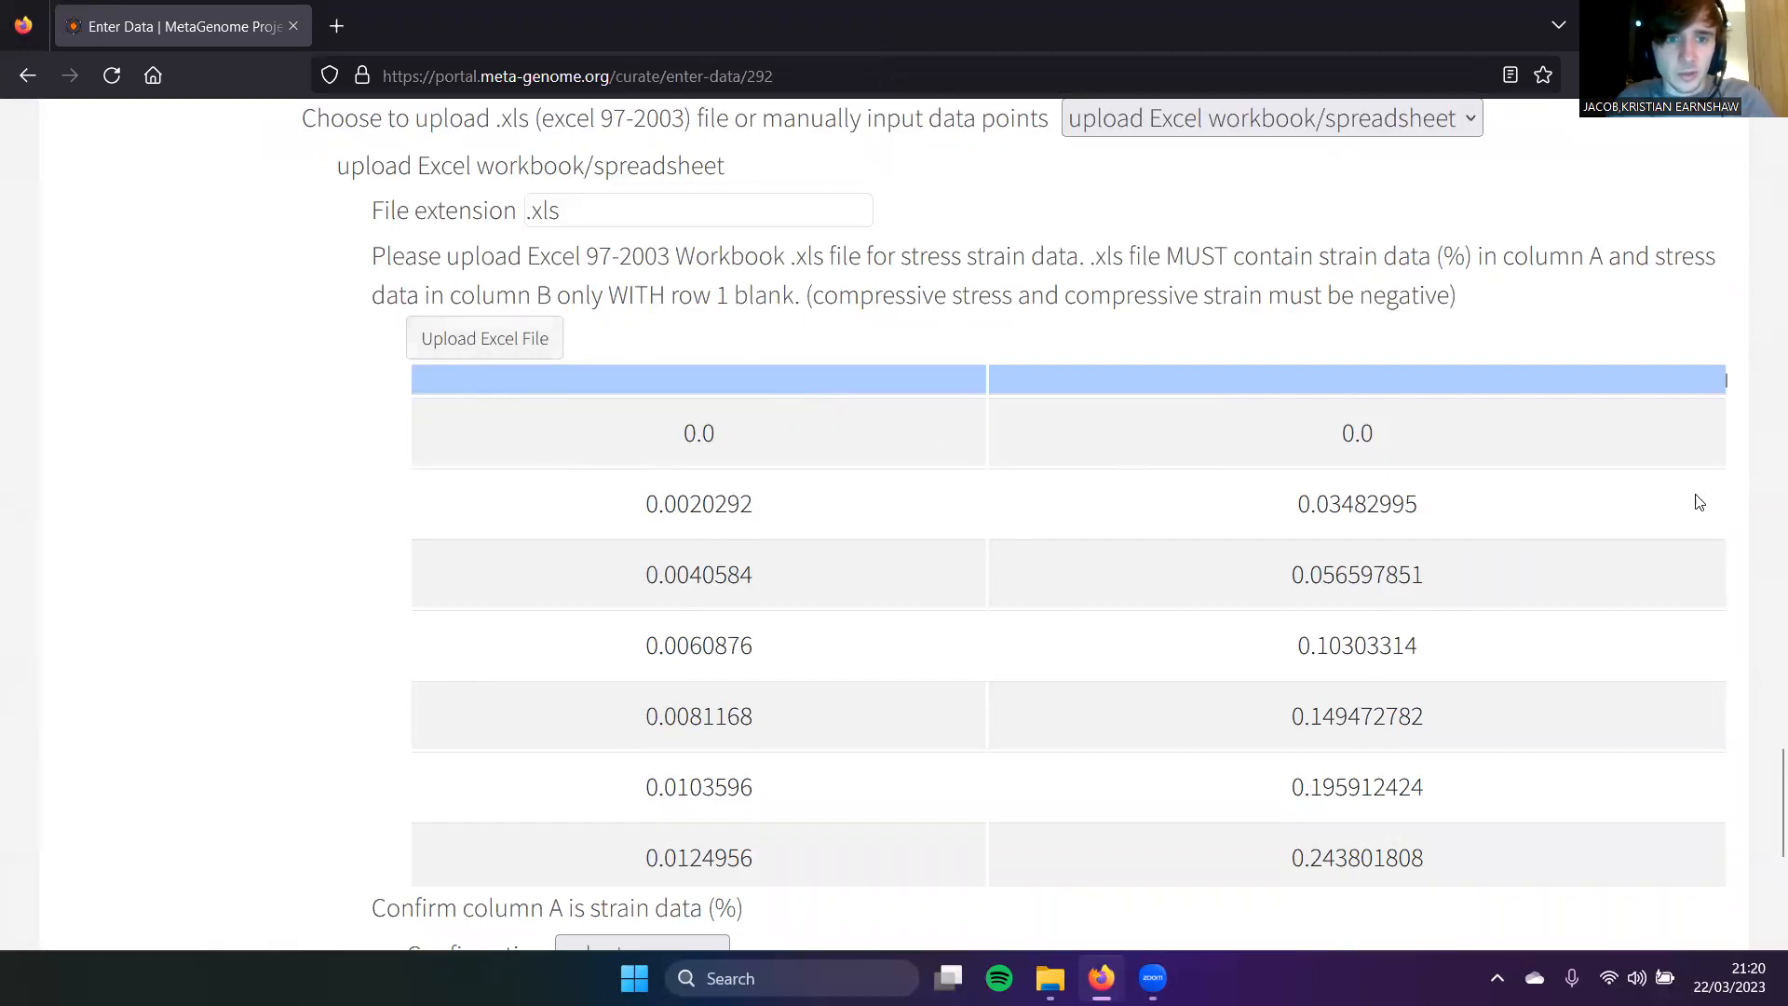
{"action": "scroll", "coordinate": [208, 584], "scroll_direction": "down", "scroll_amount": 4}
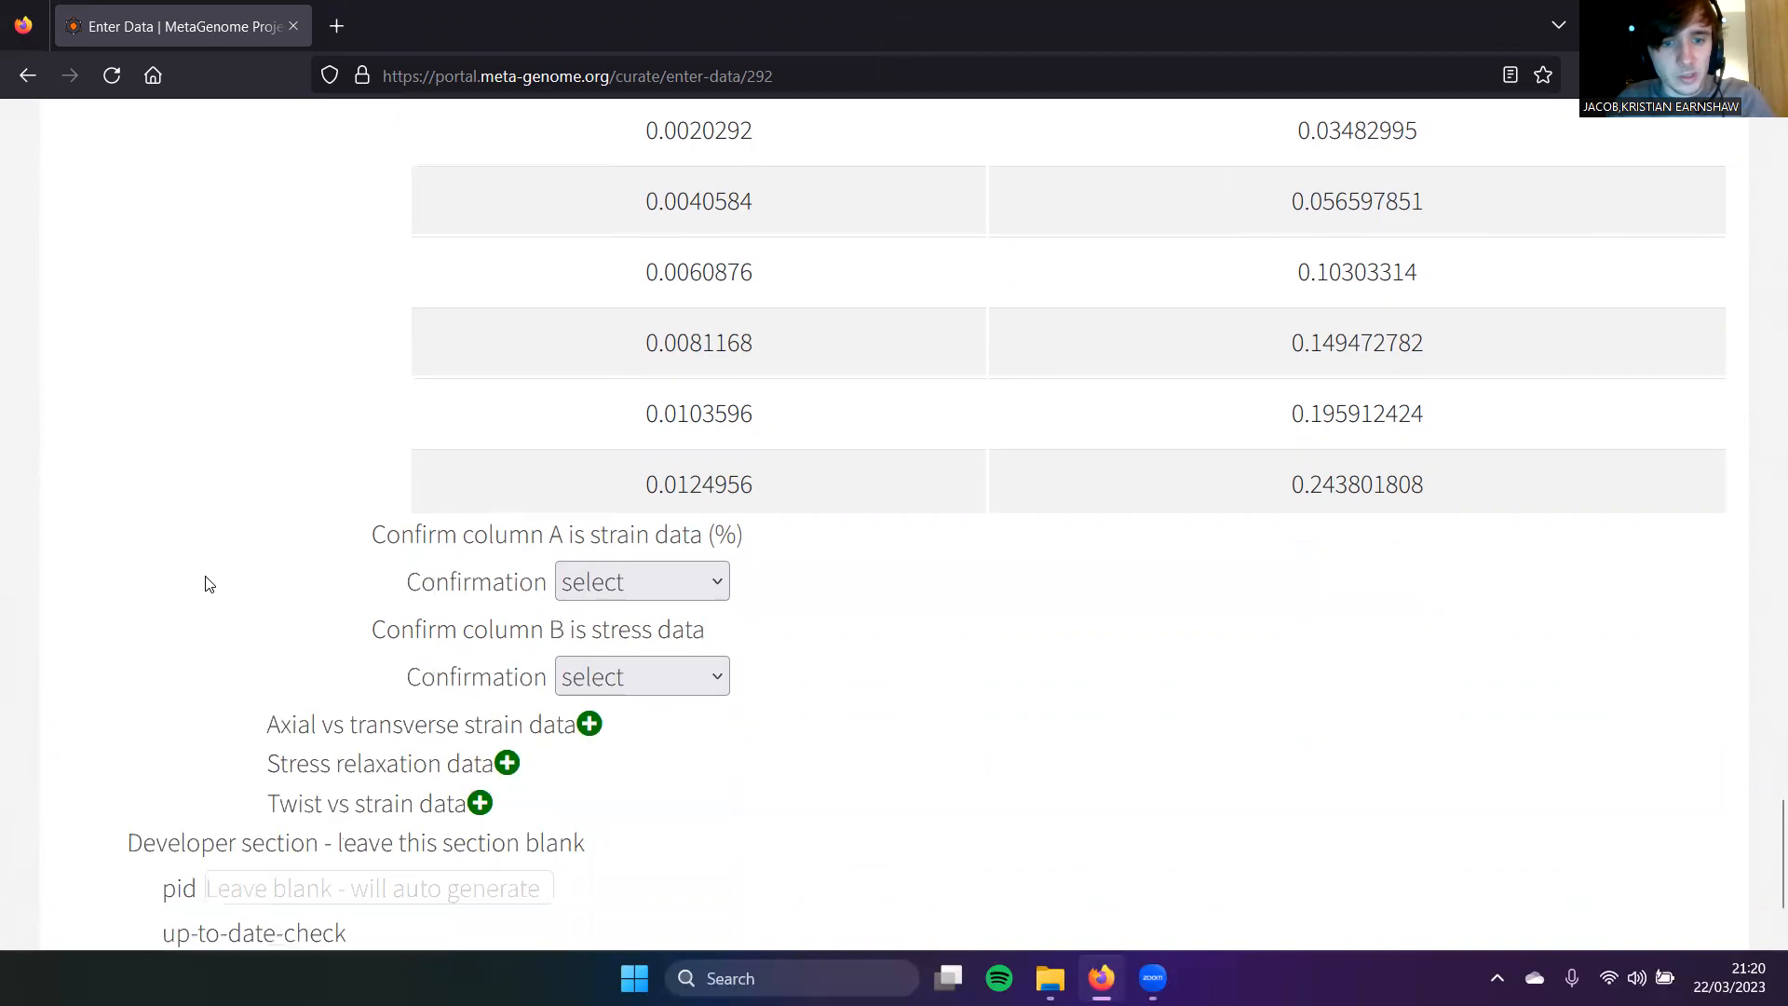
{"action": "left_click", "coordinate": [673, 536]}
{"action": "left_click", "coordinate": [639, 623]}
{"action": "left_click", "coordinate": [628, 633]}
{"action": "left_click", "coordinate": [579, 736]}
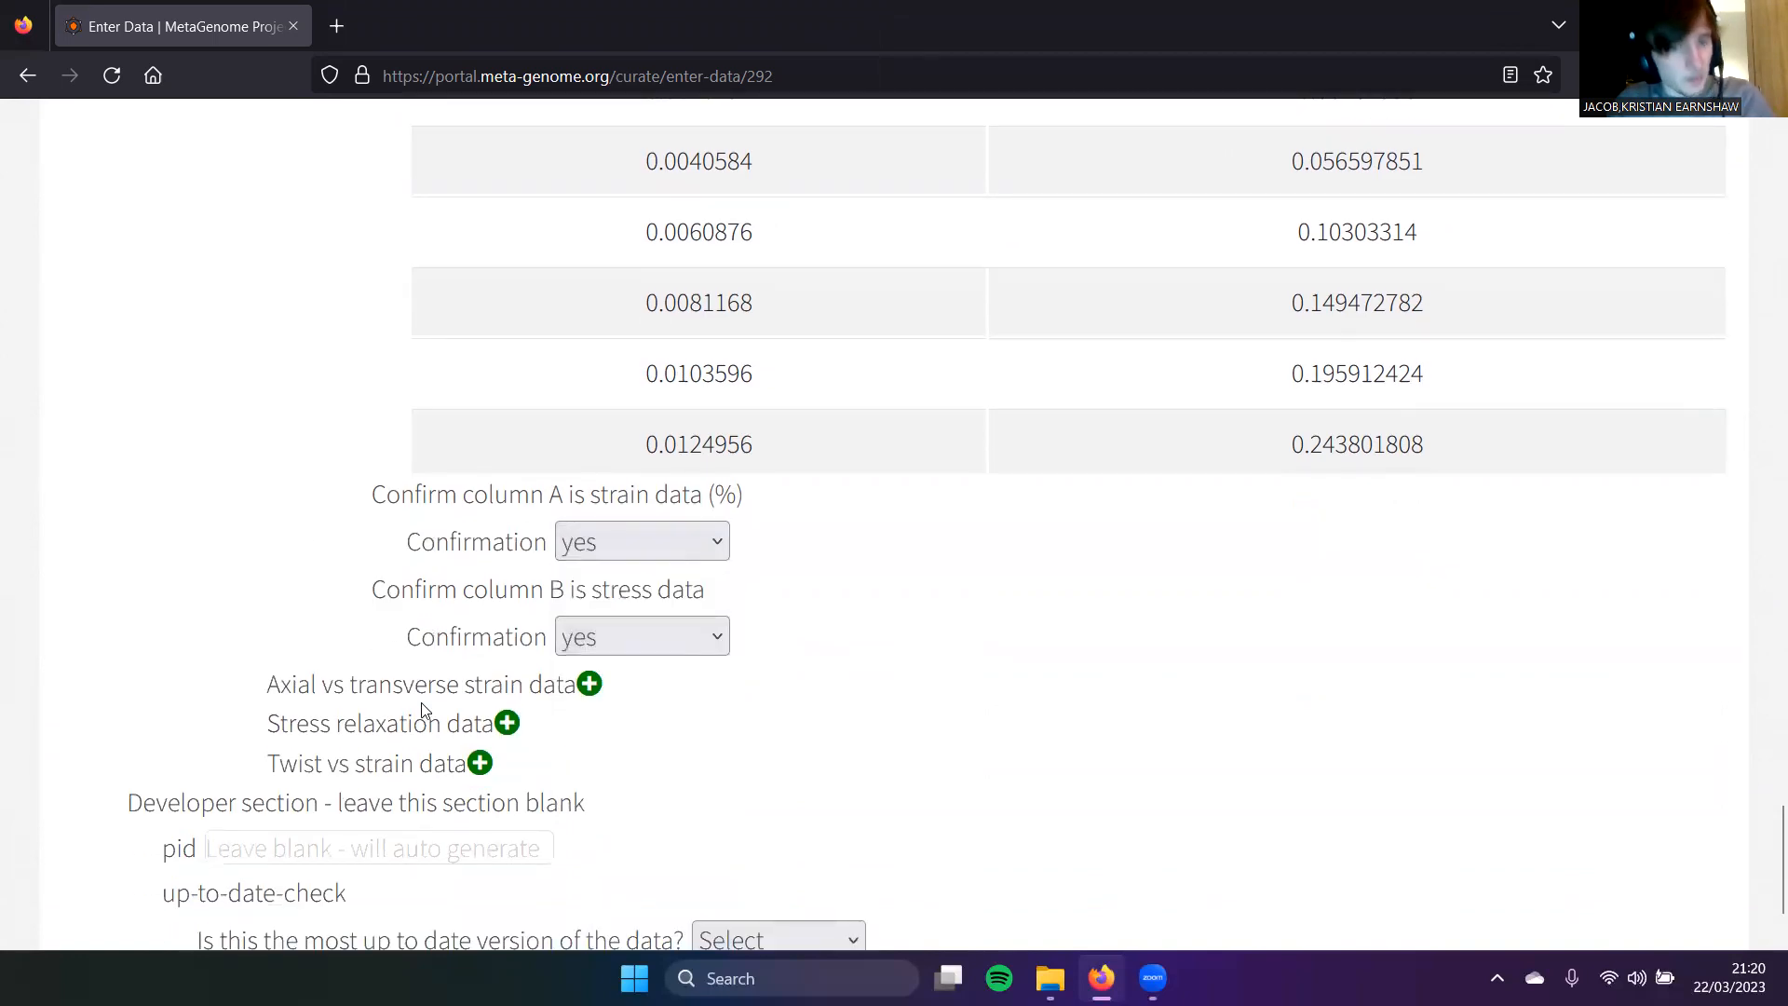
{"action": "left_click", "coordinate": [589, 686]}
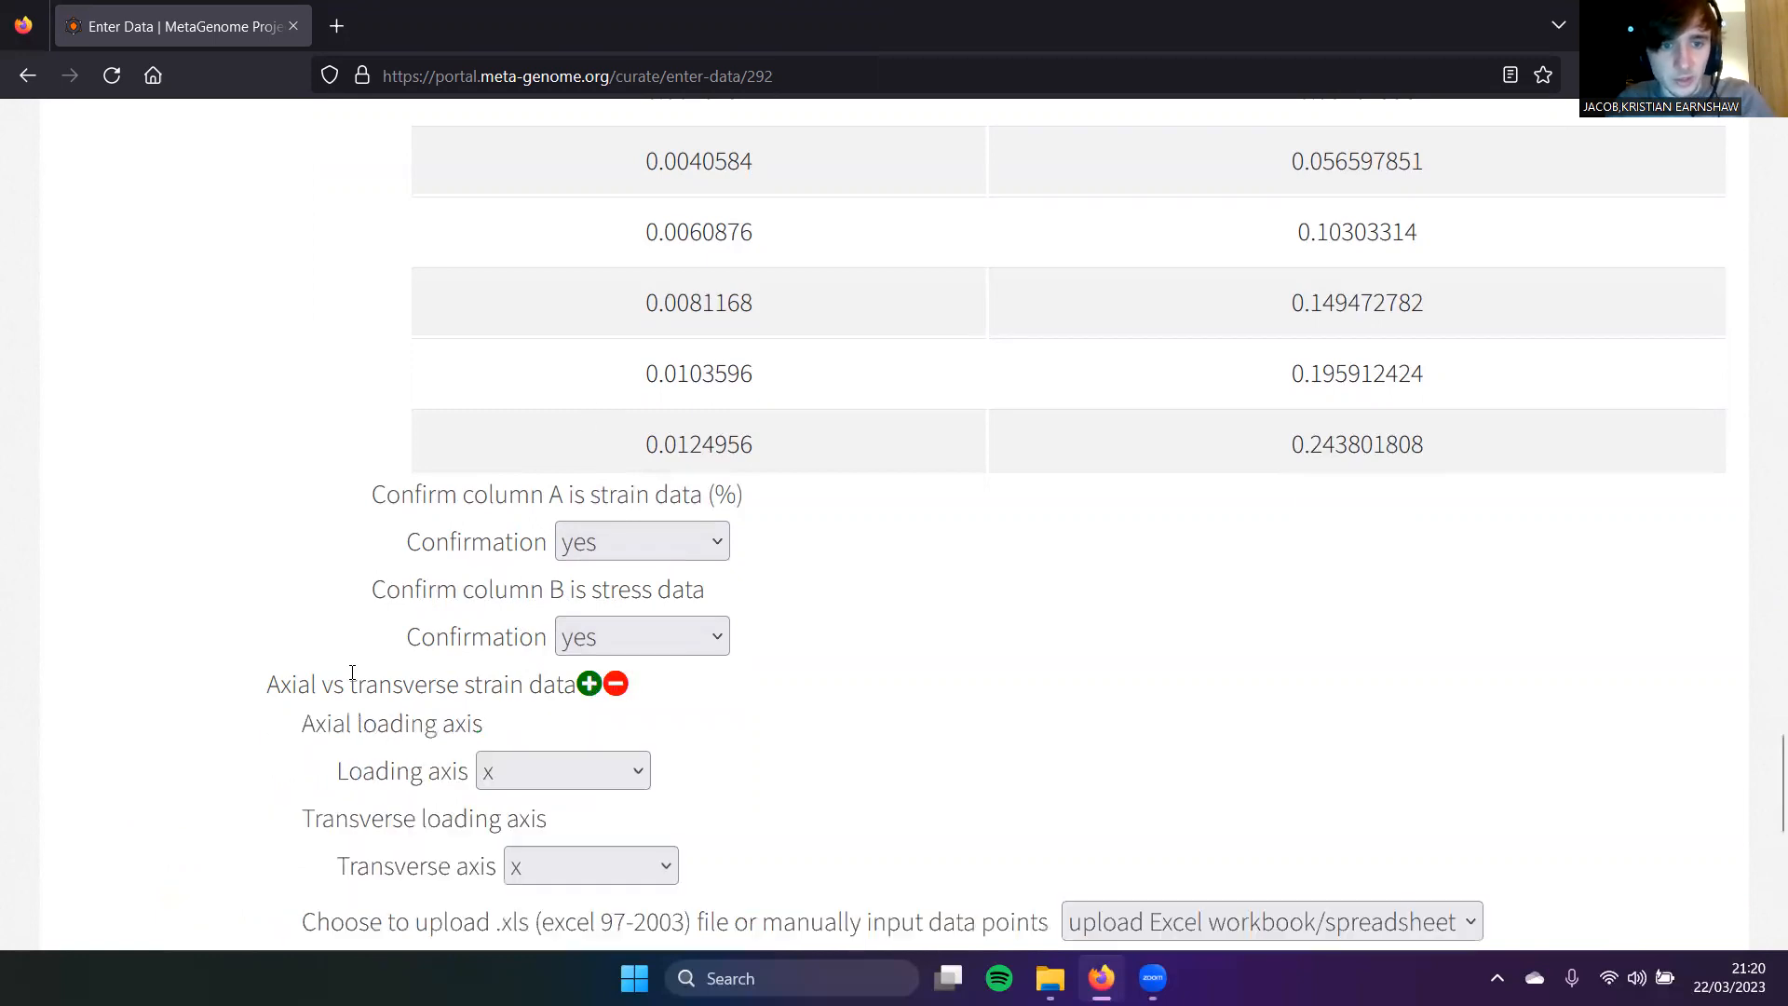
{"action": "scroll", "coordinate": [351, 679], "scroll_direction": "down", "scroll_amount": 3}
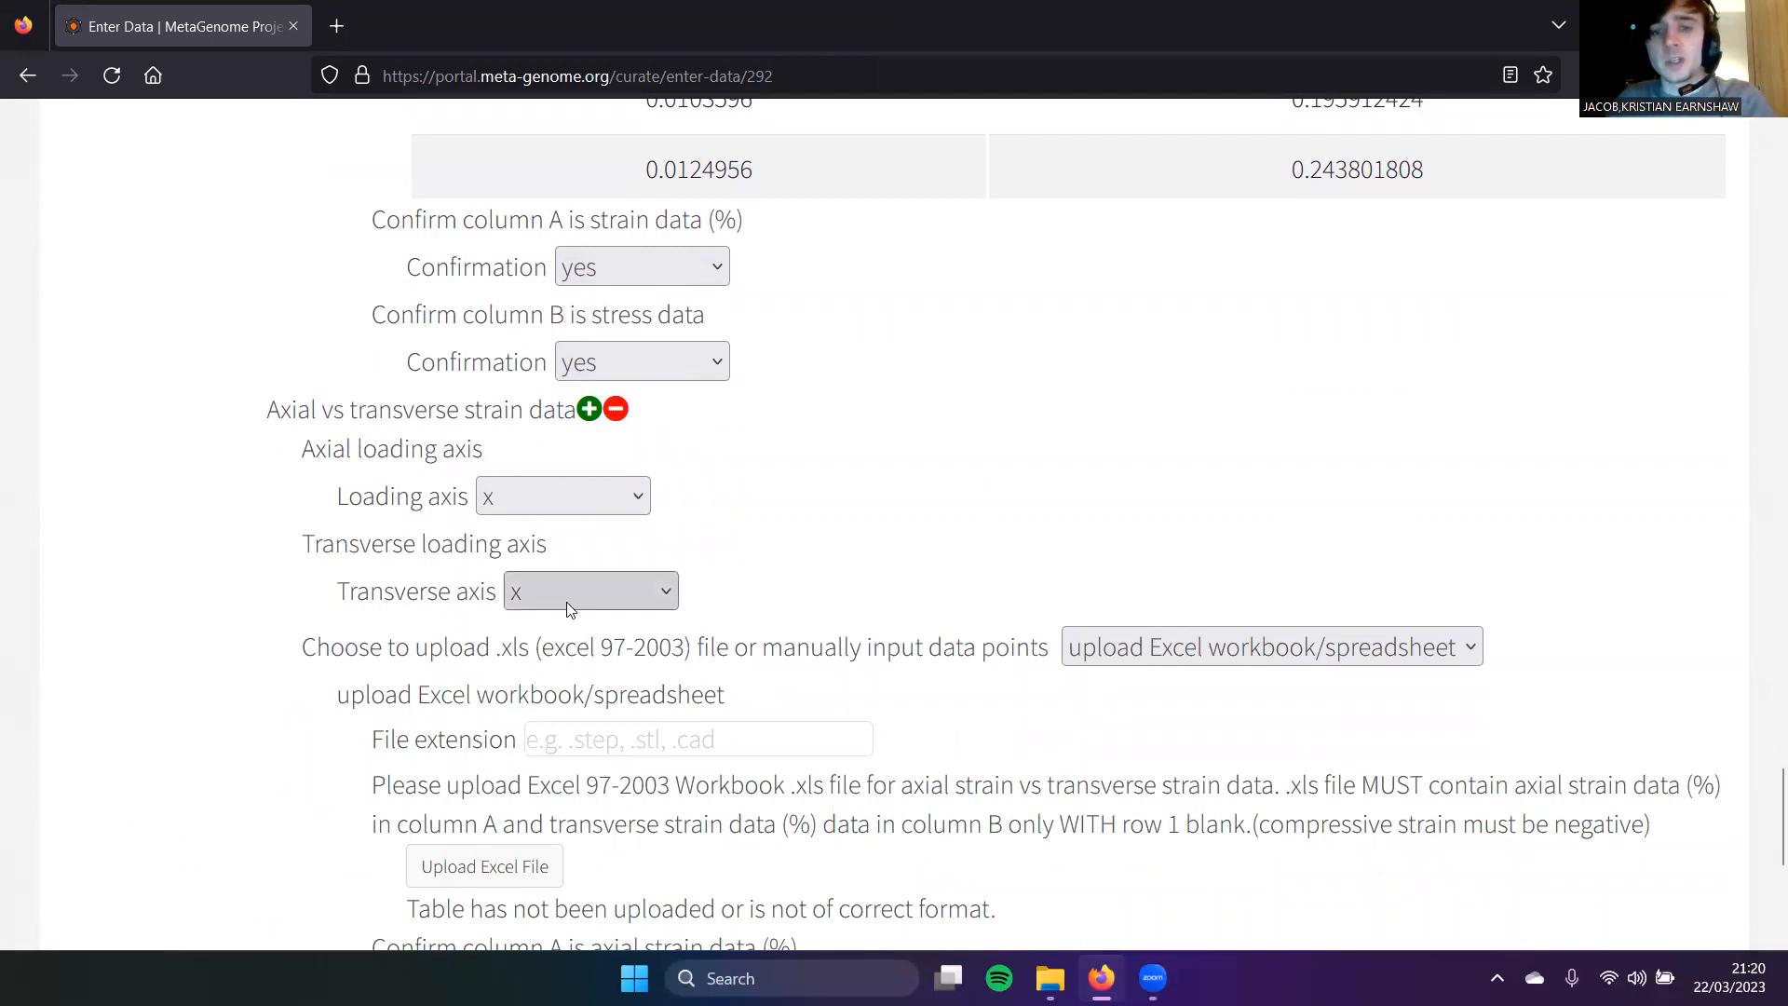
{"action": "scroll", "coordinate": [958, 599], "scroll_direction": "down", "scroll_amount": 3}
{"action": "left_click", "coordinate": [649, 343]}
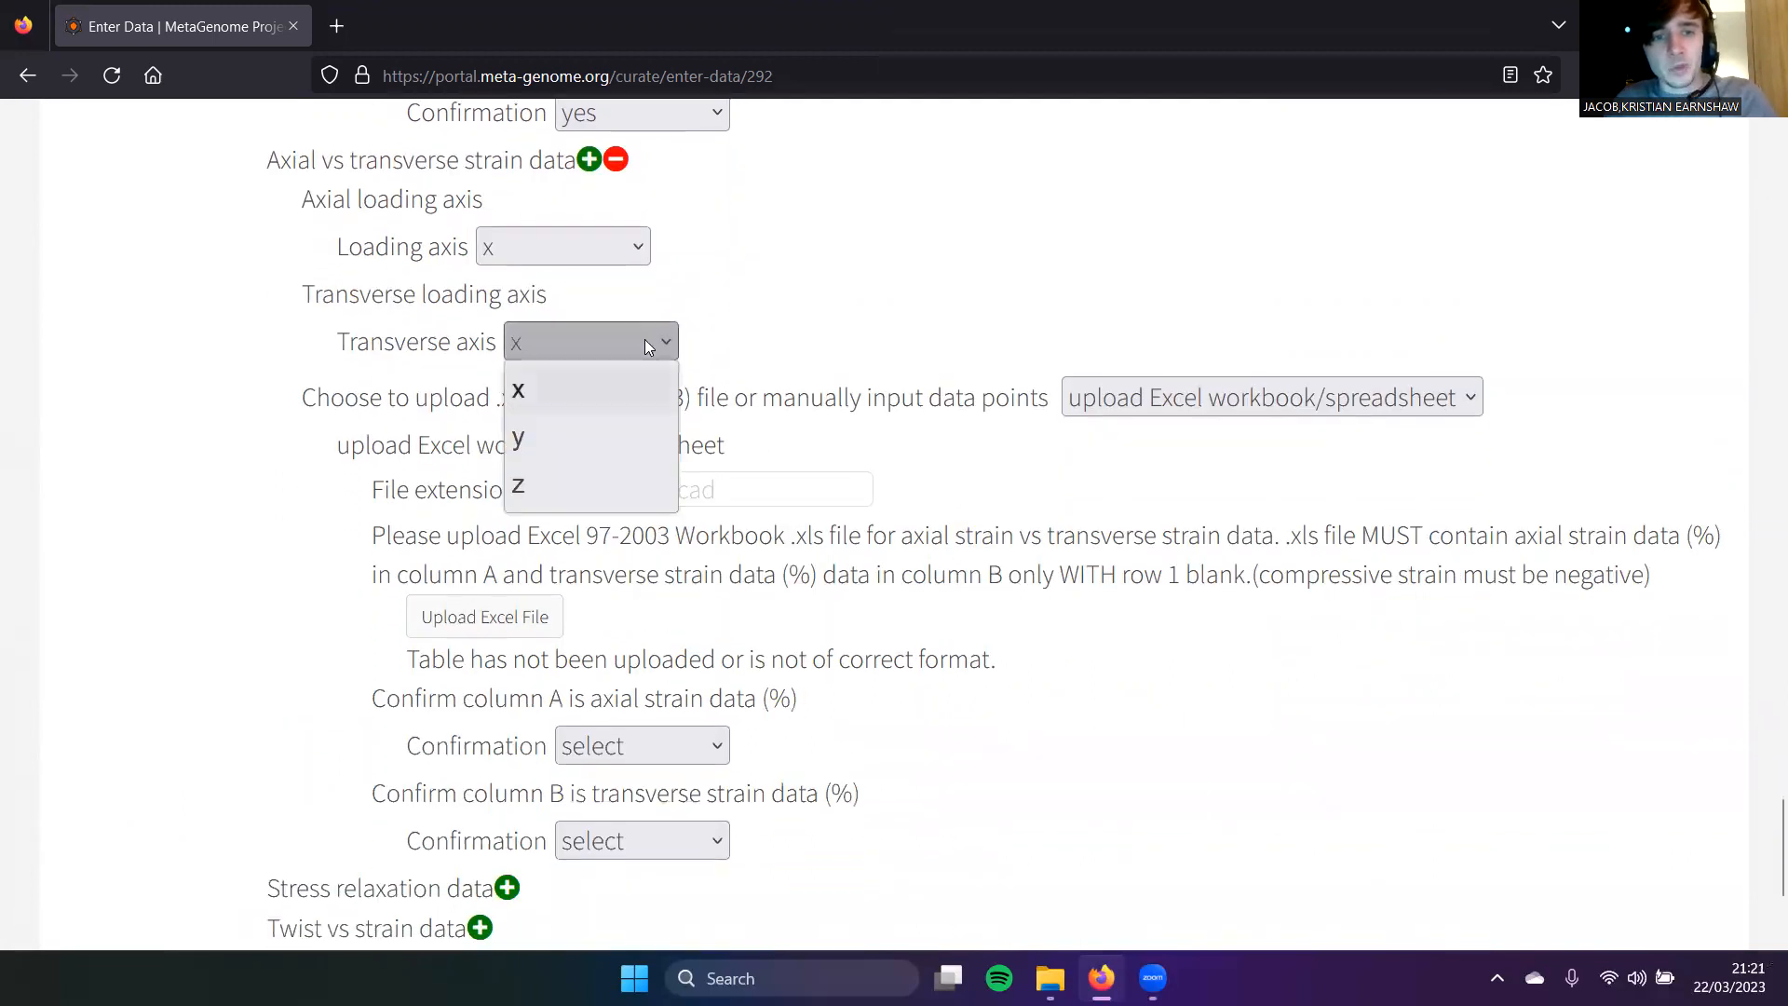
{"action": "left_click", "coordinate": [556, 389]}
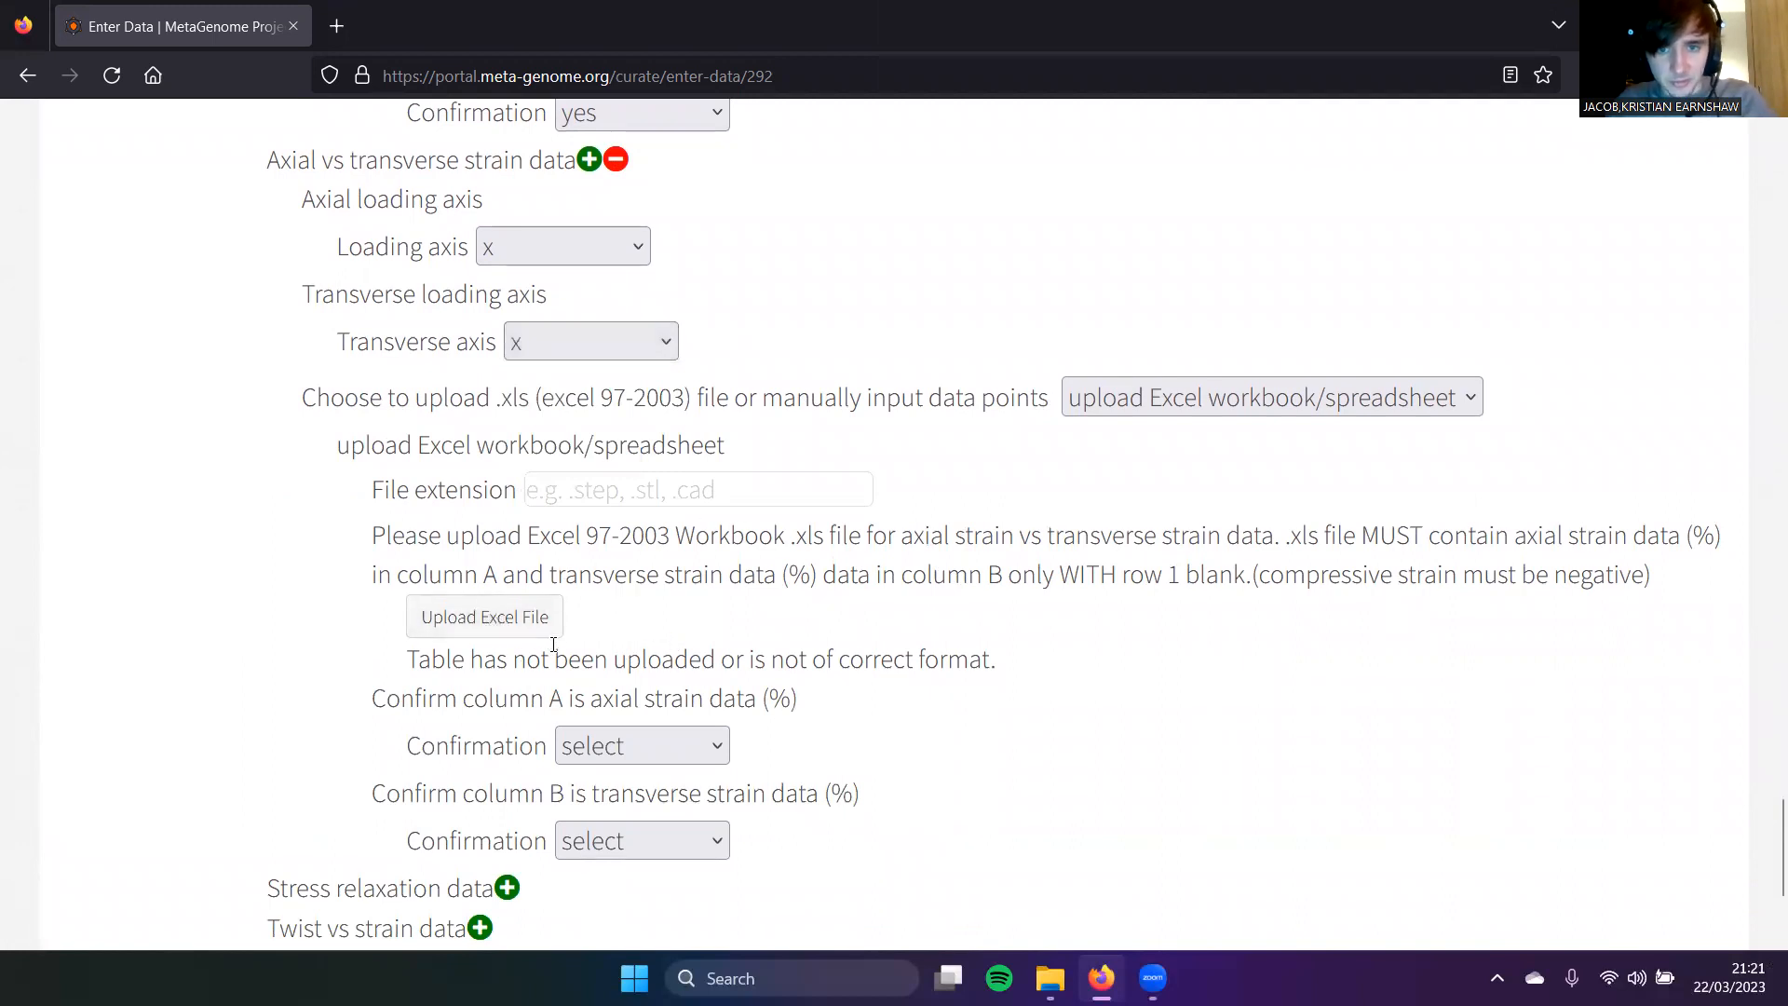
{"action": "scroll", "coordinate": [551, 647], "scroll_direction": "up", "scroll_amount": 4}
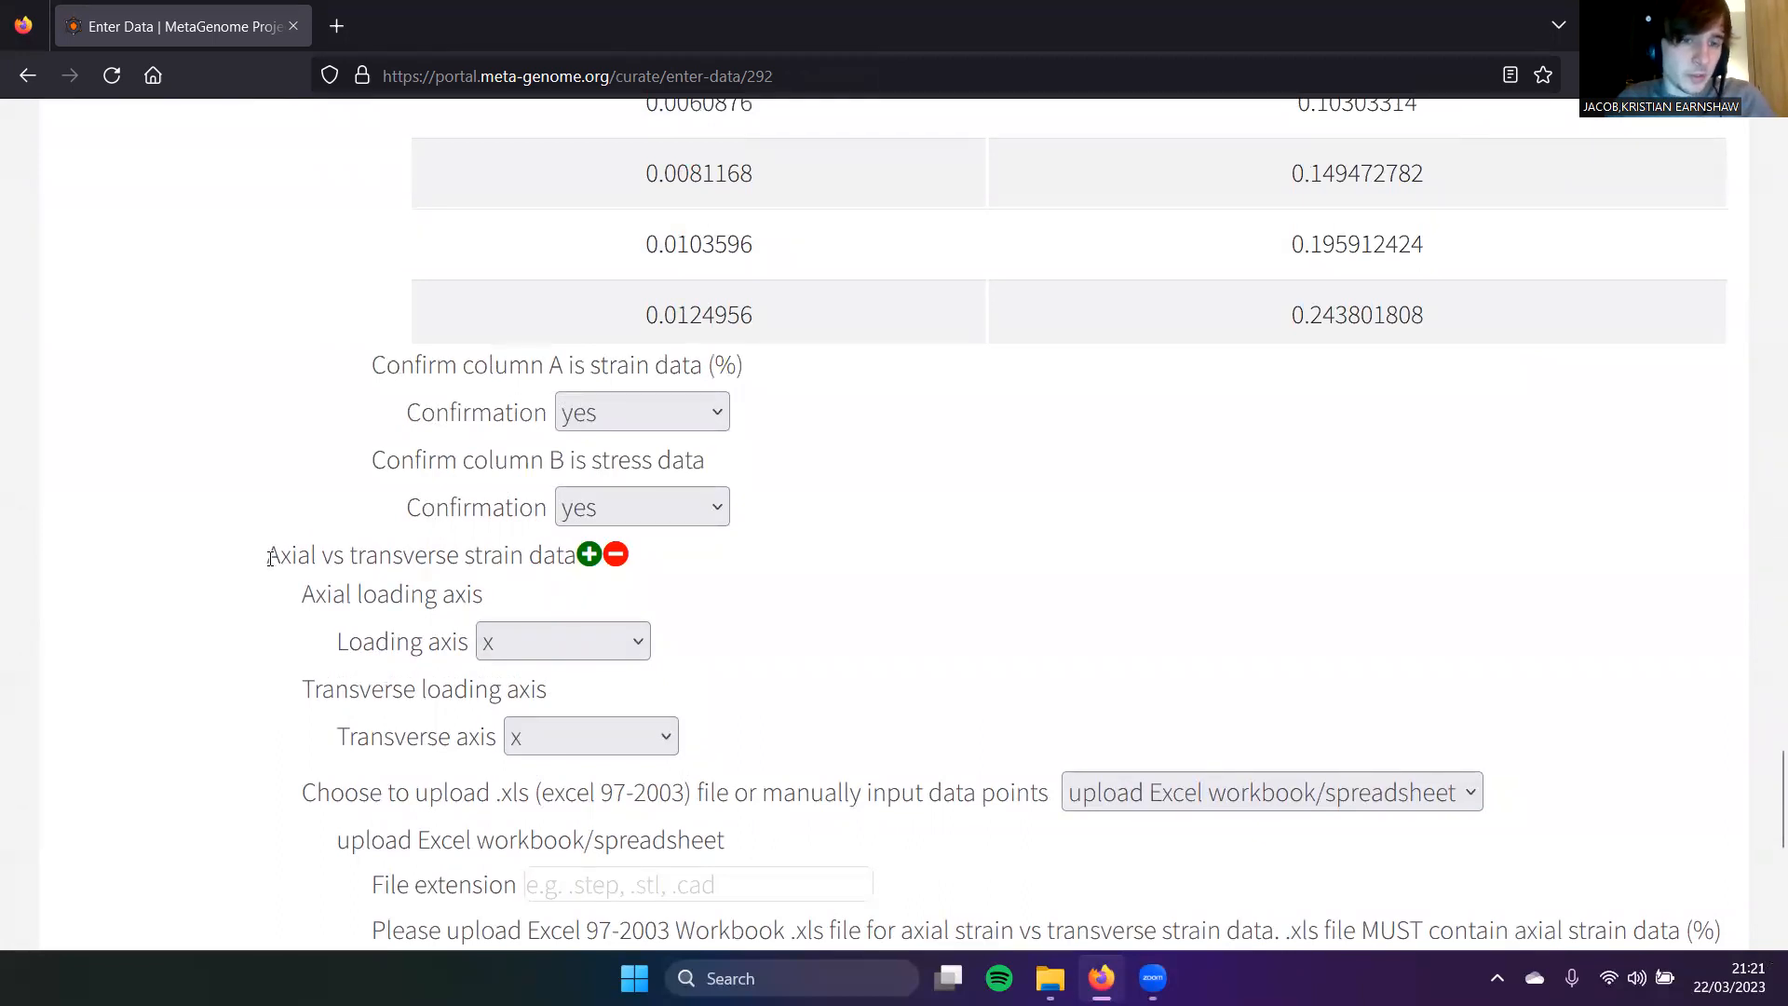
{"action": "left_click_drag", "start_coordinate": [269, 557], "coordinate": [455, 560]}
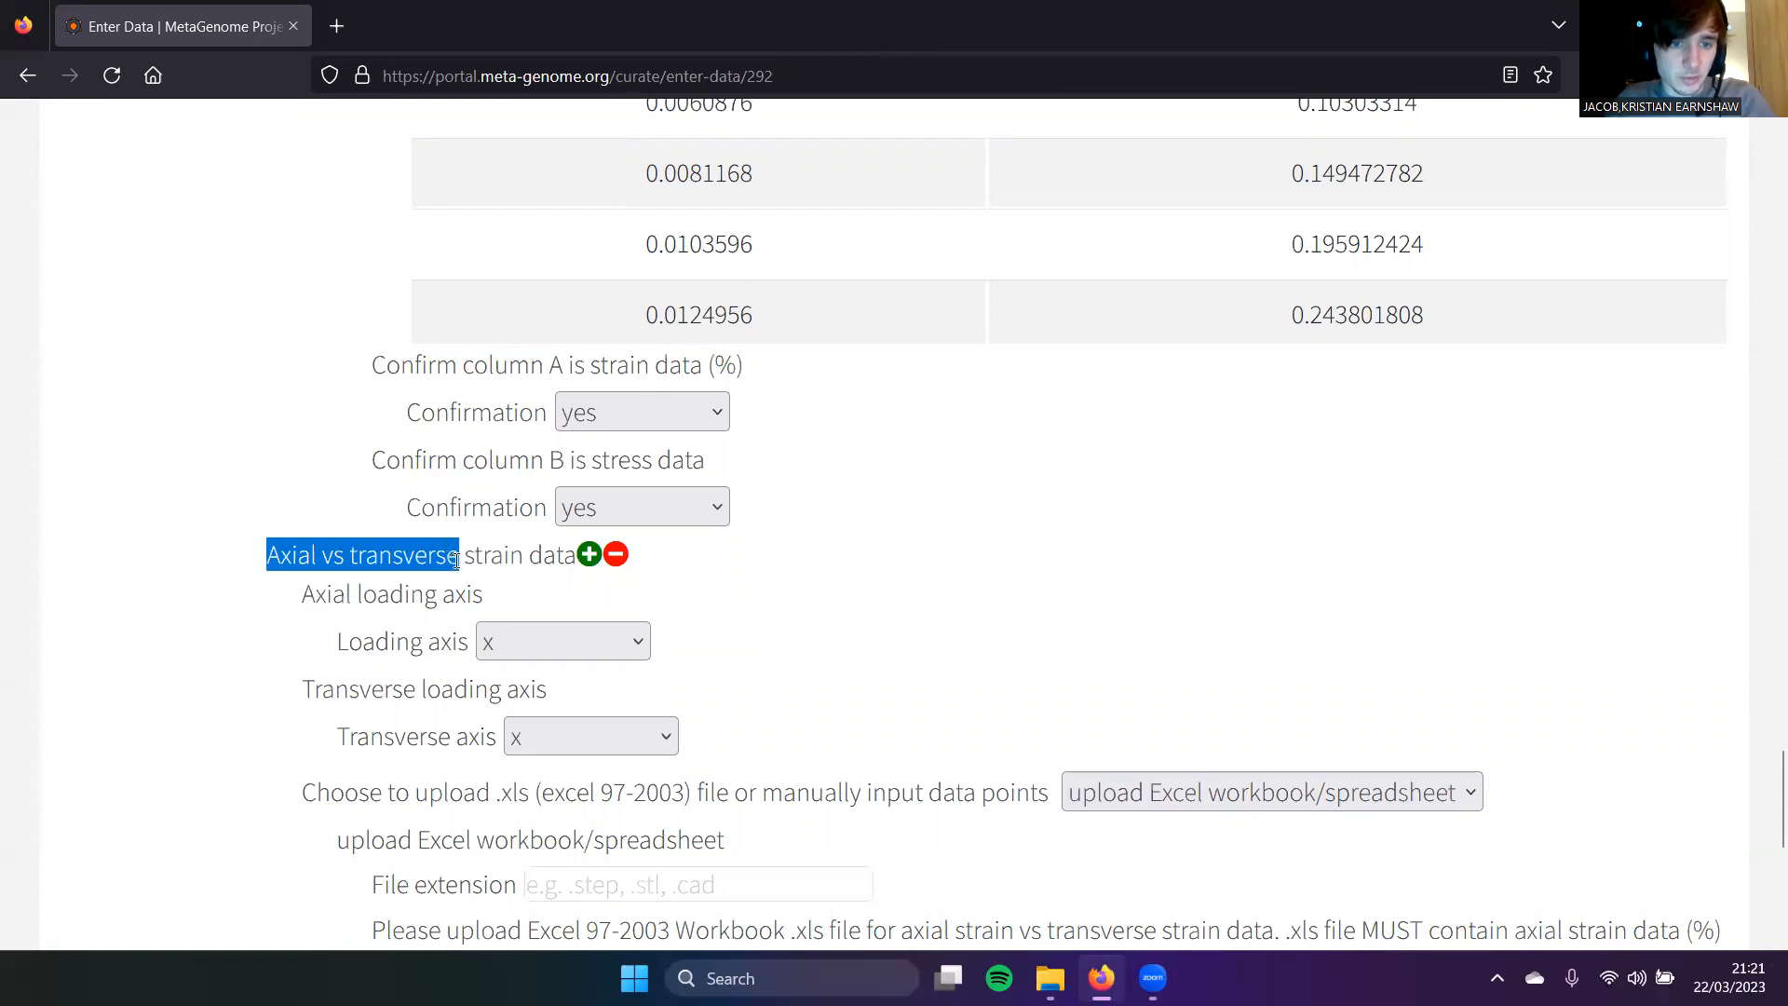
{"action": "left_click", "coordinate": [589, 555]}
{"action": "scroll", "coordinate": [596, 559], "scroll_direction": "down", "scroll_amount": 6}
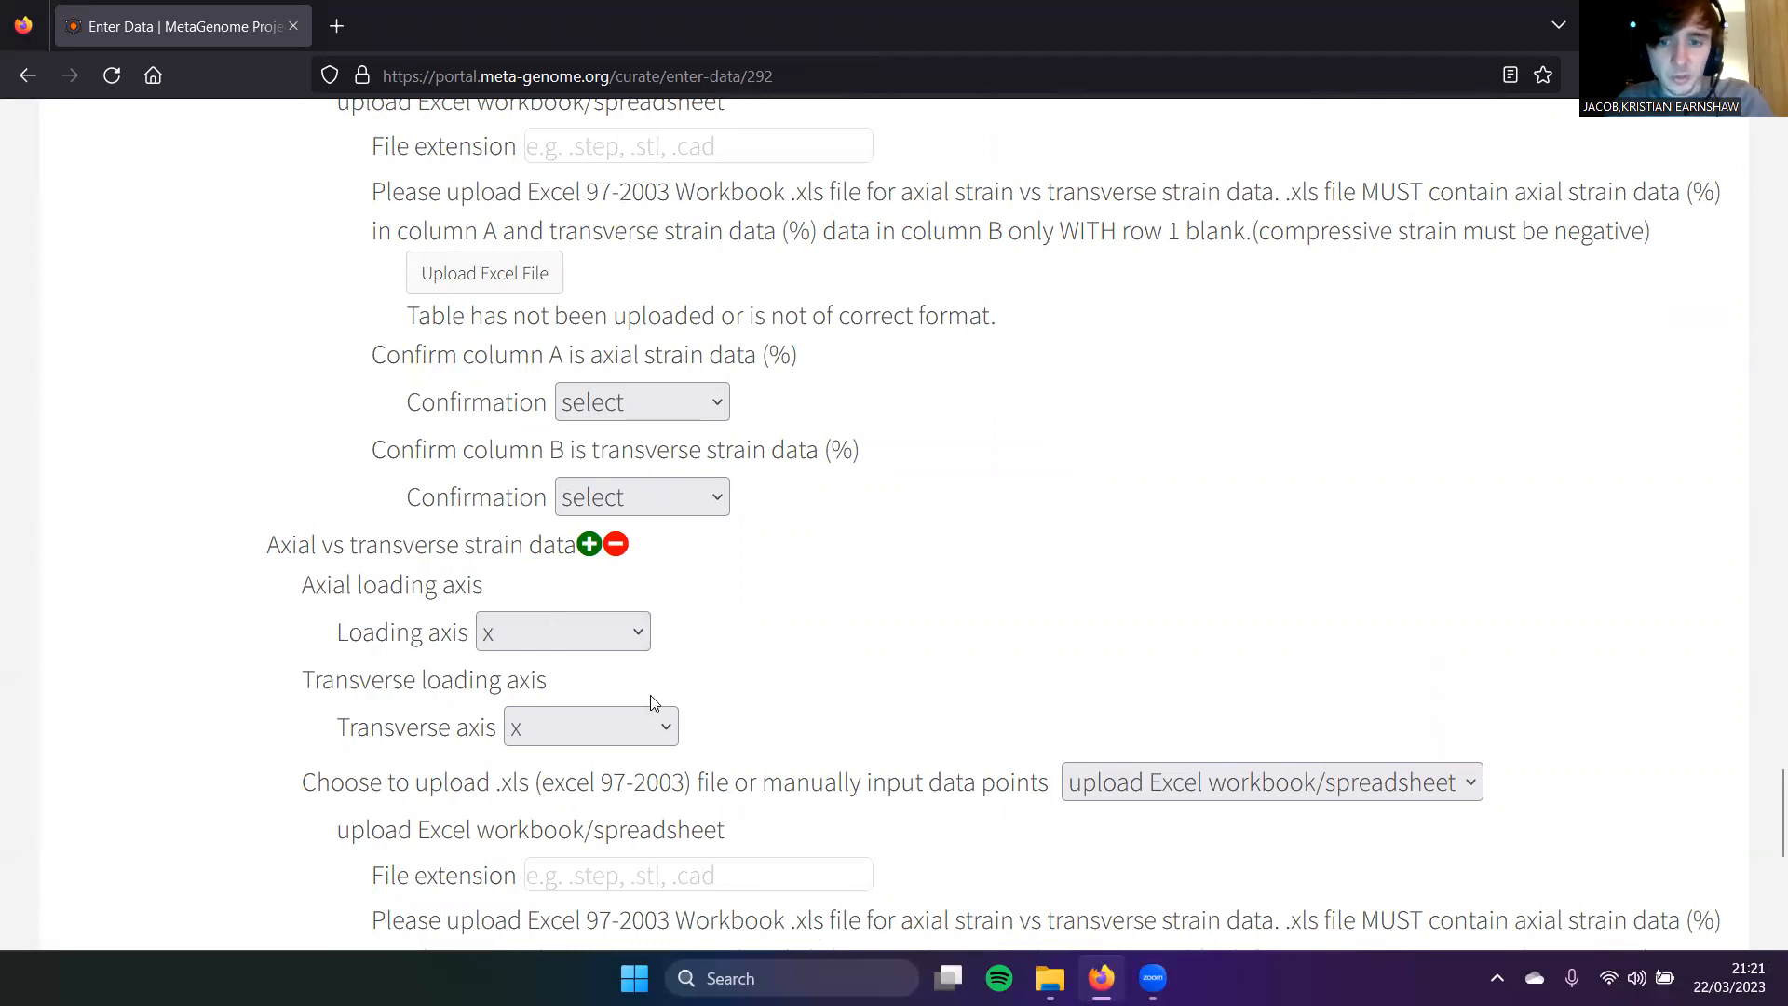
{"action": "scroll", "coordinate": [871, 624], "scroll_direction": "down", "scroll_amount": 6}
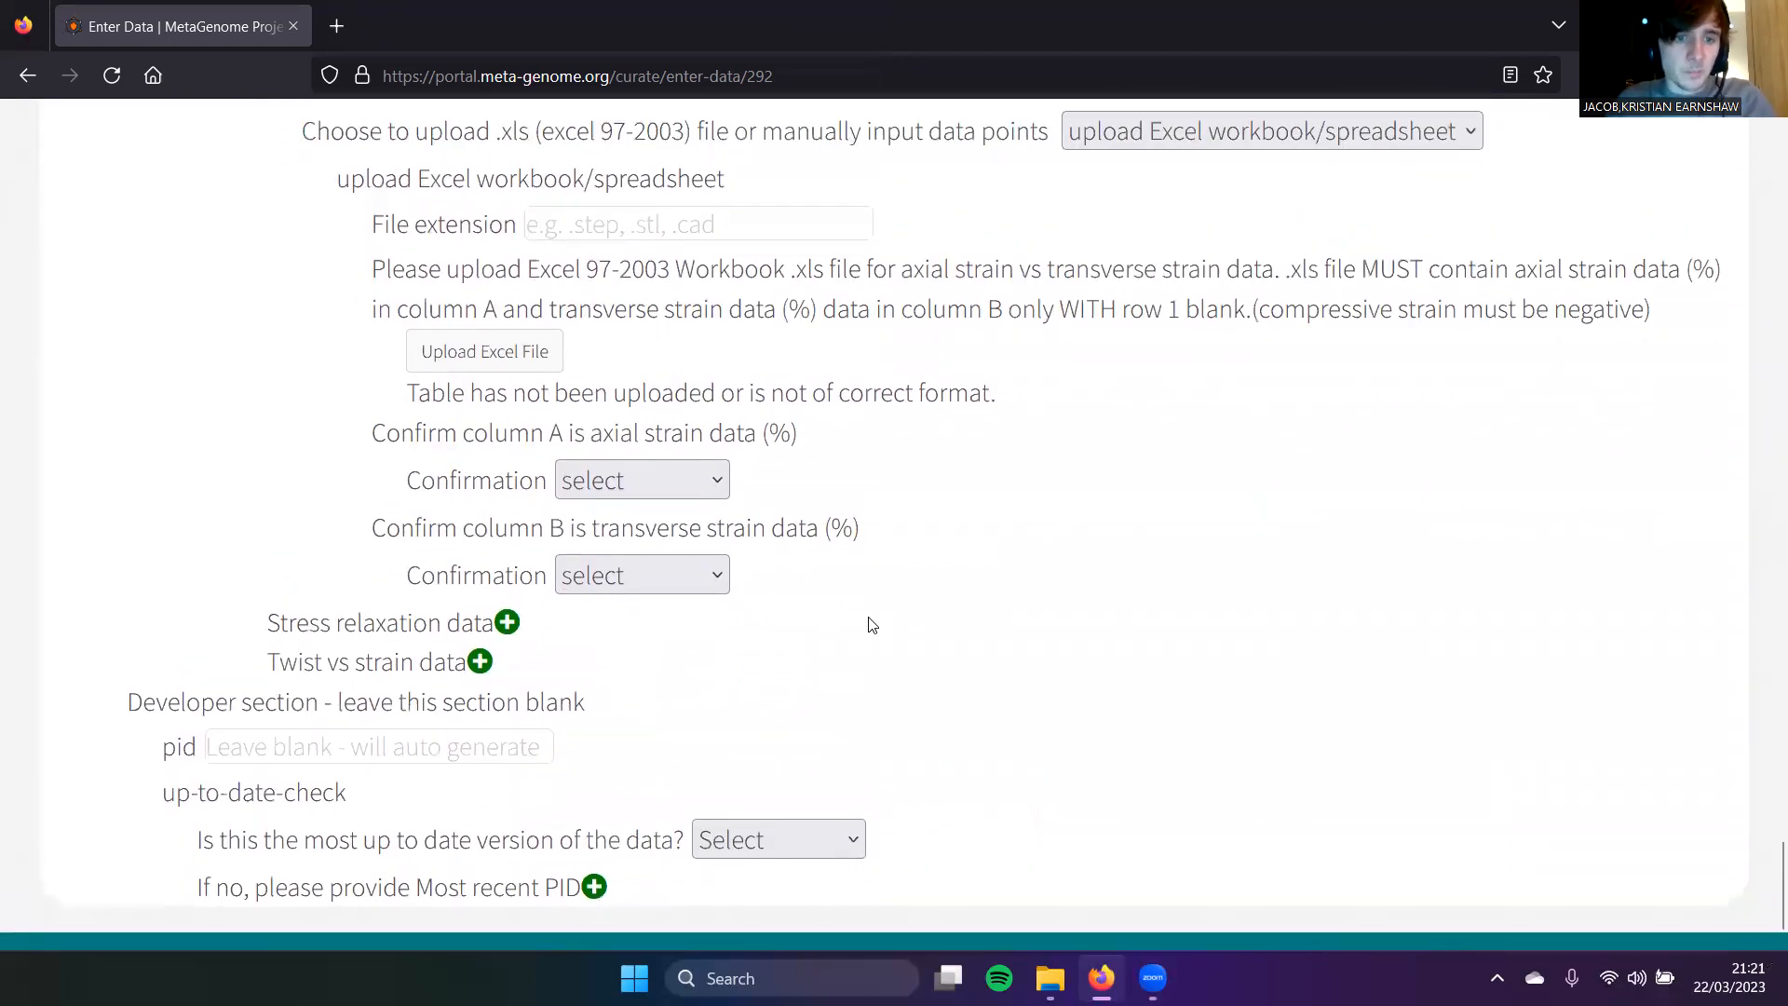
{"action": "scroll", "coordinate": [871, 624], "scroll_direction": "up", "scroll_amount": 6}
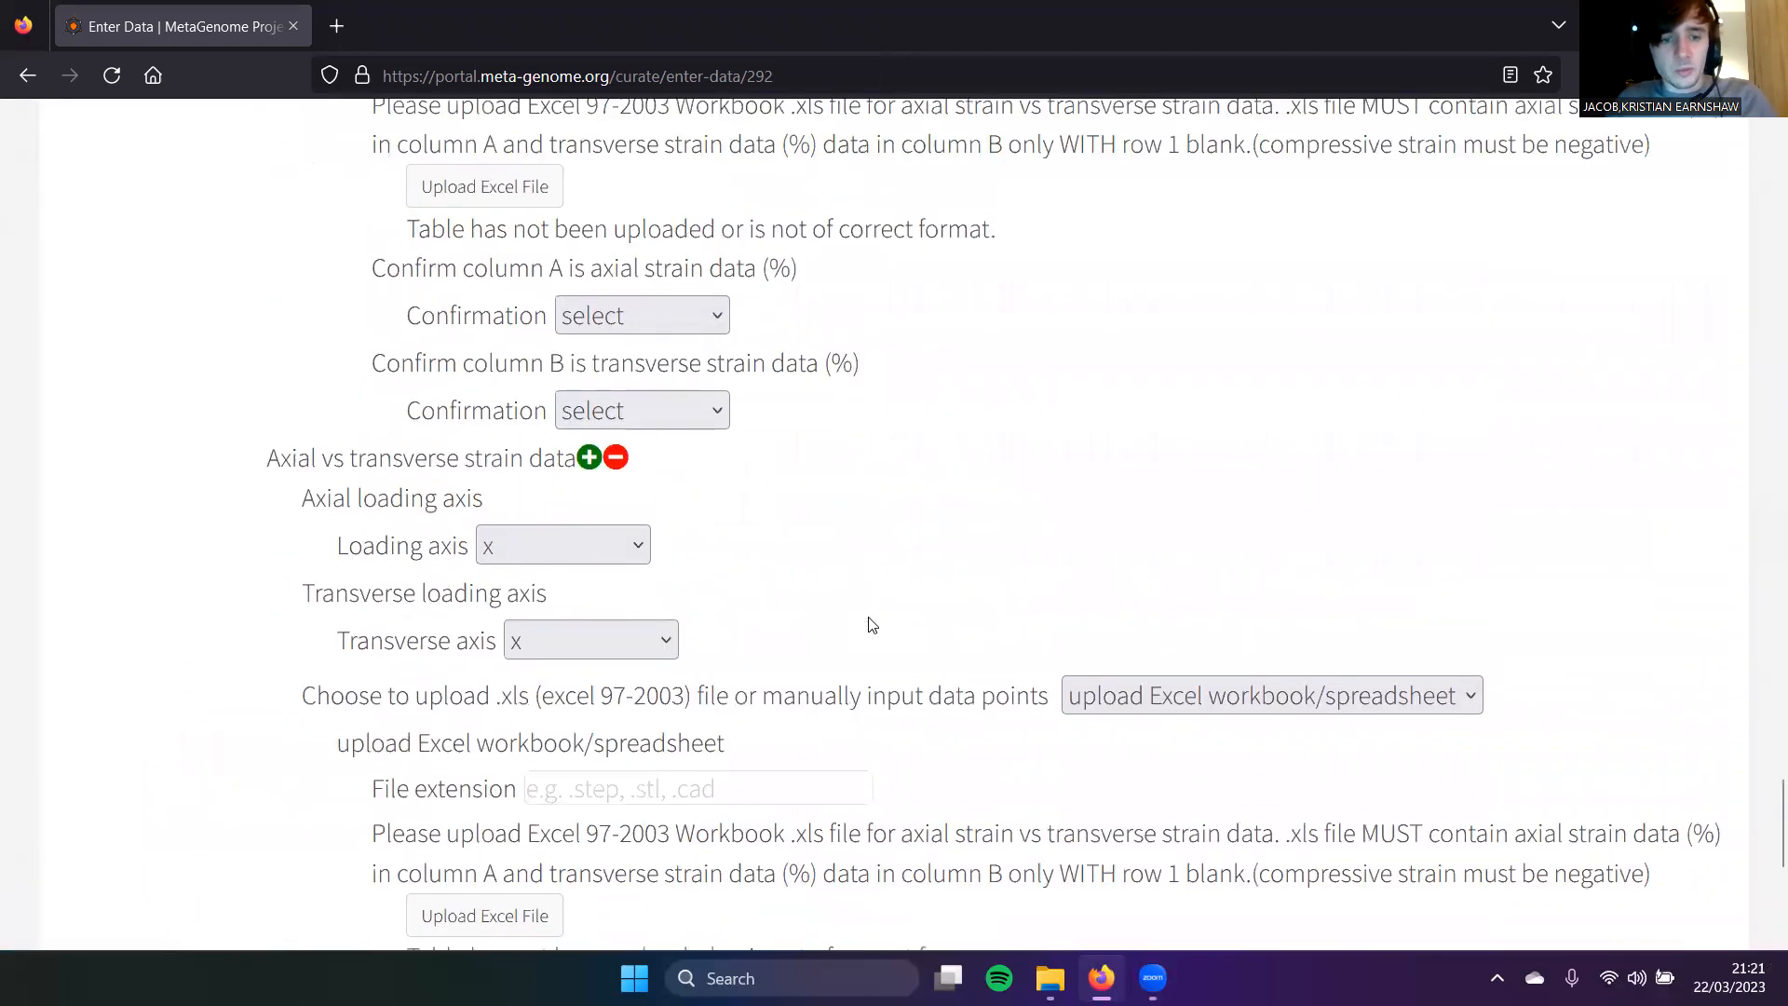
{"action": "scroll", "coordinate": [871, 624], "scroll_direction": "up", "scroll_amount": 5}
{"action": "scroll", "coordinate": [871, 624], "scroll_direction": "up", "scroll_amount": 1}
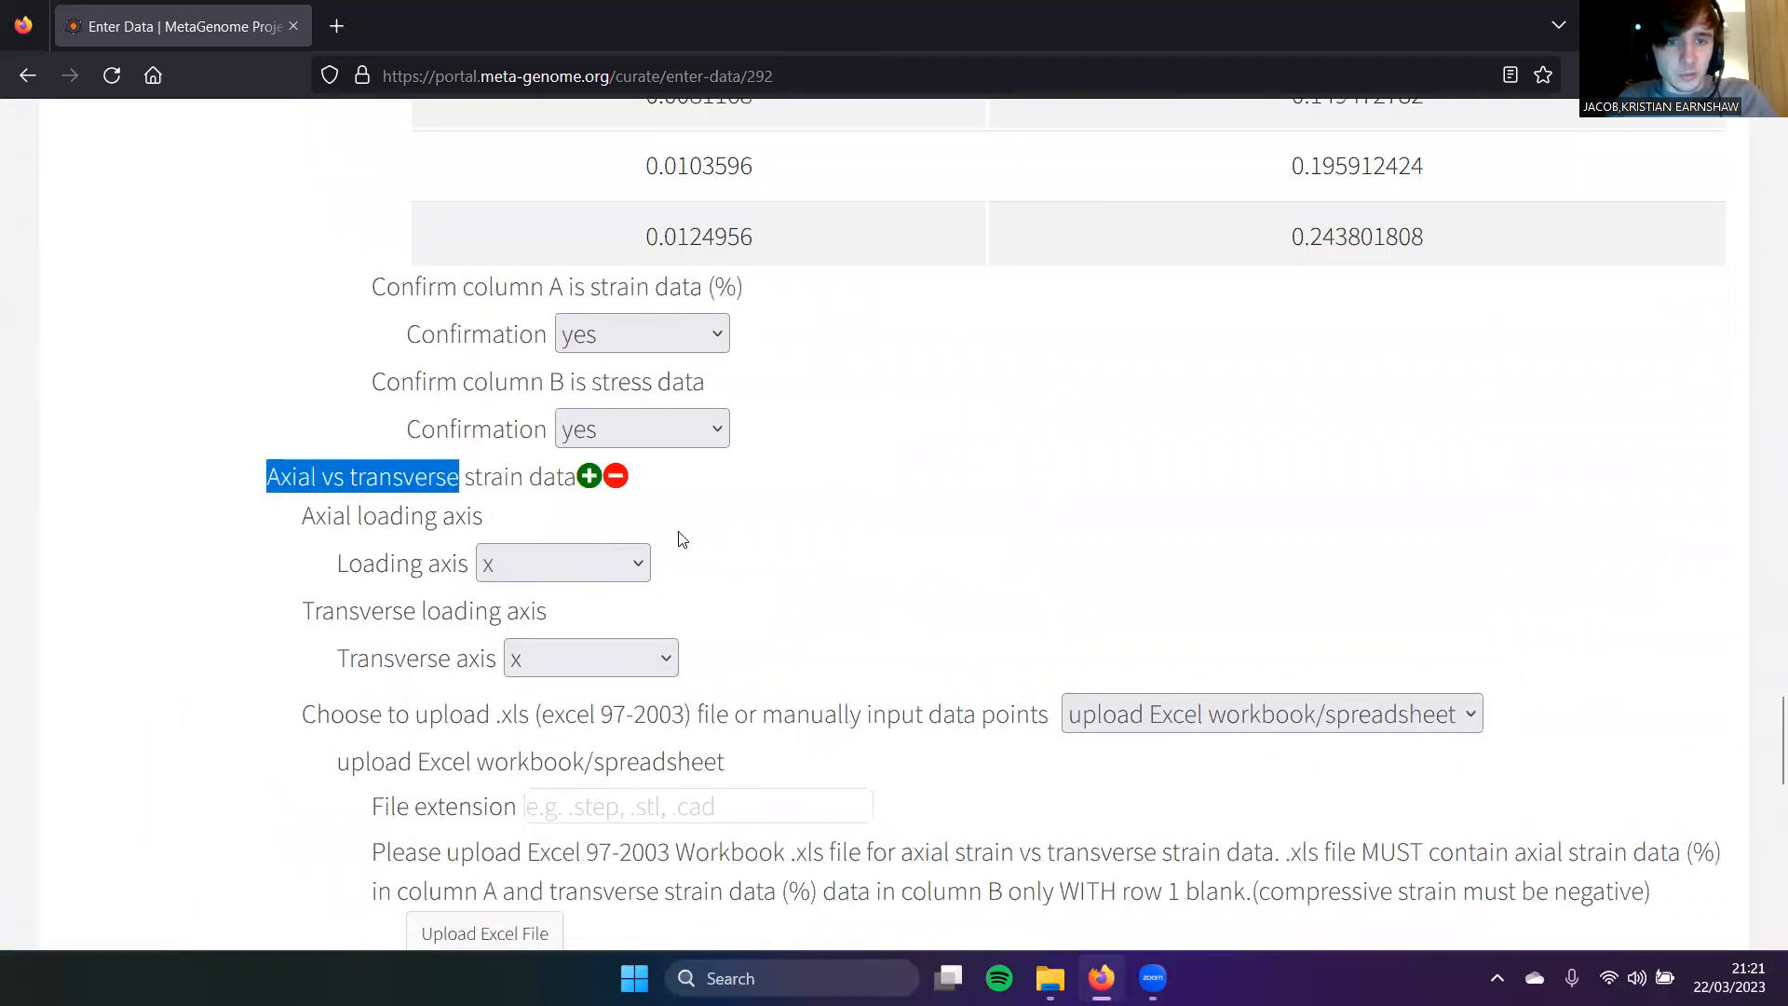
{"action": "left_click", "coordinate": [615, 480]}
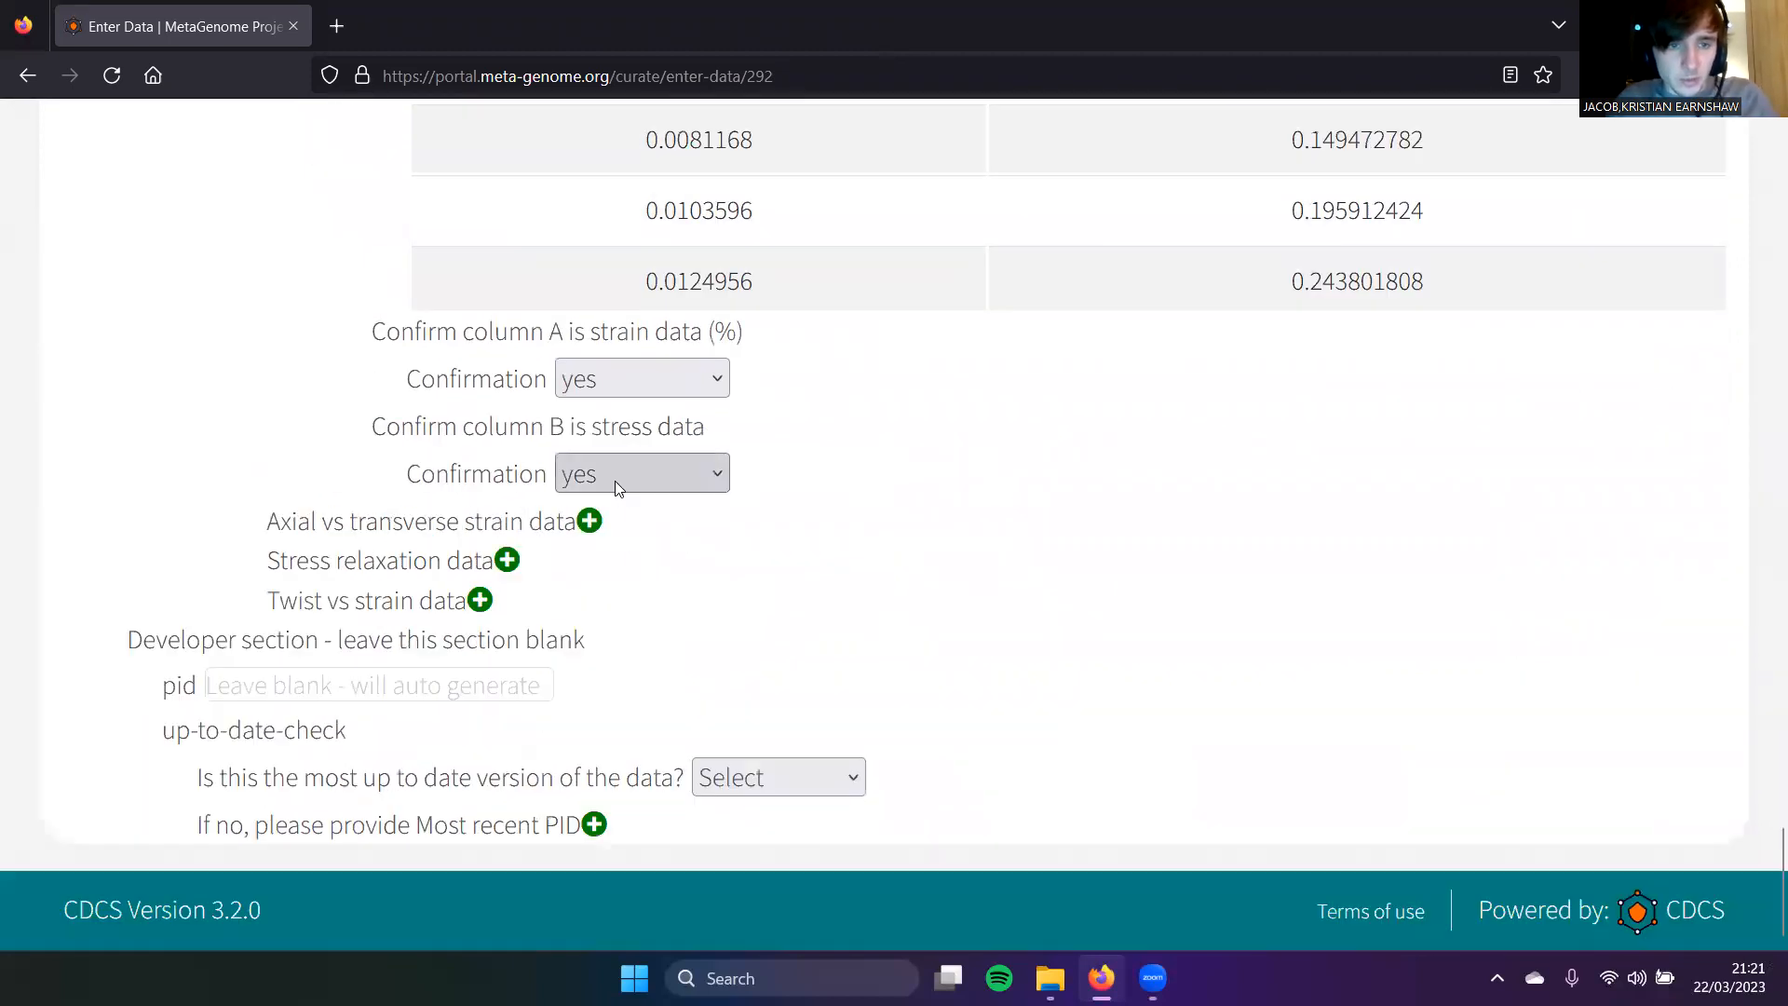
Step: Remove the stress-strain data section and collapse the compressive and tensile modulus sections
{"action": "scroll", "coordinate": [615, 484], "scroll_direction": "up", "scroll_amount": 8}
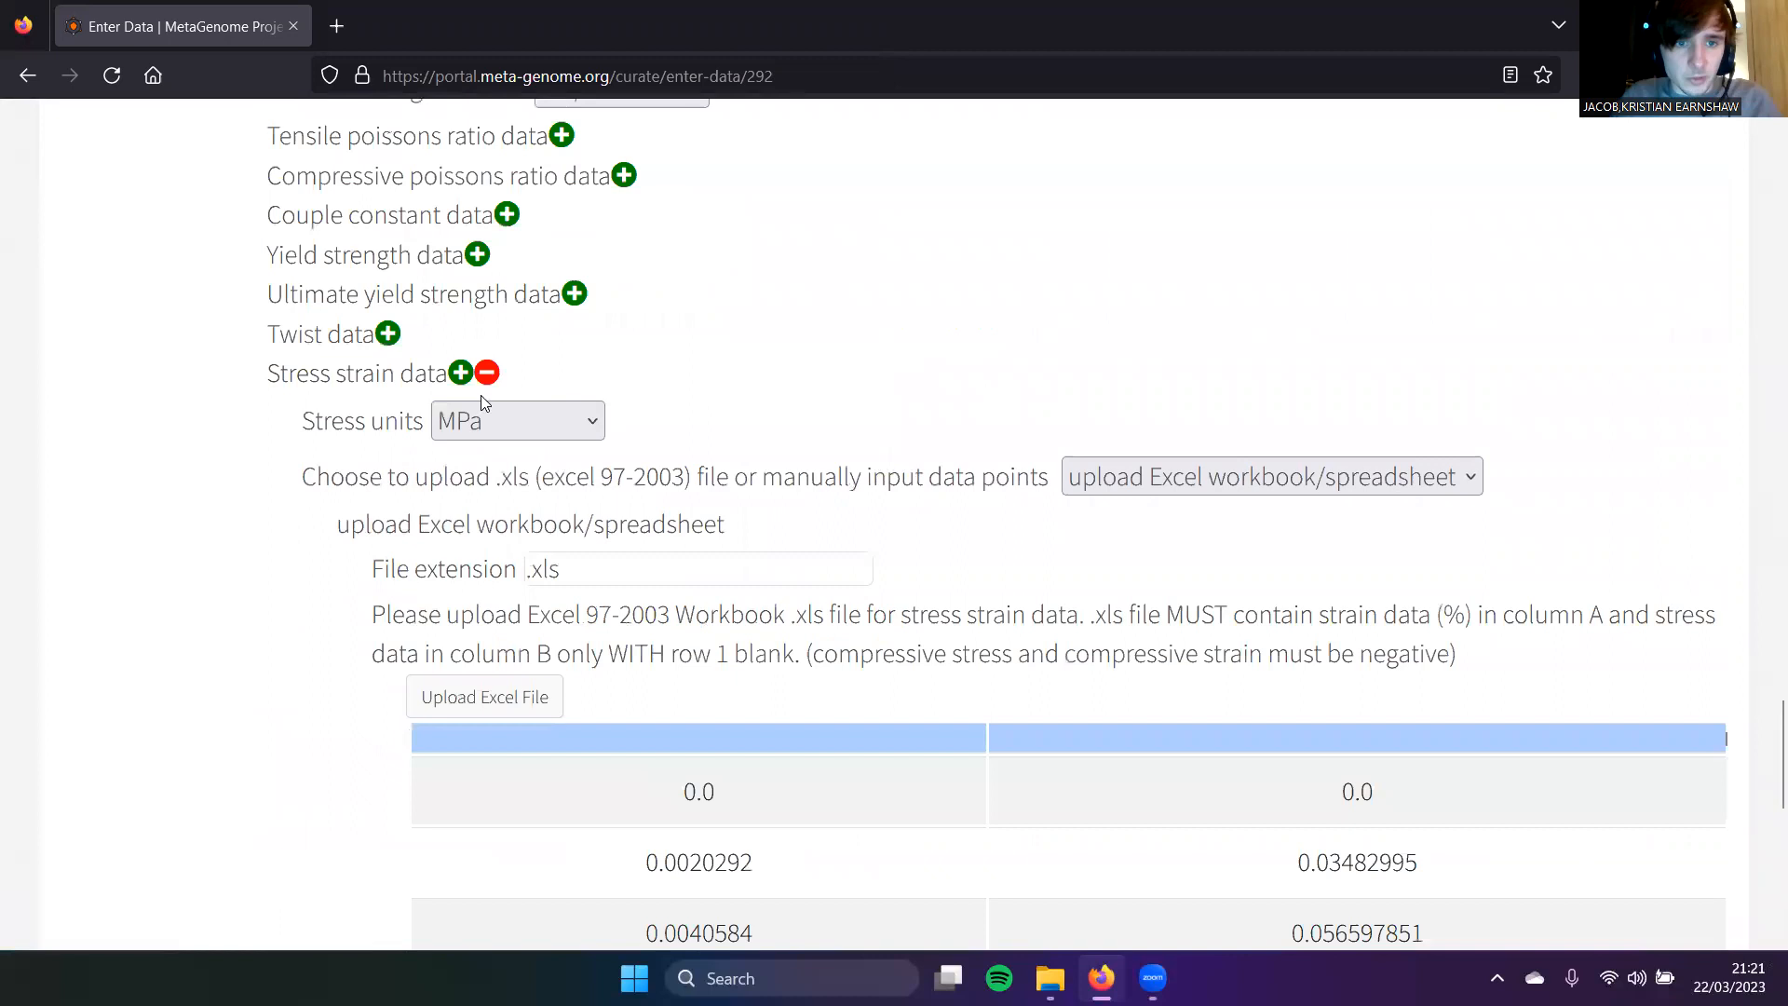
{"action": "left_click", "coordinate": [488, 420]}
{"action": "scroll", "coordinate": [503, 391], "scroll_direction": "up", "scroll_amount": 8}
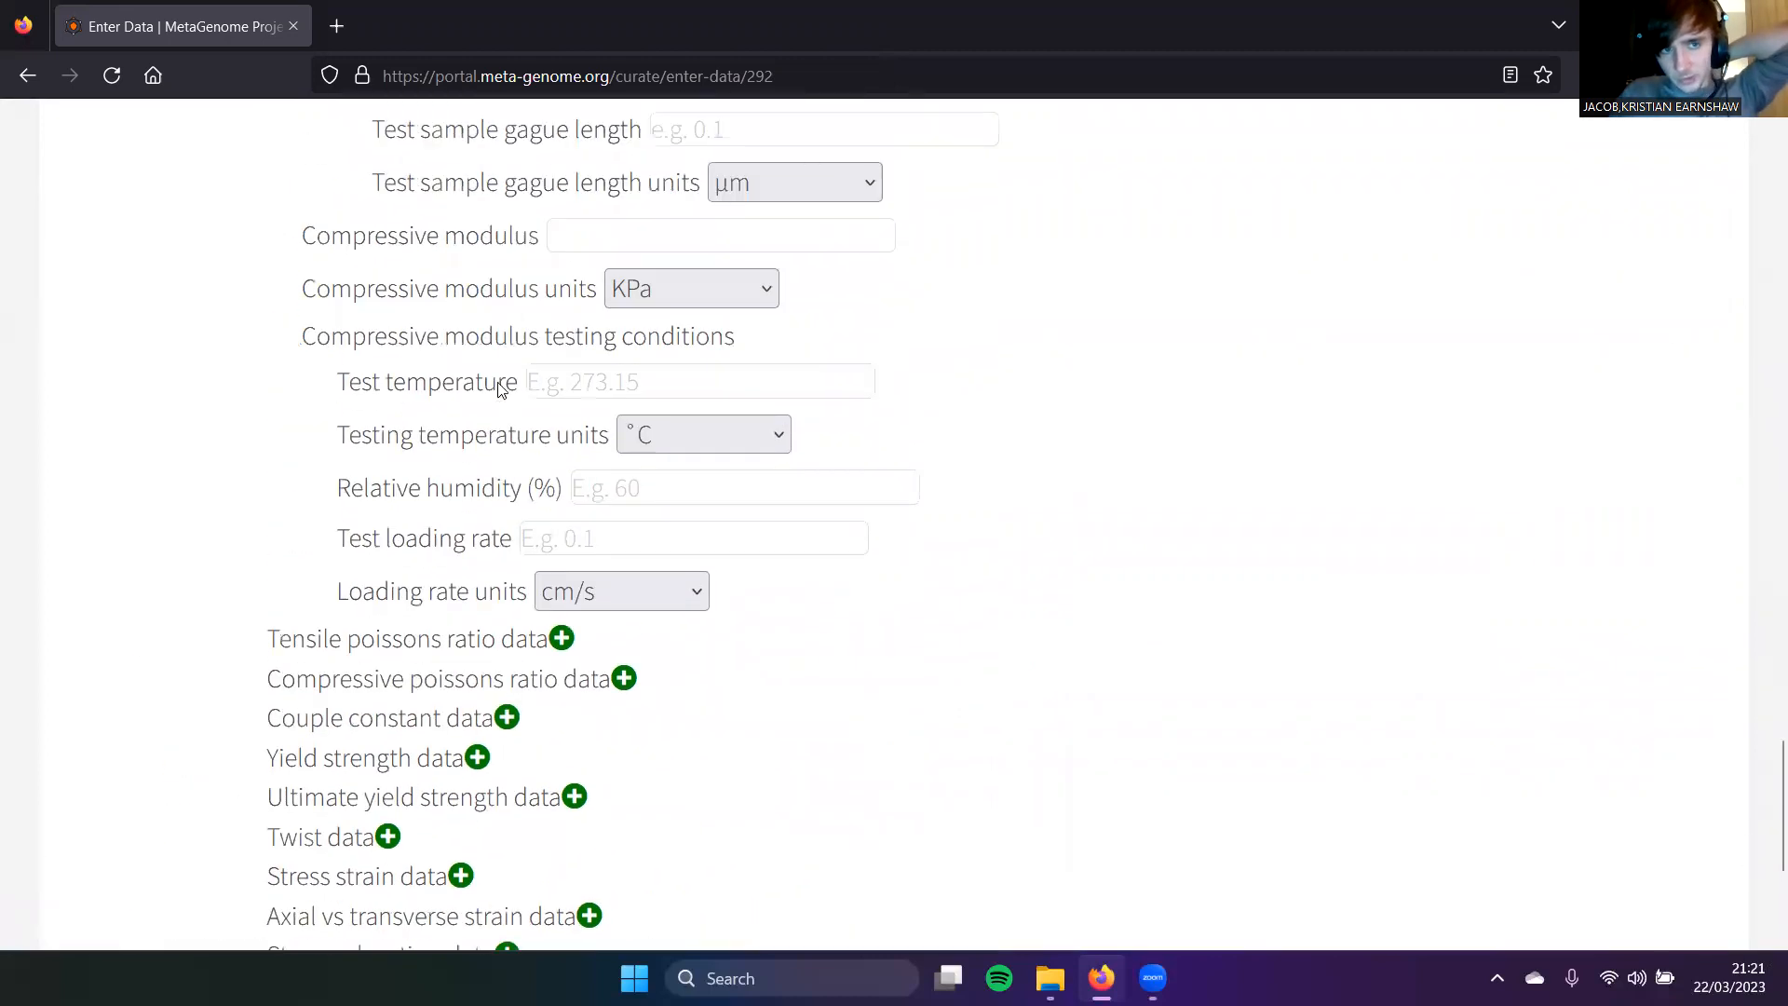
{"action": "scroll", "coordinate": [501, 335], "scroll_direction": "up", "scroll_amount": 3}
{"action": "left_click", "coordinate": [570, 571]}
{"action": "scroll", "coordinate": [606, 418], "scroll_direction": "up", "scroll_amount": 8}
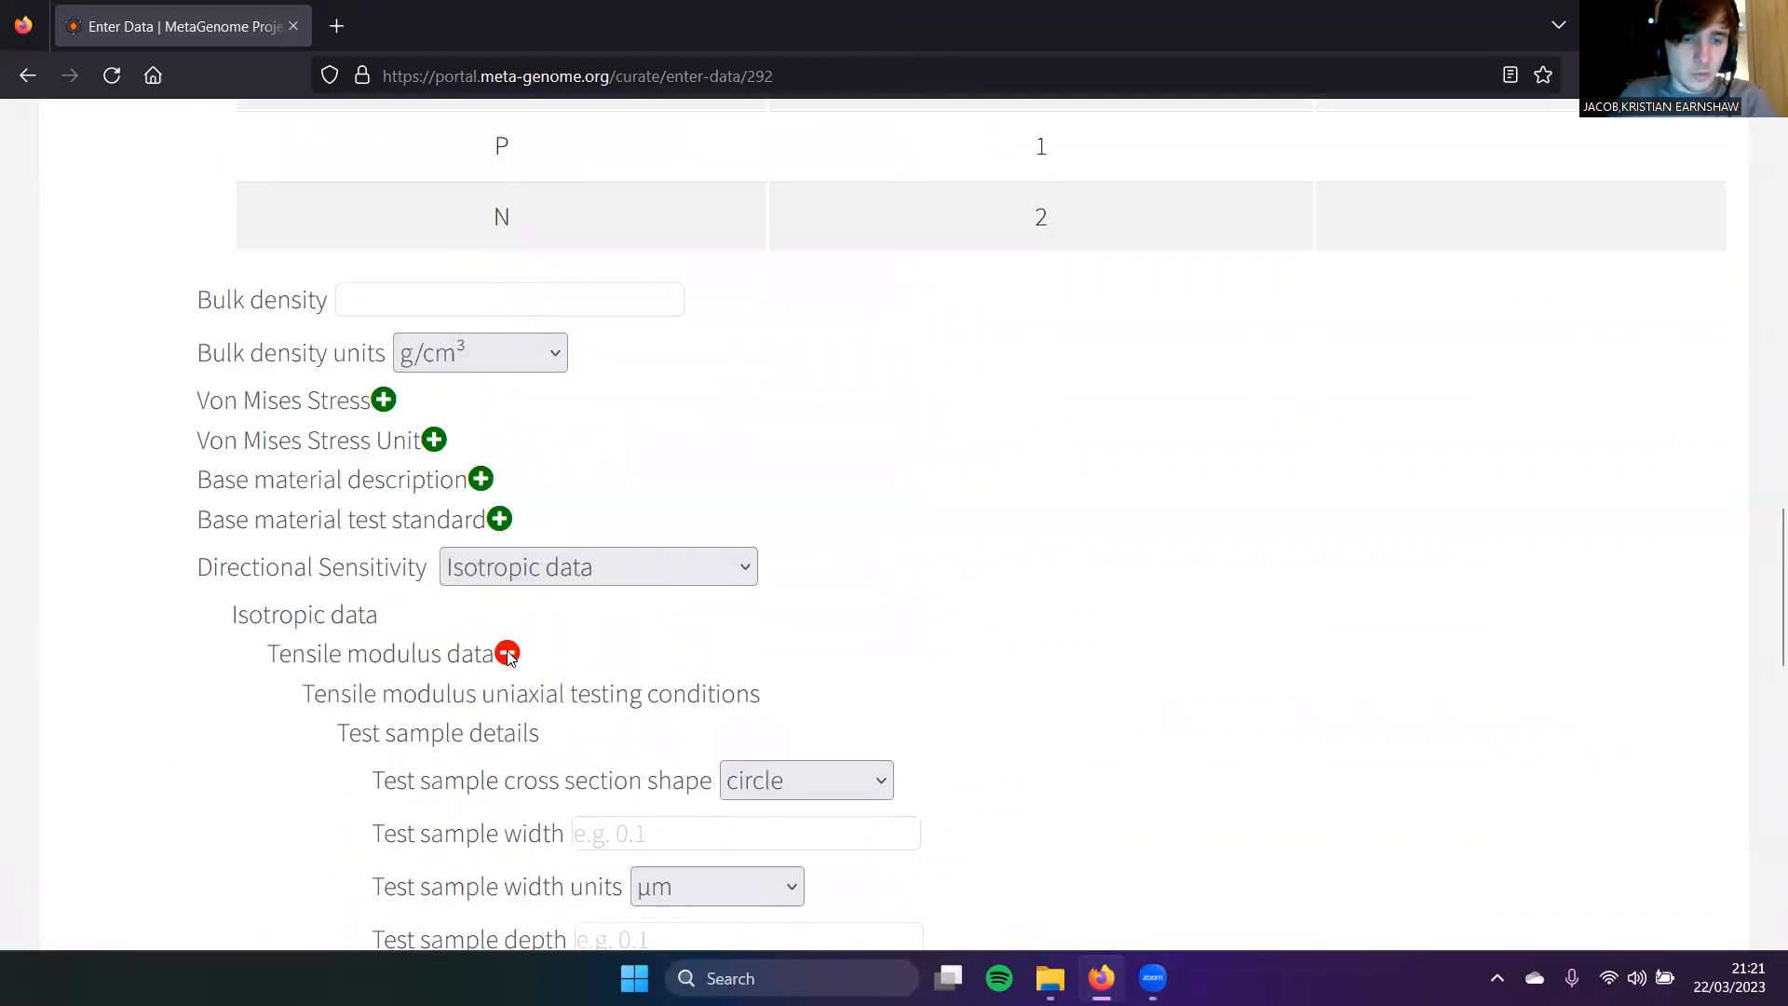
{"action": "left_click", "coordinate": [508, 655]}
{"action": "scroll", "coordinate": [539, 518], "scroll_direction": "up", "scroll_amount": 3}
Step: Enter 123 as the bulk density
{"action": "left_click", "coordinate": [402, 673]}
{"action": "type", "text": "123"}
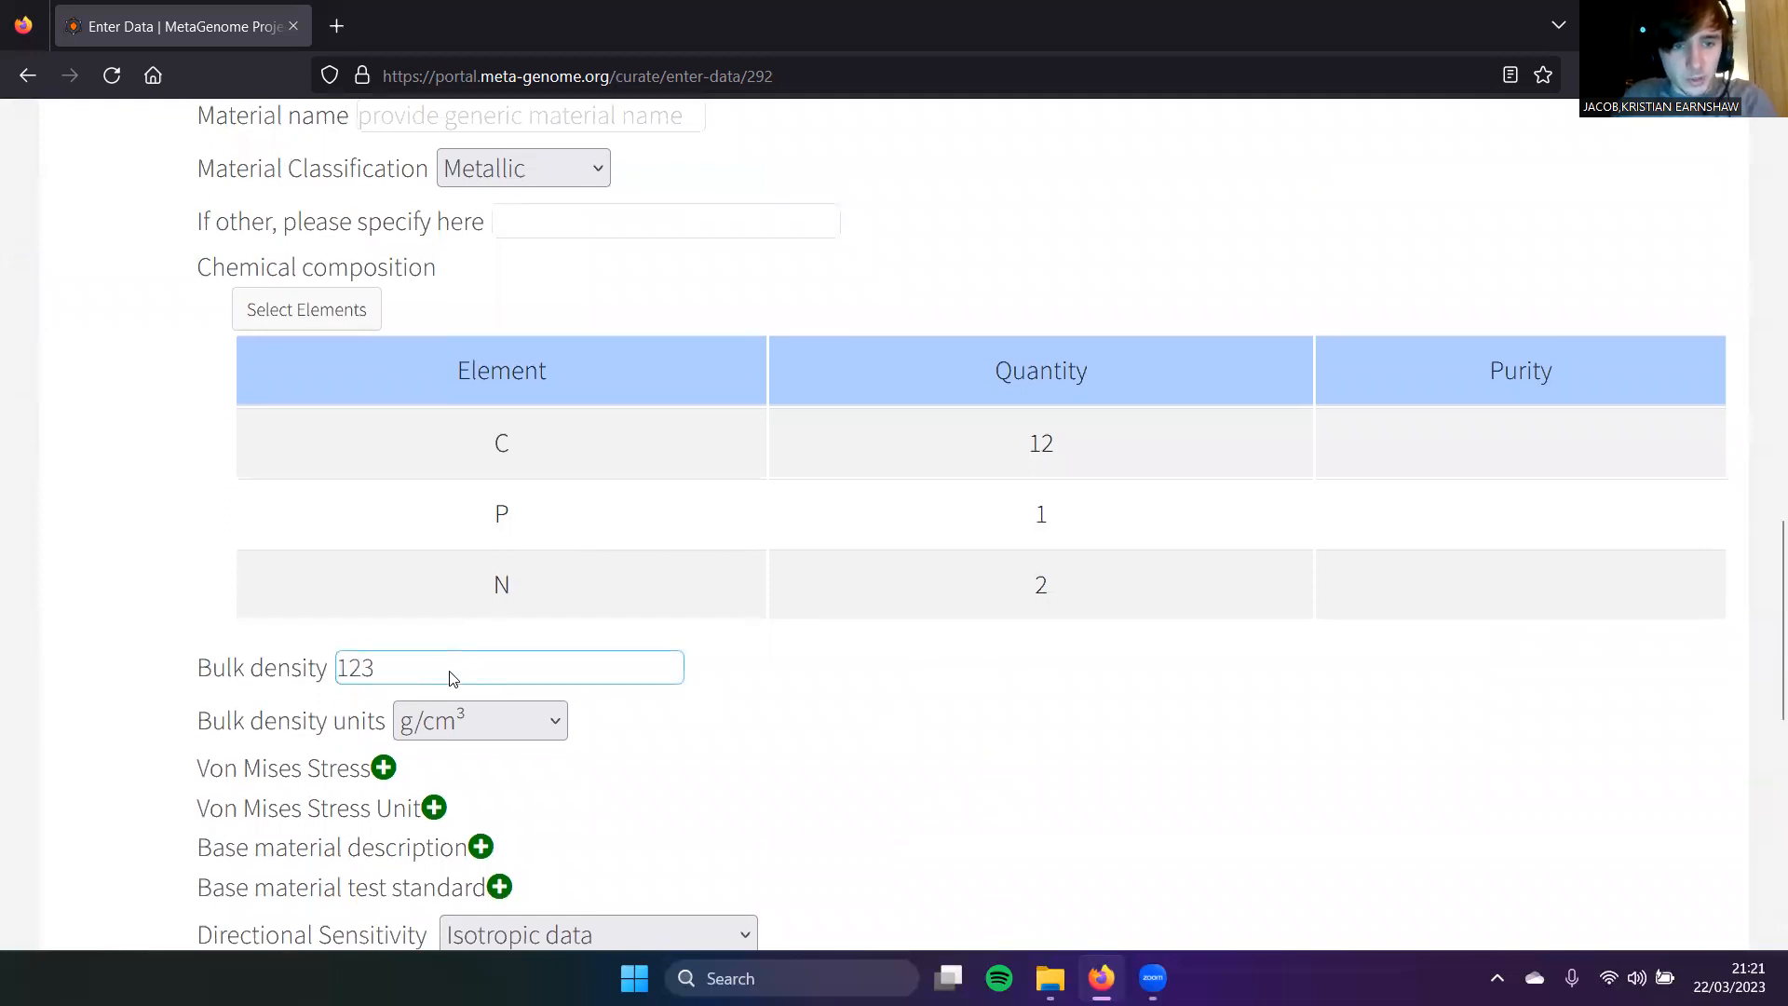
{"action": "scroll", "coordinate": [452, 670], "scroll_direction": "down", "scroll_amount": 4}
{"action": "scroll", "coordinate": [601, 595], "scroll_direction": "up", "scroll_amount": 10}
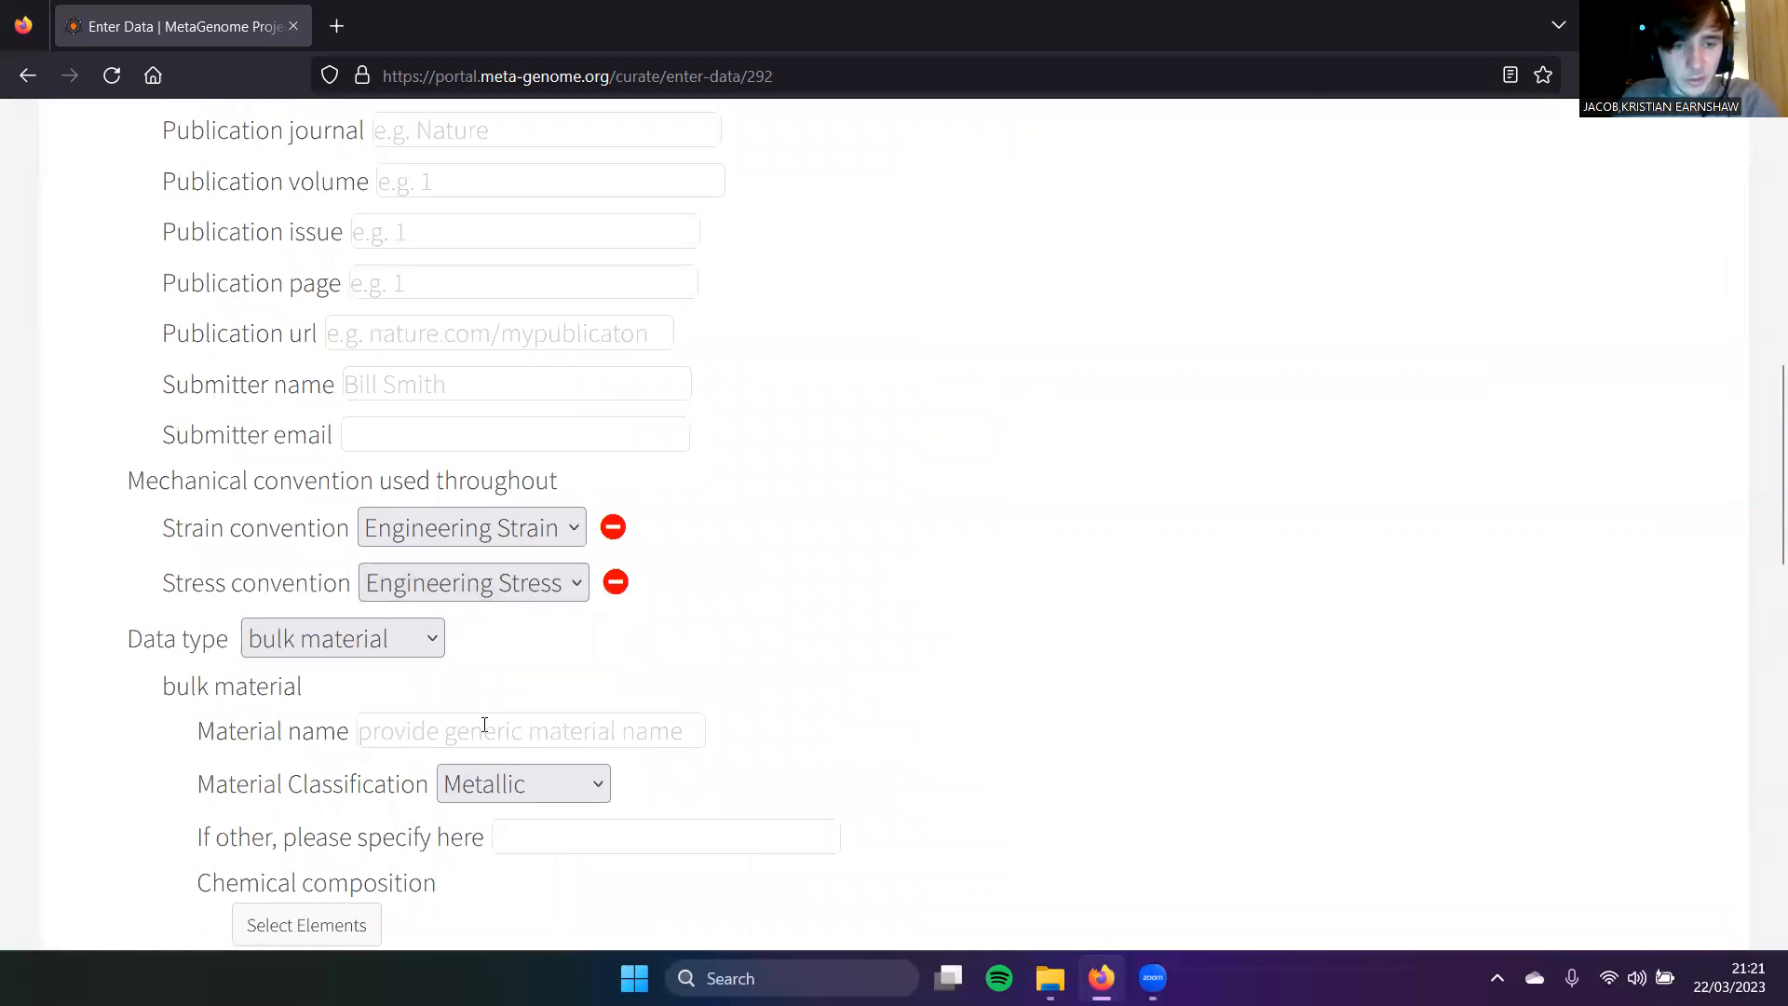
{"action": "scroll", "coordinate": [611, 770], "scroll_direction": "down", "scroll_amount": 1}
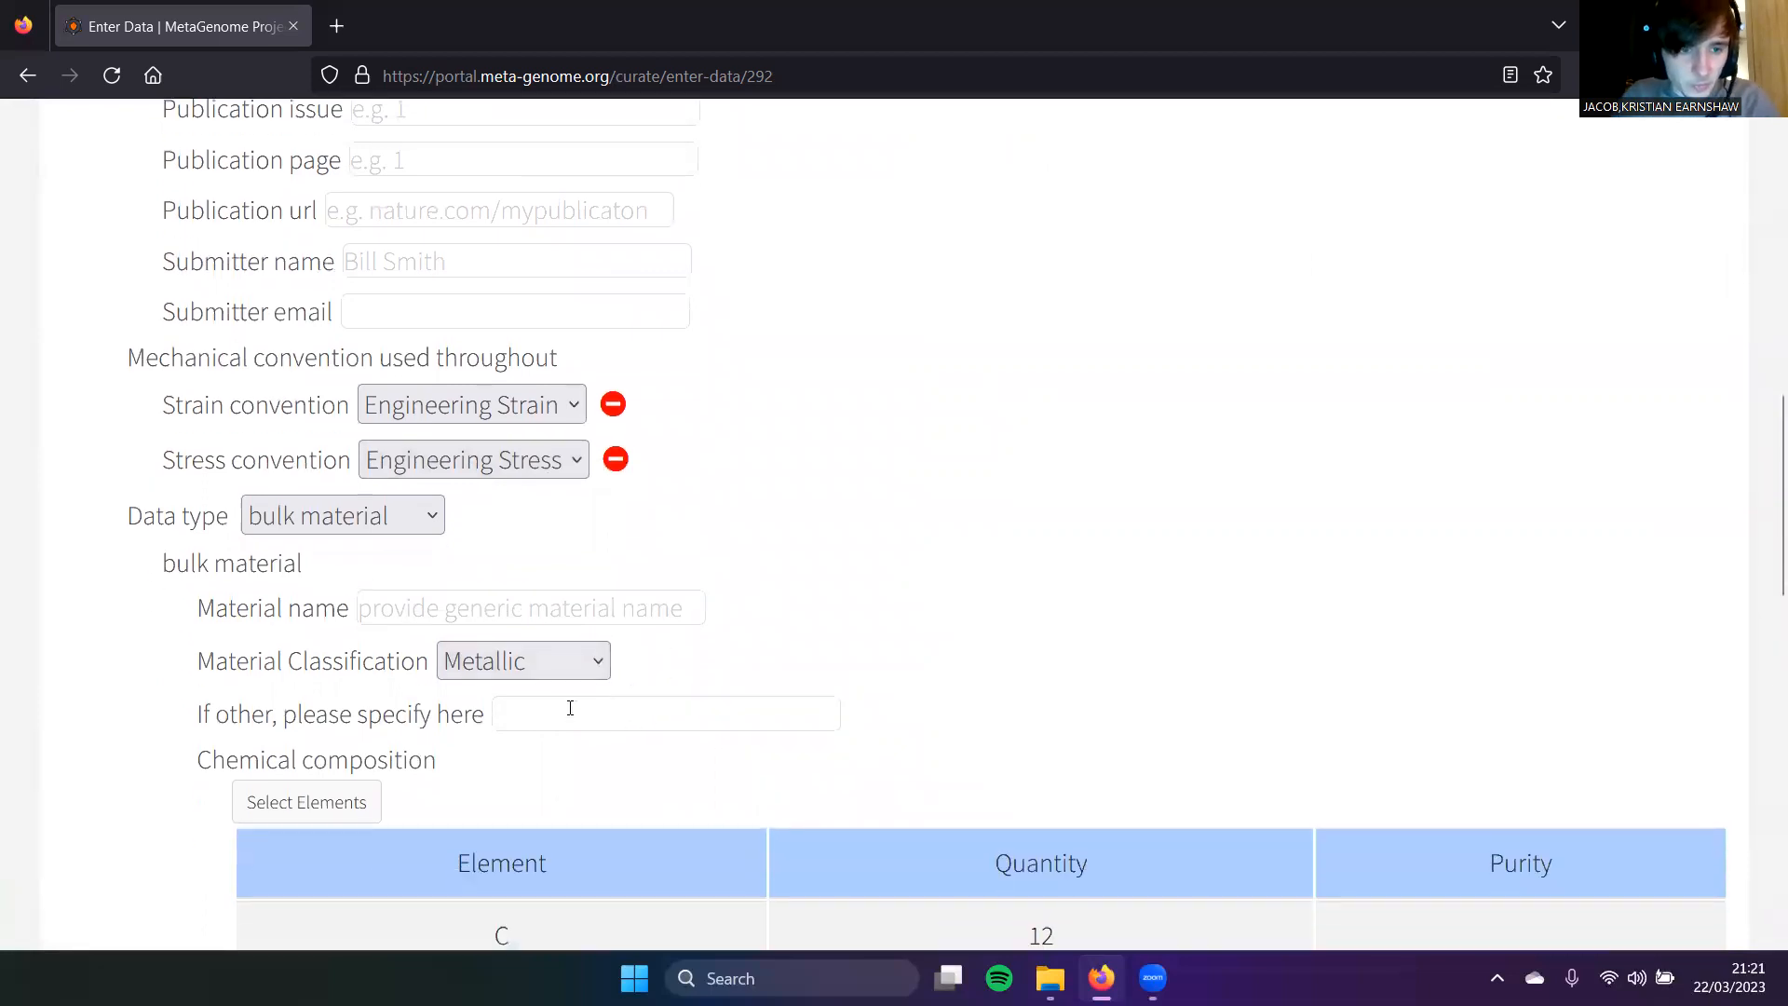
Step: Enter nylon as the bulk material name
{"action": "left_click", "coordinate": [476, 609]}
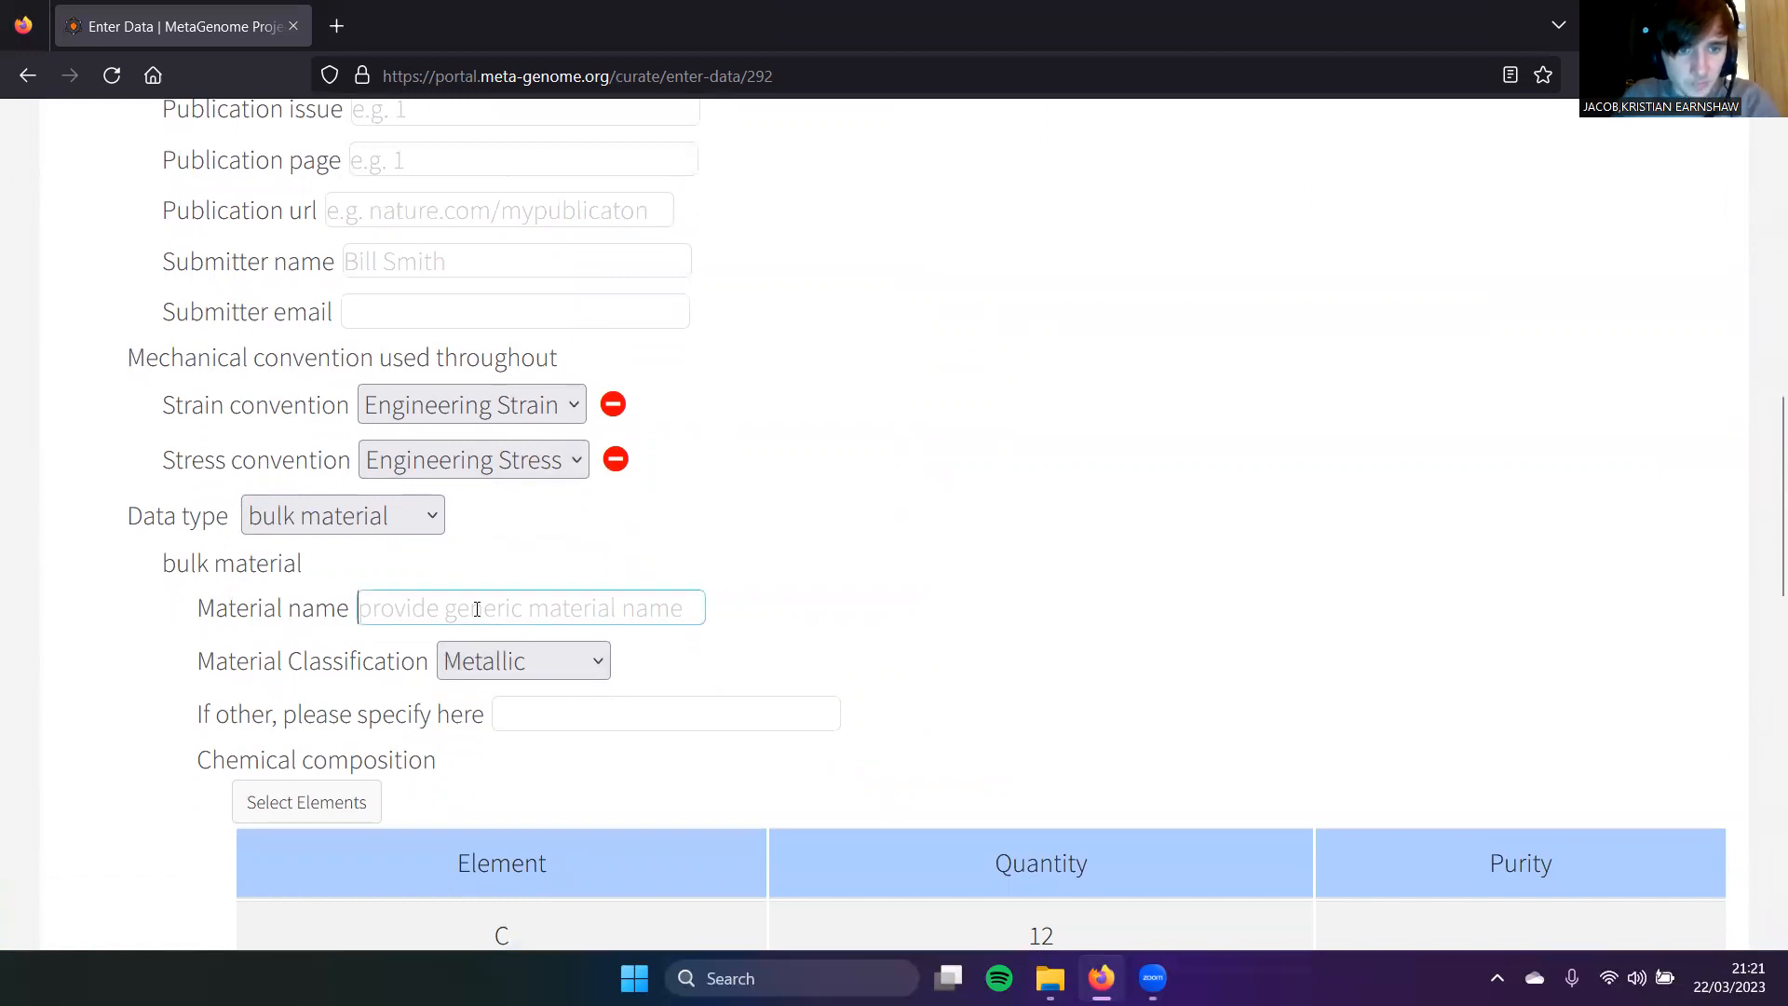
{"action": "type", "text": "nylon"}
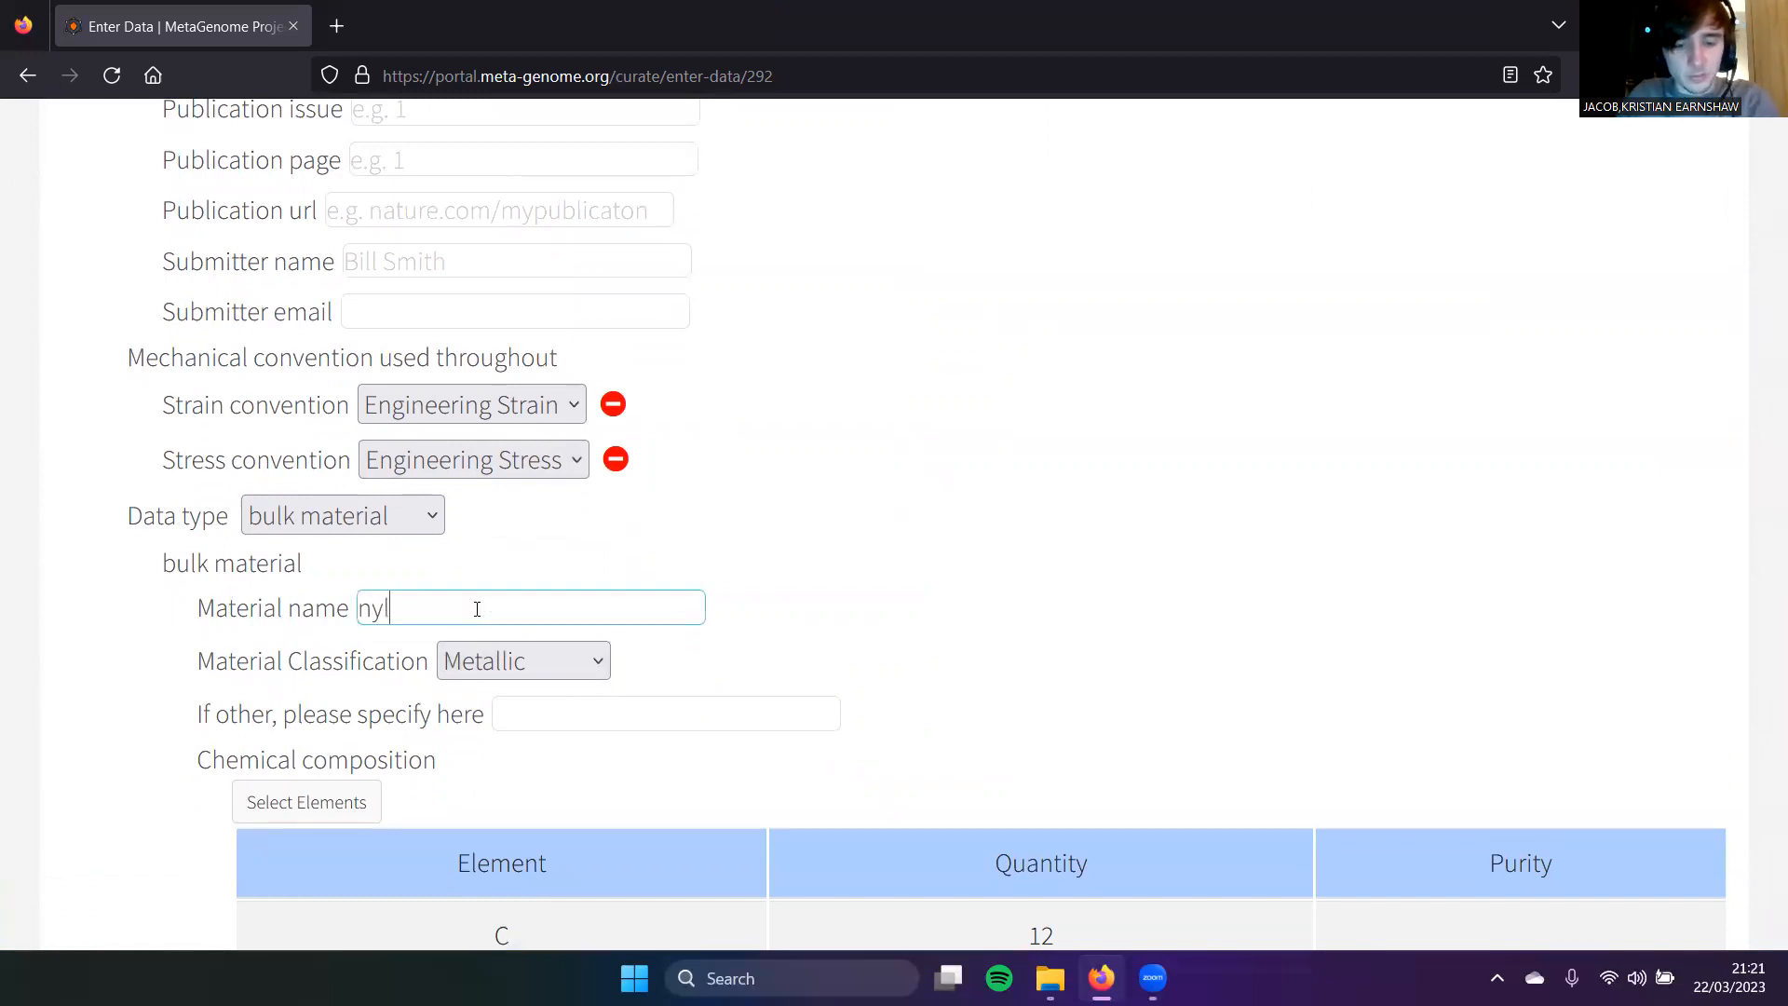
{"action": "left_click", "coordinate": [589, 707]}
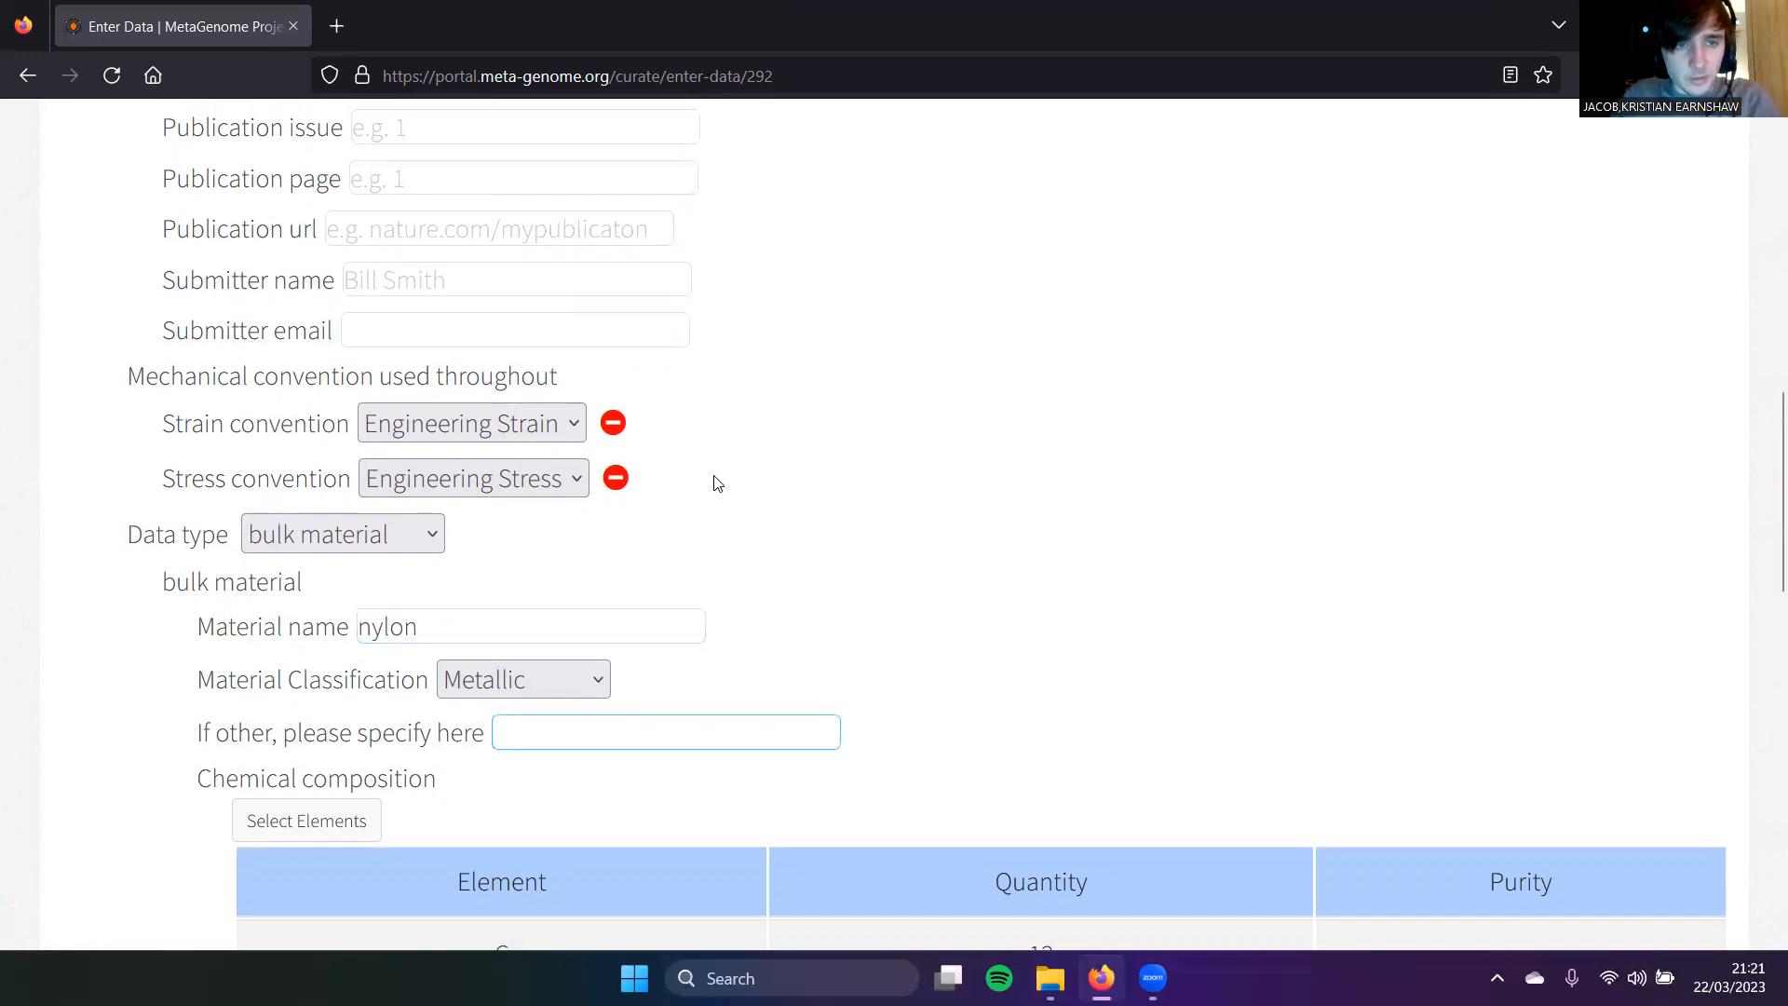
{"action": "scroll", "coordinate": [566, 483], "scroll_direction": "up", "scroll_amount": 7}
{"action": "scroll", "coordinate": [475, 535], "scroll_direction": "down", "scroll_amount": 3}
Step: Fill in publication title 'title', numeric fields 1, 1, 1 and 11, and journal 'journal'
{"action": "left_click", "coordinate": [468, 514]}
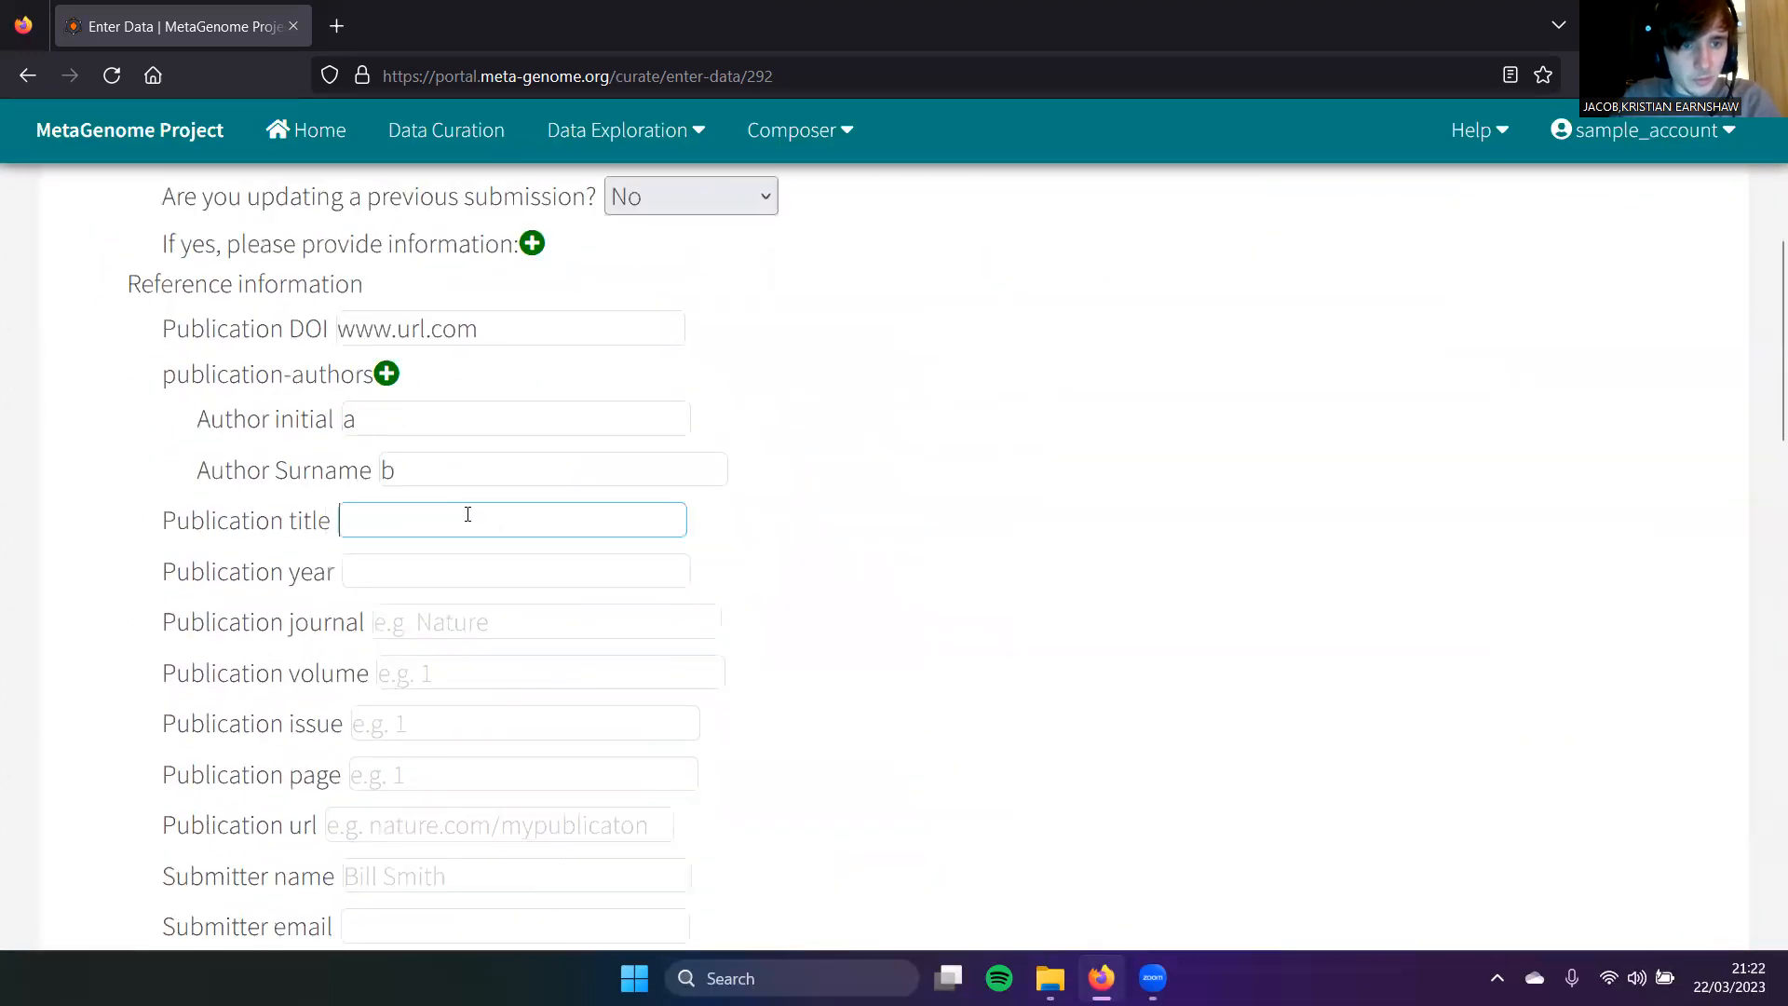
{"action": "type", "text": "title"}
{"action": "key", "text": "Tab"}
{"action": "type", "text": "1"}
{"action": "key", "text": "Tab"}
{"action": "type", "text": "1"}
{"action": "key", "text": "Tab"}
{"action": "type", "text": "1"}
{"action": "key", "text": "Tab"}
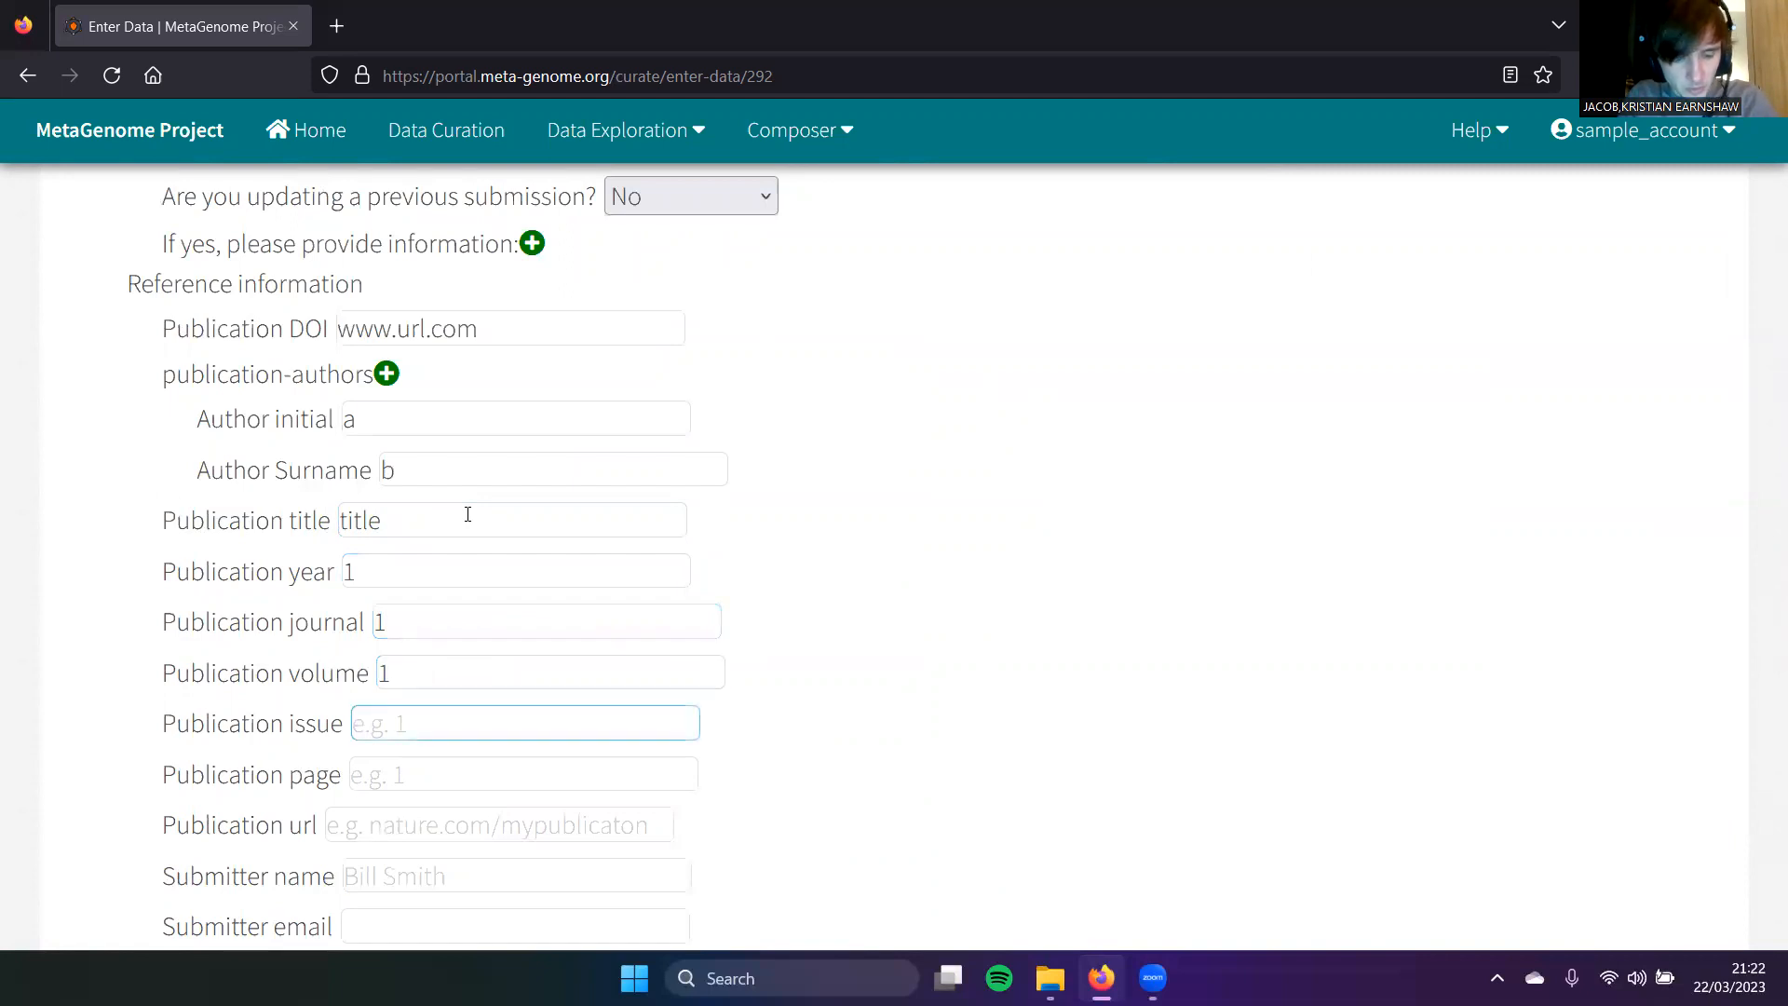
{"action": "type", "text": "11"}
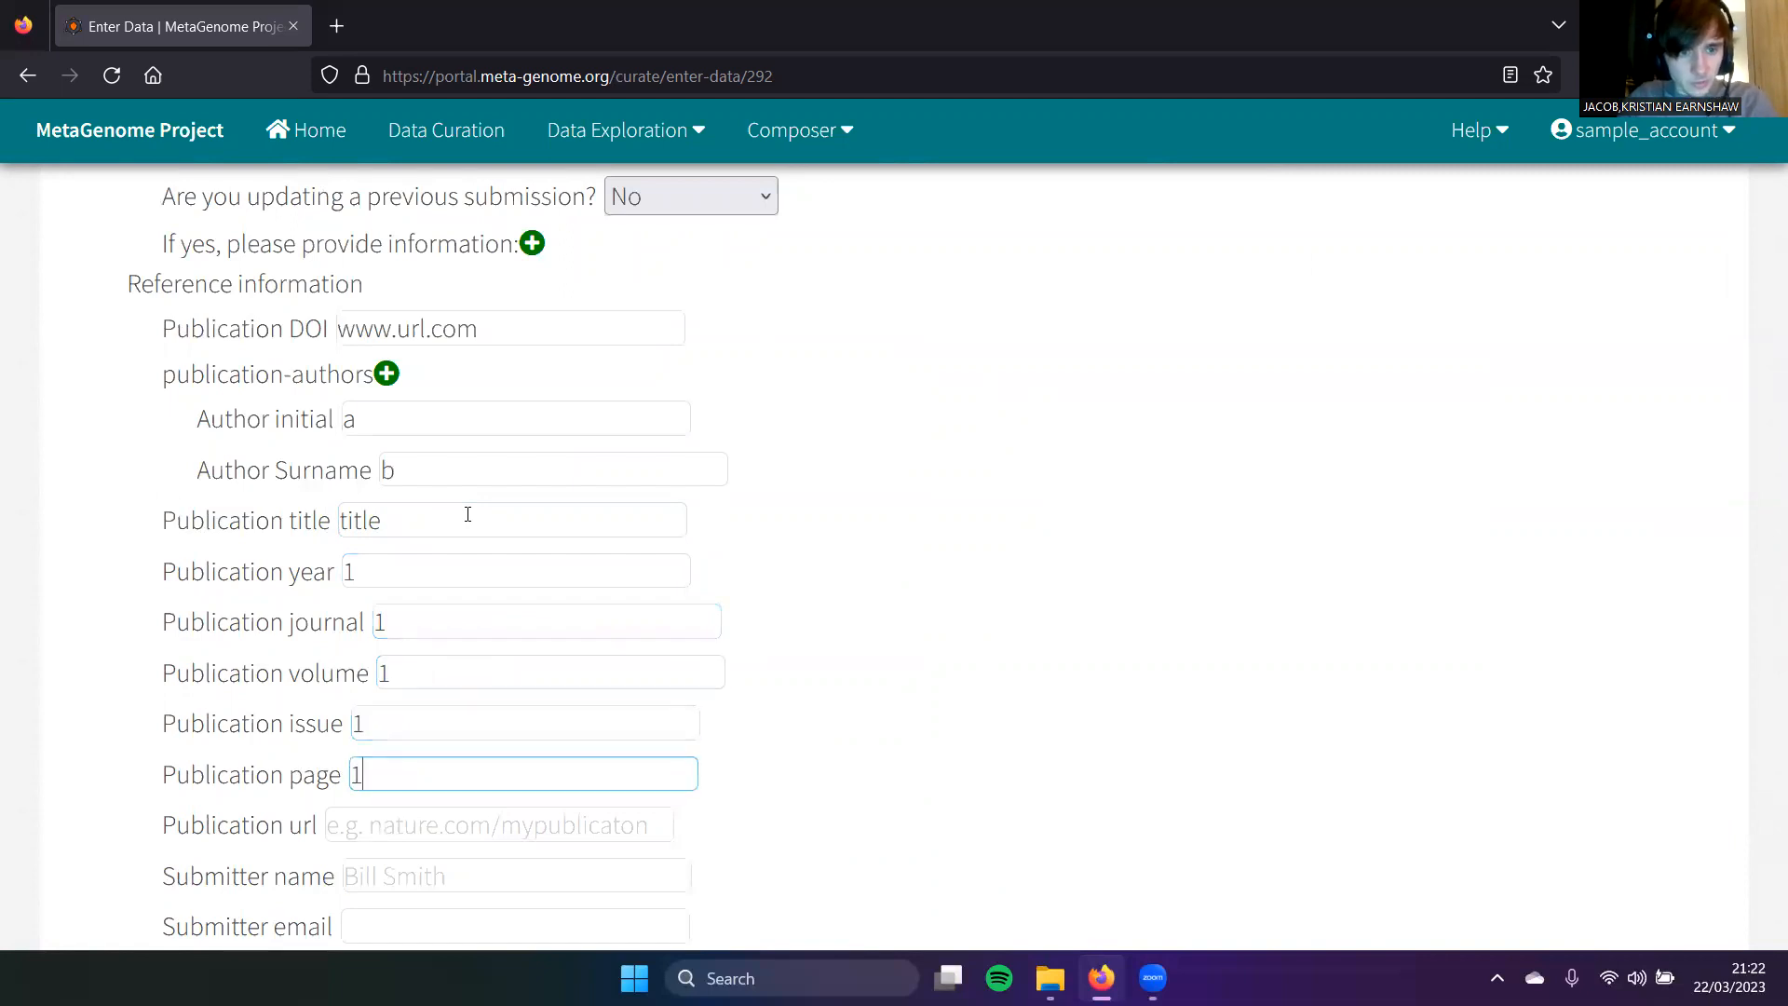
{"action": "left_click_drag", "start_coordinate": [420, 618], "coordinate": [162, 628]}
{"action": "type", "text": "journal"}
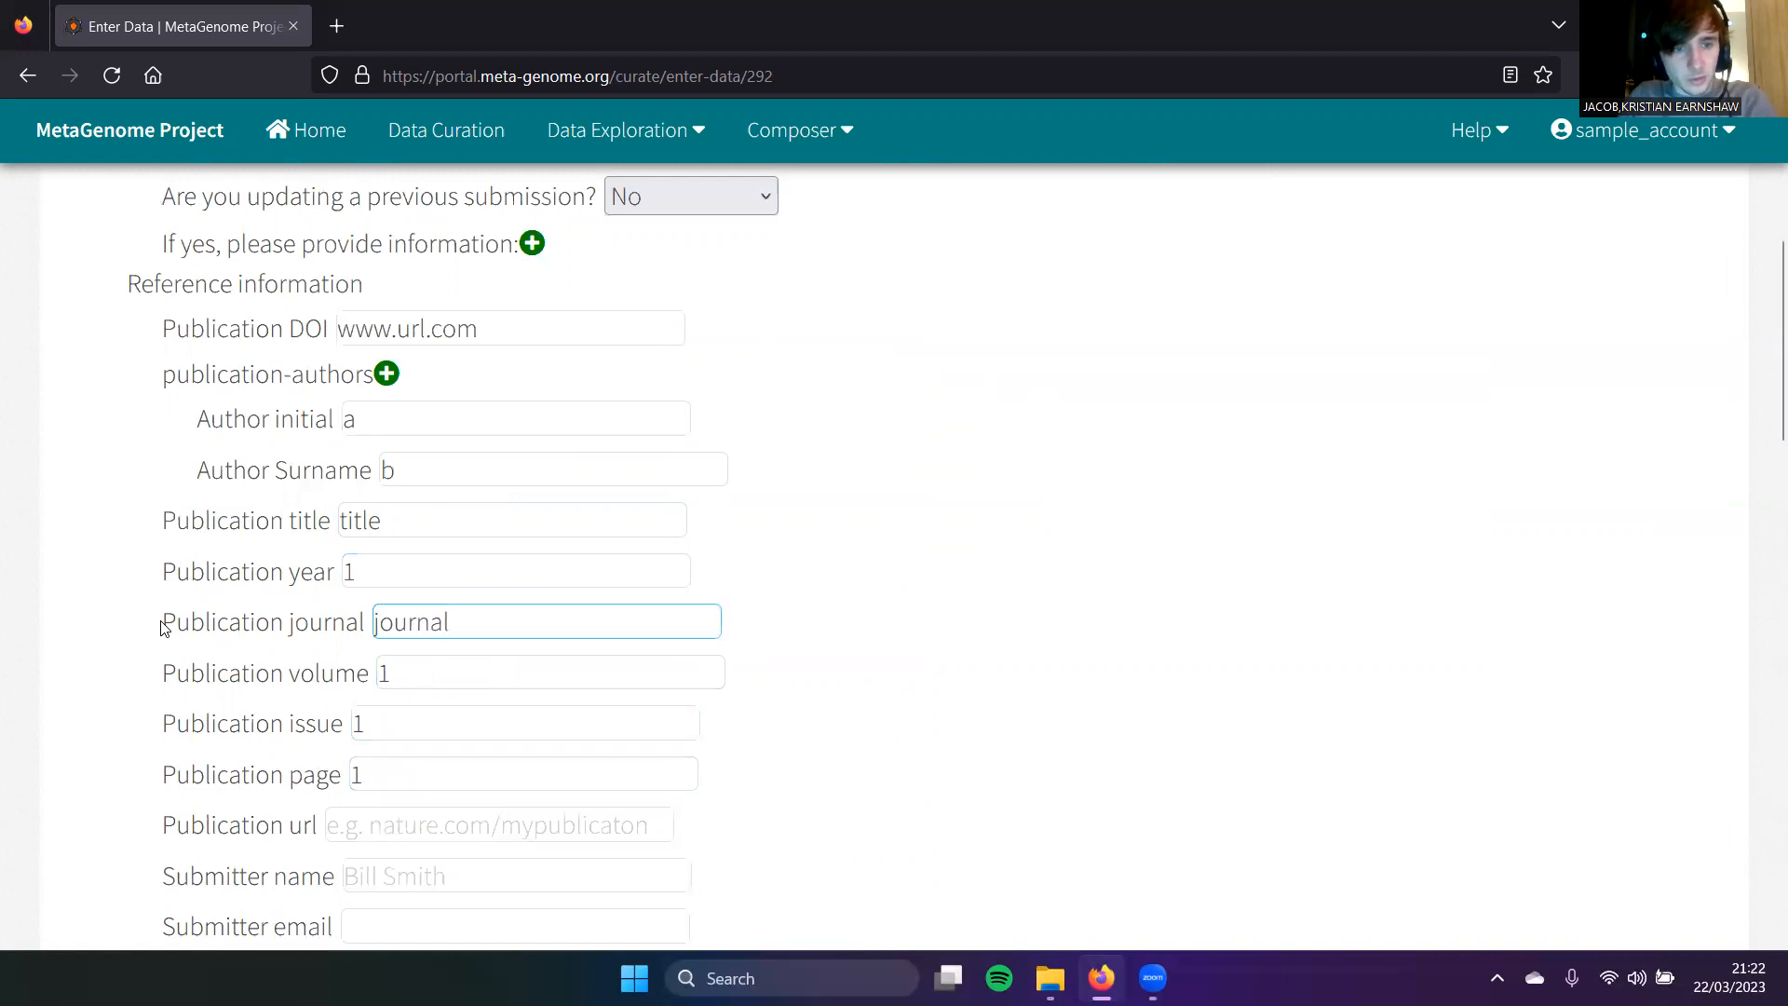
Step: Enter publication URL url.com, then the submitter's name and e-mail address
{"action": "scroll", "coordinate": [397, 676], "scroll_direction": "down", "scroll_amount": 2}
{"action": "left_click", "coordinate": [532, 722]}
{"action": "type", "text": "u"}
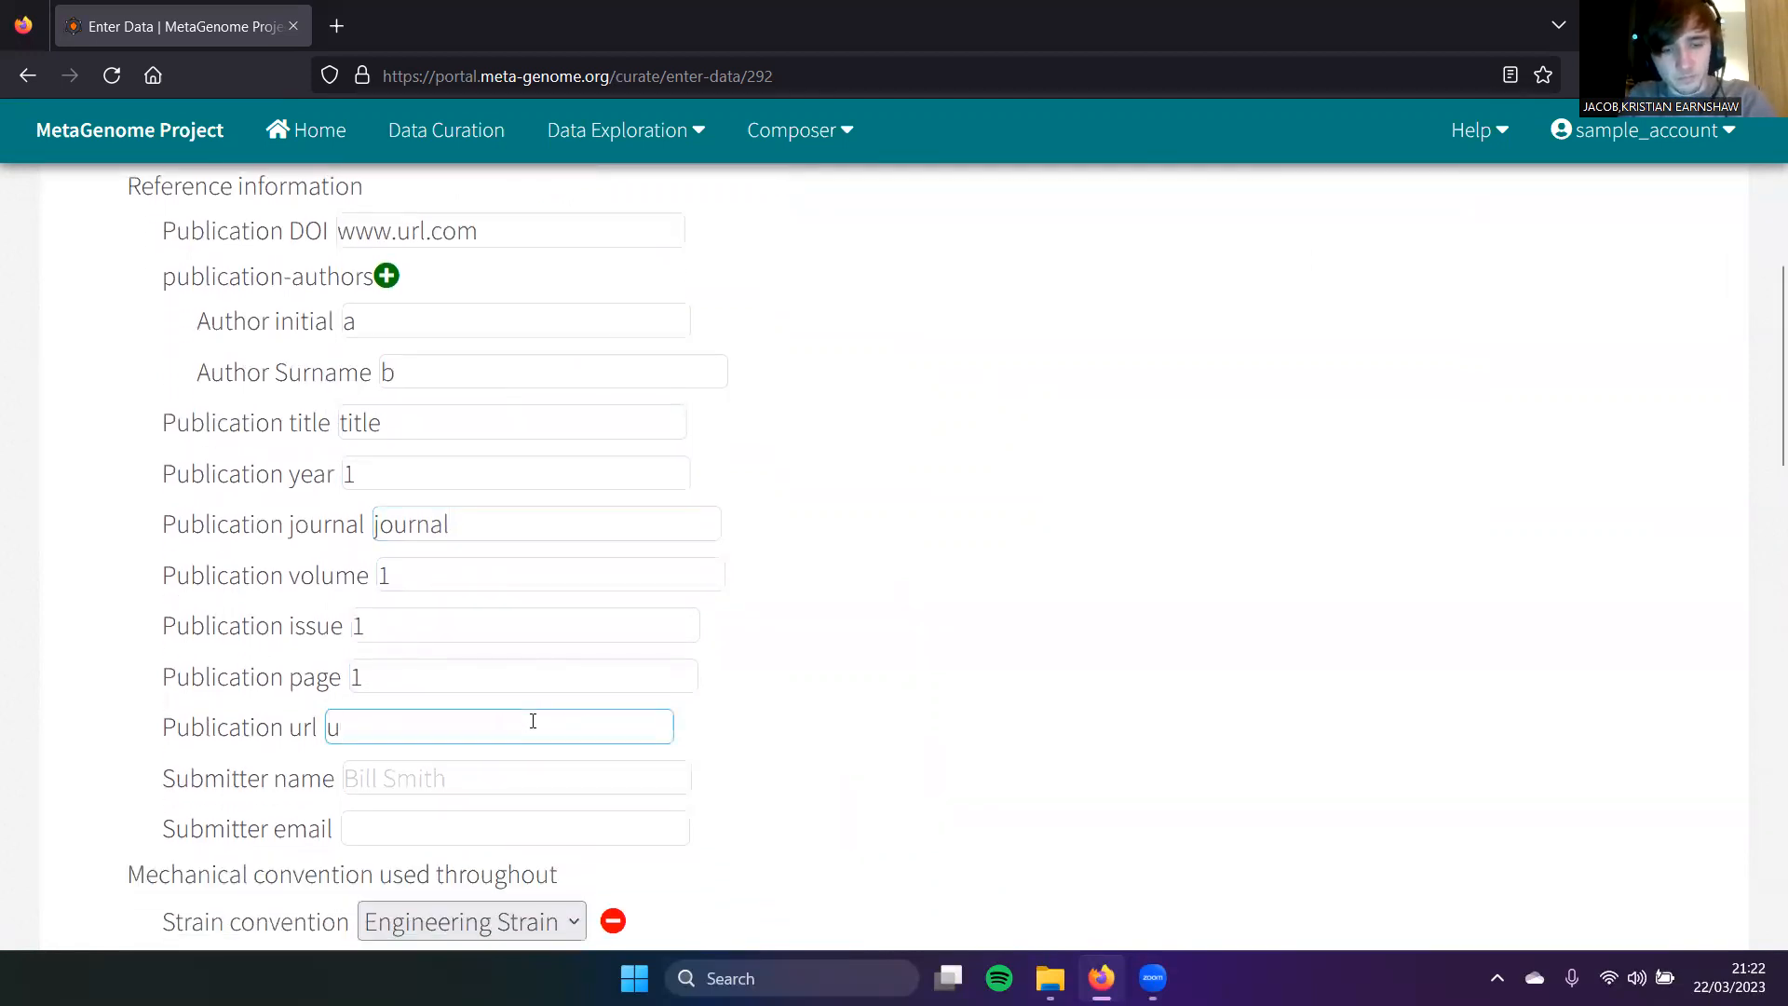
{"action": "type", "text": "rl.com"}
{"action": "key", "text": "Tab"}
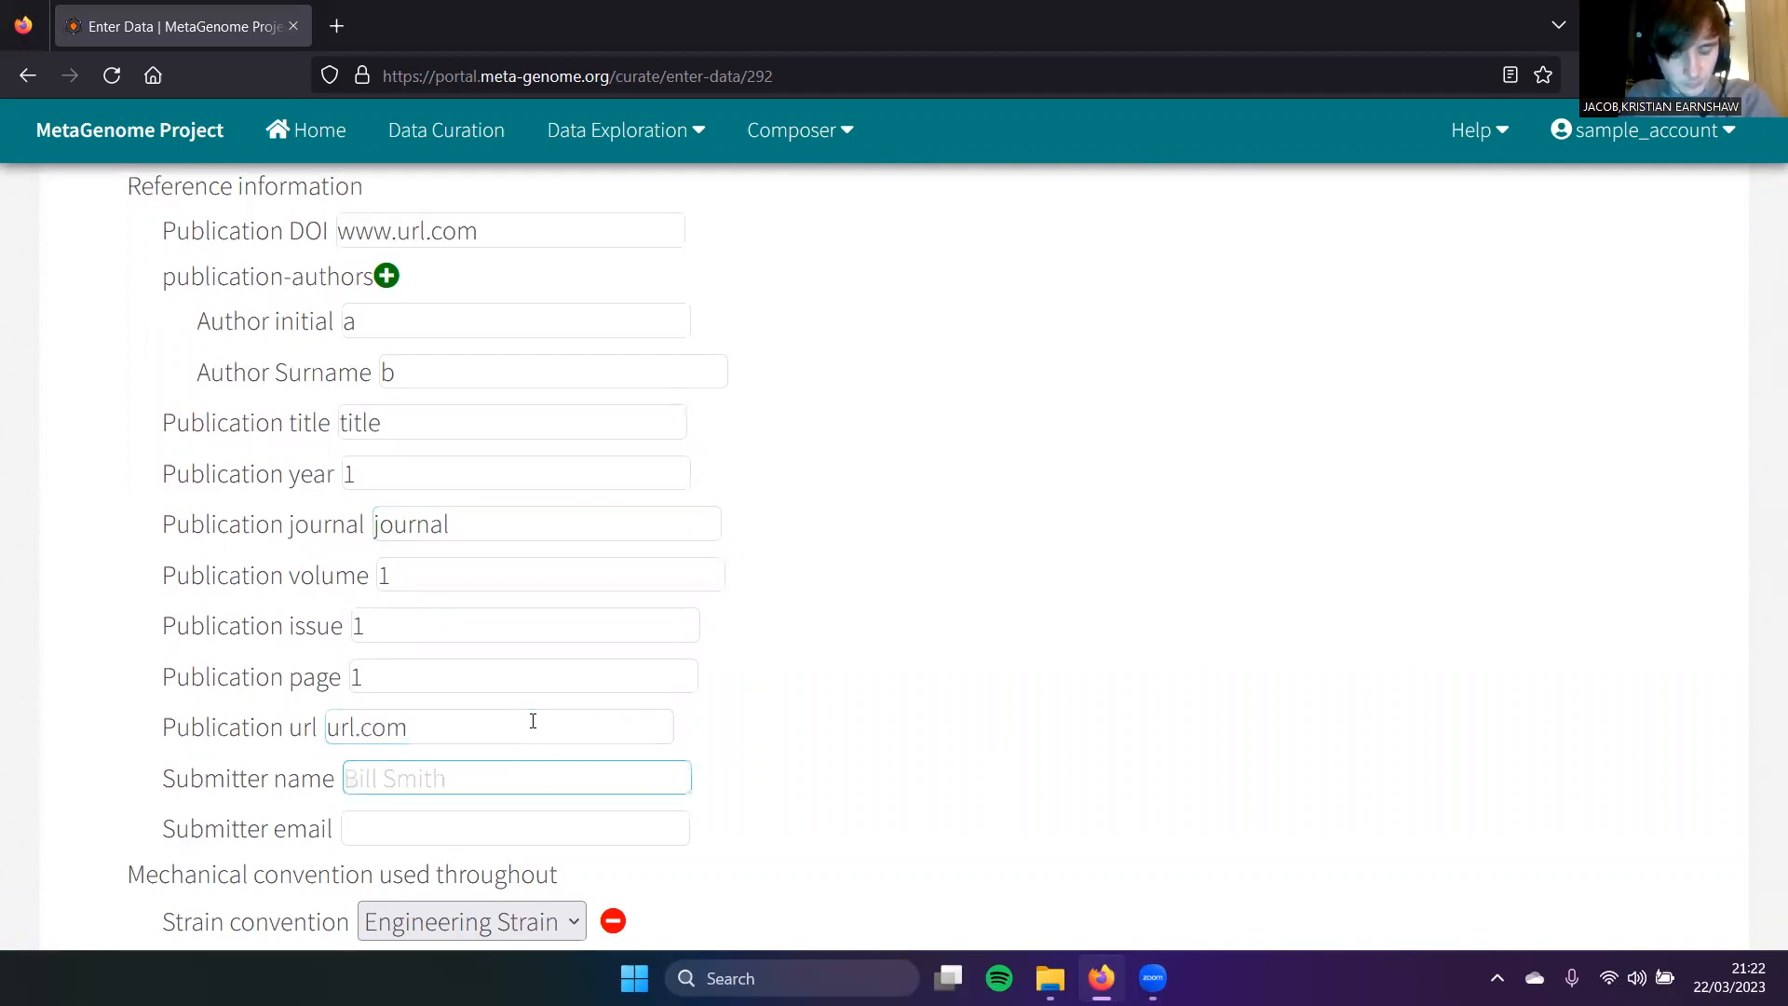
{"action": "type", "text": "j"}
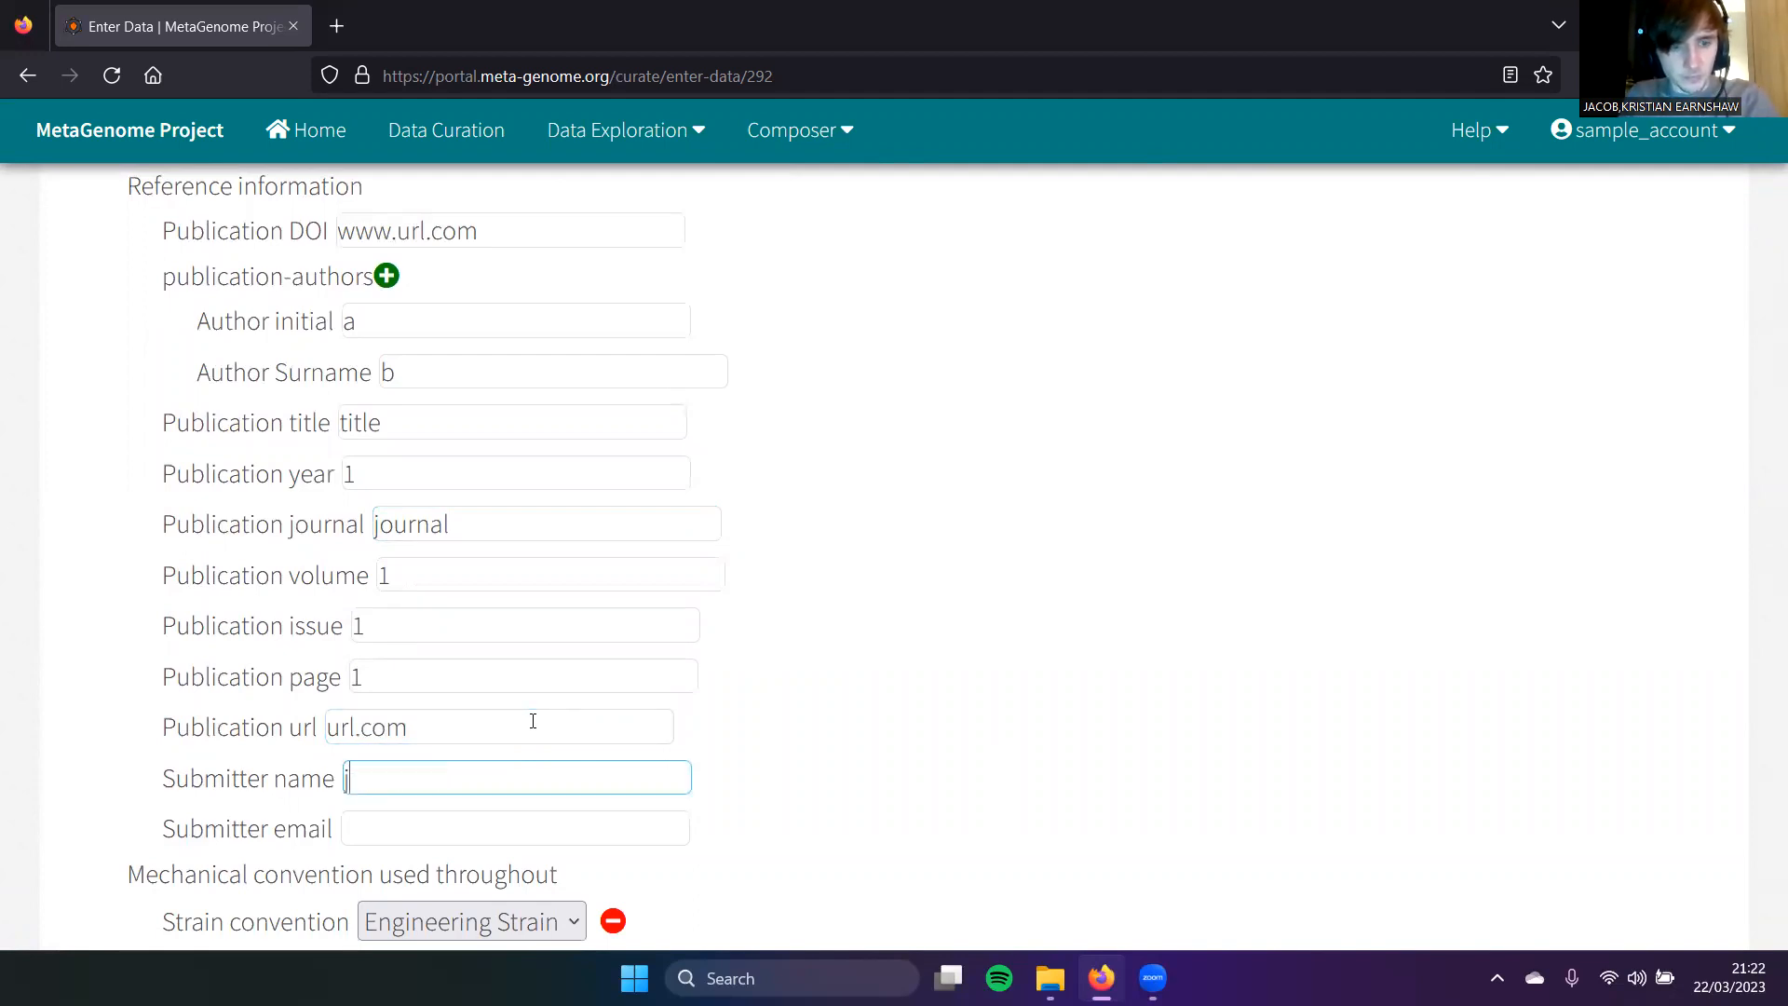
{"action": "key", "text": "Tab"}
{"action": "type", "text": "emao"}
{"action": "key", "text": "BackSpace"}
{"action": "type", "text": "@email.com"}
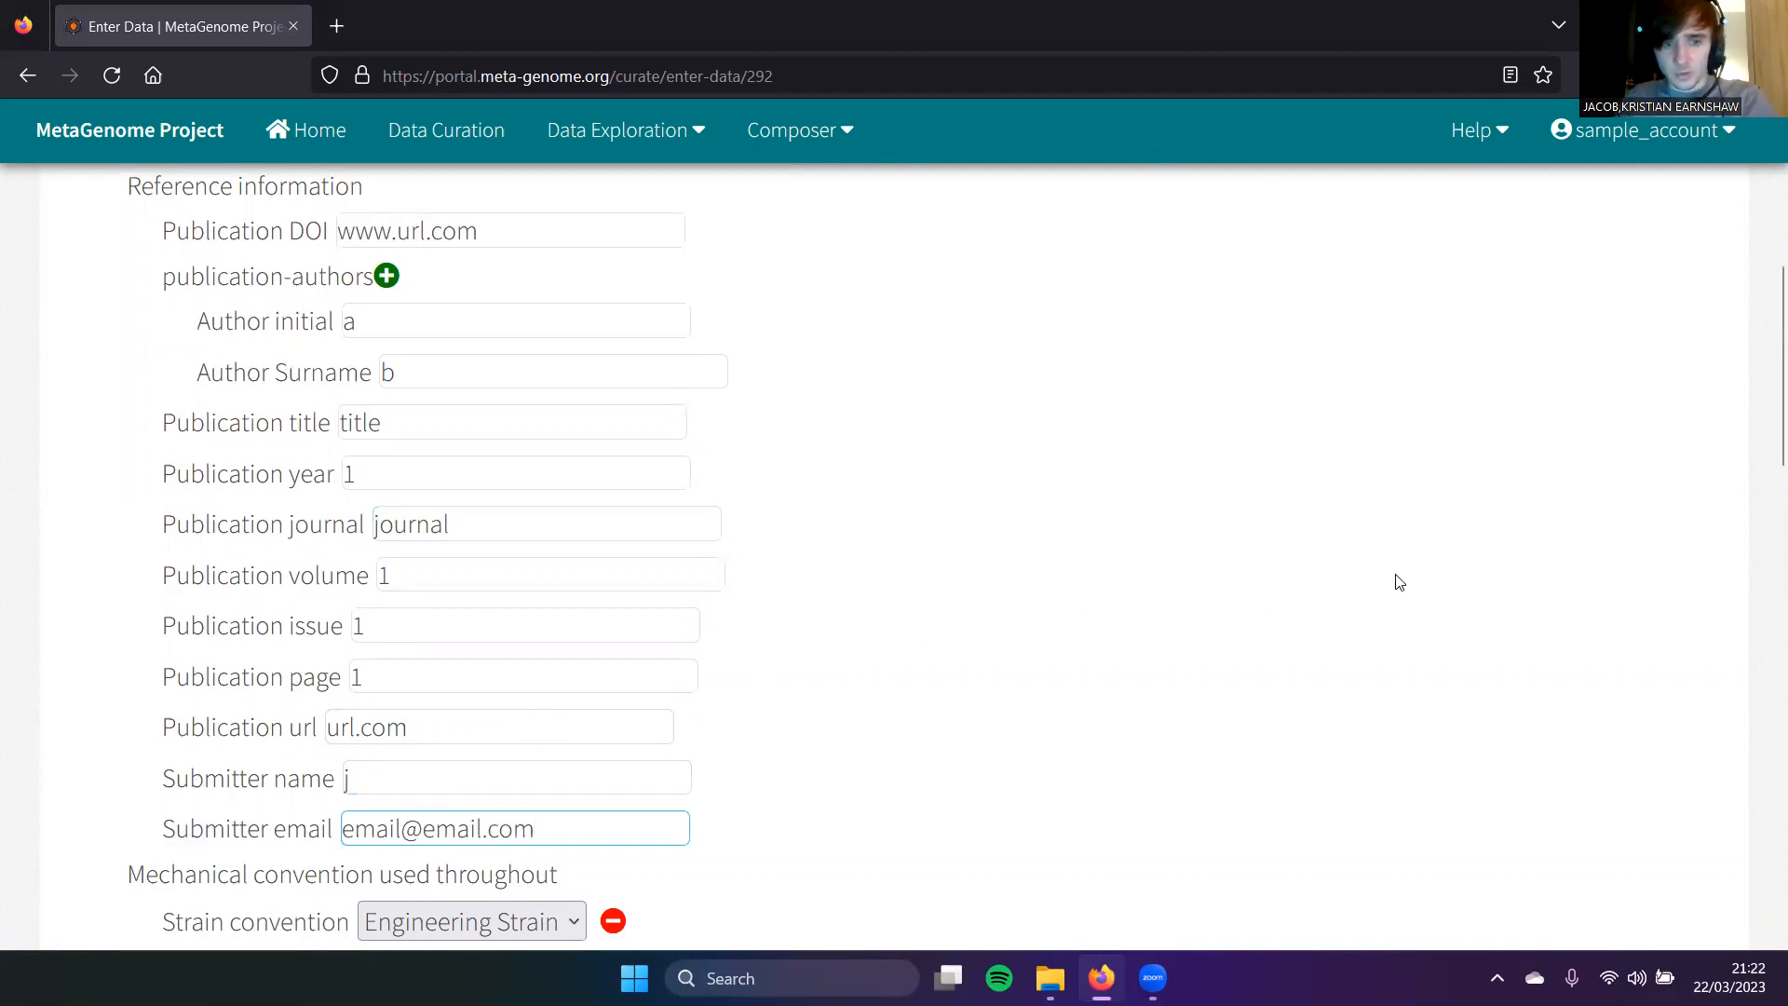
{"action": "scroll", "coordinate": [1453, 531], "scroll_direction": "up", "scroll_amount": 5}
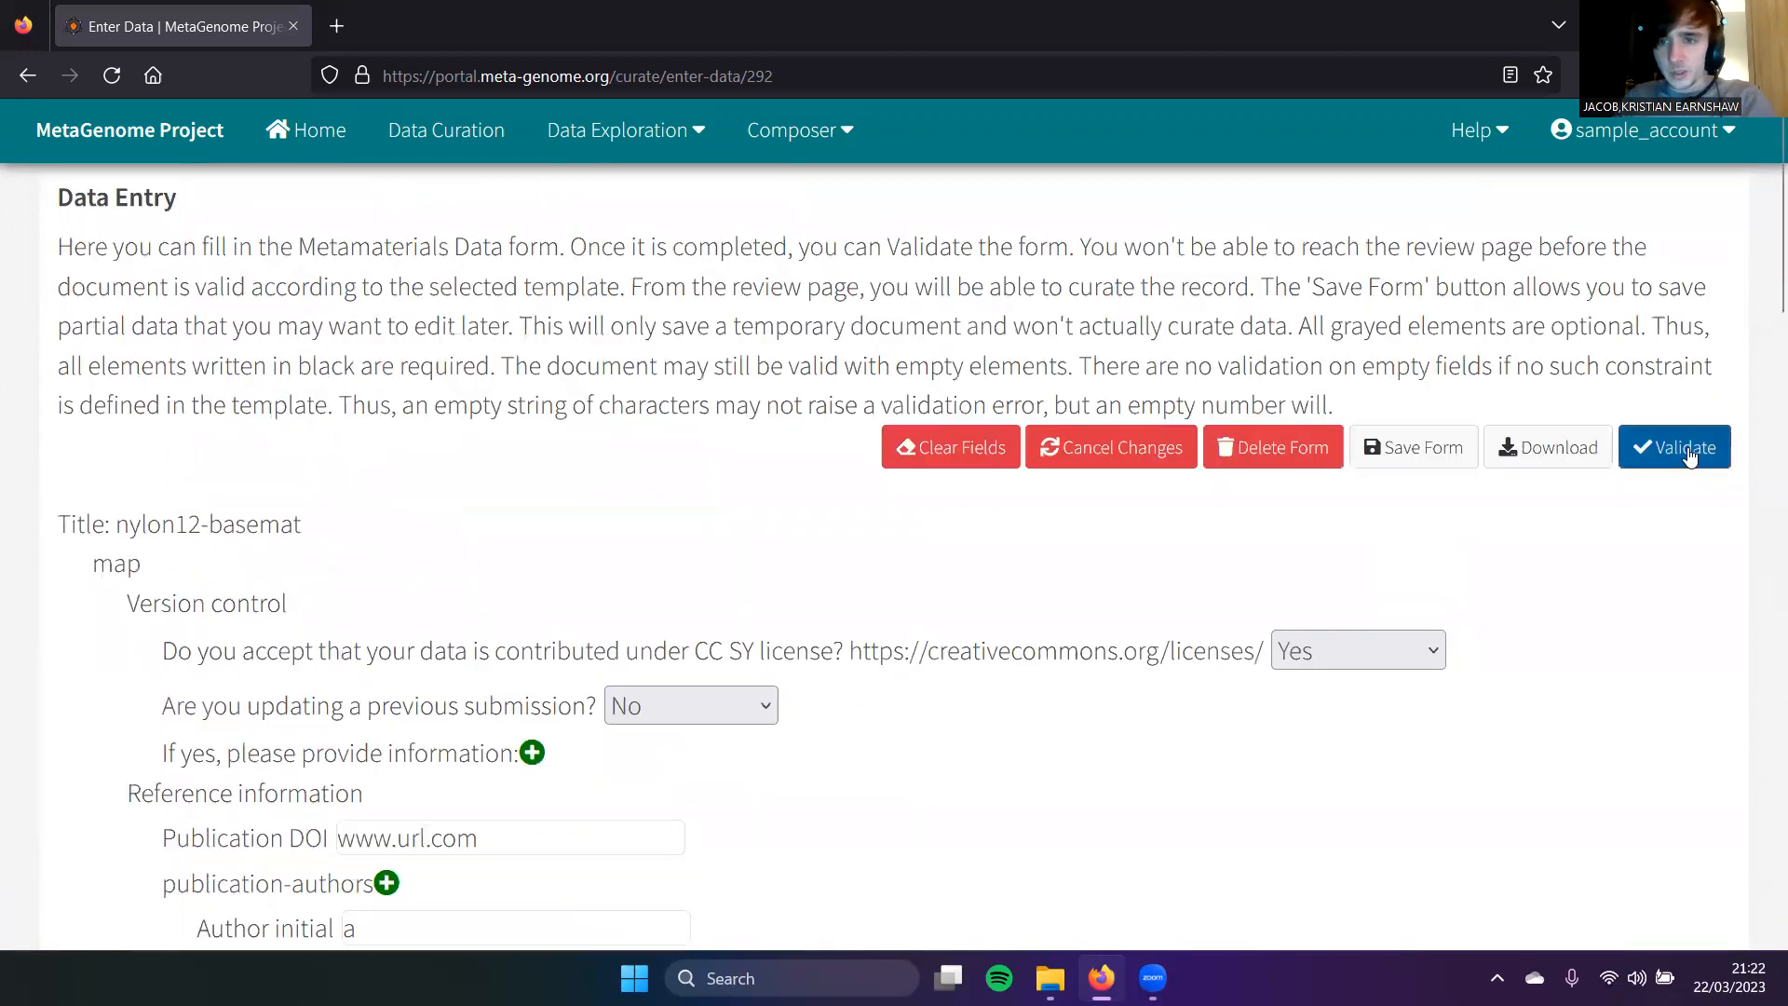
Step: Validate the form, check the data tree in review, and save nylon12-basemat to the repository
{"action": "left_click", "coordinate": [1684, 449]}
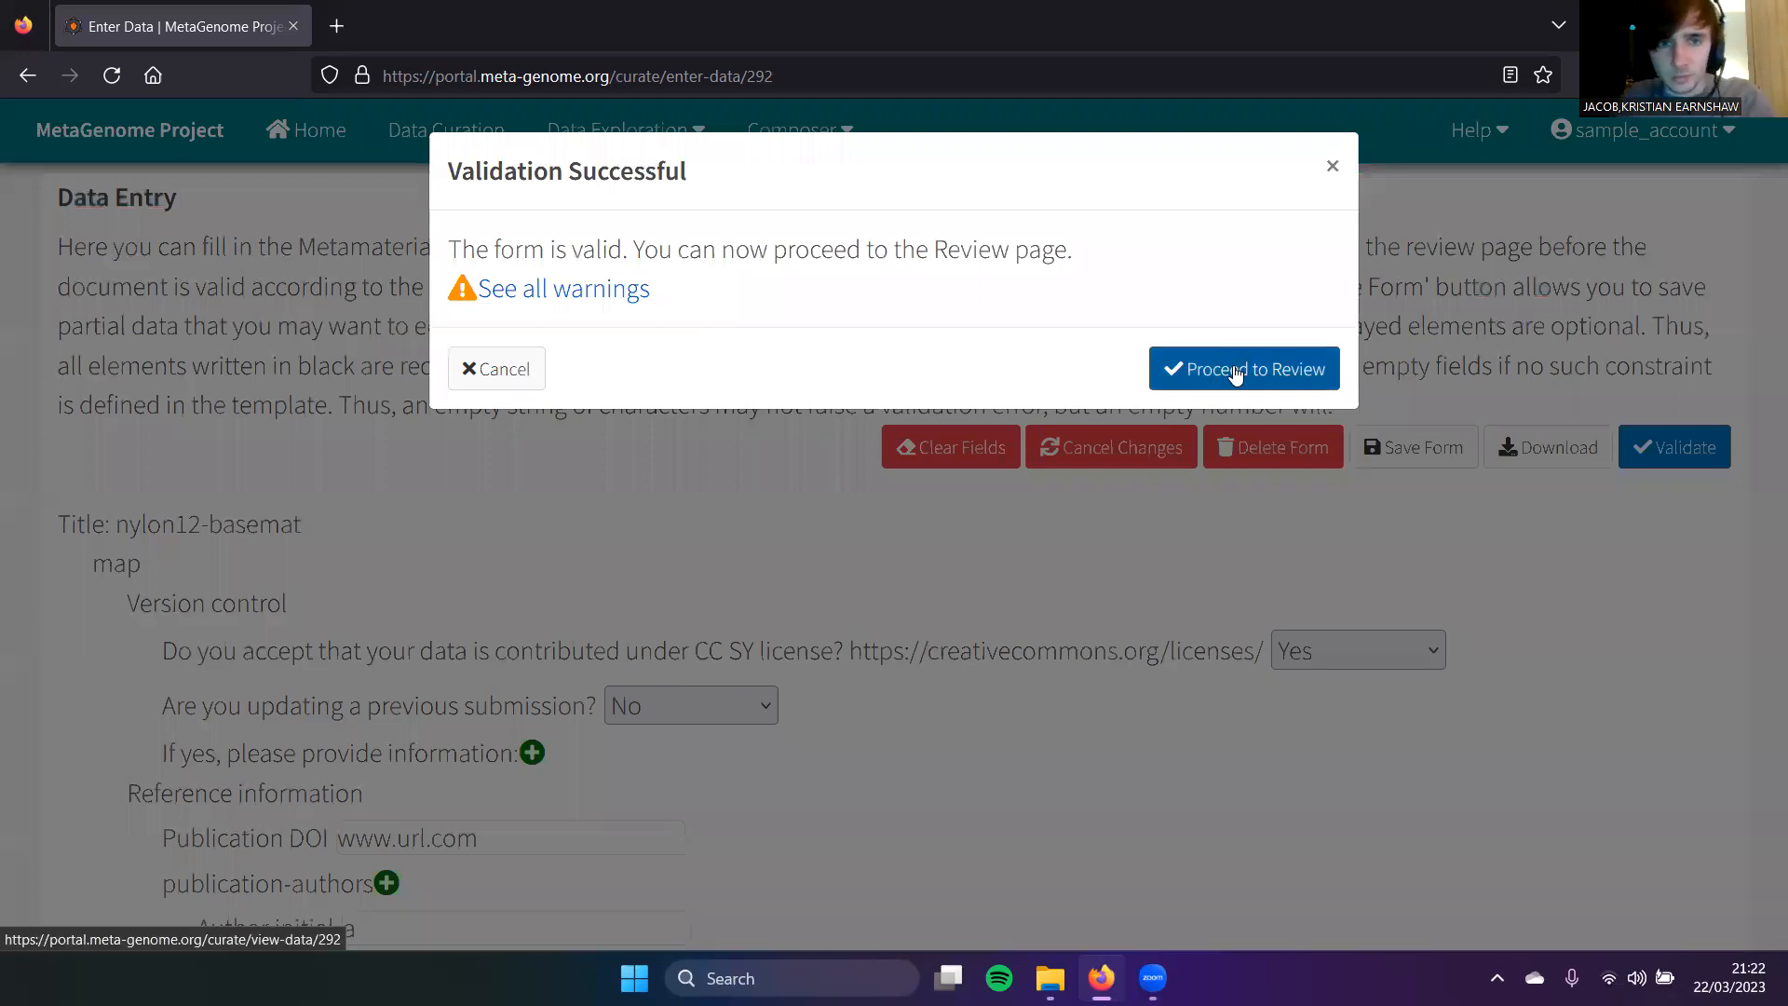
{"action": "left_click", "coordinate": [1235, 370]}
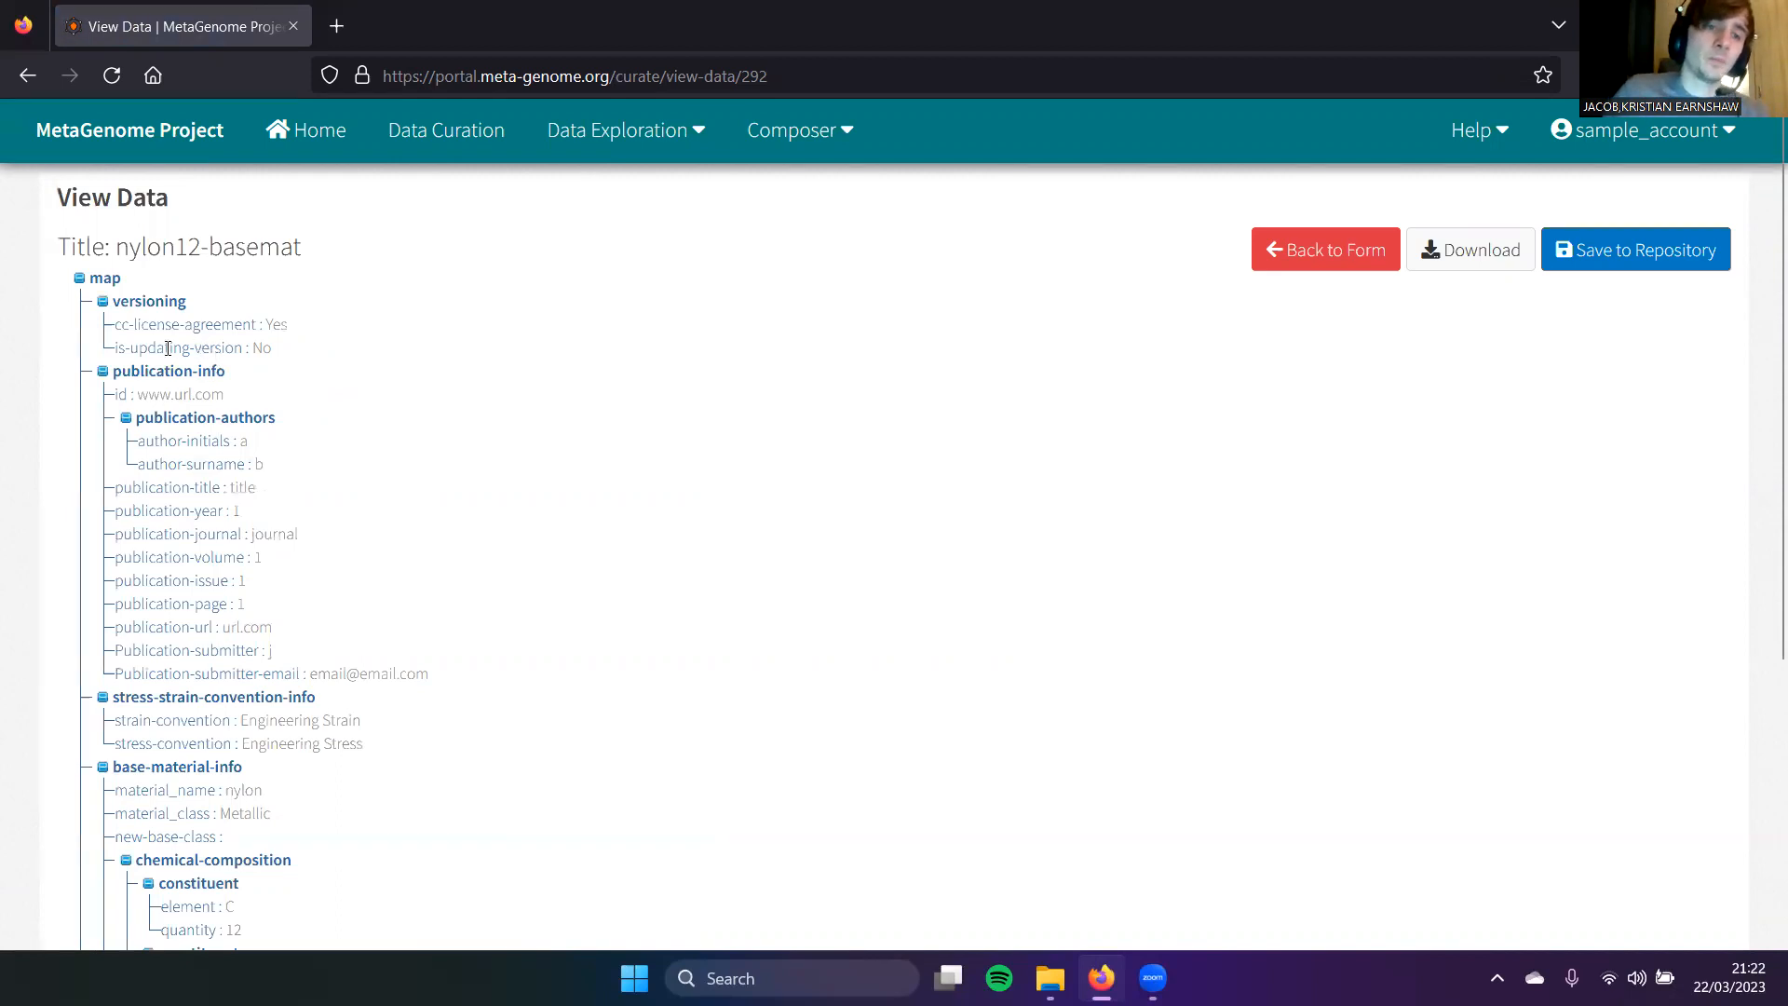
{"action": "scroll", "coordinate": [419, 417], "scroll_direction": "down", "scroll_amount": 2}
{"action": "scroll", "coordinate": [416, 411], "scroll_direction": "up", "scroll_amount": 2}
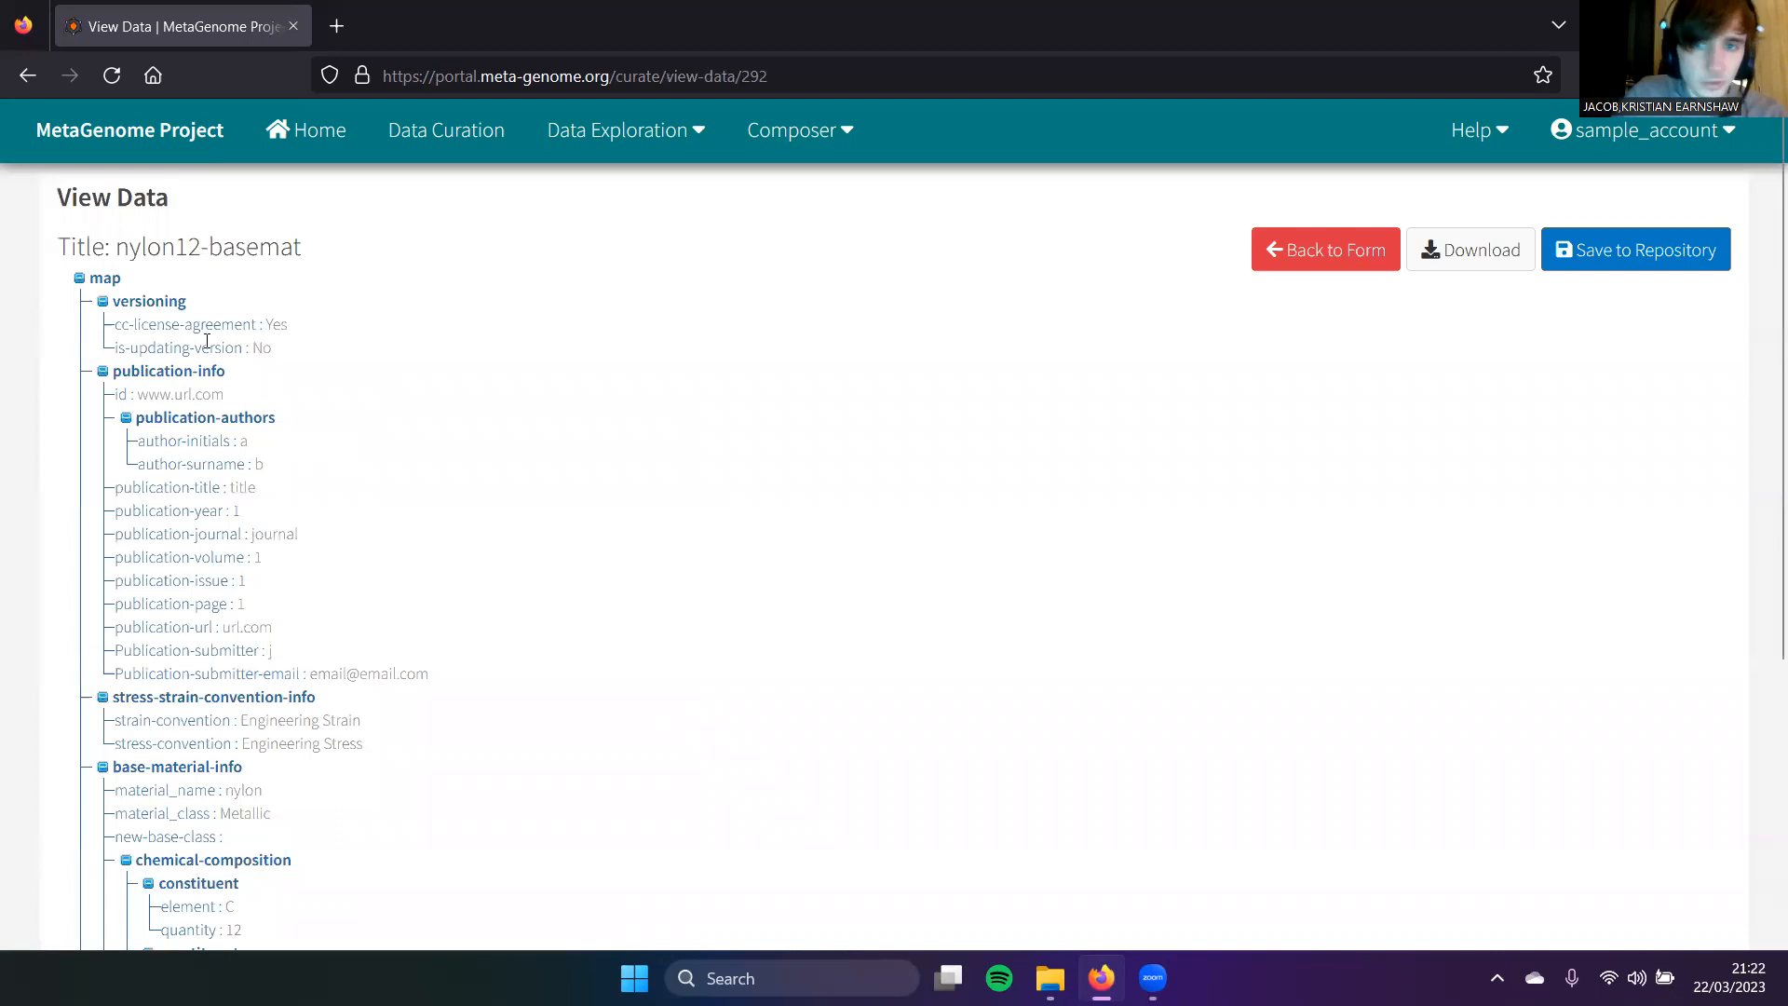
{"action": "scroll", "coordinate": [389, 368], "scroll_direction": "down", "scroll_amount": 4}
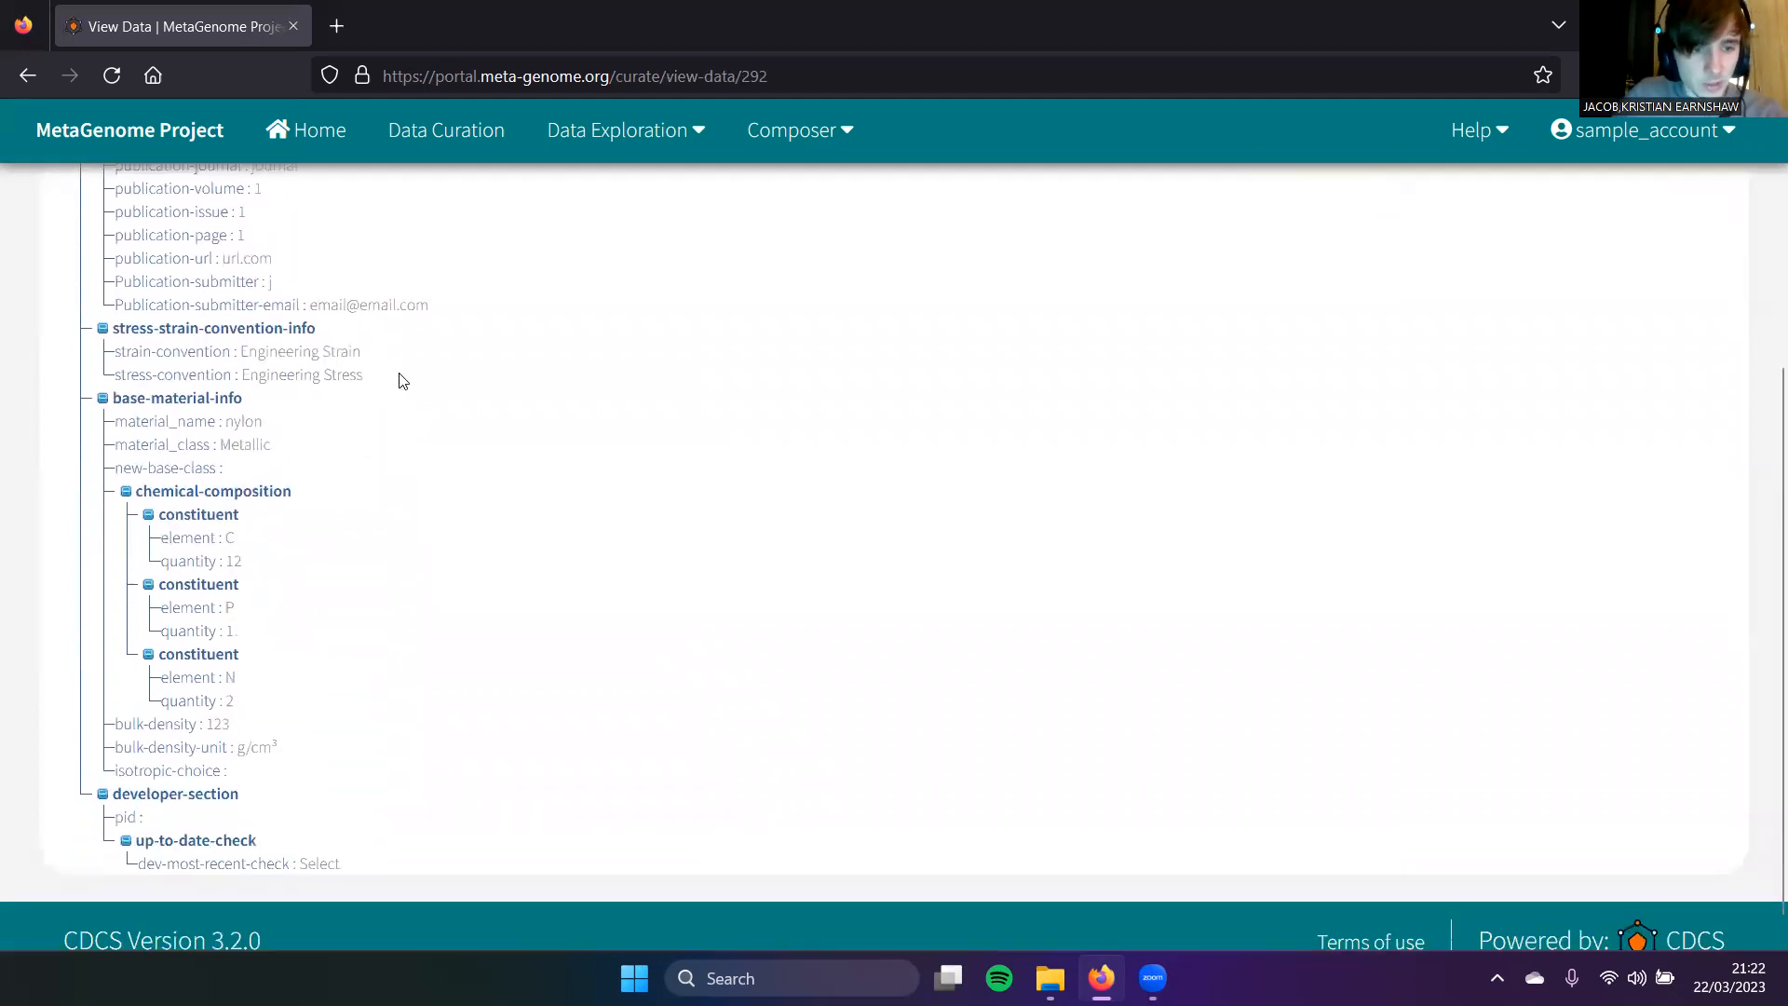
{"action": "scroll", "coordinate": [421, 350], "scroll_direction": "up", "scroll_amount": 4}
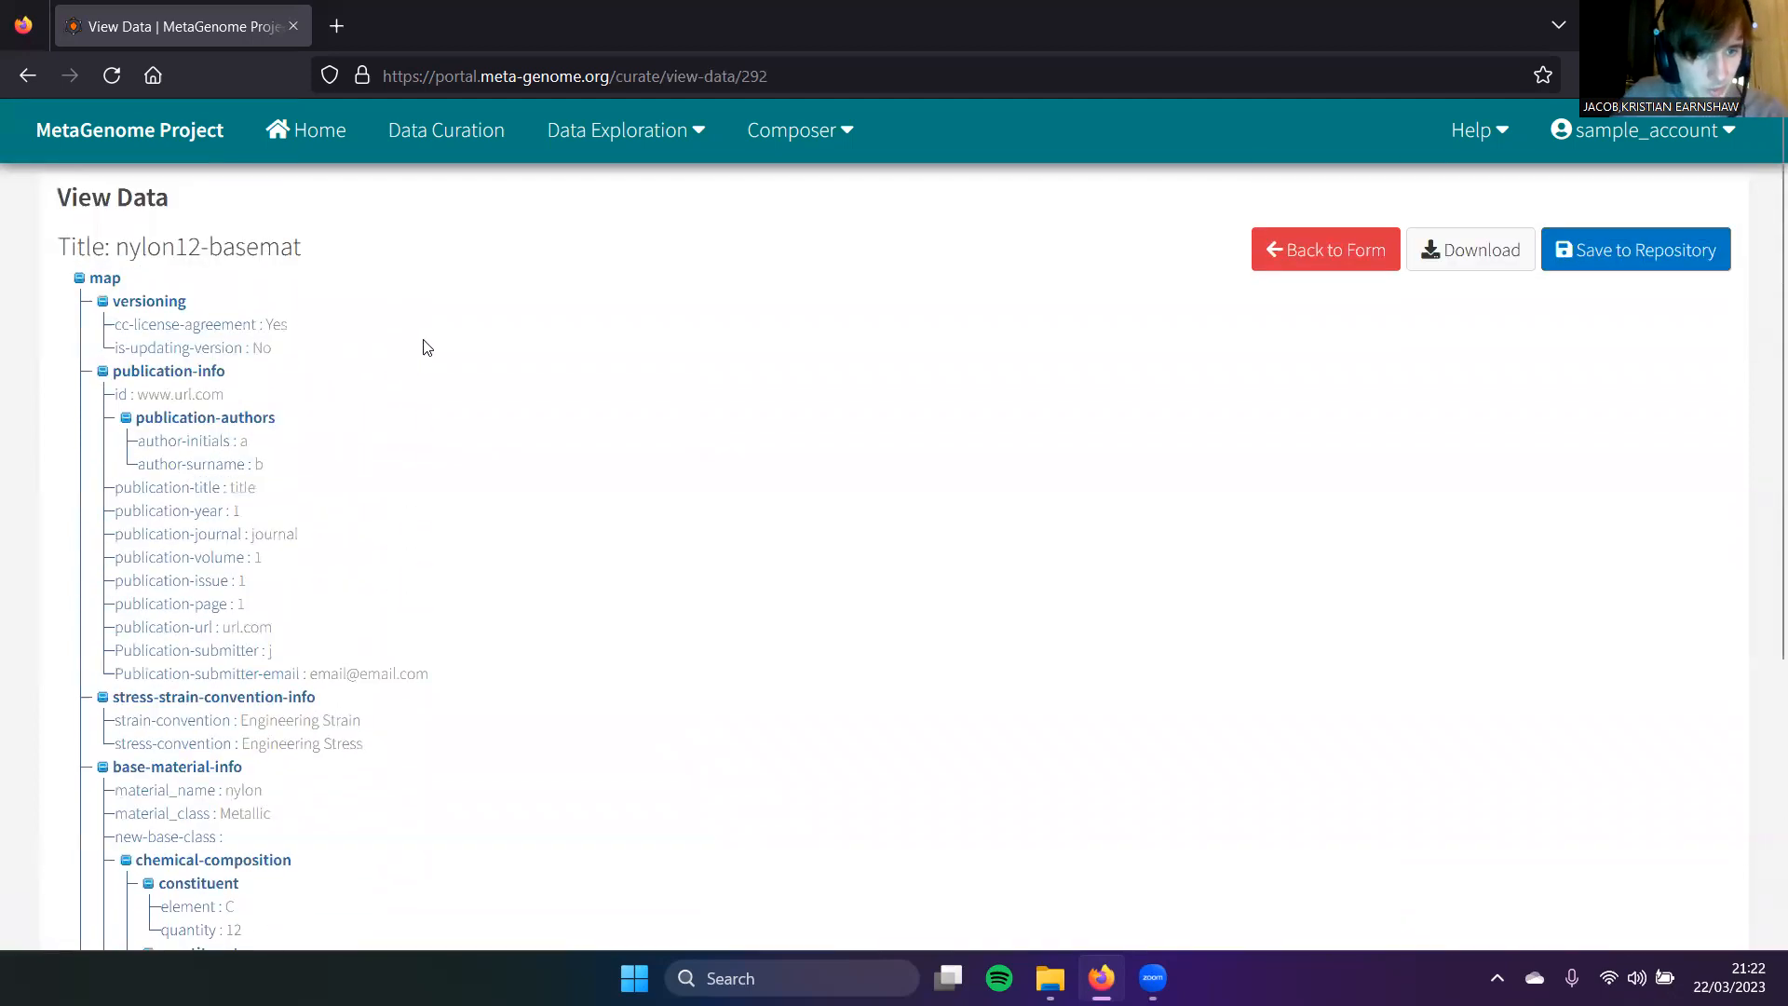
{"action": "scroll", "coordinate": [427, 347], "scroll_direction": "down", "scroll_amount": 1}
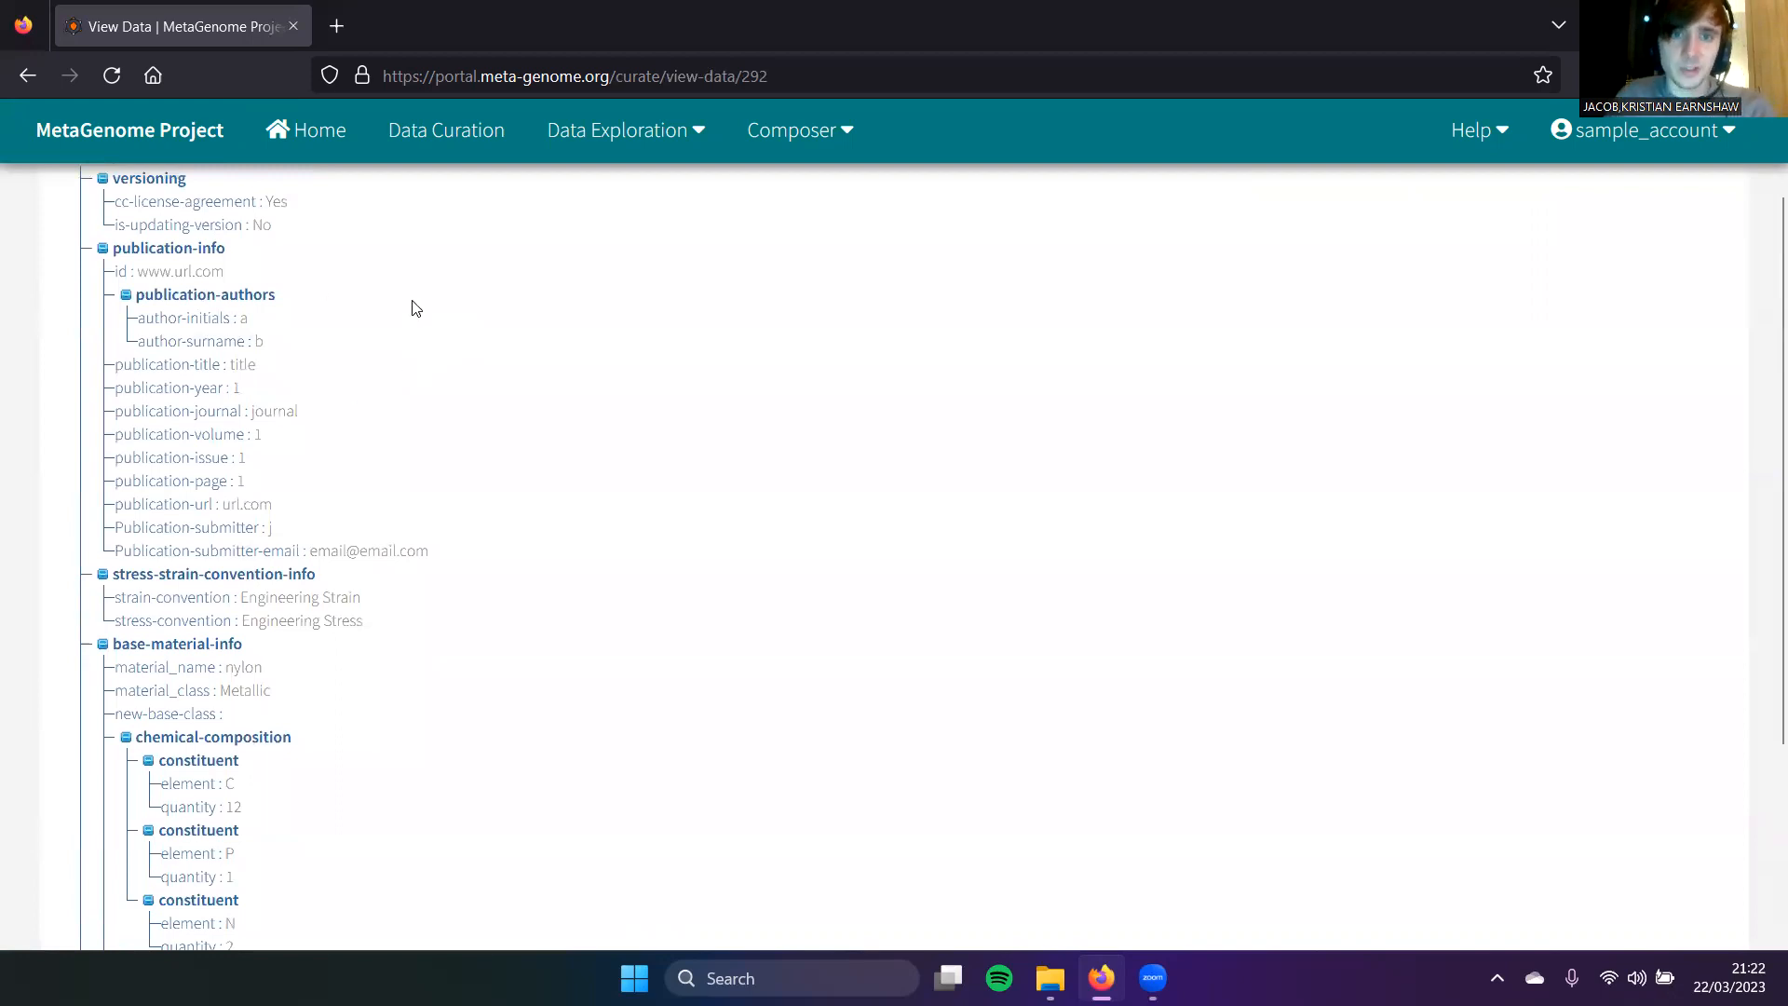
{"action": "scroll", "coordinate": [596, 362], "scroll_direction": "up", "scroll_amount": 1}
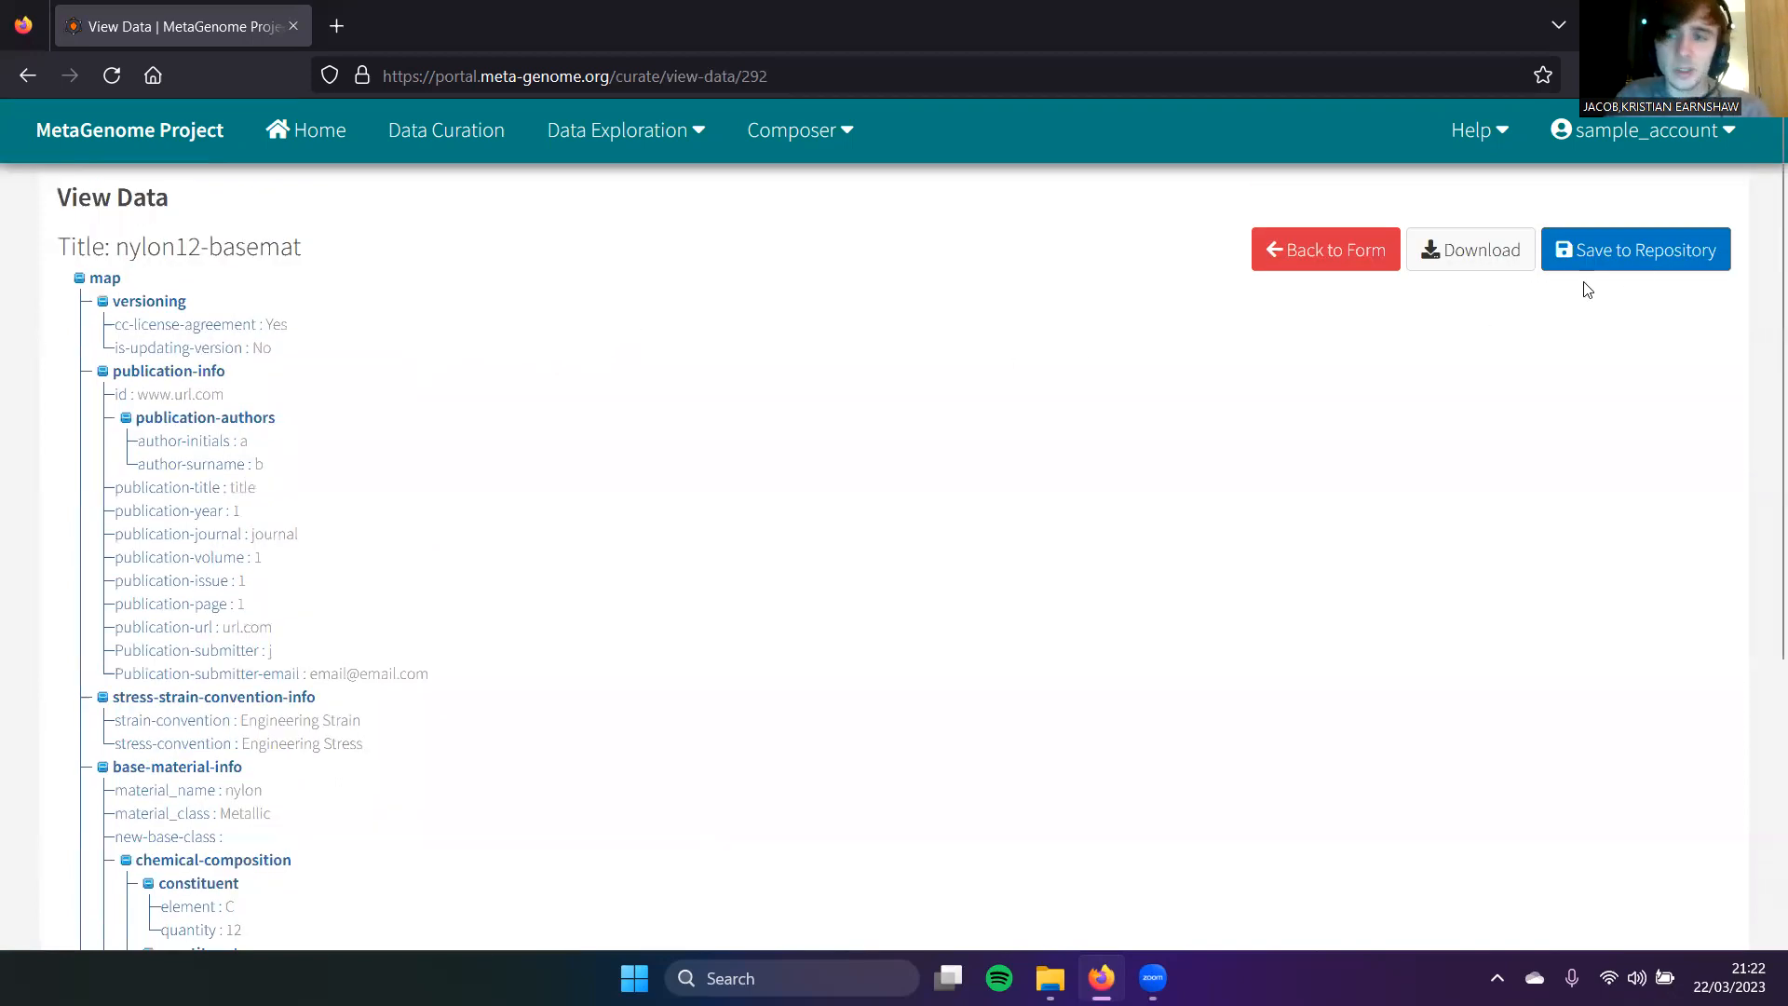
{"action": "left_click", "coordinate": [1640, 259]}
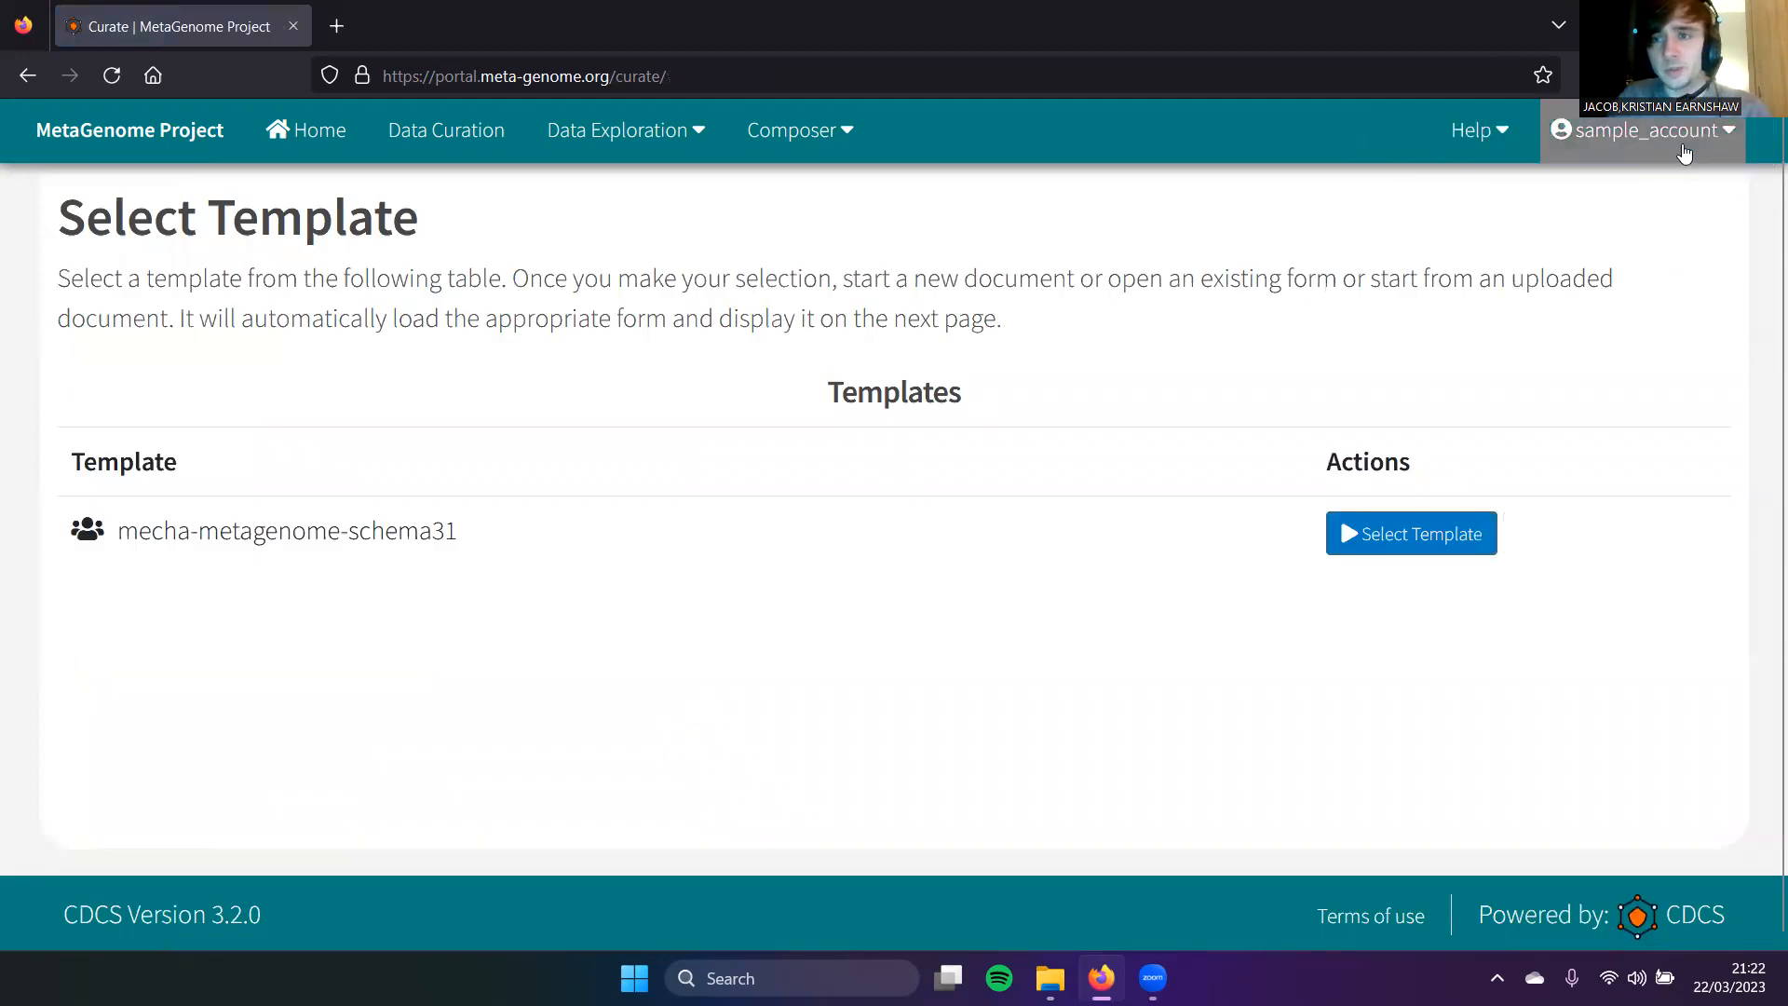
Step: View nylon12-basemat from My Records and locate its assigned PID in the developer section
{"action": "left_click", "coordinate": [1667, 130]}
{"action": "left_click", "coordinate": [1678, 244]}
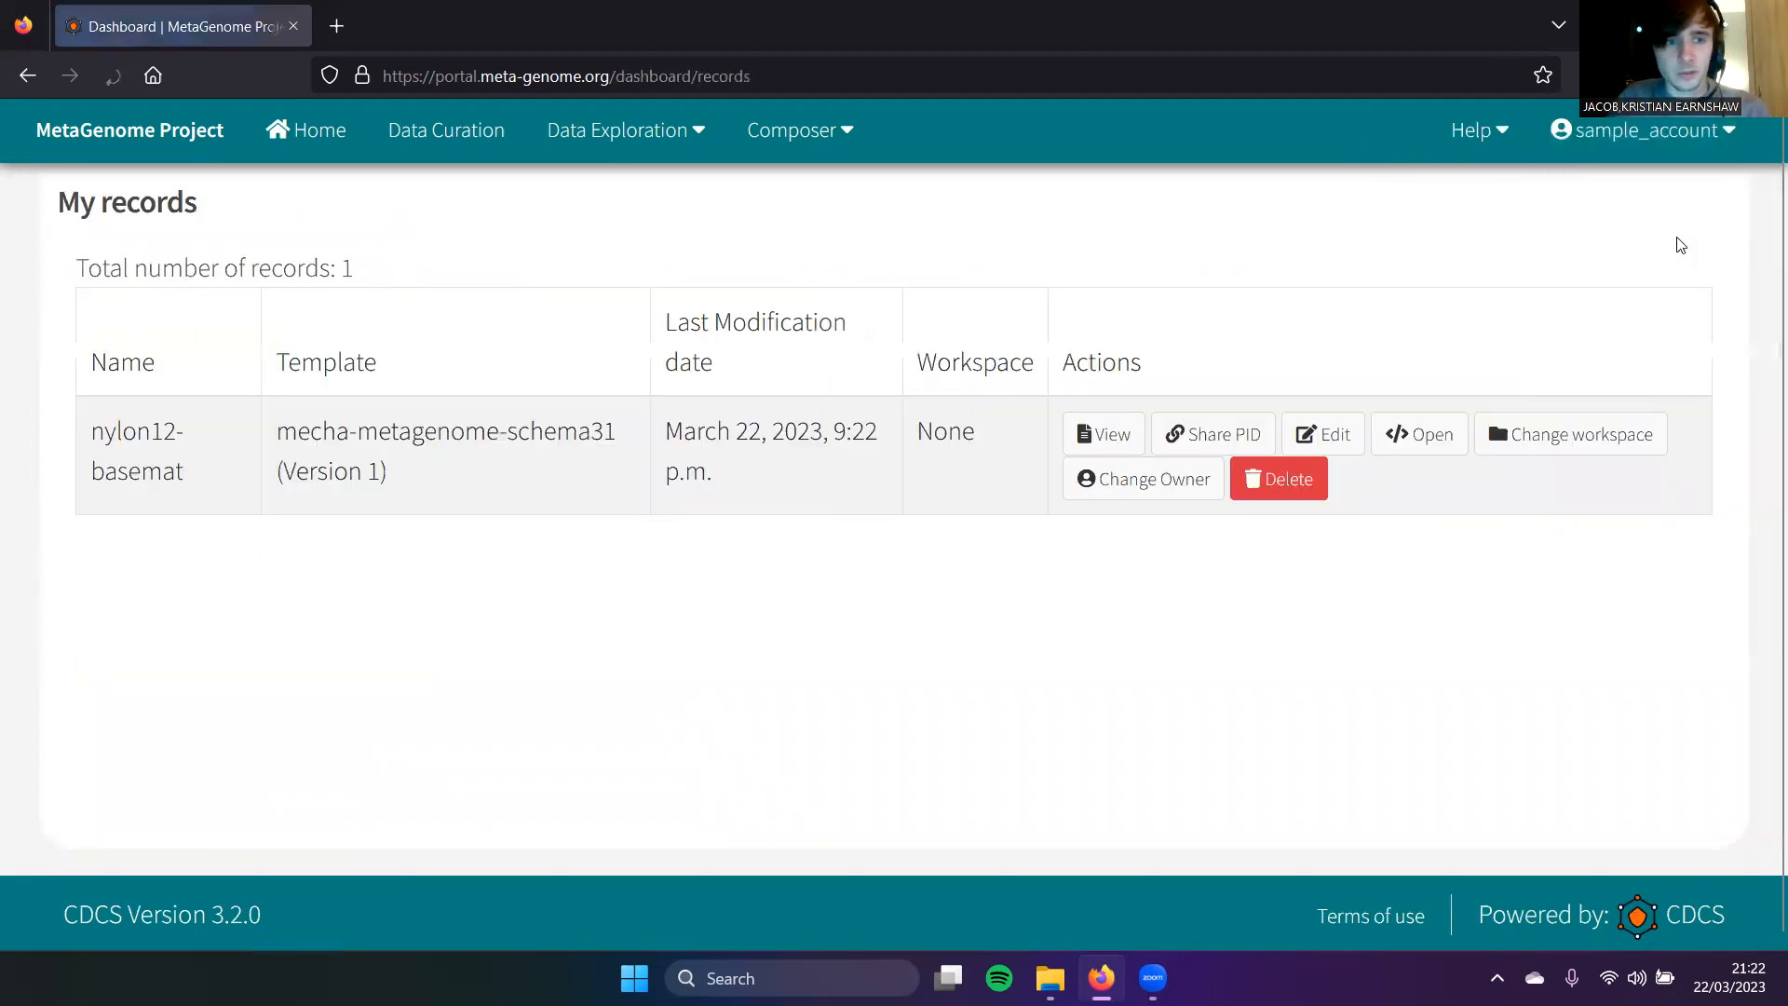
{"action": "left_click_drag", "start_coordinate": [103, 430], "coordinate": [208, 482]}
{"action": "left_click", "coordinate": [207, 482]}
{"action": "left_click", "coordinate": [1104, 436]}
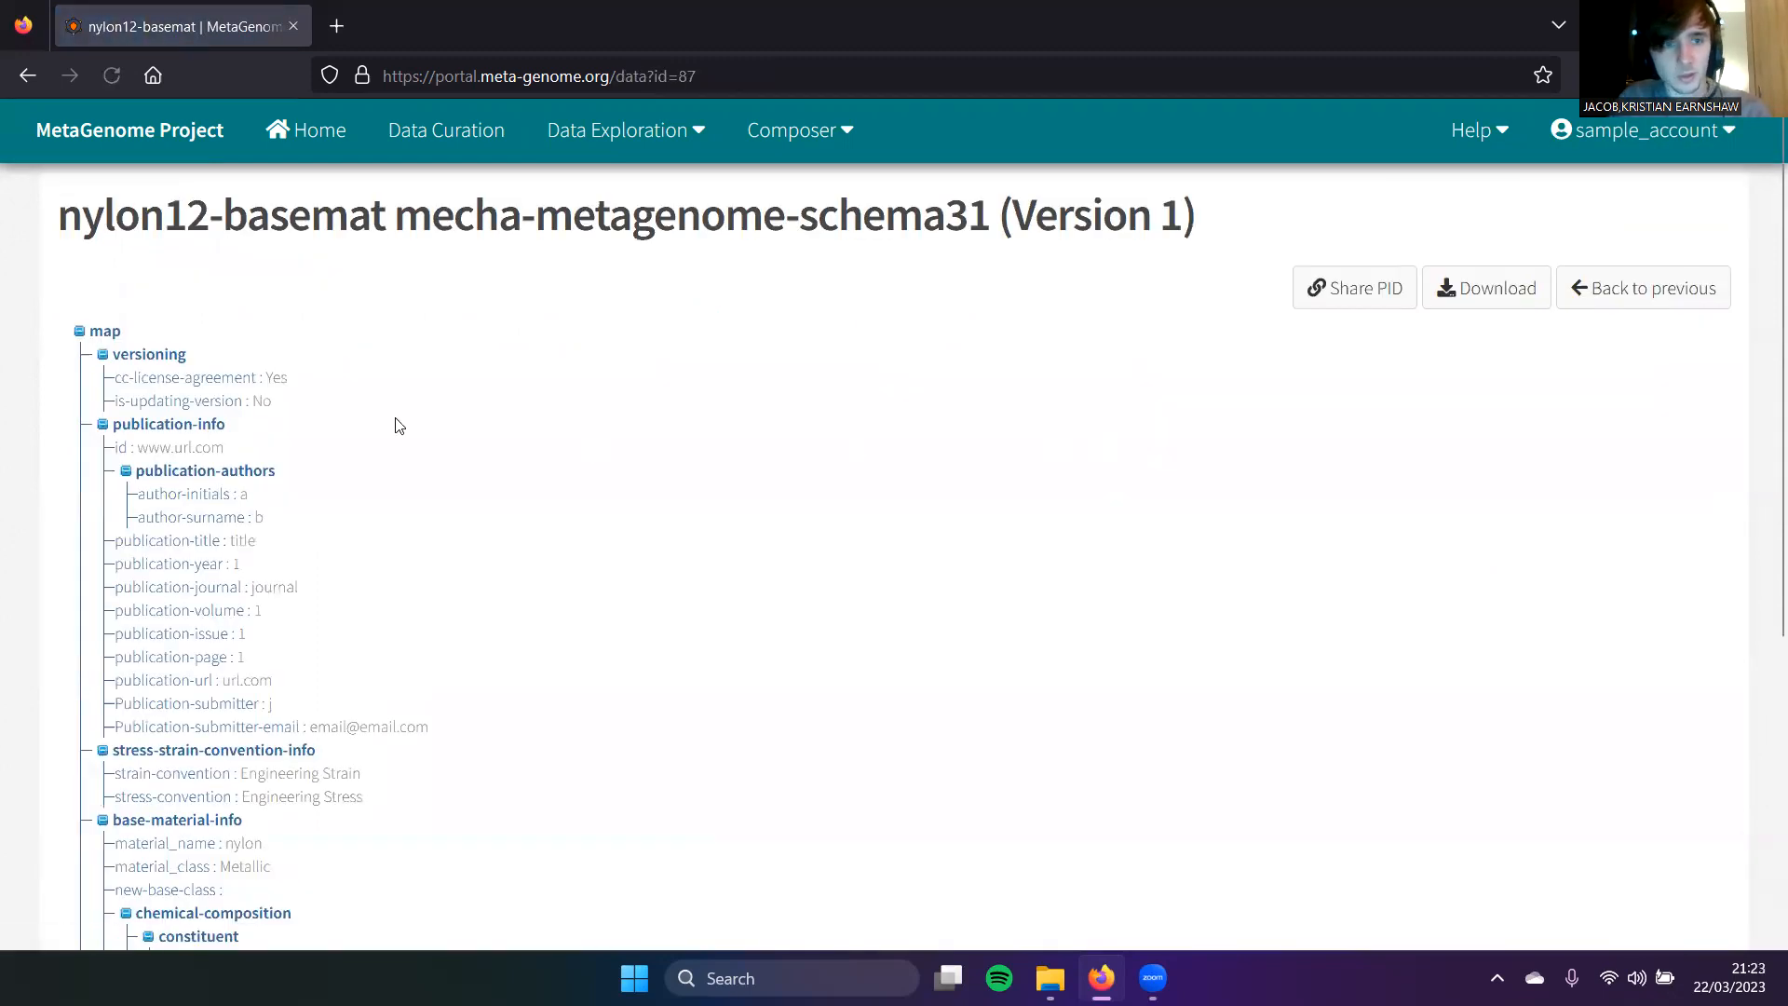
{"action": "scroll", "coordinate": [205, 407], "scroll_direction": "down", "scroll_amount": 5}
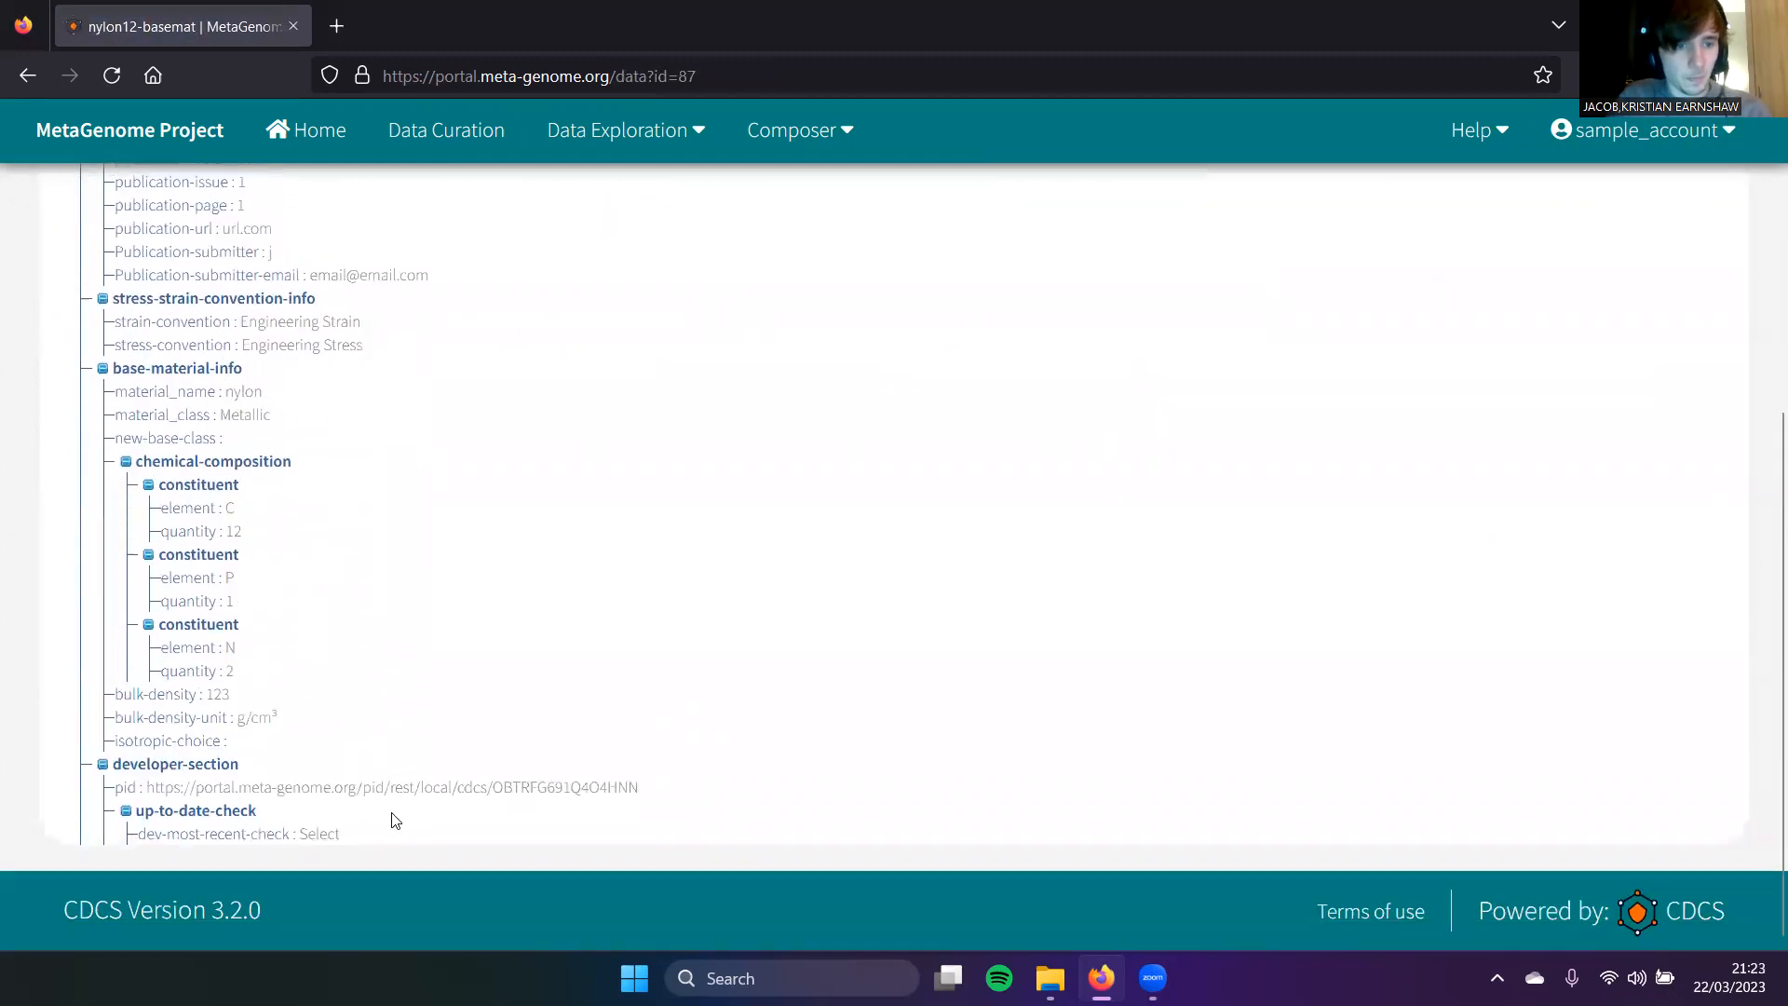
{"action": "left_click_drag", "start_coordinate": [149, 785], "coordinate": [434, 784]}
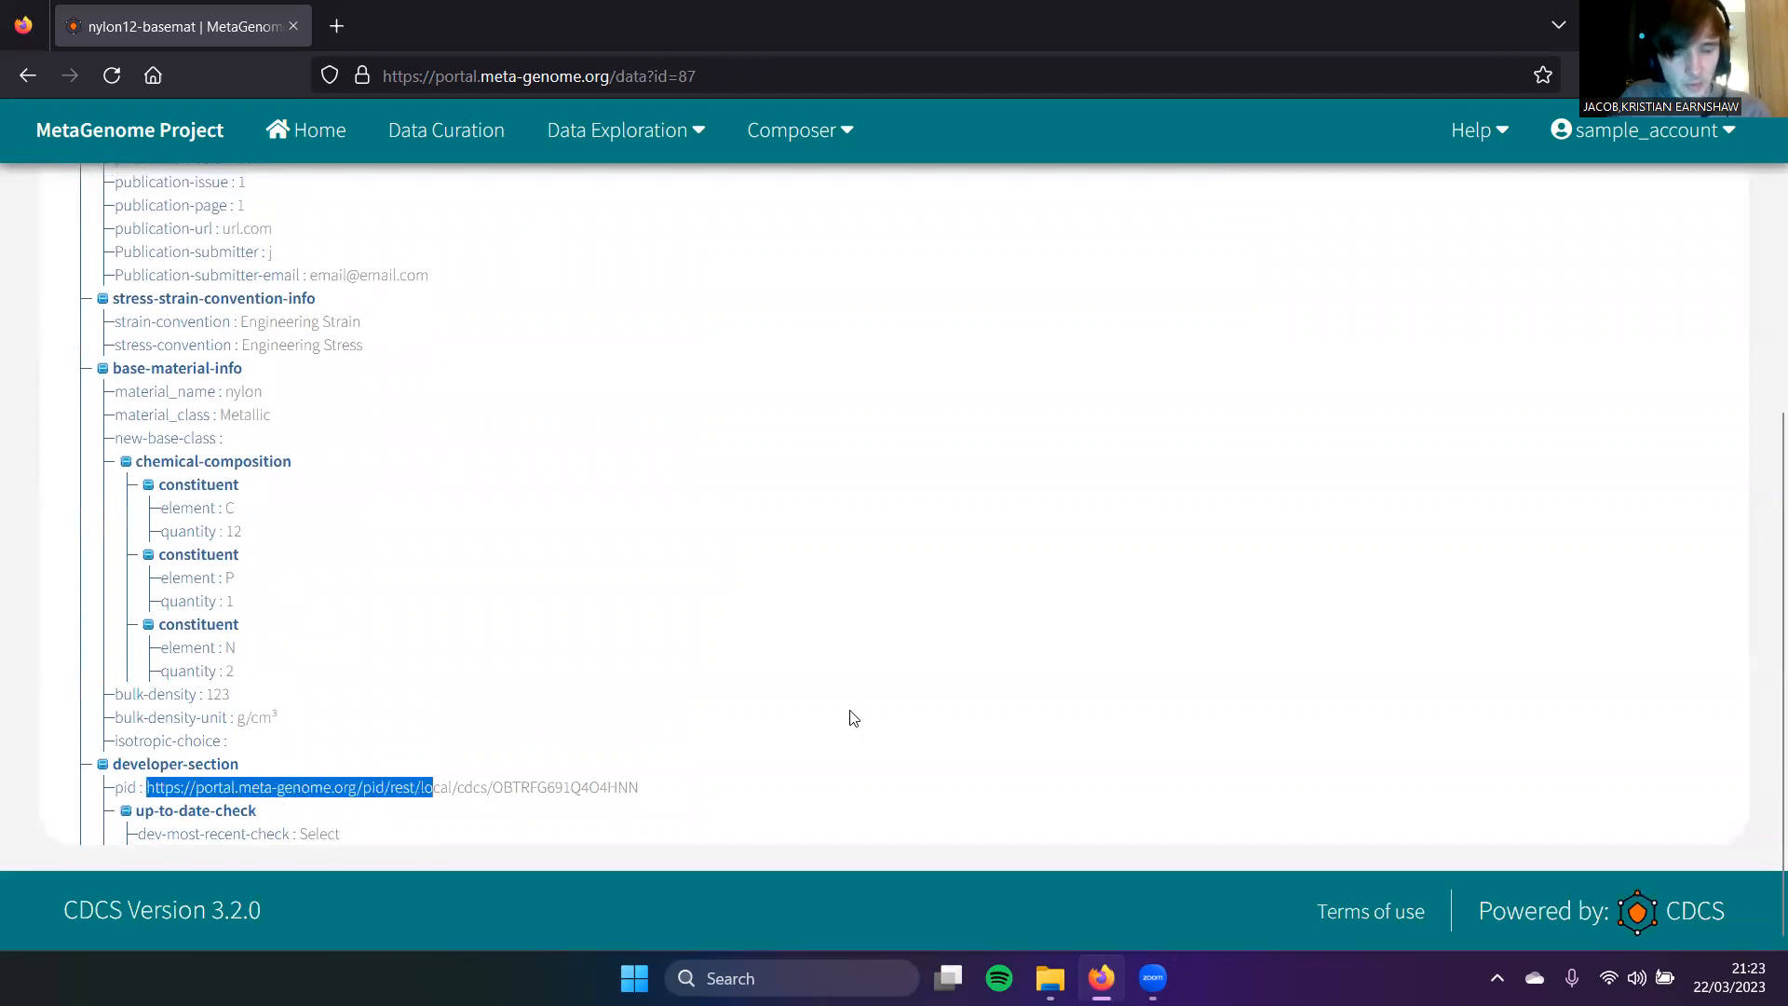
Step: Go back to My records and copy nylon12-basemat's PID link via Share PID
{"action": "left_click", "coordinate": [851, 718]}
{"action": "scroll", "coordinate": [1393, 261], "scroll_direction": "up", "scroll_amount": 5}
{"action": "left_click", "coordinate": [1611, 289]}
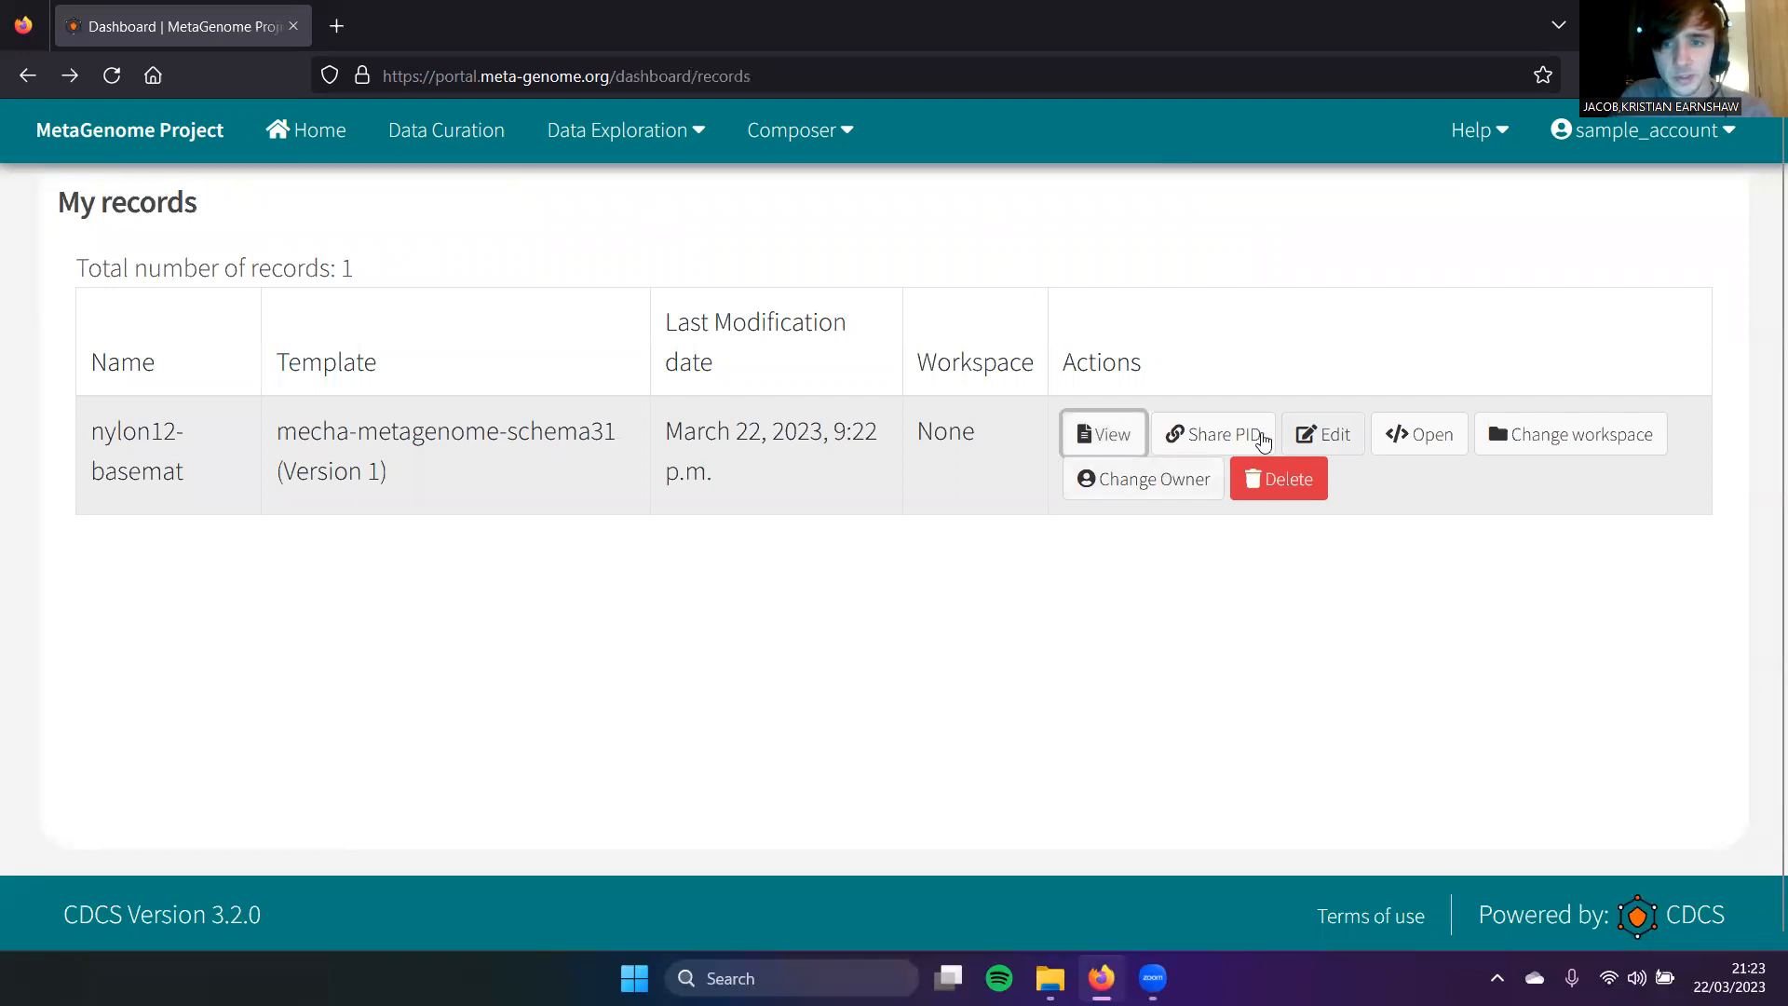
{"action": "left_click", "coordinate": [1242, 435]}
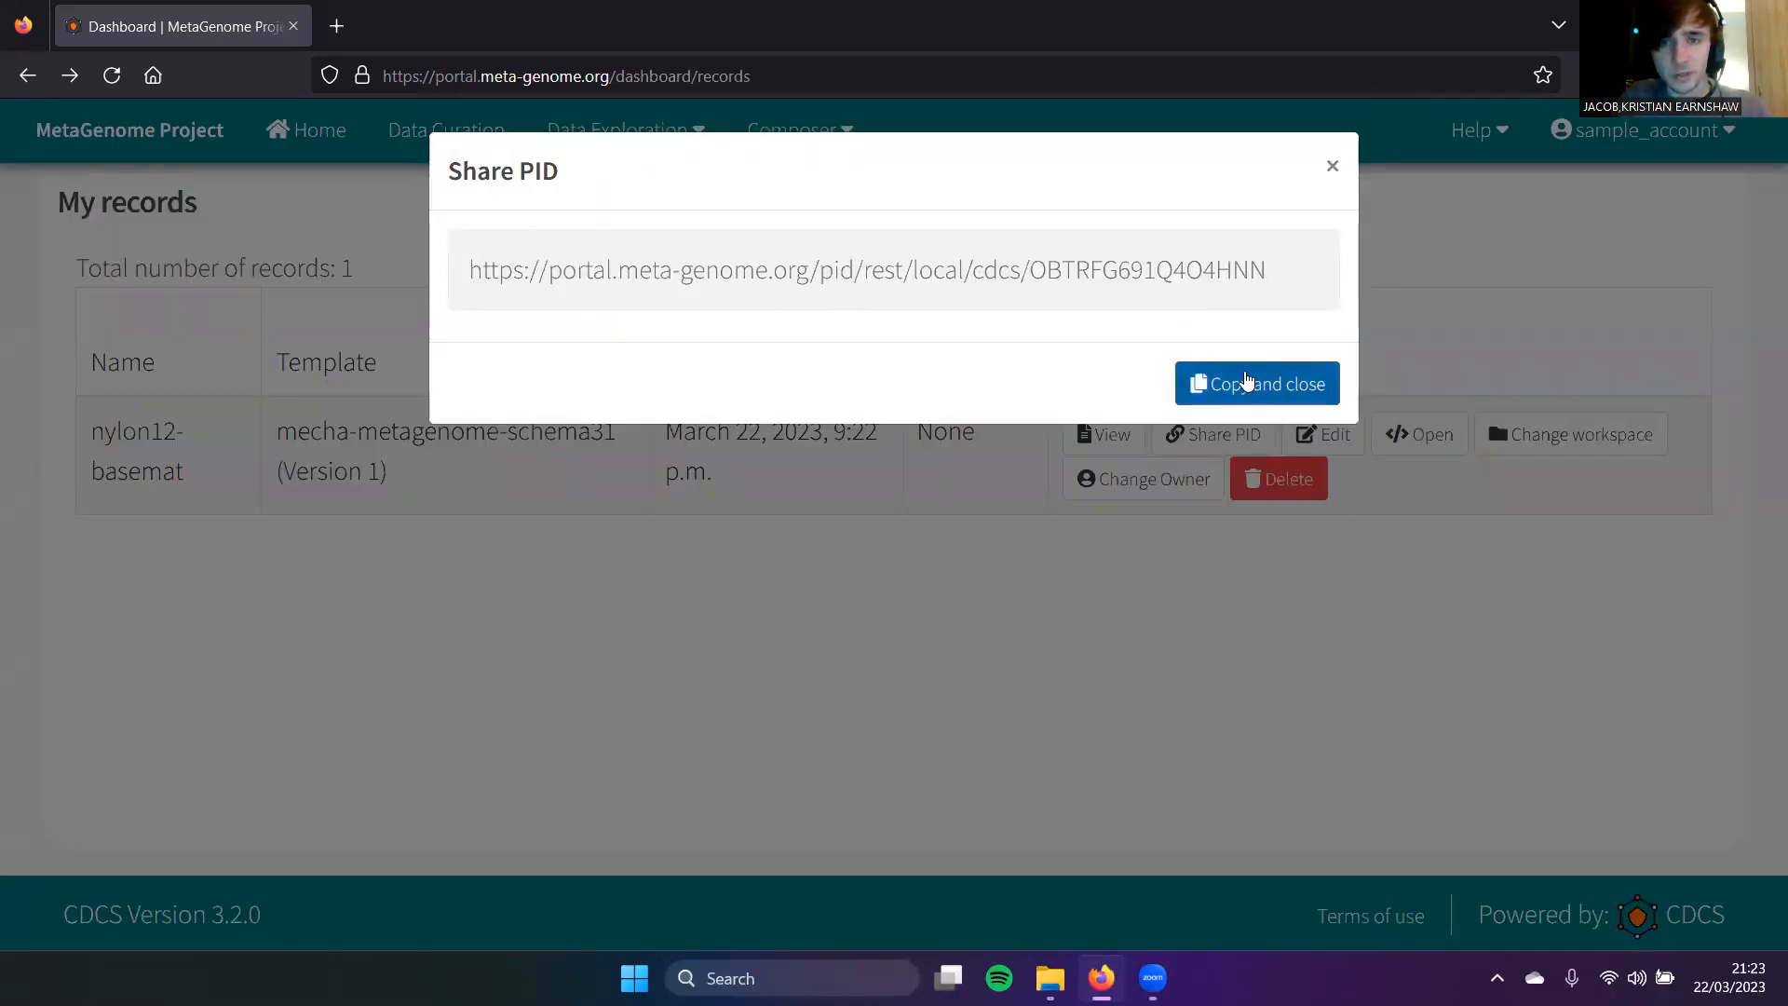
{"action": "double_click", "coordinate": [967, 270]}
{"action": "left_click", "coordinate": [1249, 386]}
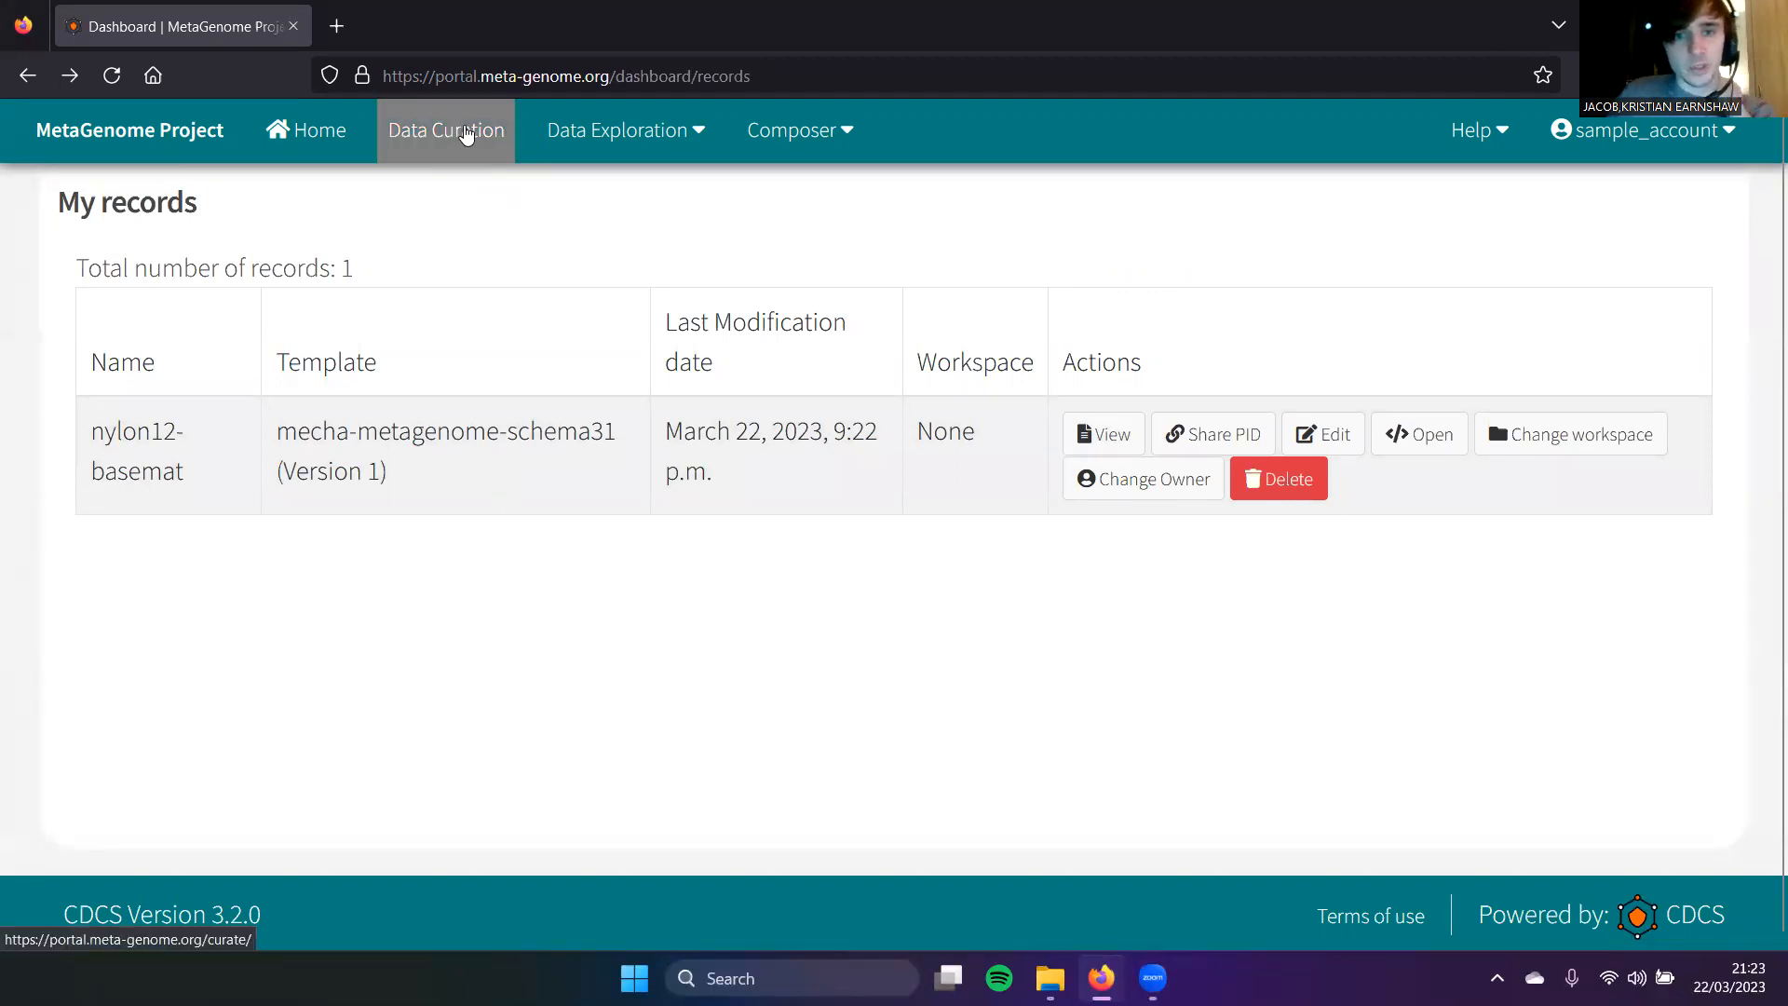
Step: Create a new metagenome-template document, renaming nylon12-meta to nylon12-metamat after the not-unique error
{"action": "left_click", "coordinate": [466, 135]}
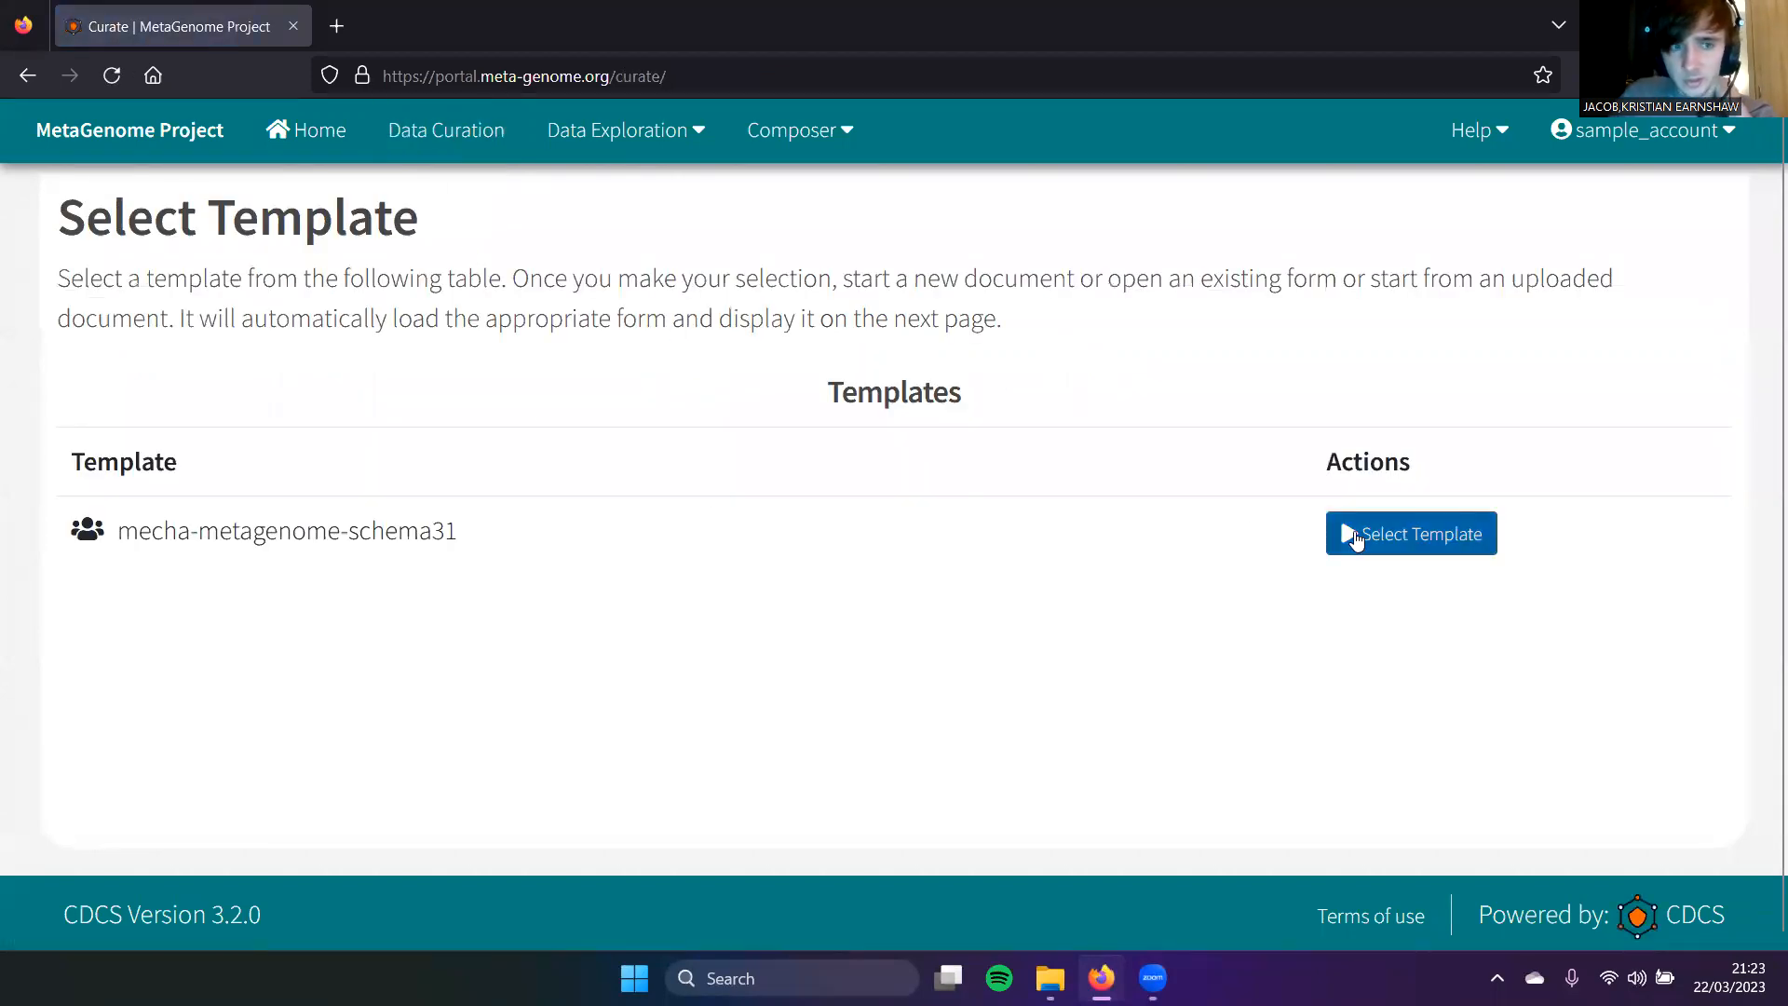
{"action": "left_click", "coordinate": [1358, 536]}
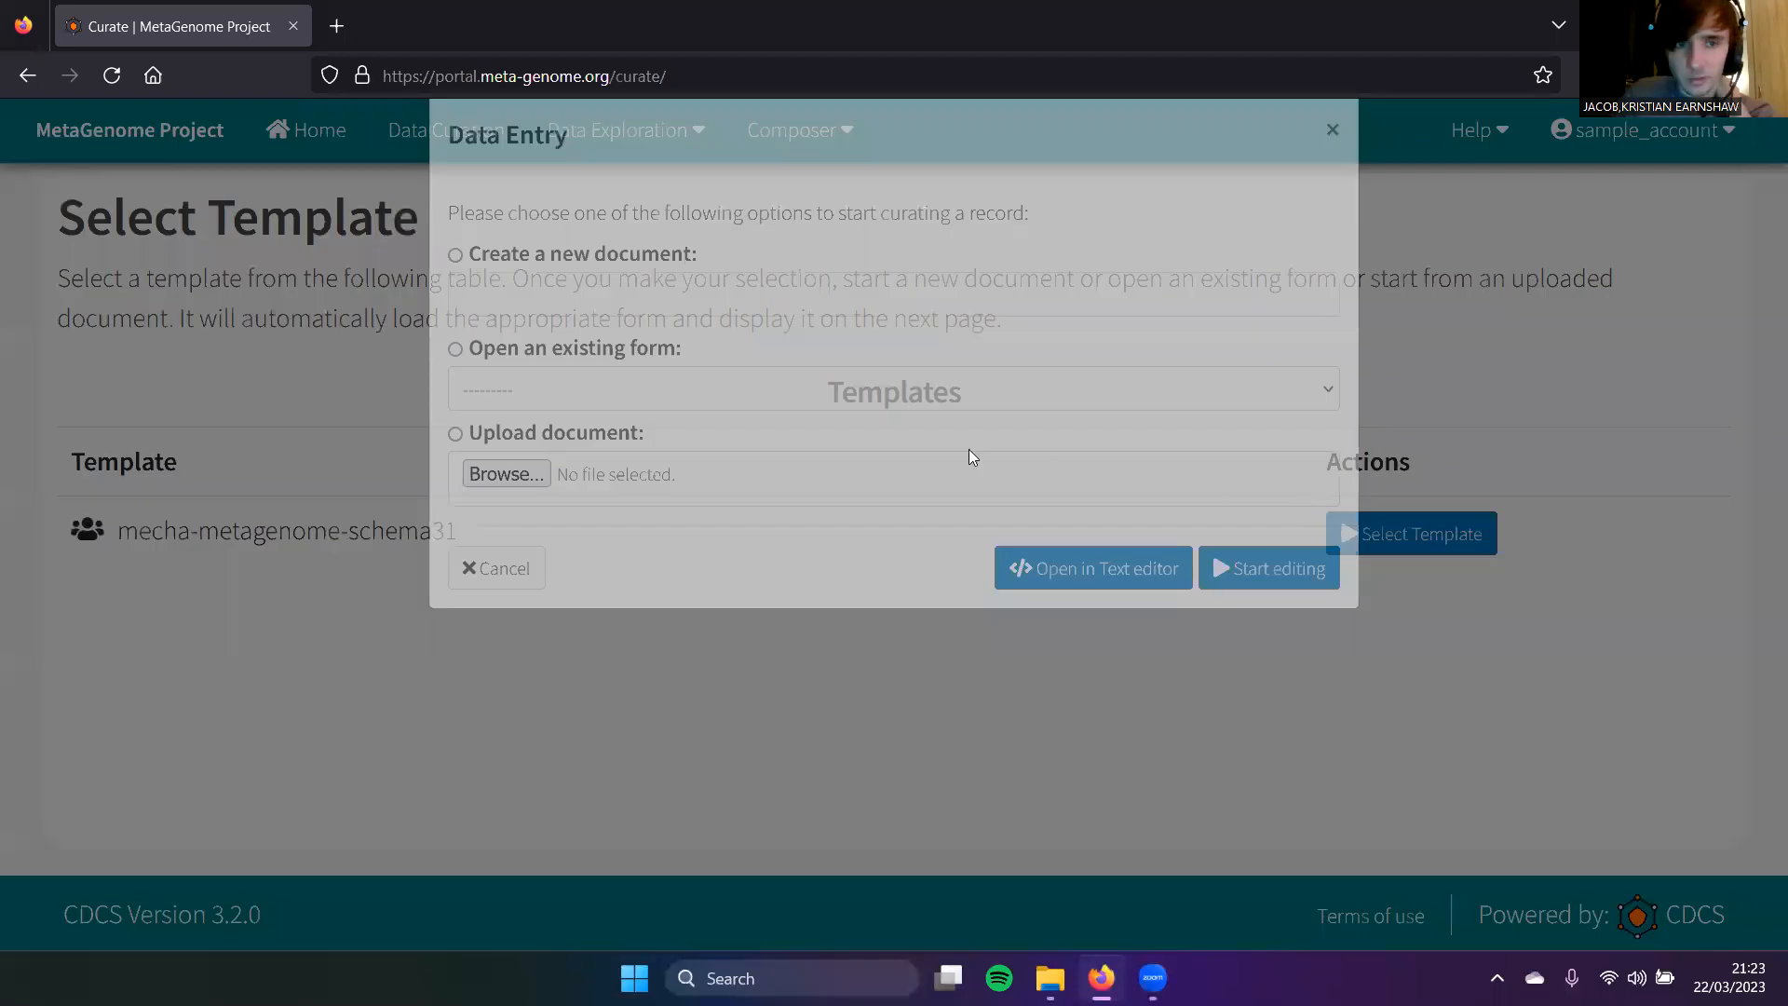
{"action": "left_click", "coordinate": [650, 322]}
{"action": "type", "text": "nylon12-meta"}
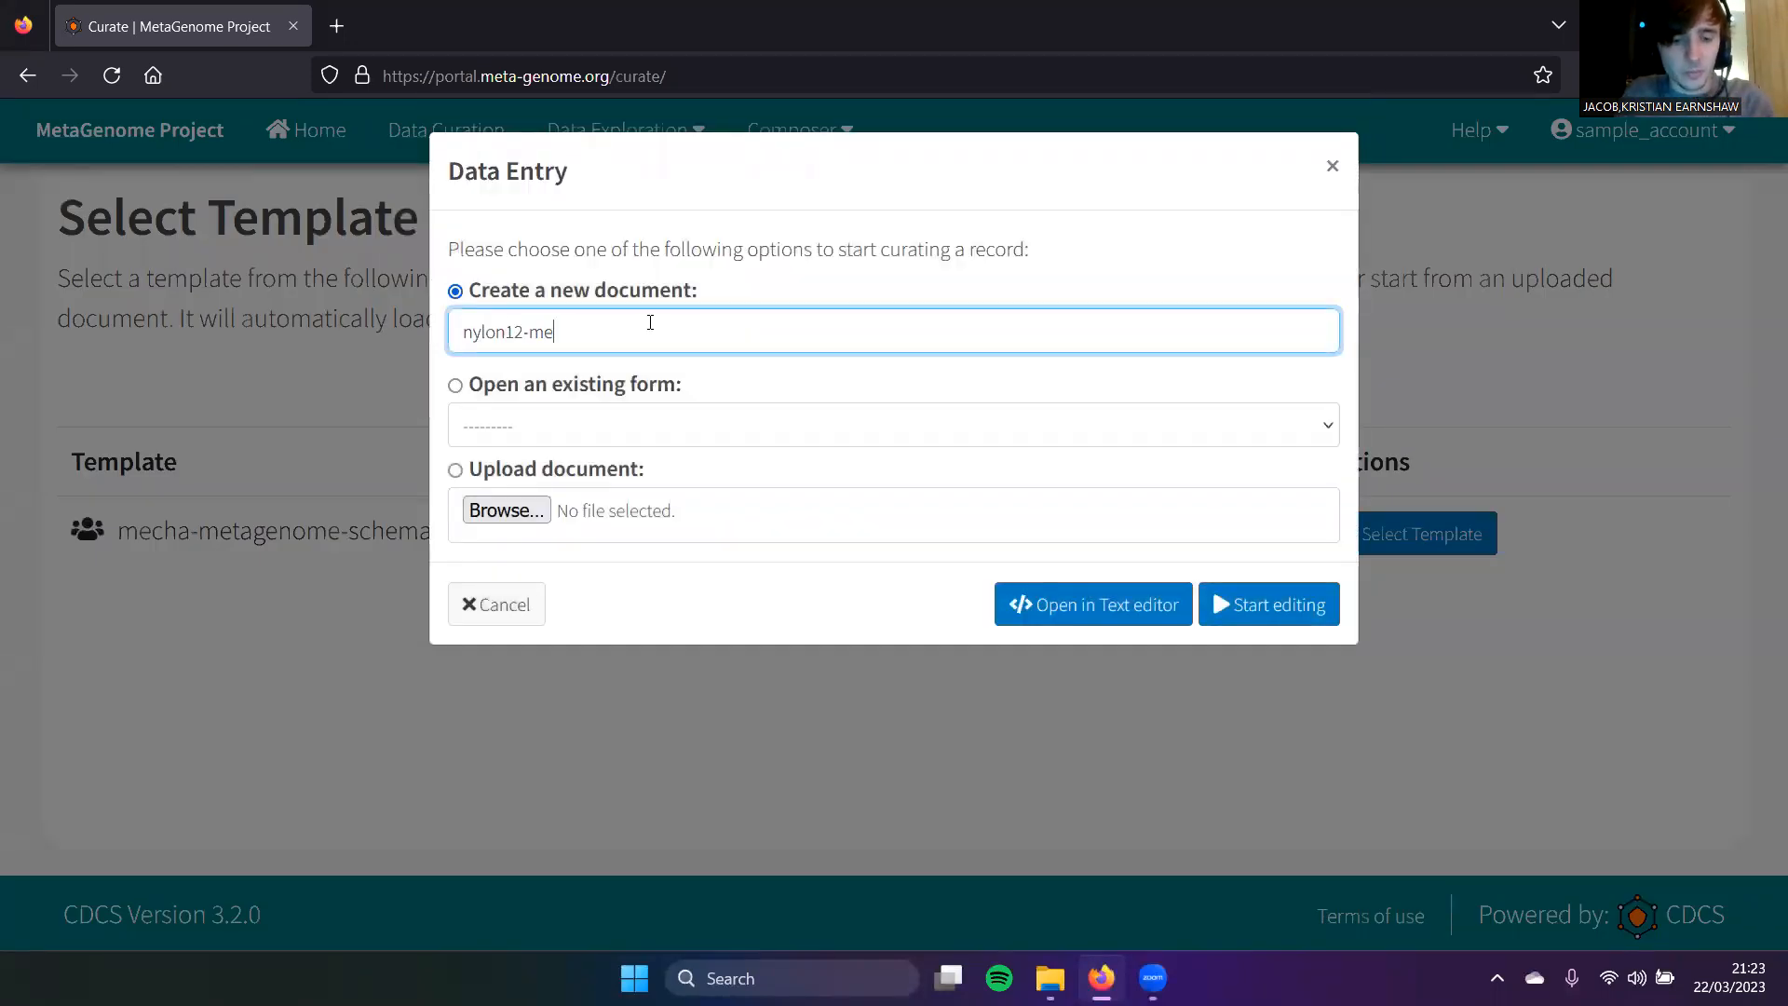
{"action": "left_click", "coordinate": [1286, 611]}
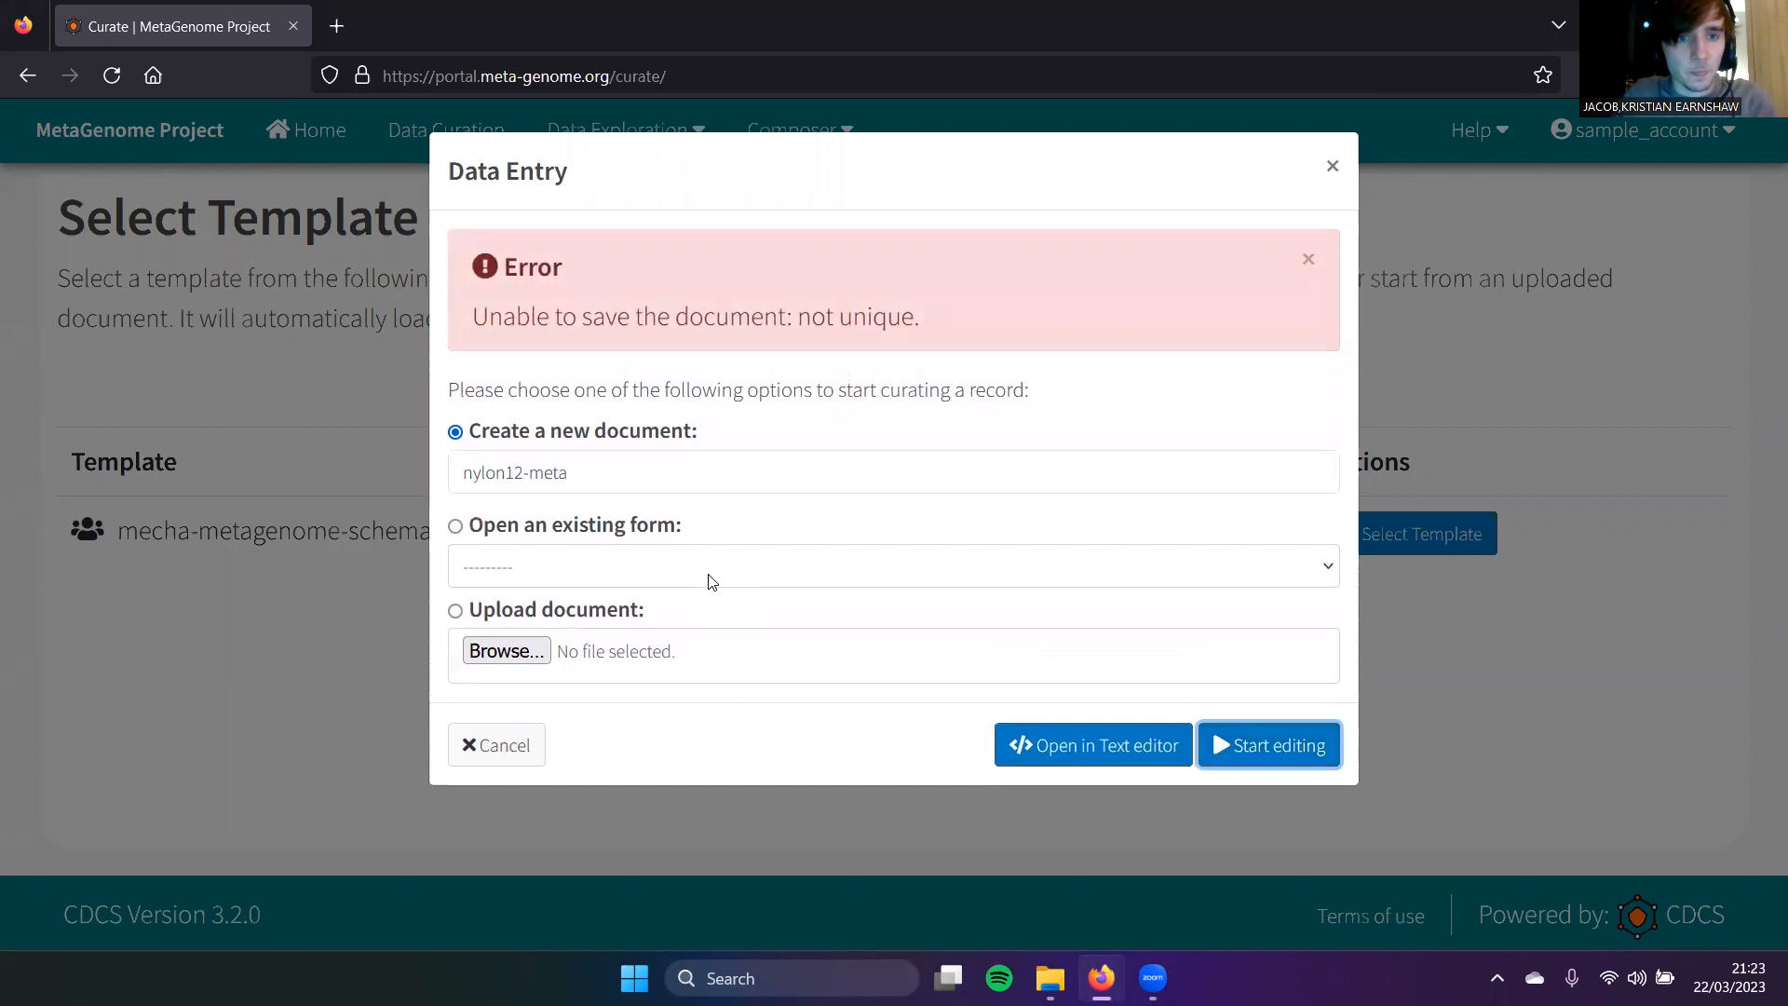
{"action": "left_click", "coordinate": [726, 478]}
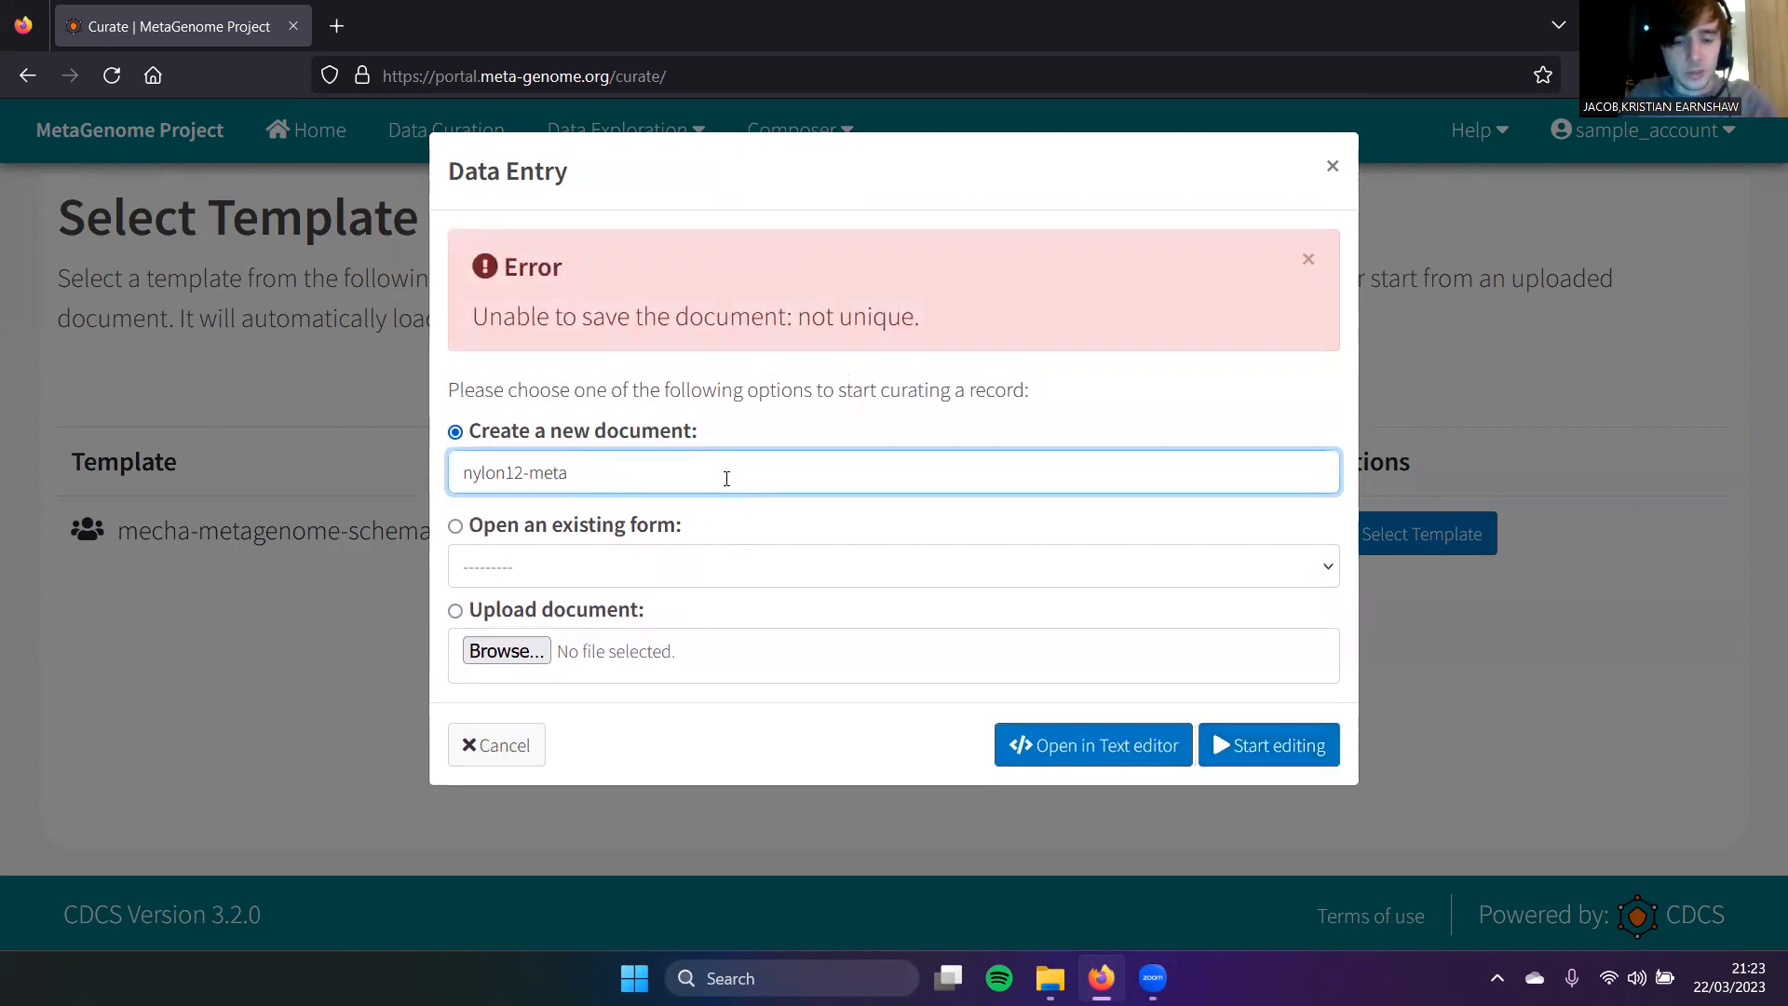
{"action": "type", "text": "t"}
{"action": "left_click", "coordinate": [1238, 743]}
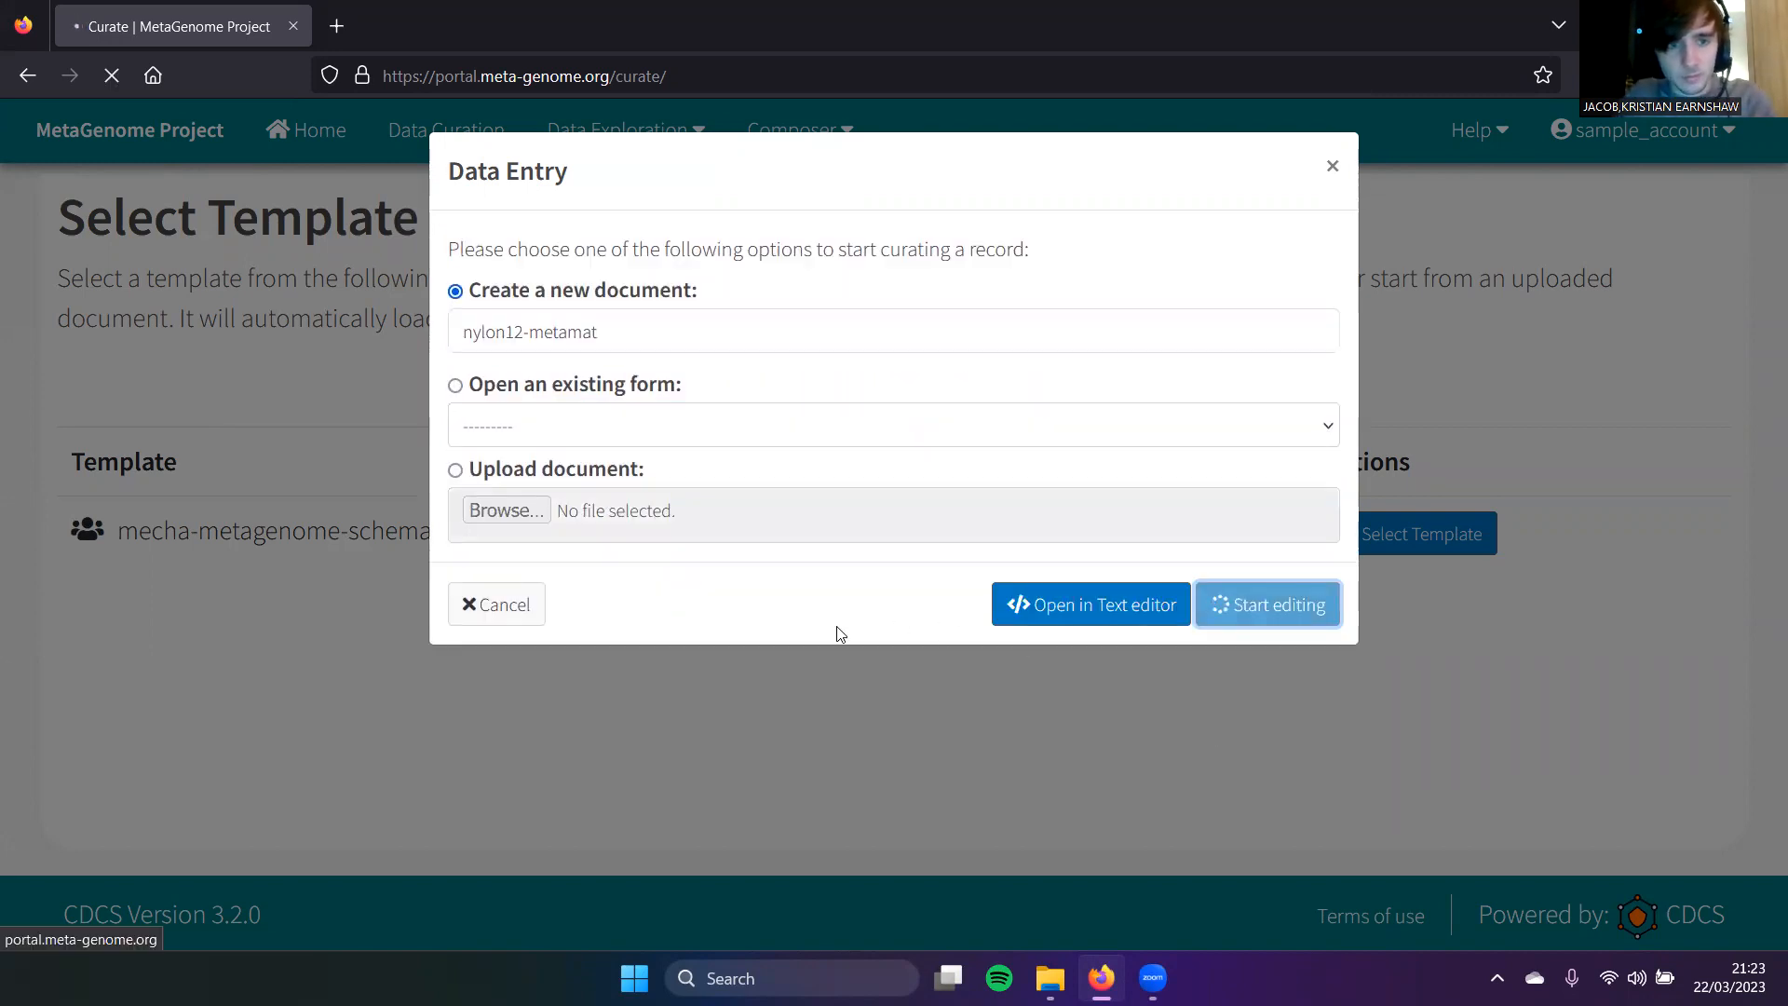
Step: Choose meta-material as Data type and experimental for the numerical-or-experimental methods question
{"action": "scroll", "coordinate": [606, 614], "scroll_direction": "down", "scroll_amount": 3}
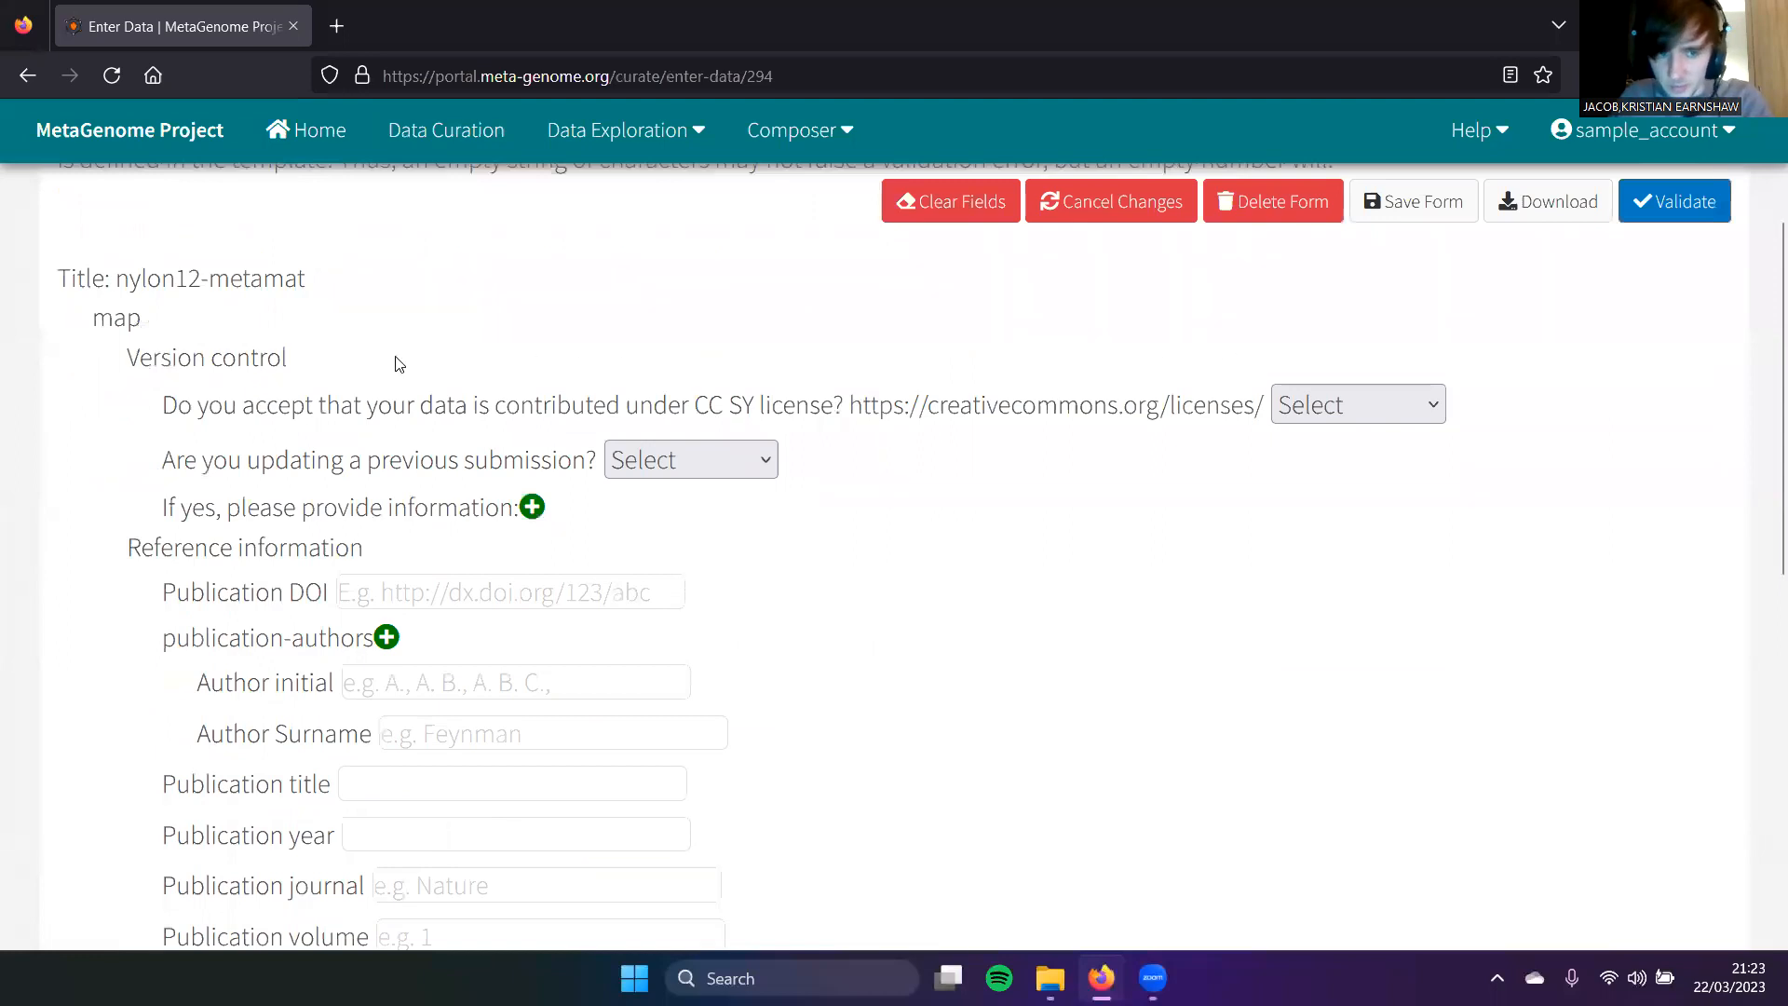
{"action": "scroll", "coordinate": [270, 565], "scroll_direction": "down", "scroll_amount": 3}
{"action": "scroll", "coordinate": [270, 565], "scroll_direction": "down", "scroll_amount": 1}
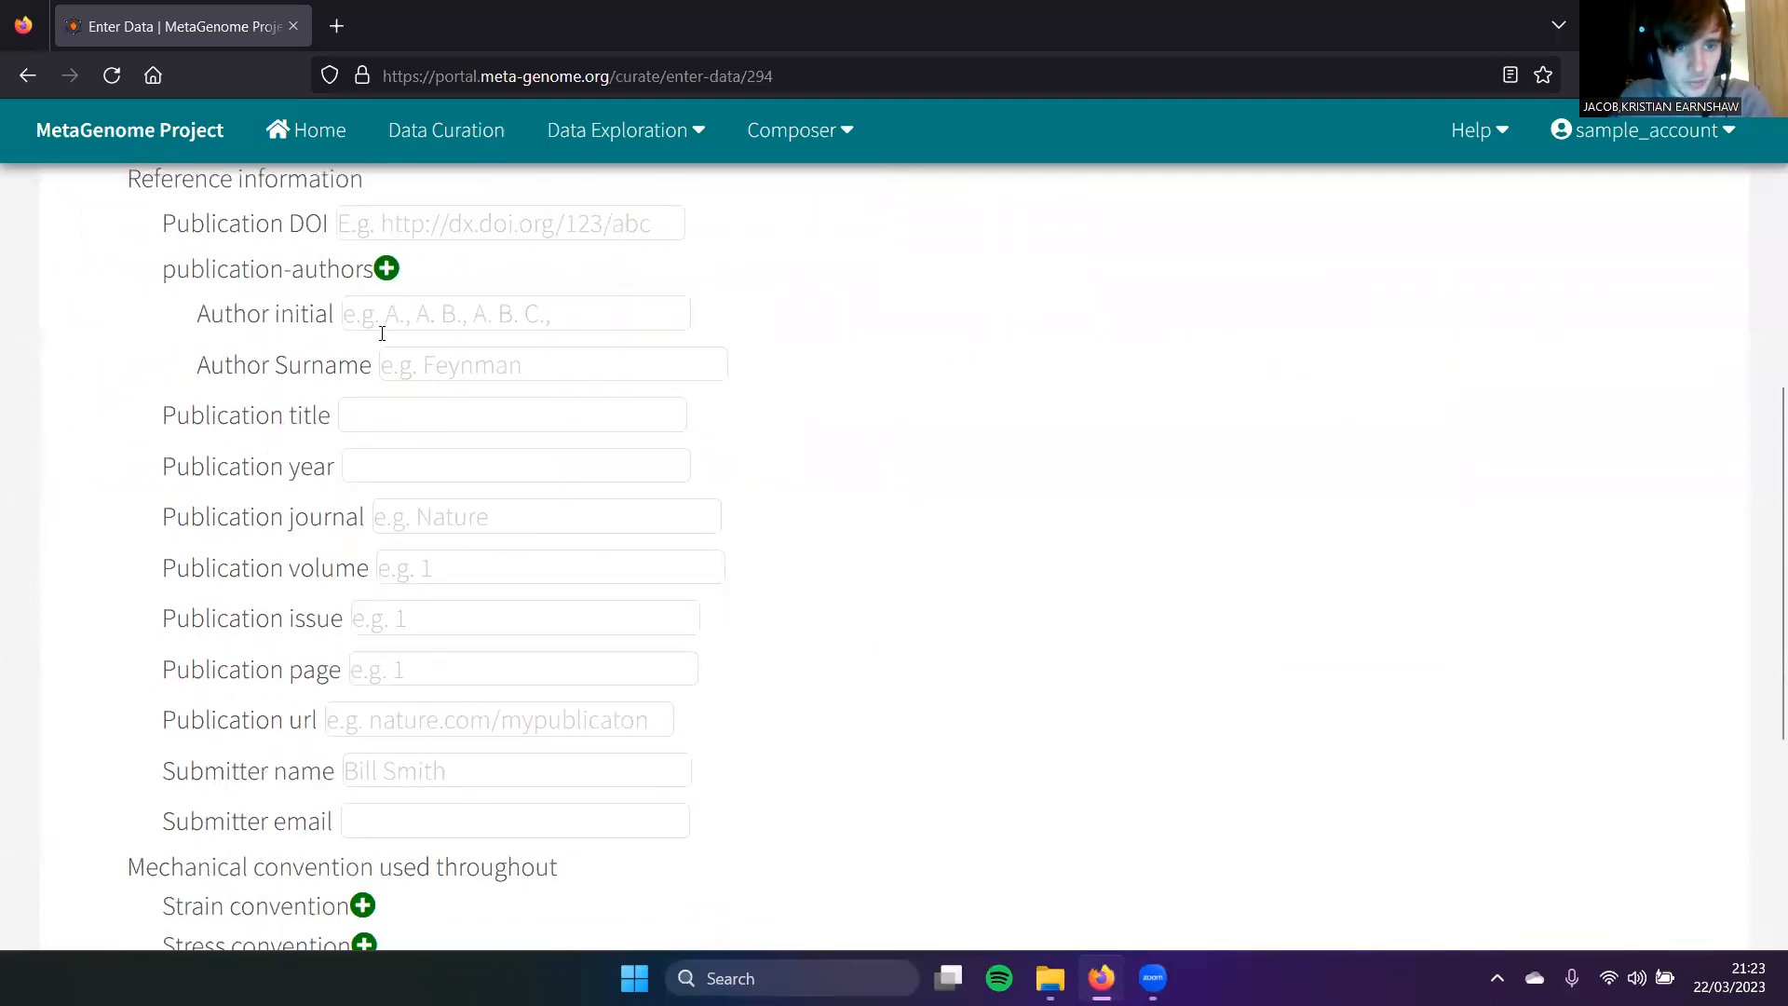
{"action": "scroll", "coordinate": [470, 552], "scroll_direction": "down", "scroll_amount": 1}
{"action": "scroll", "coordinate": [268, 647], "scroll_direction": "down", "scroll_amount": 1}
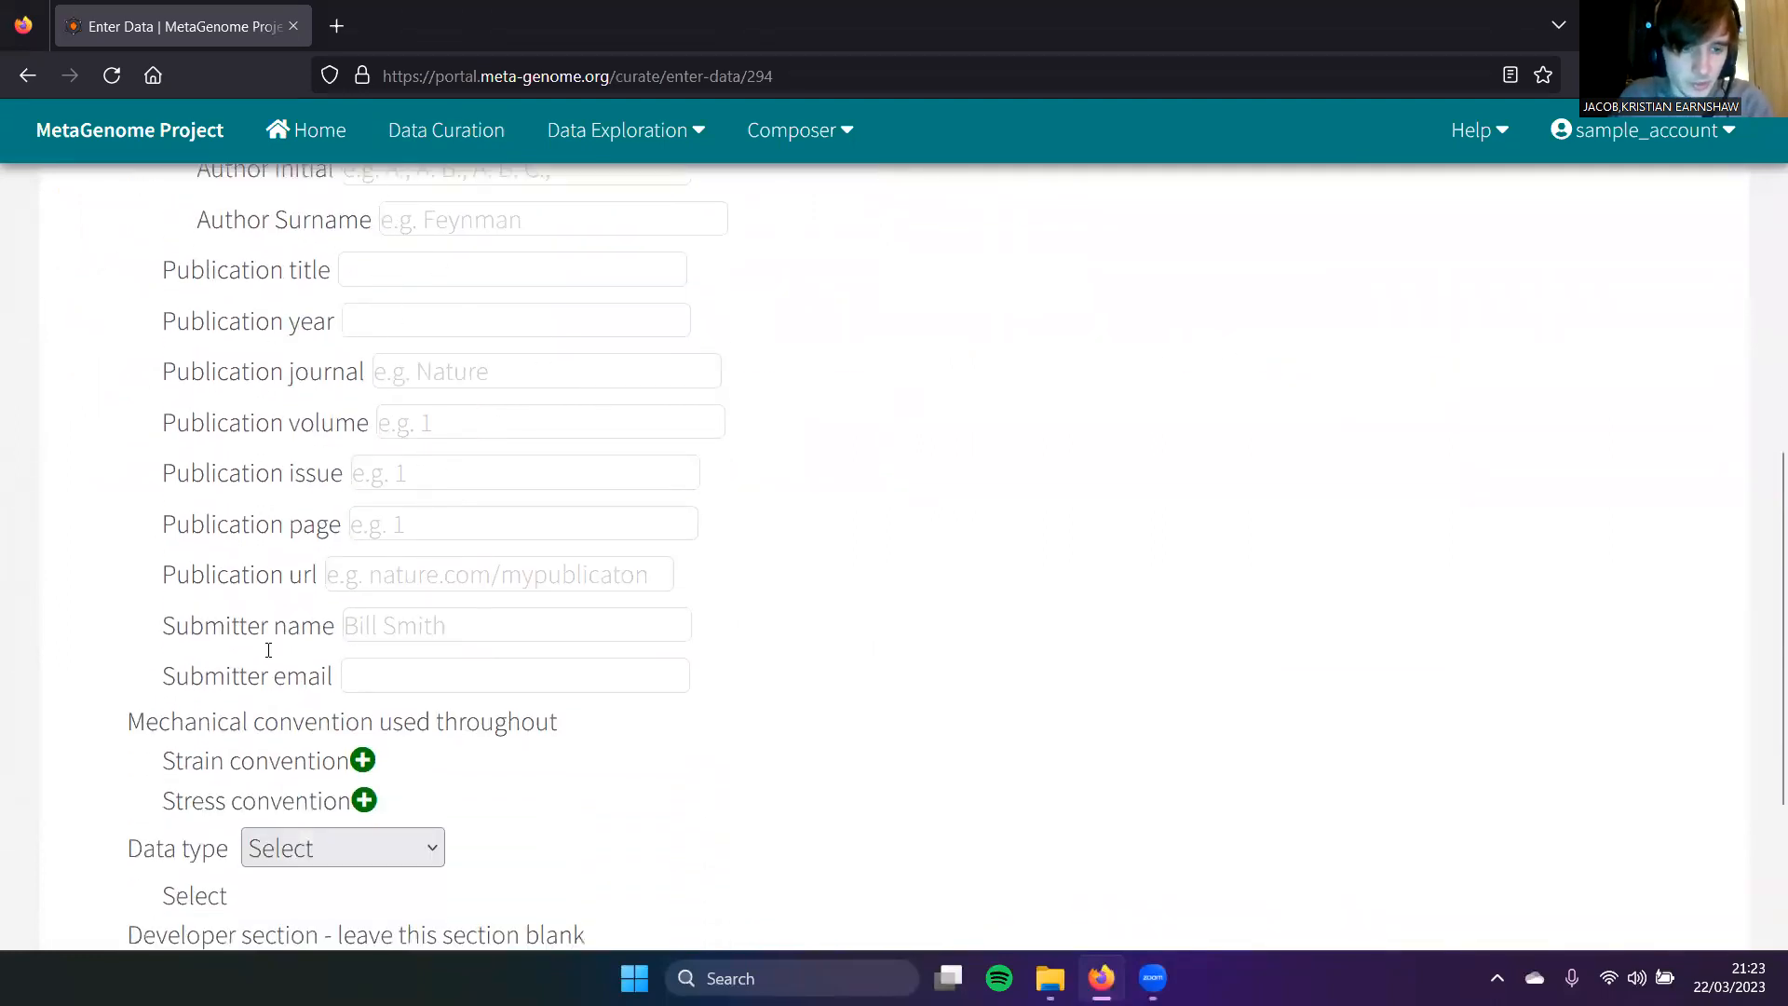
{"action": "scroll", "coordinate": [382, 670], "scroll_direction": "down", "scroll_amount": 2}
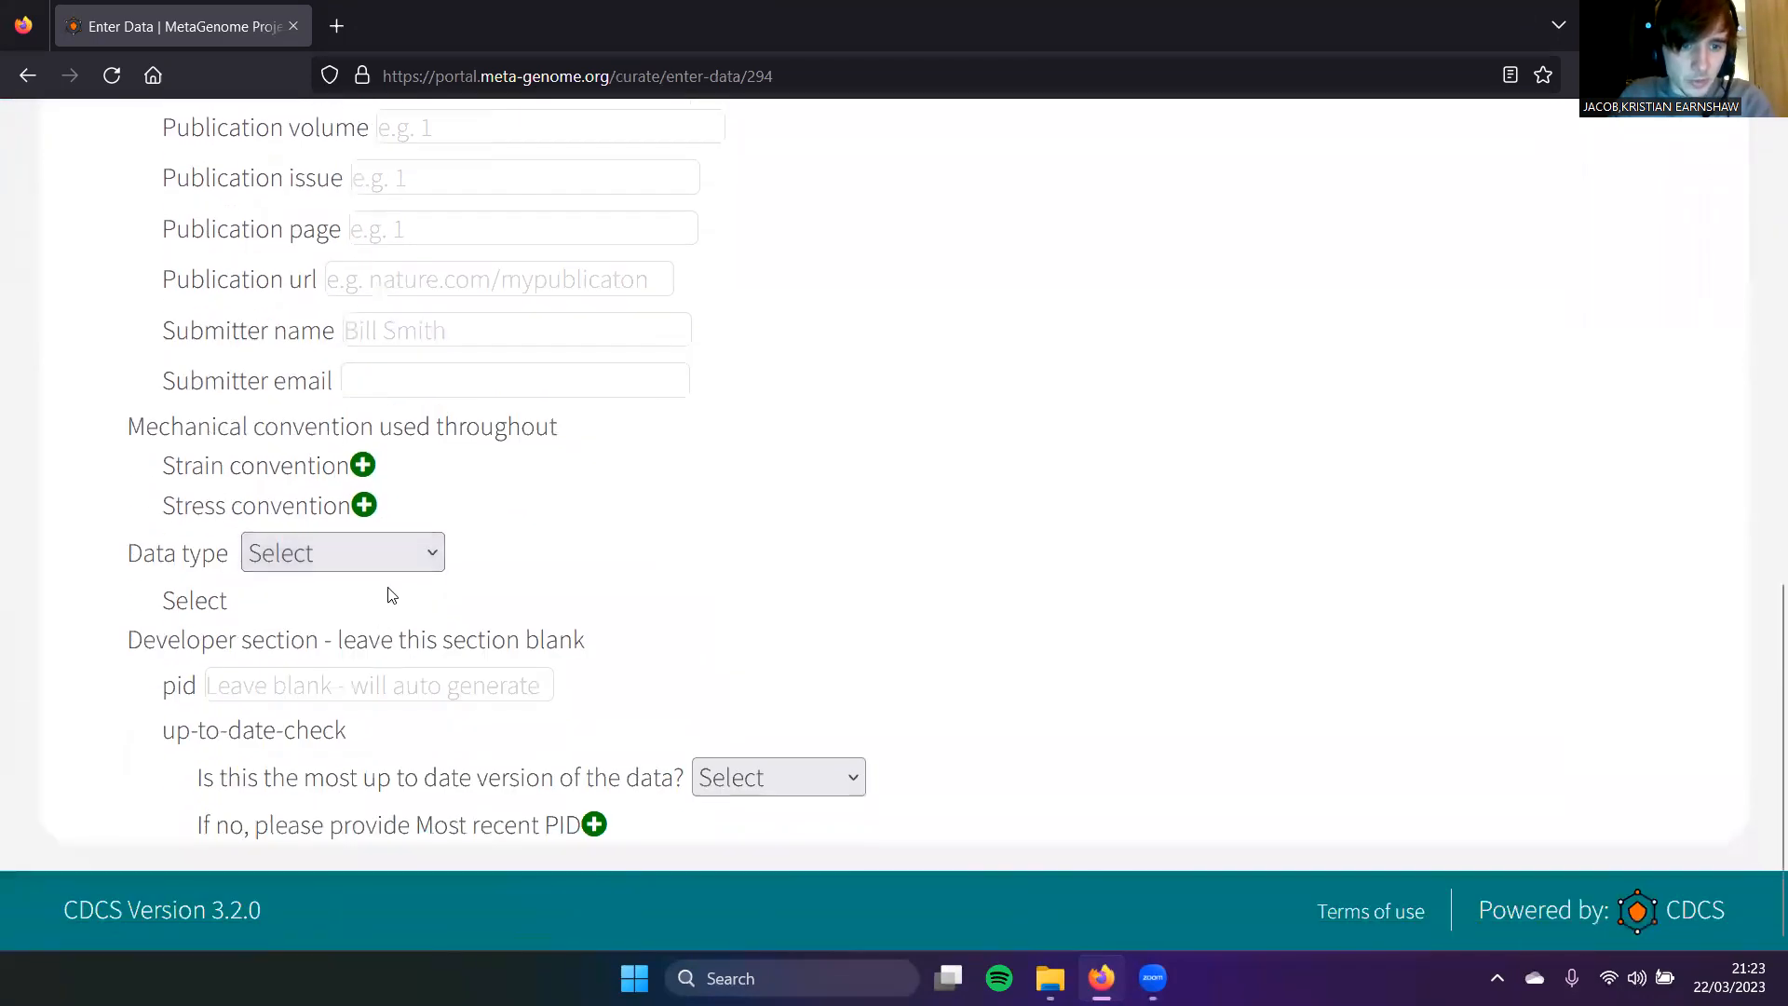
{"action": "left_click", "coordinate": [402, 563]}
{"action": "left_click", "coordinate": [388, 707]}
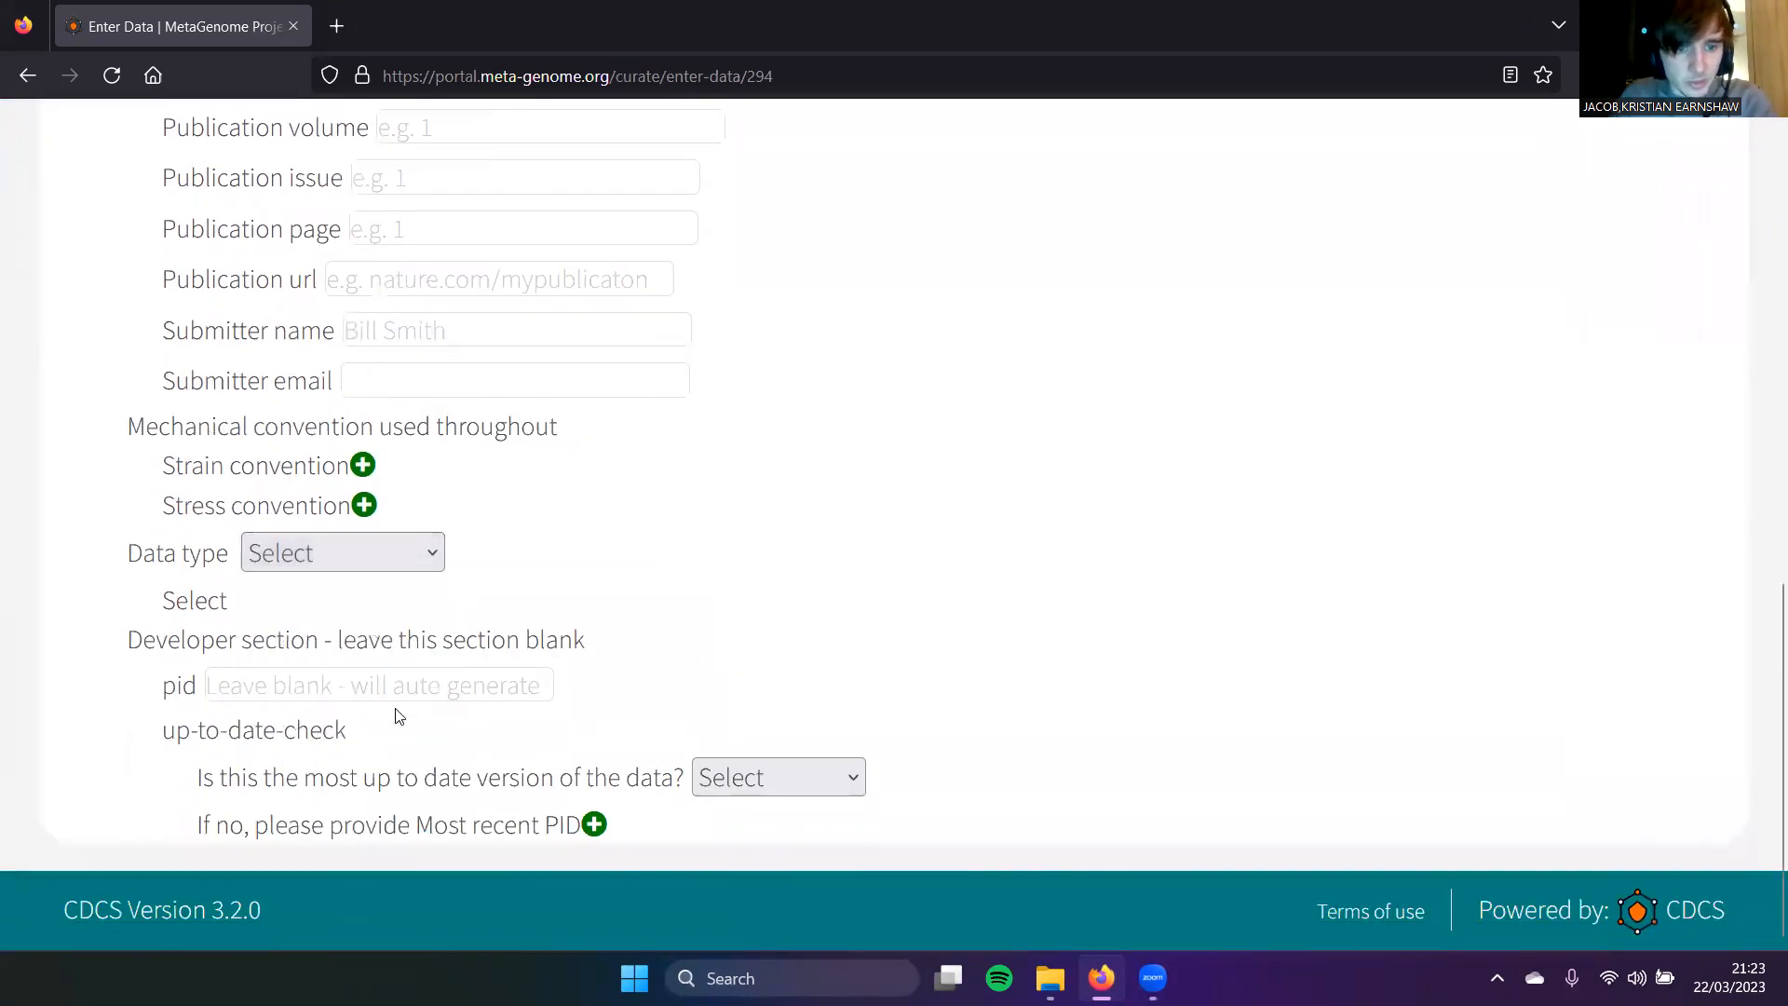
{"action": "scroll", "coordinate": [484, 551], "scroll_direction": "down", "scroll_amount": 2}
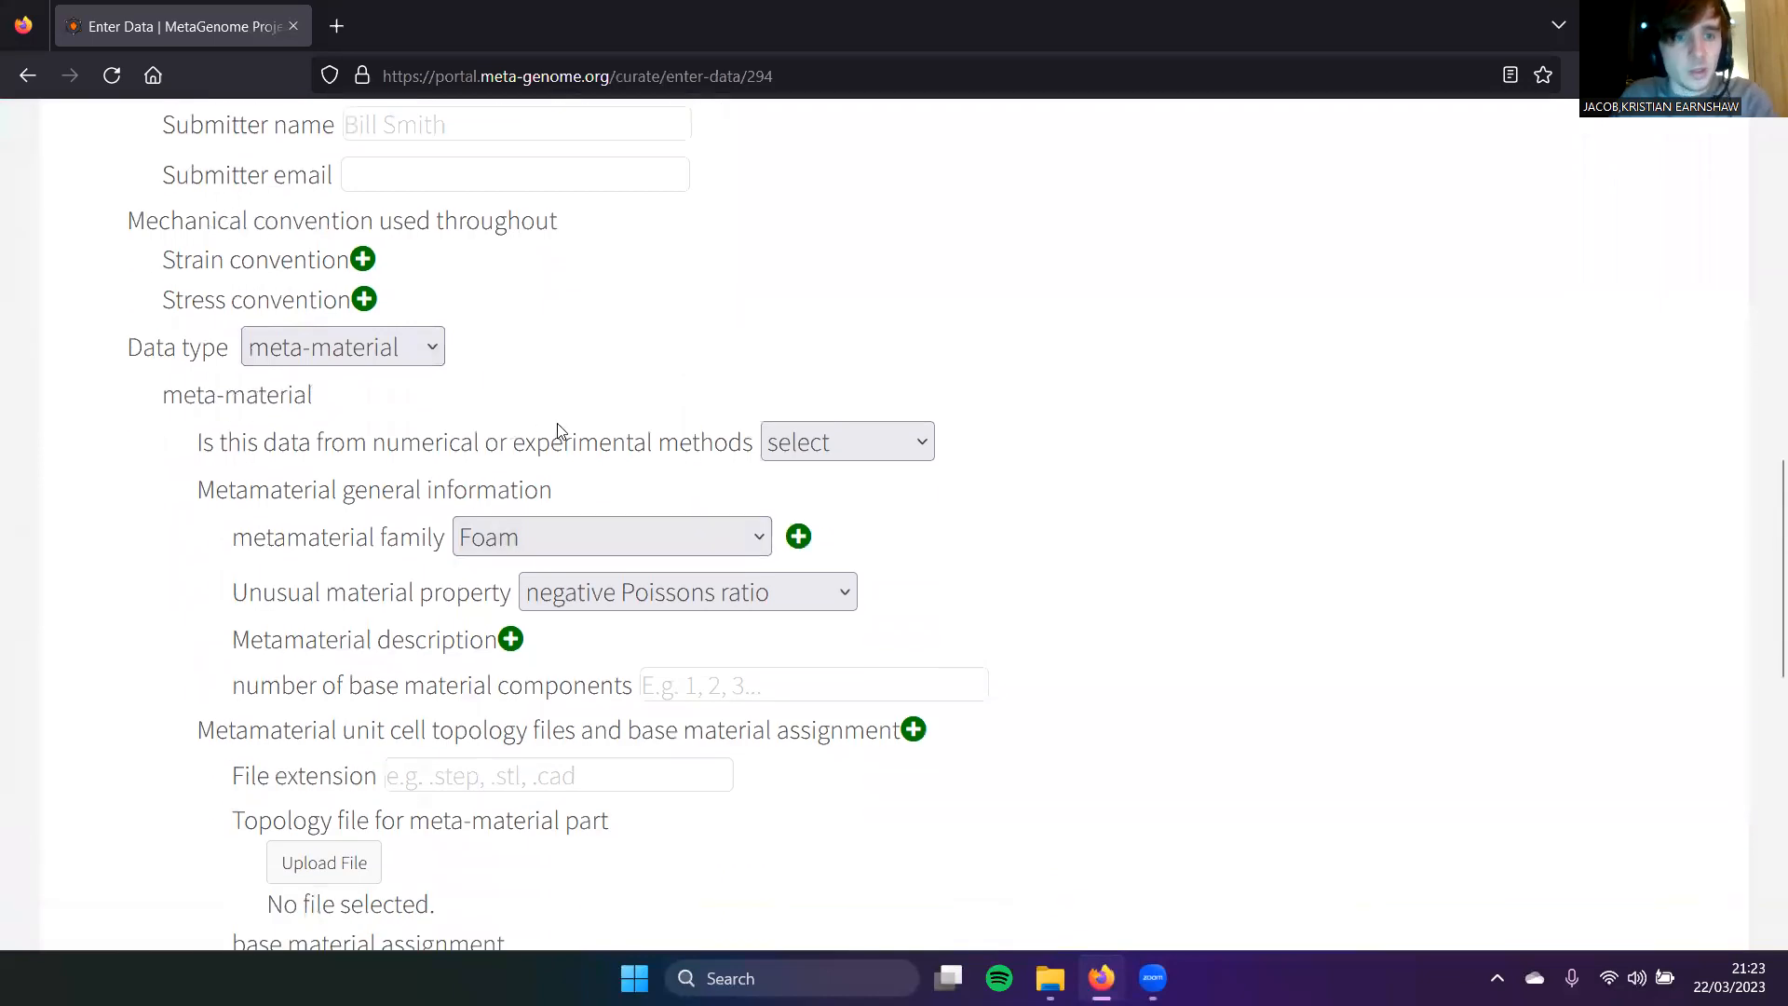
{"action": "left_click", "coordinate": [829, 436]}
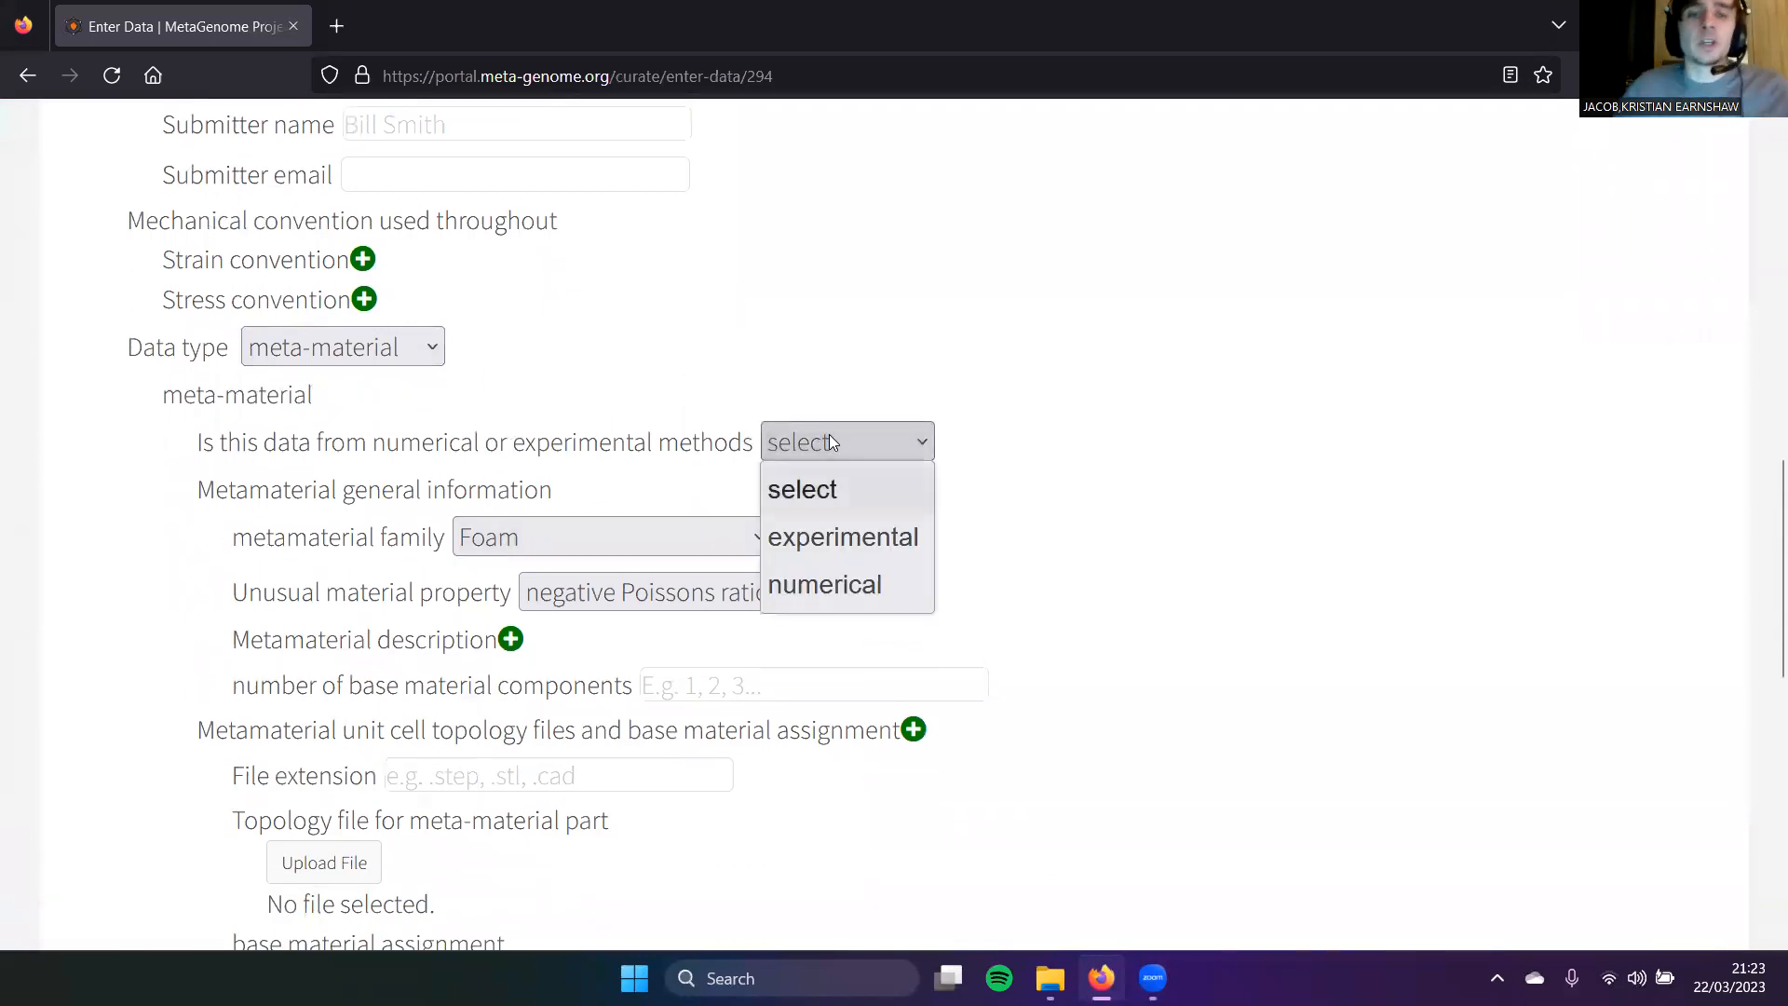
{"action": "left_click", "coordinate": [812, 531]}
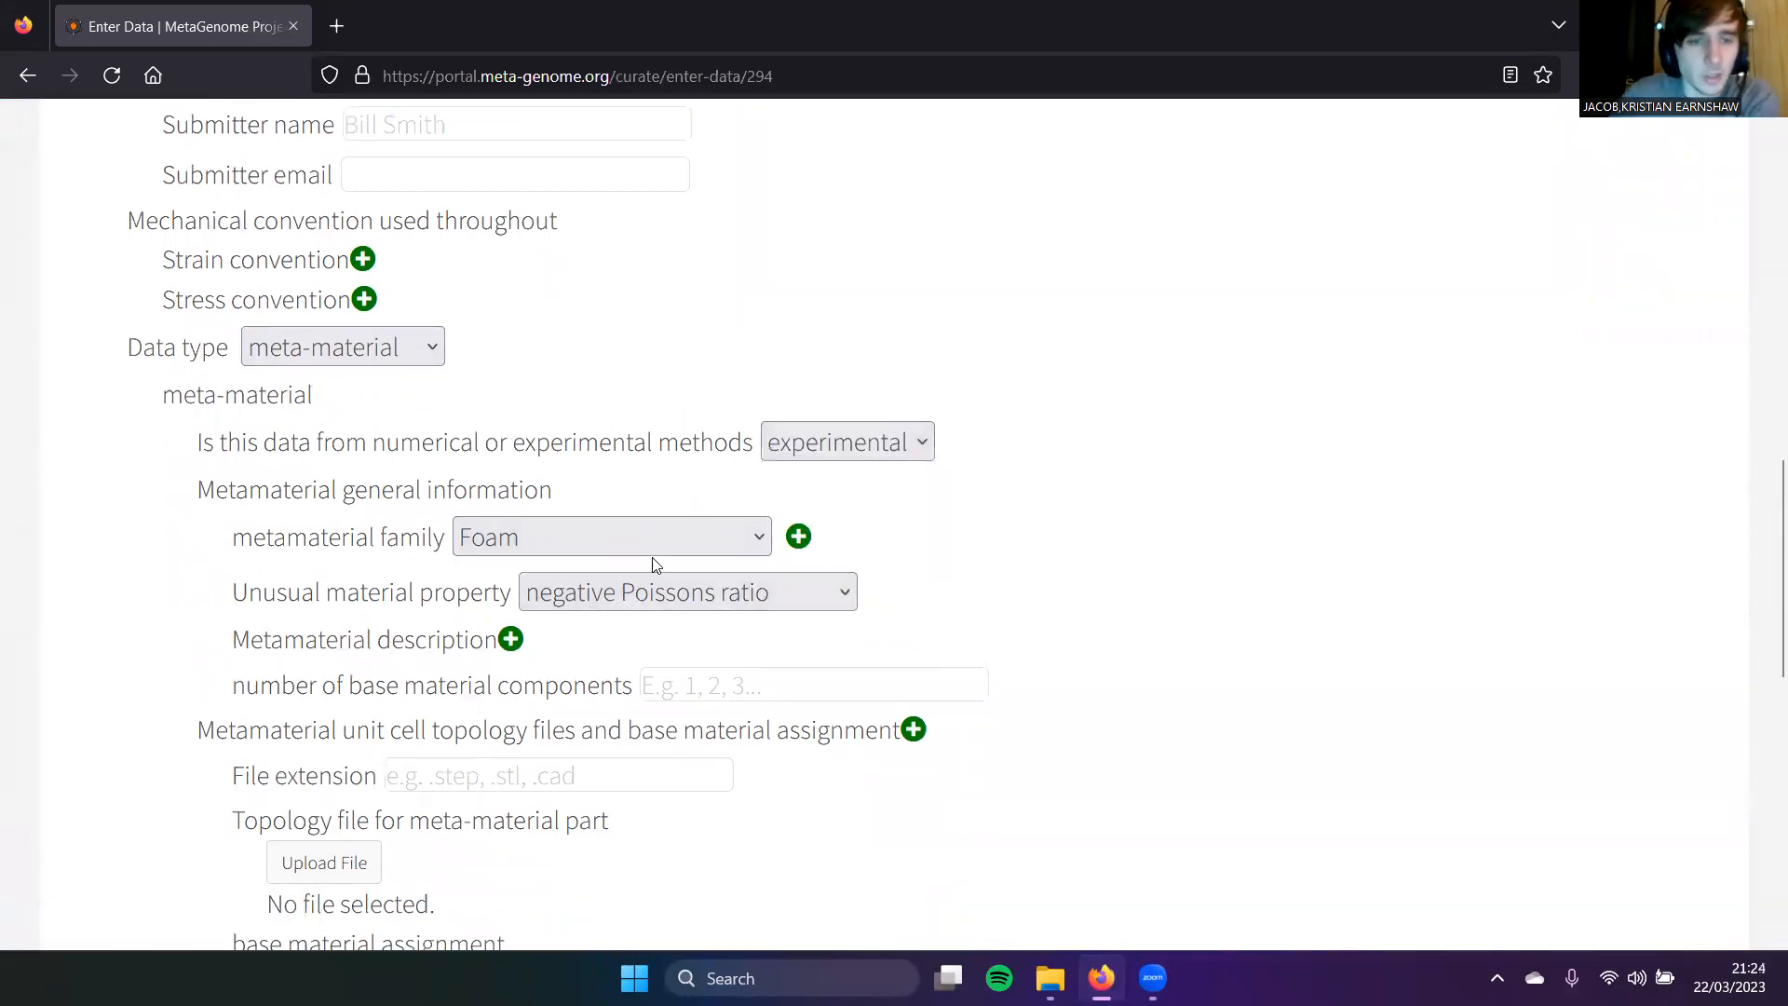
{"action": "scroll", "coordinate": [637, 540], "scroll_direction": "down", "scroll_amount": 1}
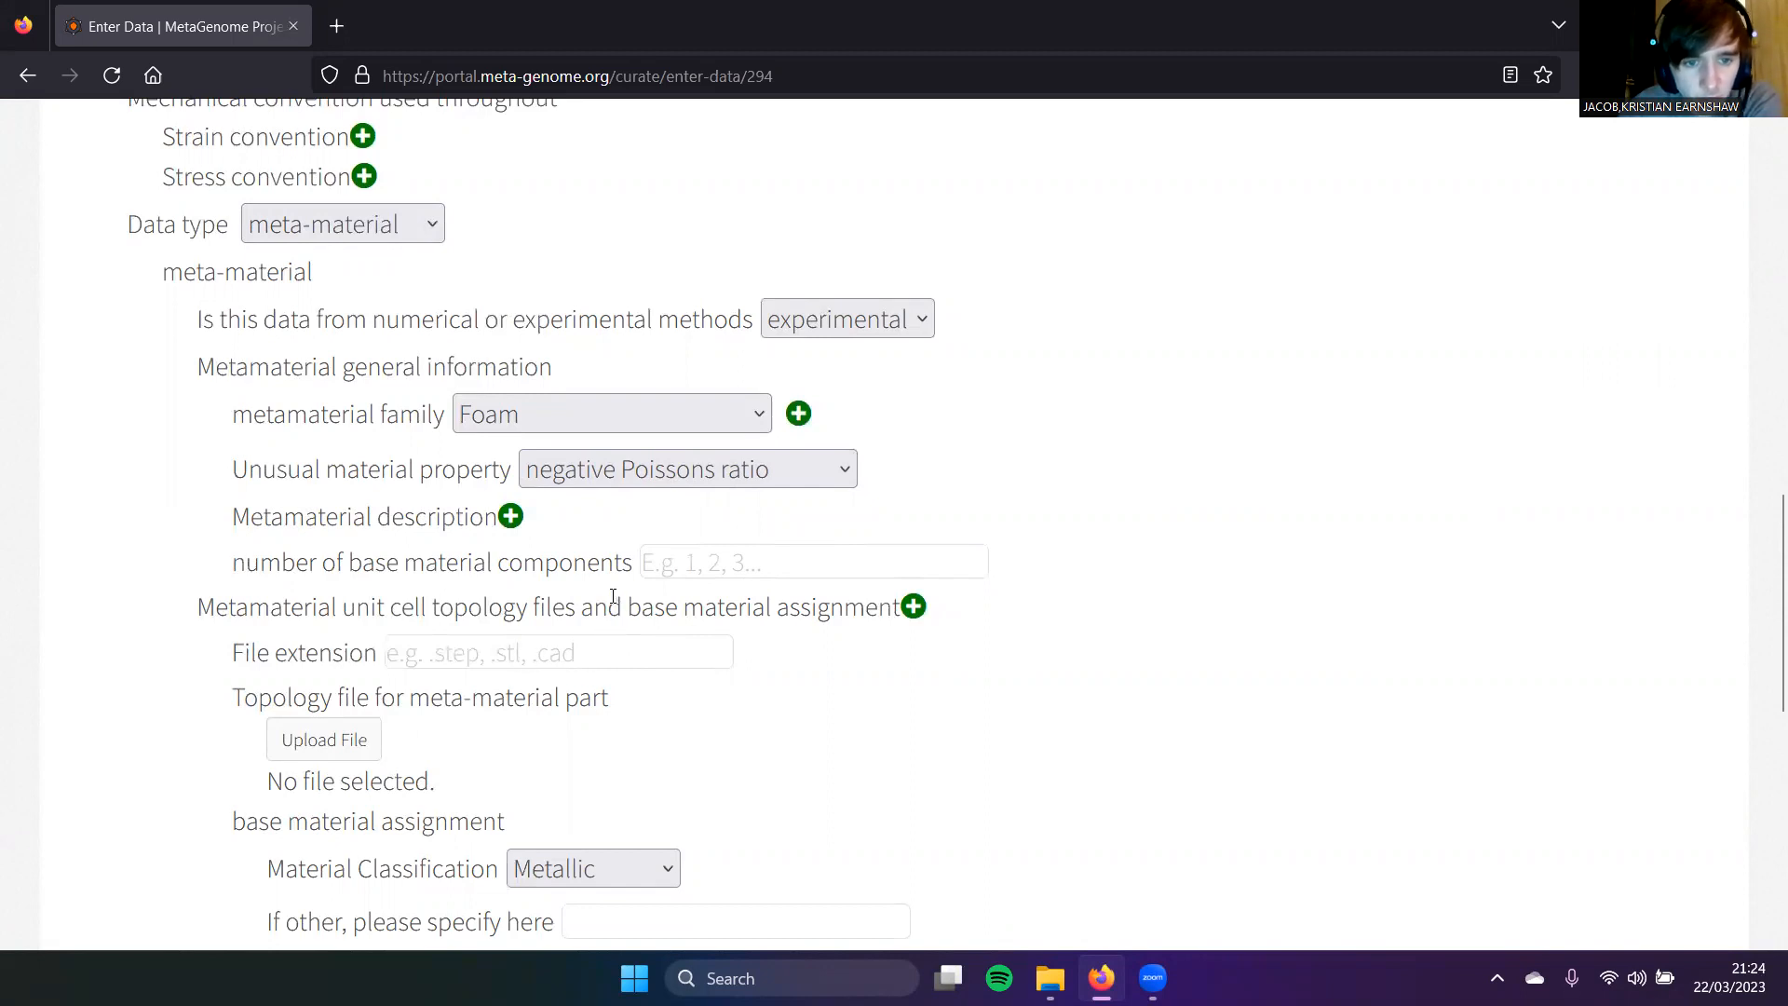
{"action": "scroll", "coordinate": [613, 596], "scroll_direction": "down", "scroll_amount": 1}
Step: Enter .step as the file extension and upload the local Nylon.STEP topology file
{"action": "left_click", "coordinate": [543, 536]}
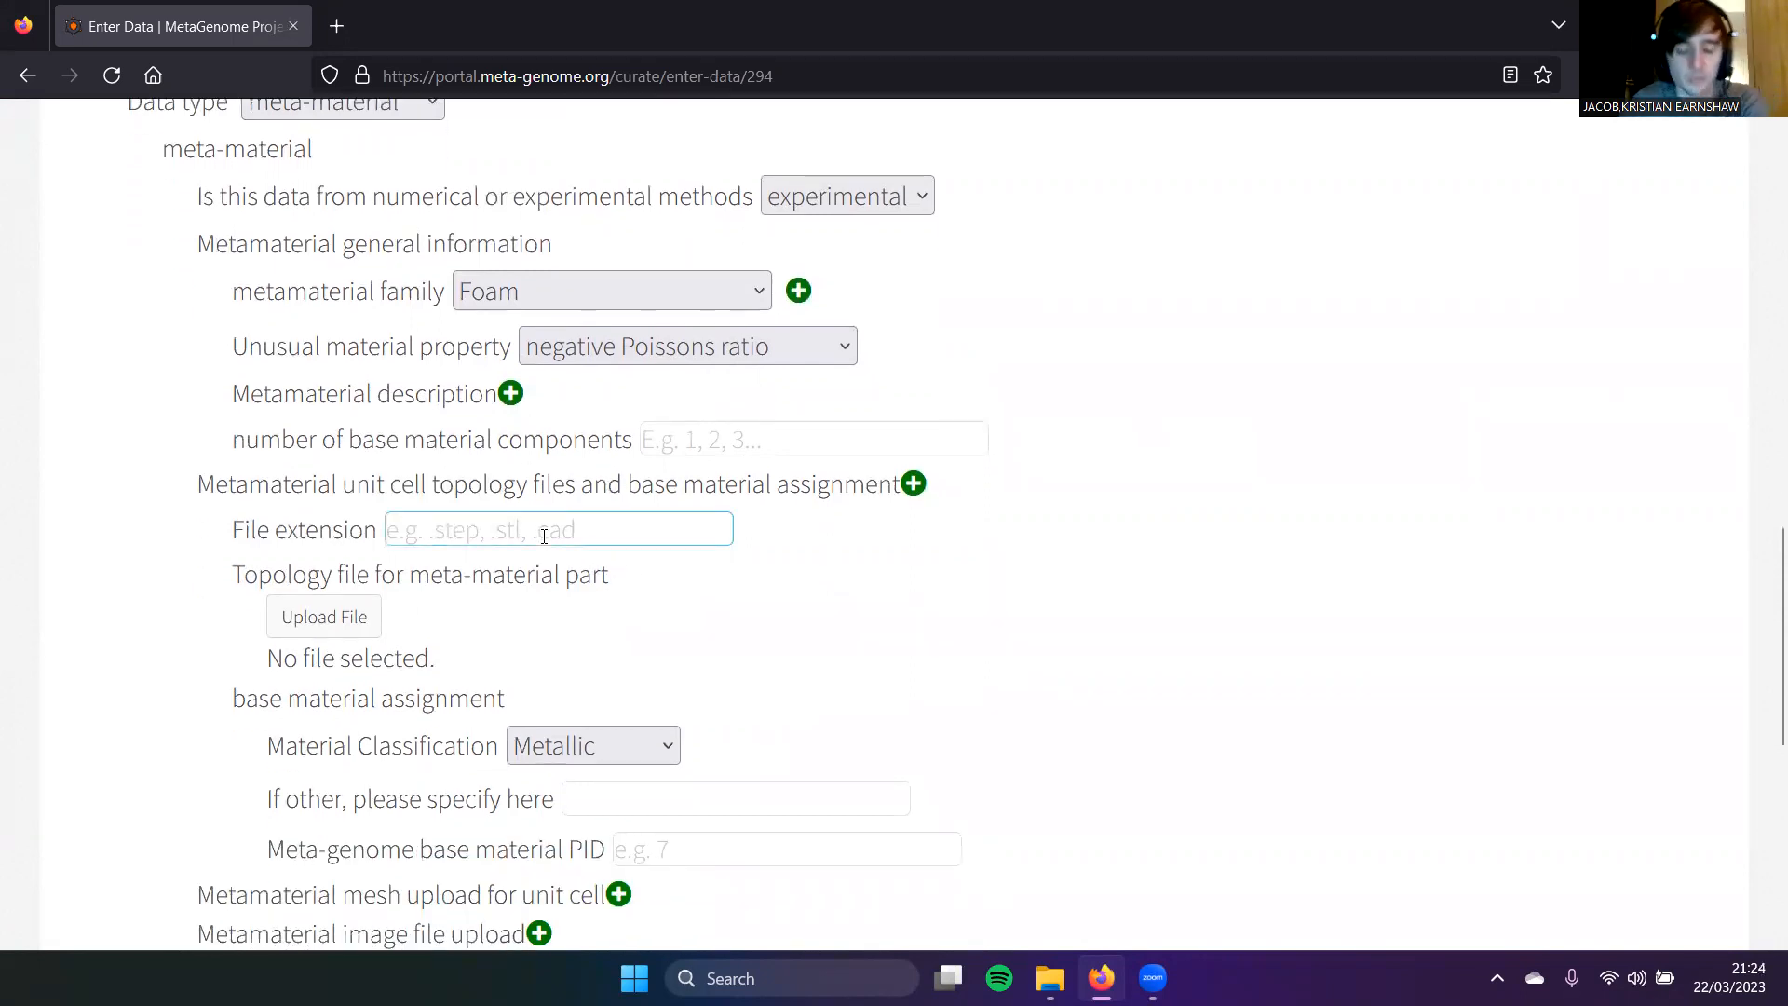
{"action": "type", "text": ".step"}
{"action": "left_click", "coordinate": [324, 617]}
{"action": "left_click", "coordinate": [524, 337]}
{"action": "left_click", "coordinate": [886, 352]}
{"action": "double_click", "coordinate": [343, 264]}
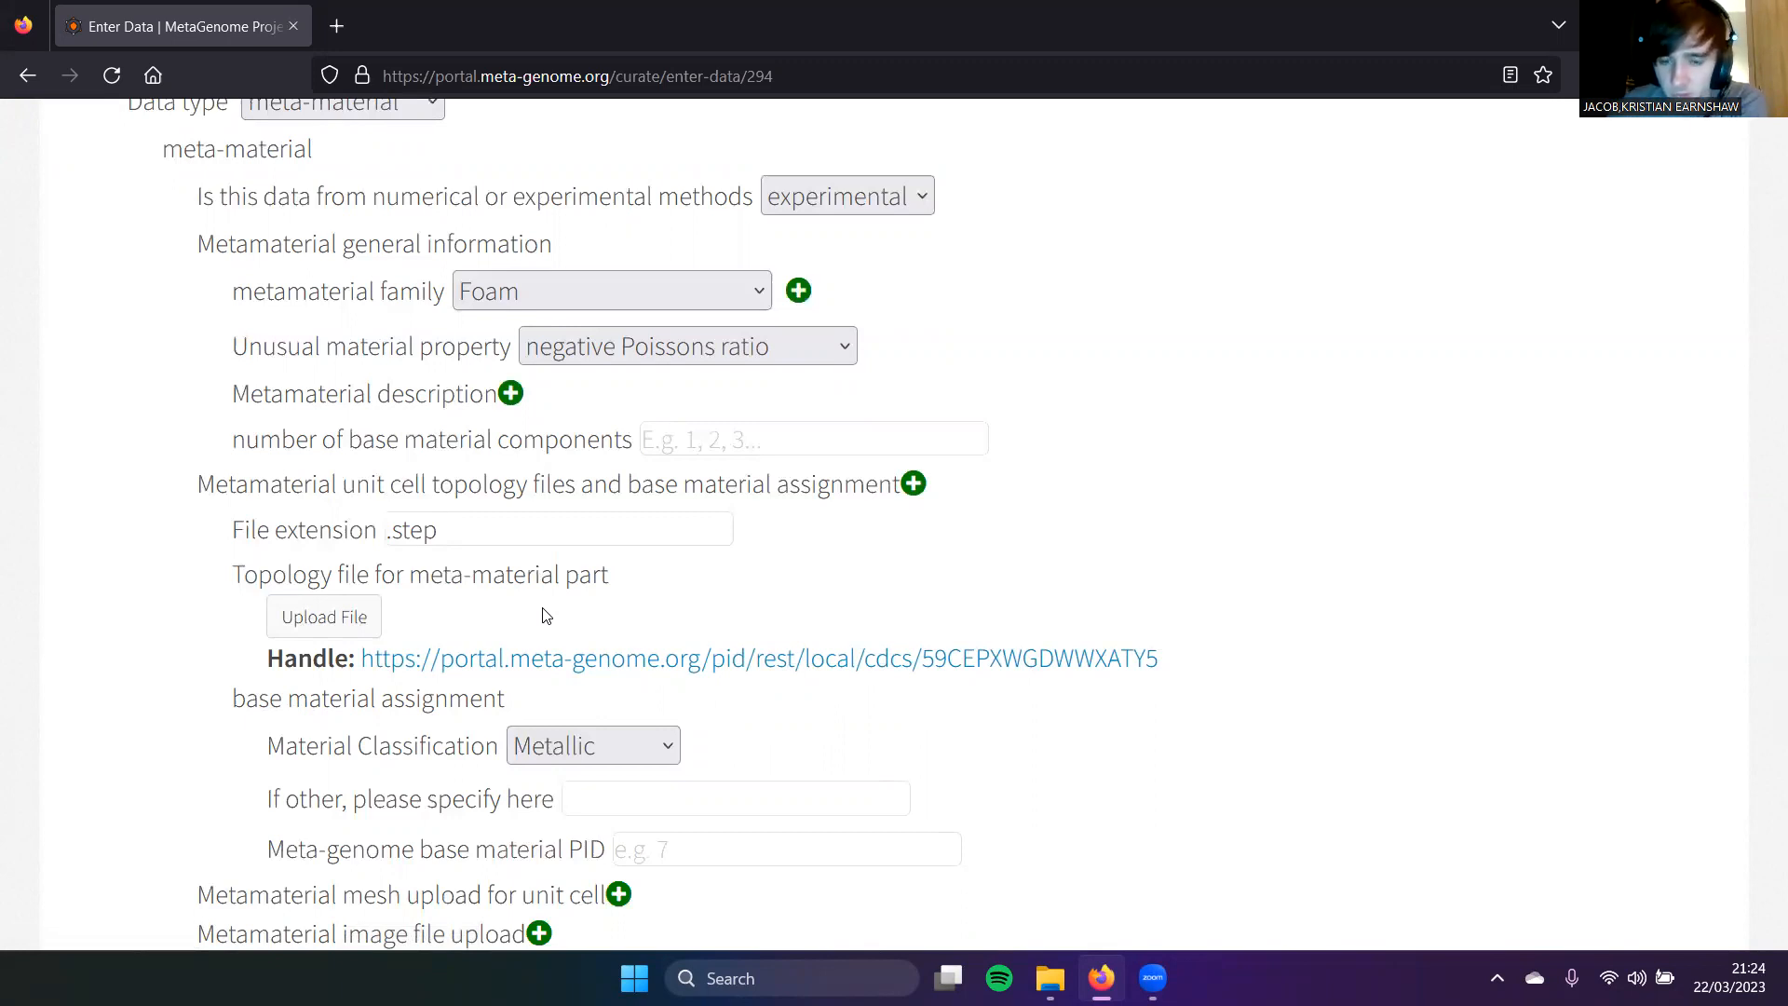
{"action": "scroll", "coordinate": [679, 602], "scroll_direction": "down", "scroll_amount": 2}
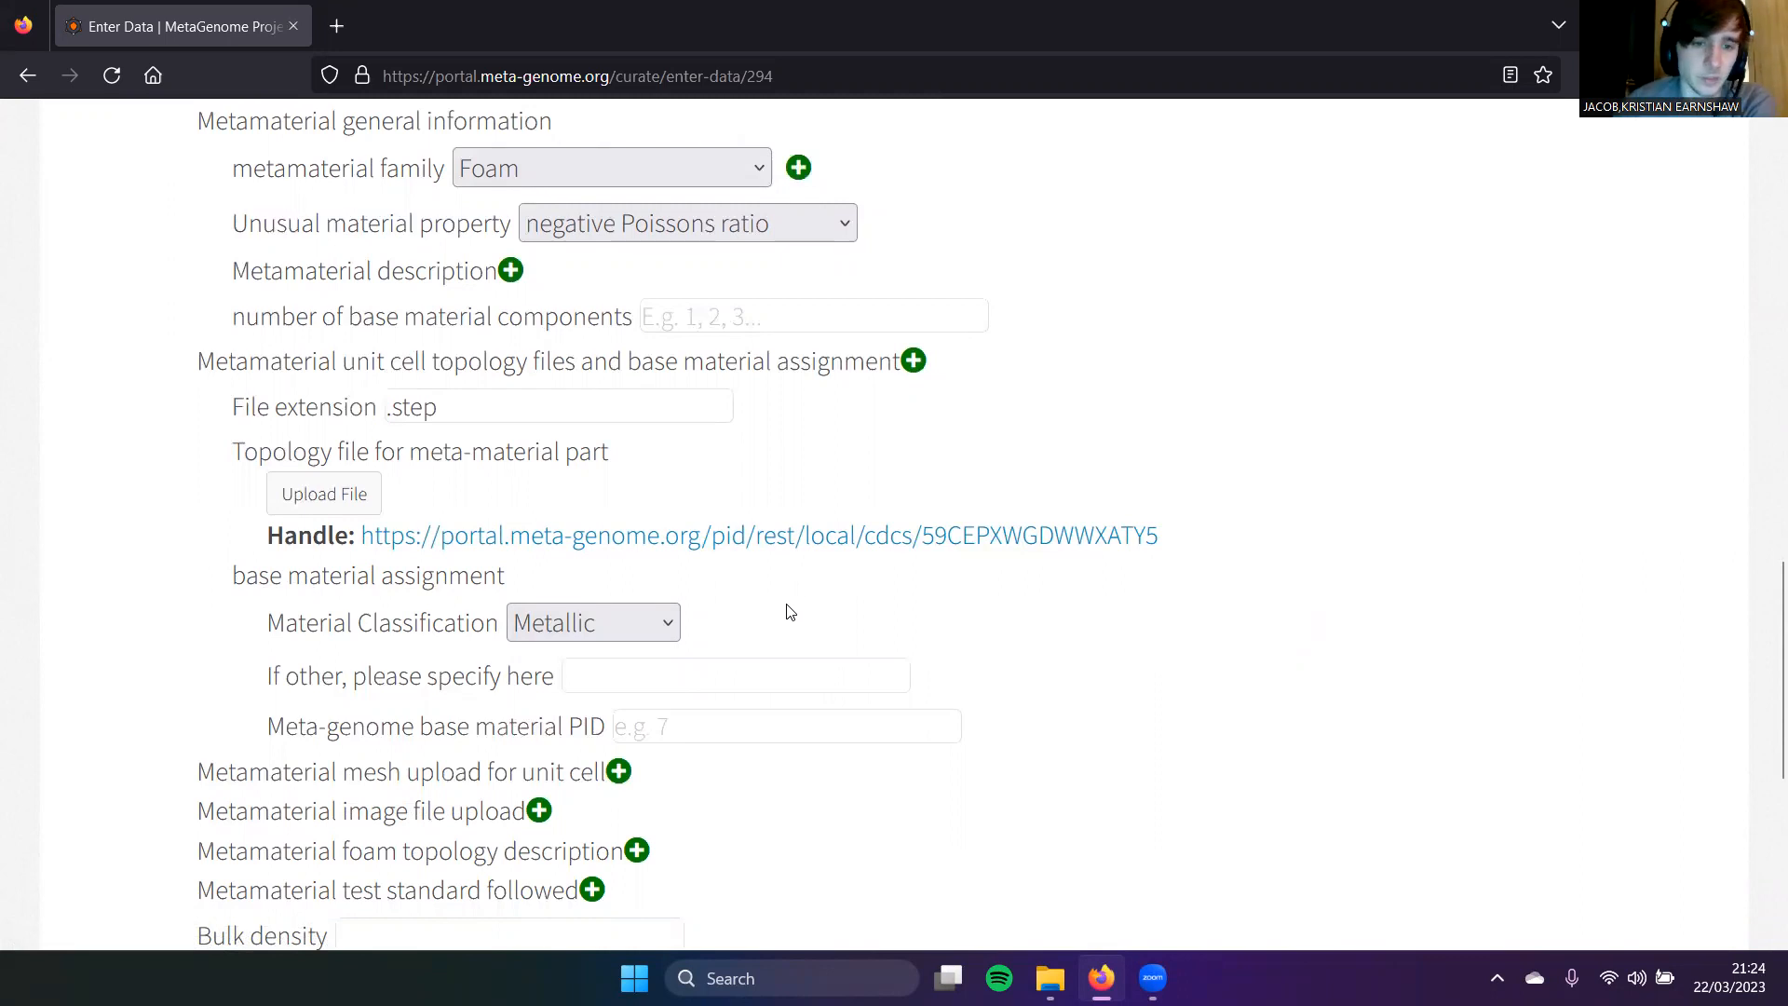
Step: Set the base material classification to Organic and paste the nylon12-basemat PID link
{"action": "scroll", "coordinate": [781, 611], "scroll_direction": "down", "scroll_amount": 1}
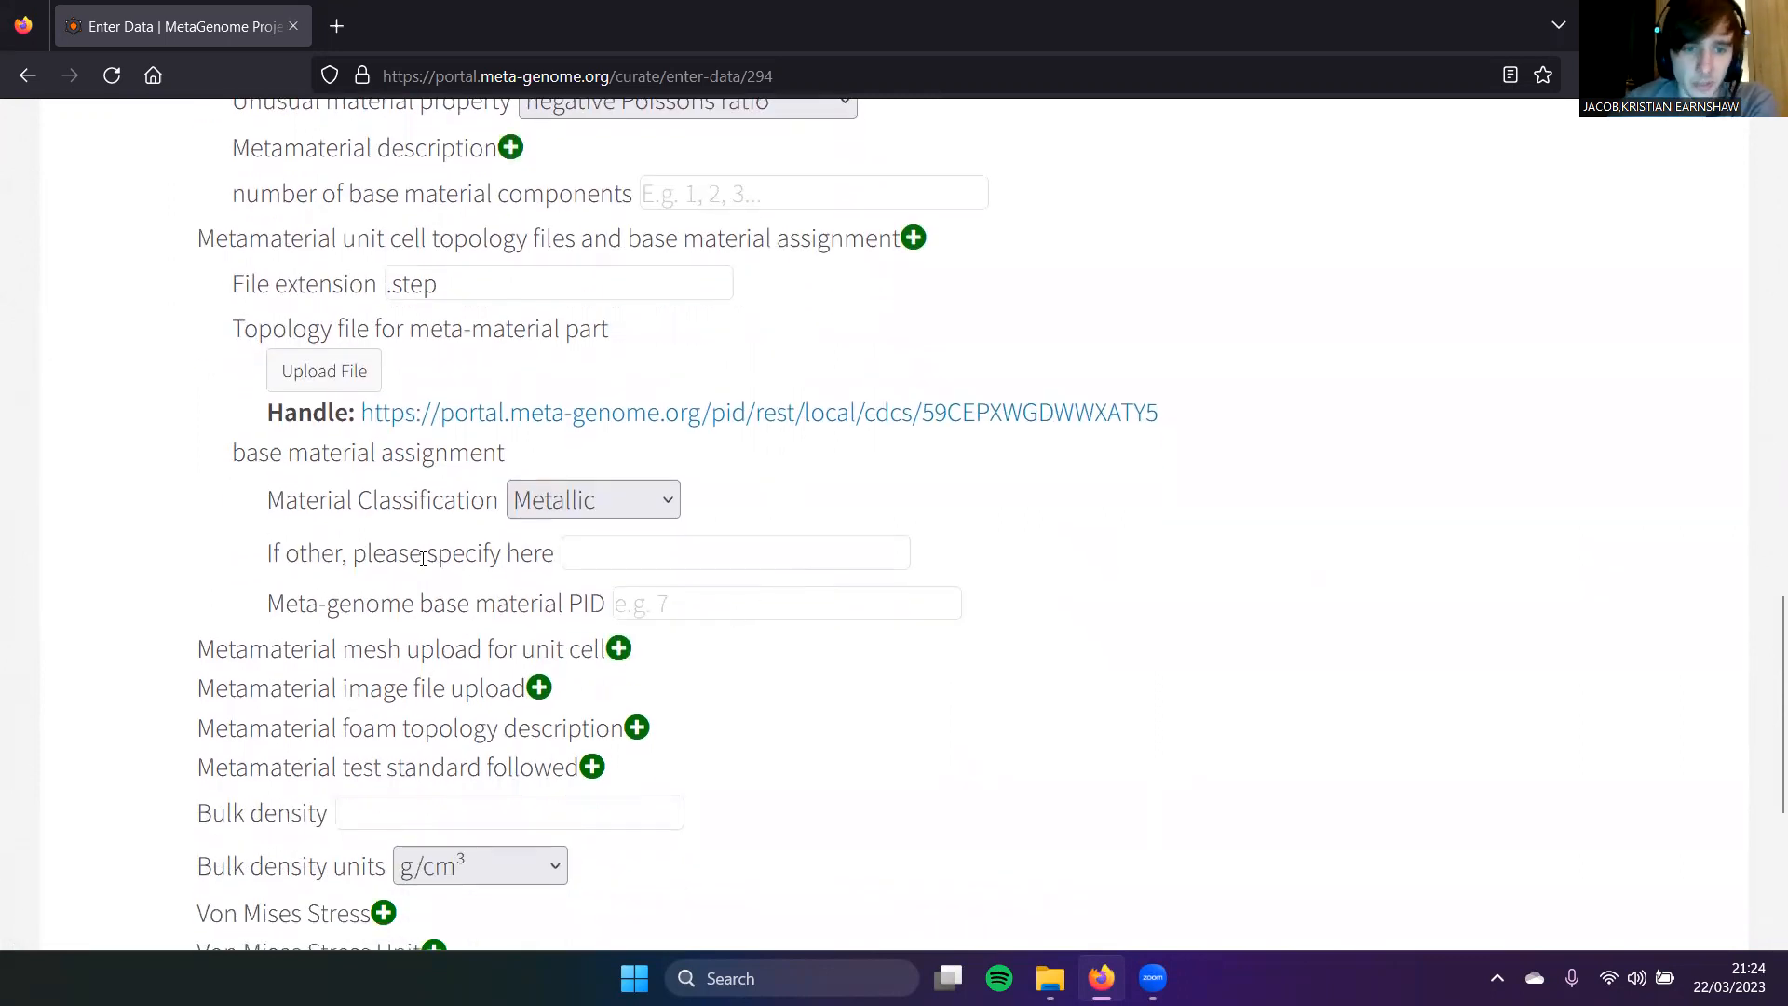
{"action": "left_click", "coordinate": [706, 602]}
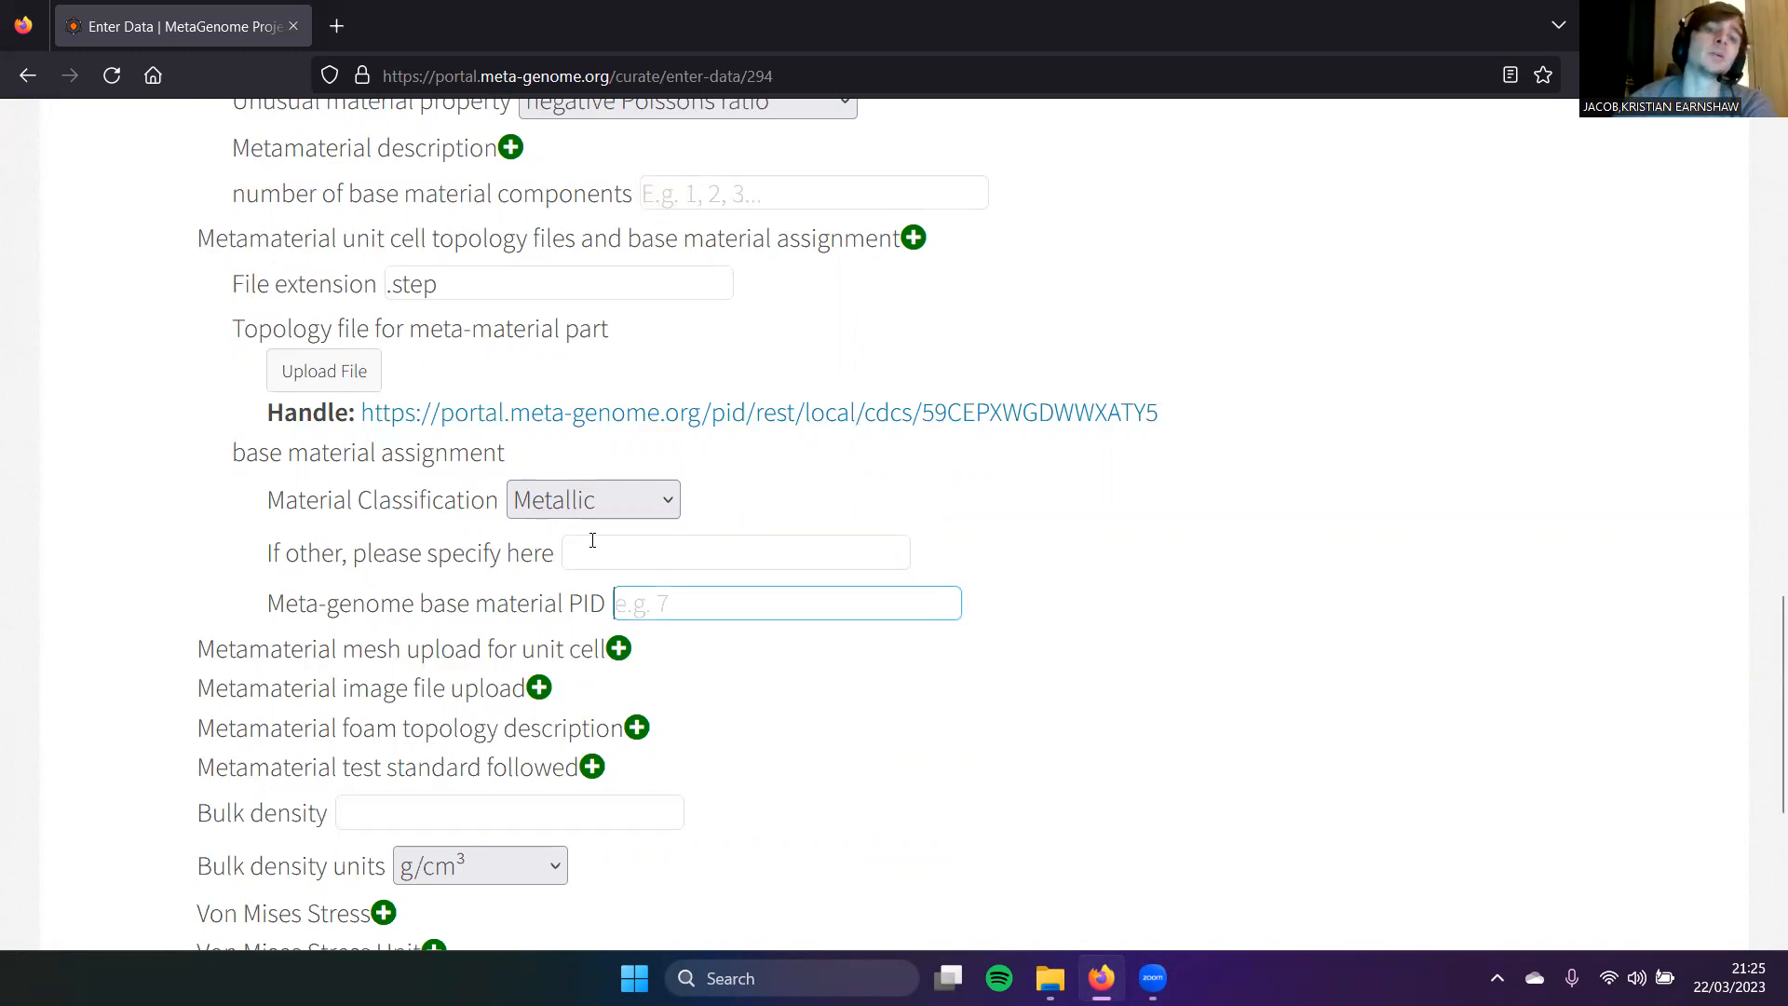
{"action": "left_click", "coordinate": [563, 488]}
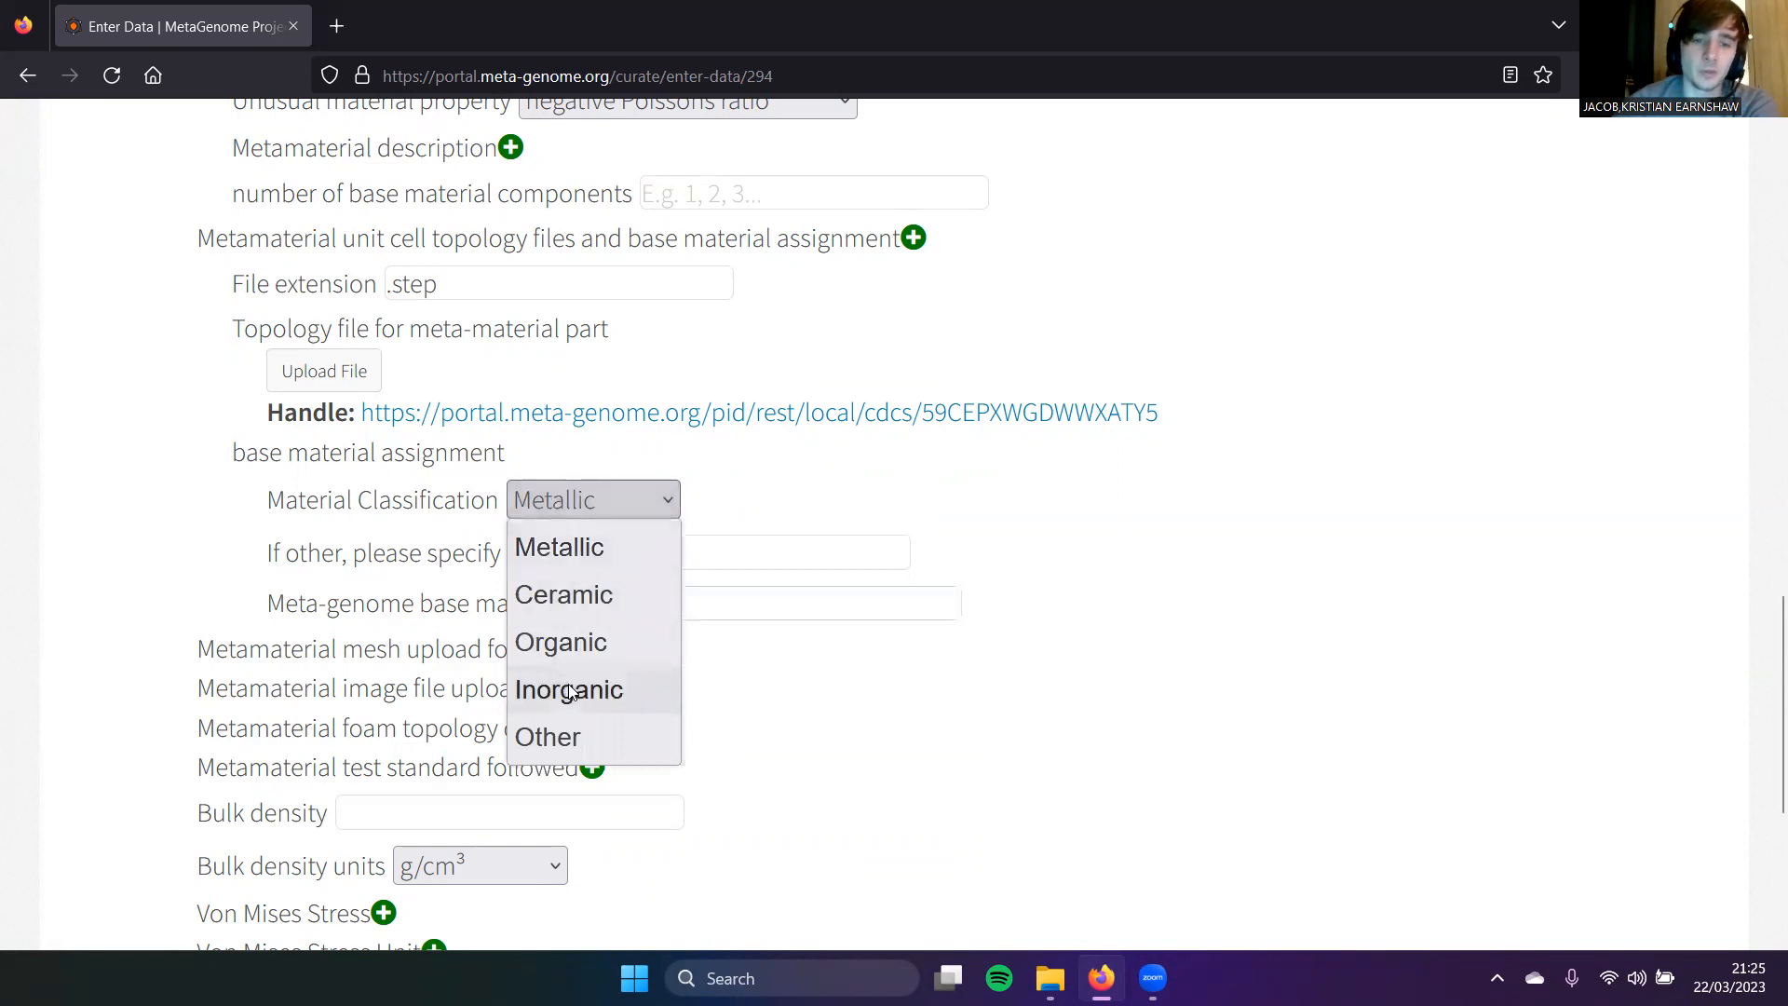
{"action": "left_click", "coordinate": [559, 640]}
{"action": "left_click", "coordinate": [656, 603]}
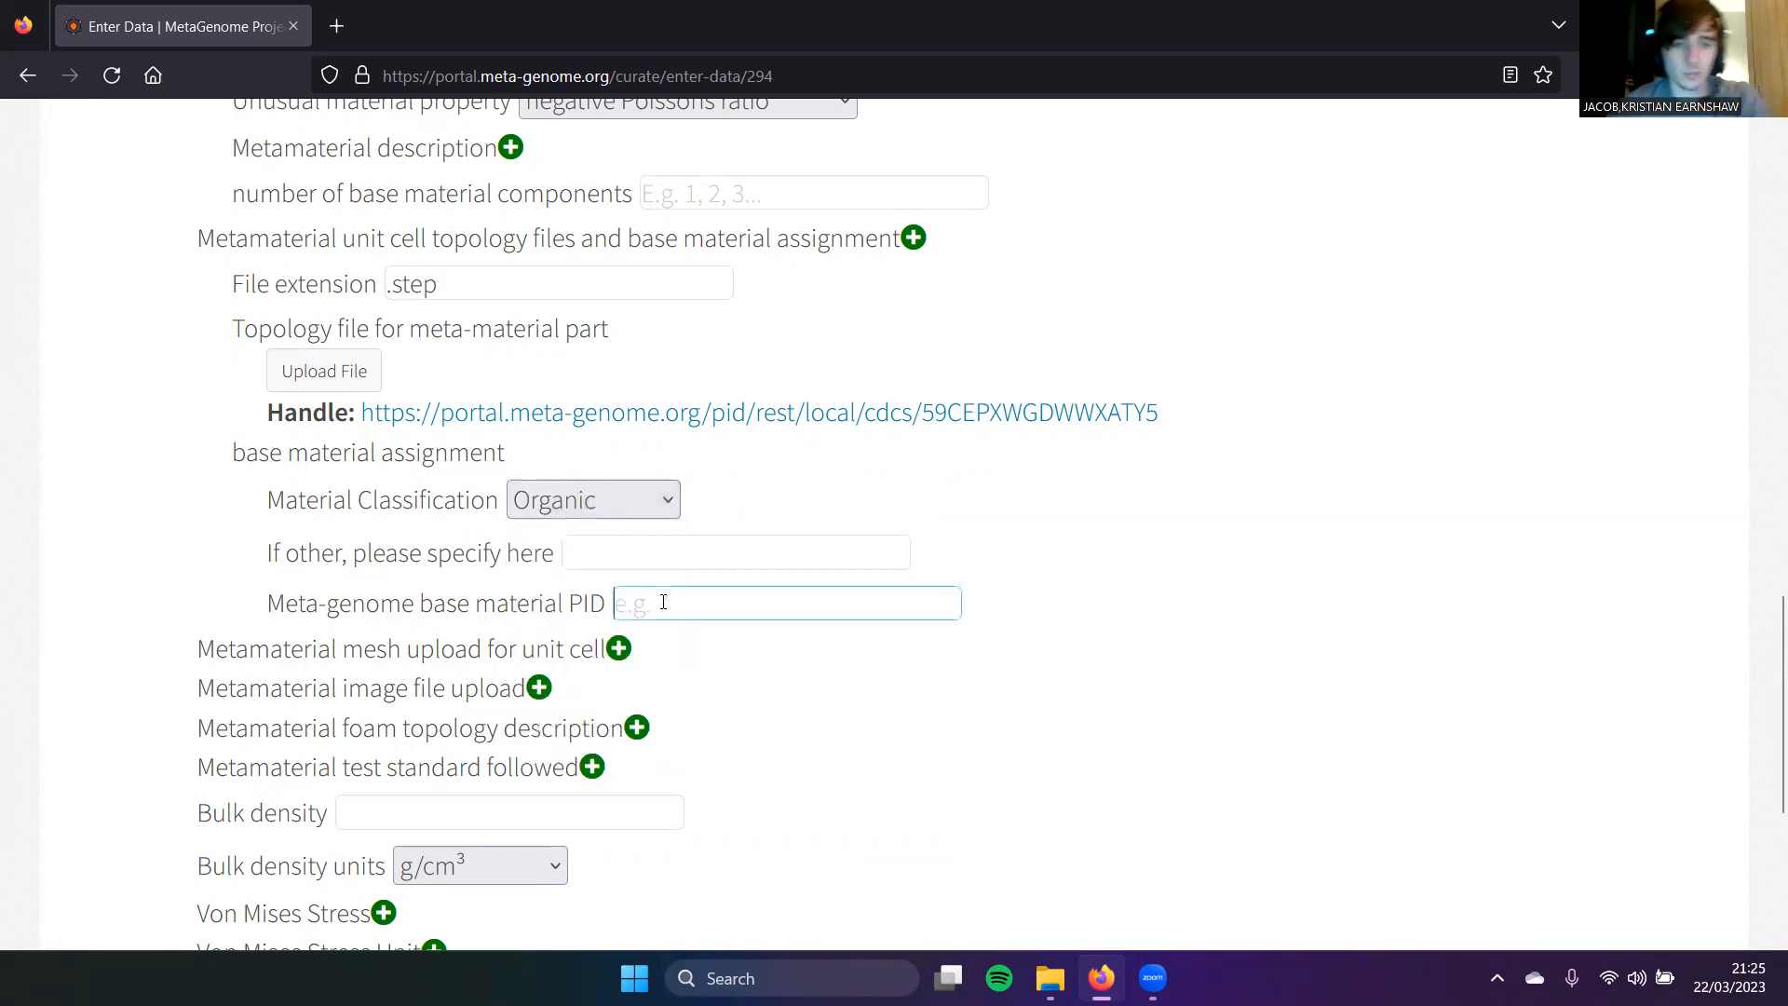
{"action": "key", "text": "ctrl+v"}
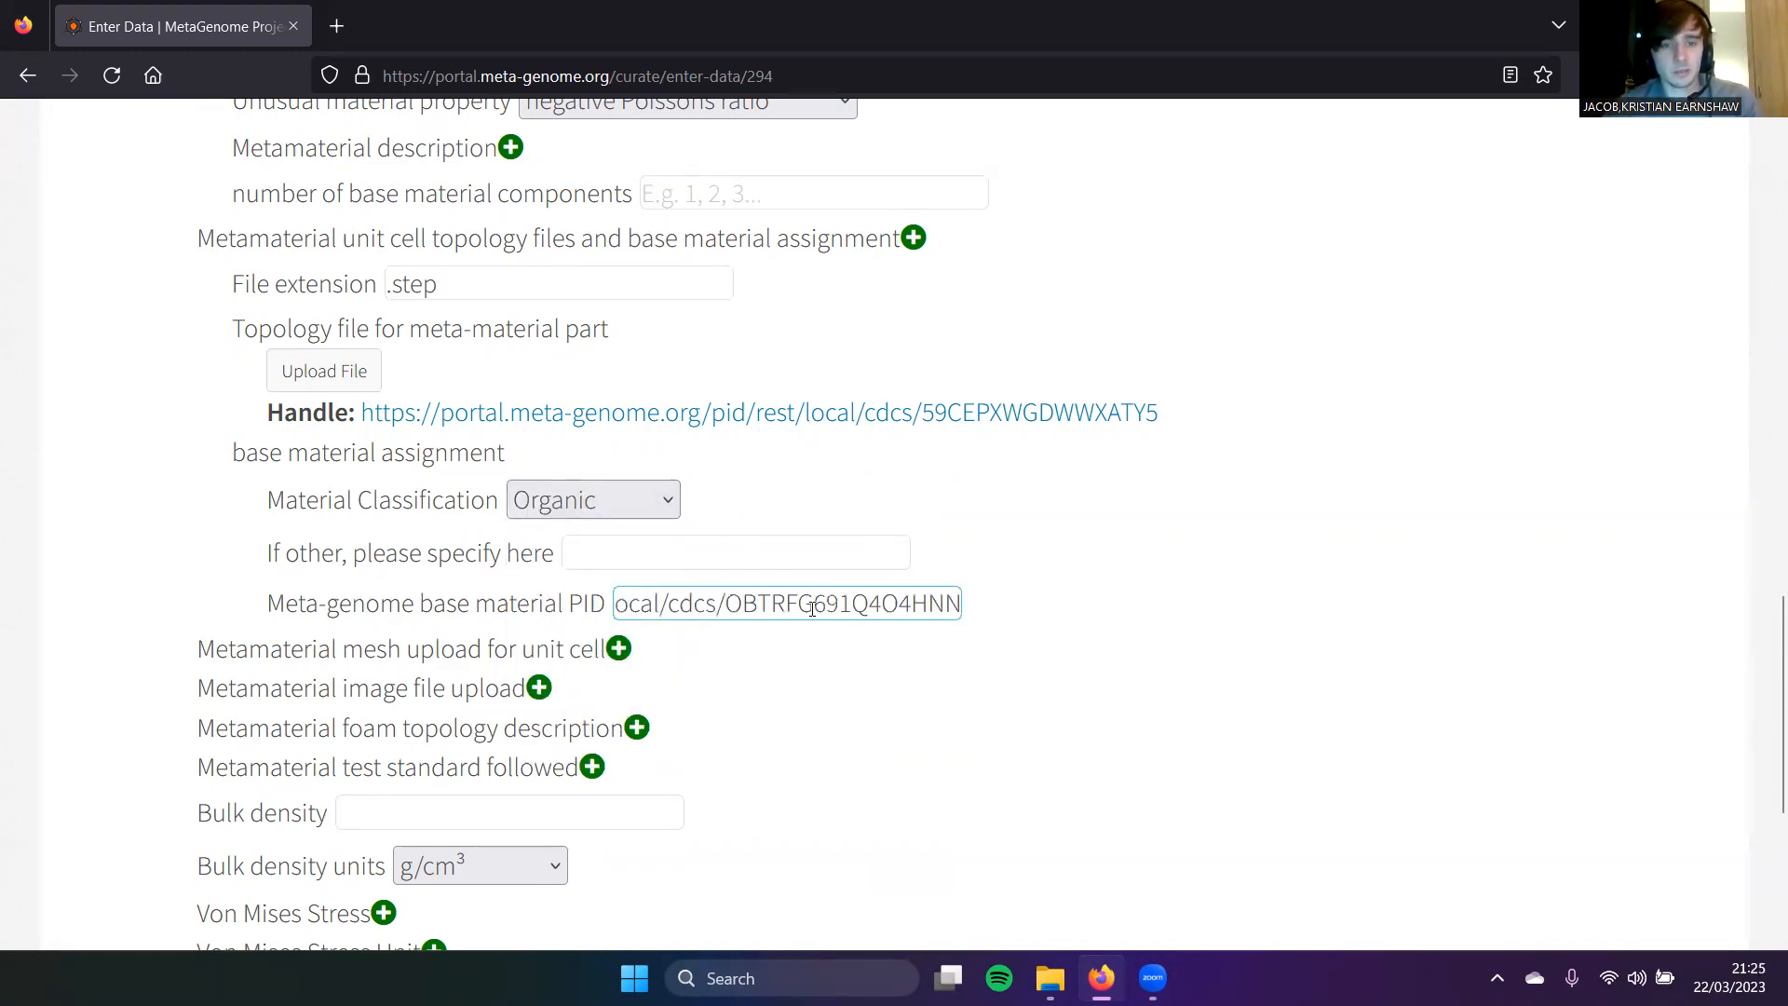
{"action": "key", "text": "Home"}
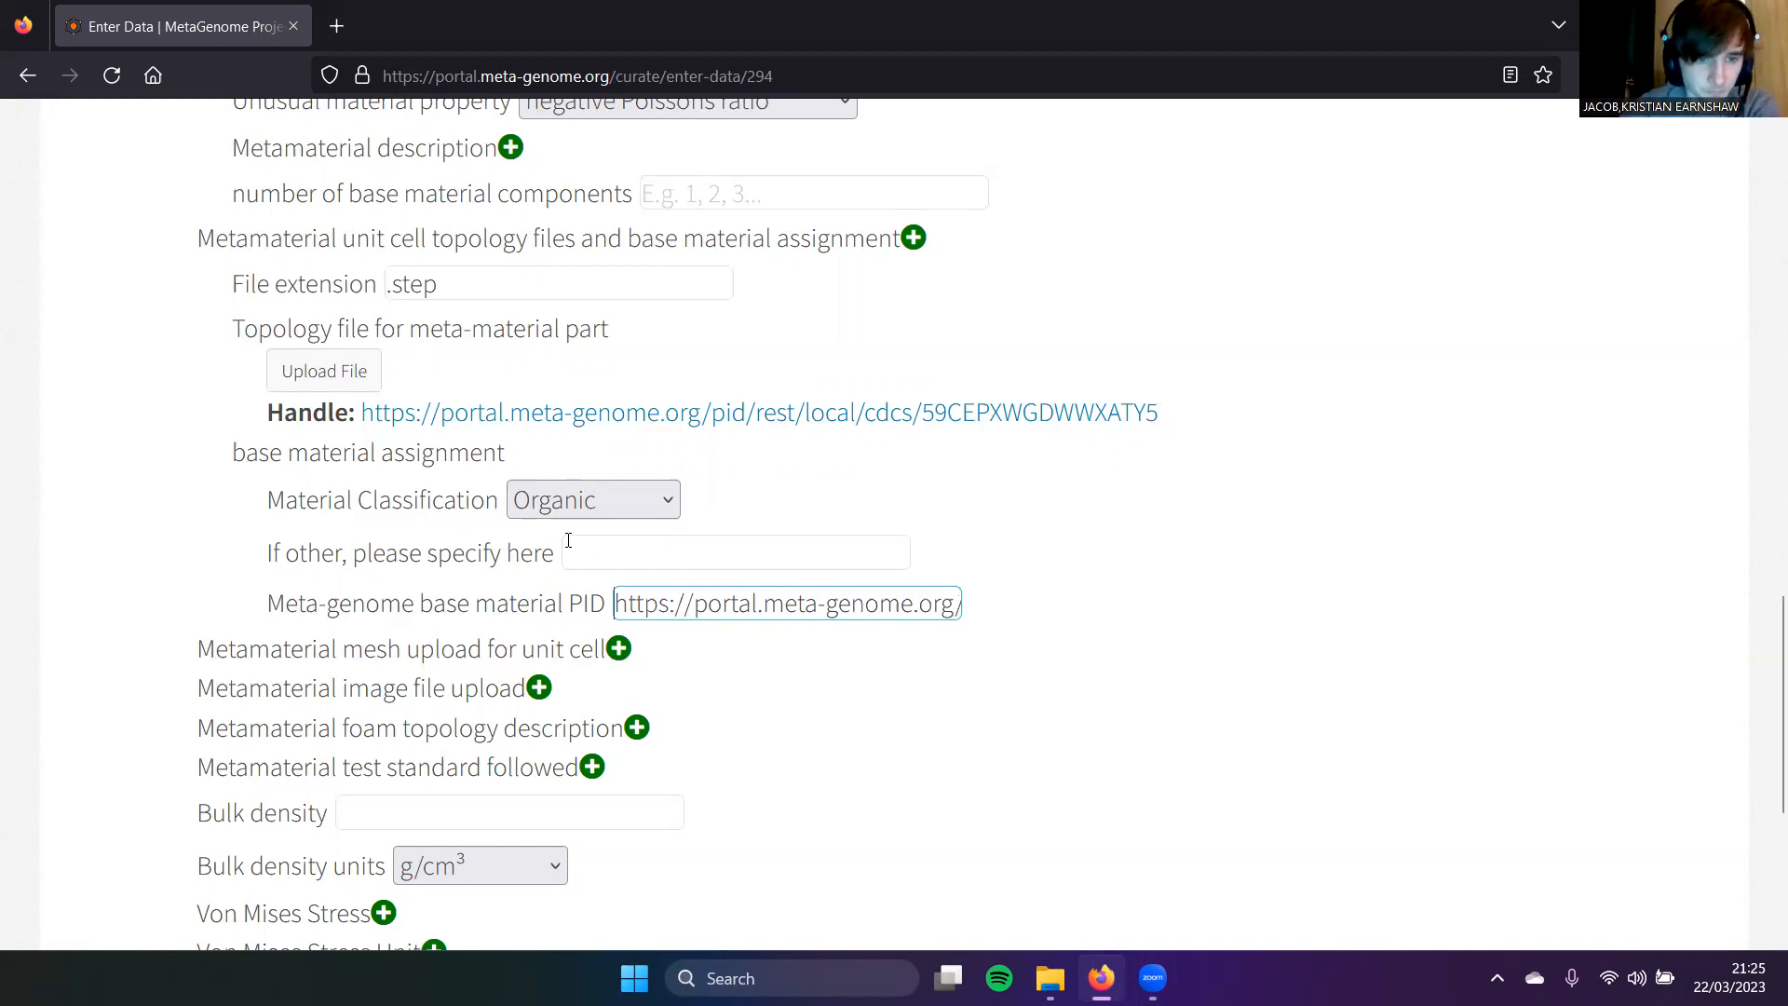
Step: Add the metamaterial image upload, foam topology description, auxetic and custom foam parameter sections
{"action": "scroll", "coordinate": [554, 559], "scroll_direction": "down", "scroll_amount": 1}
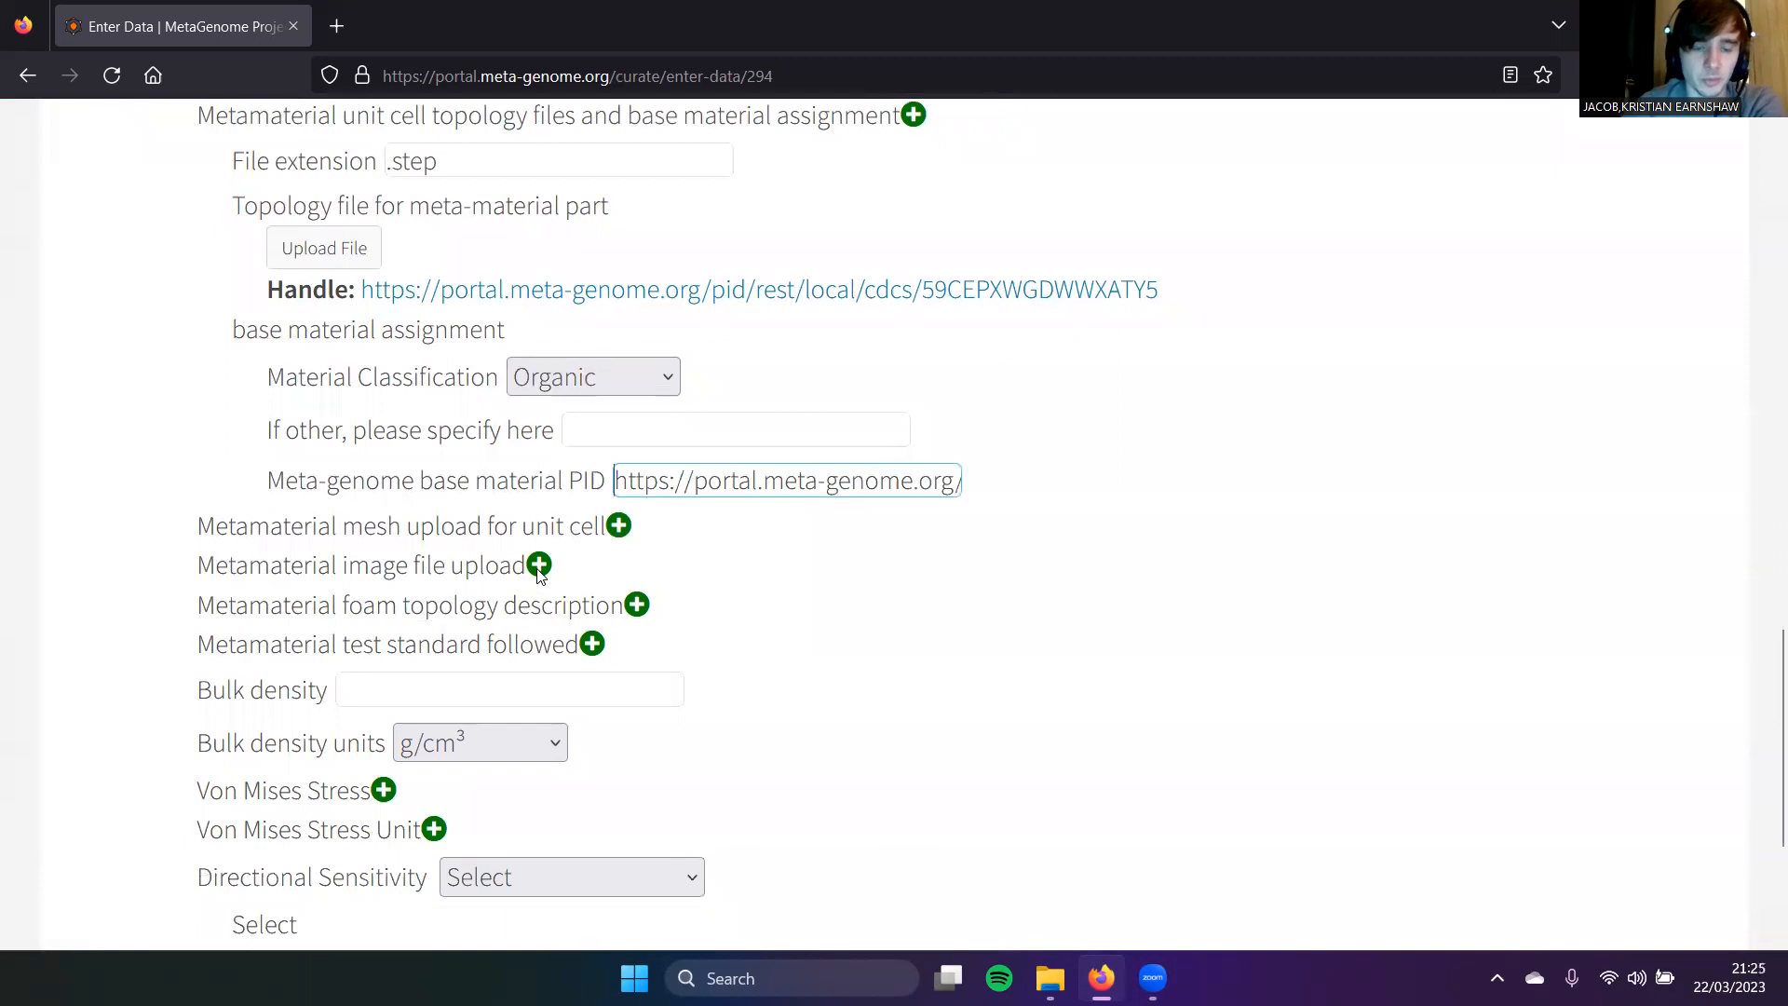
{"action": "left_click", "coordinate": [538, 569]}
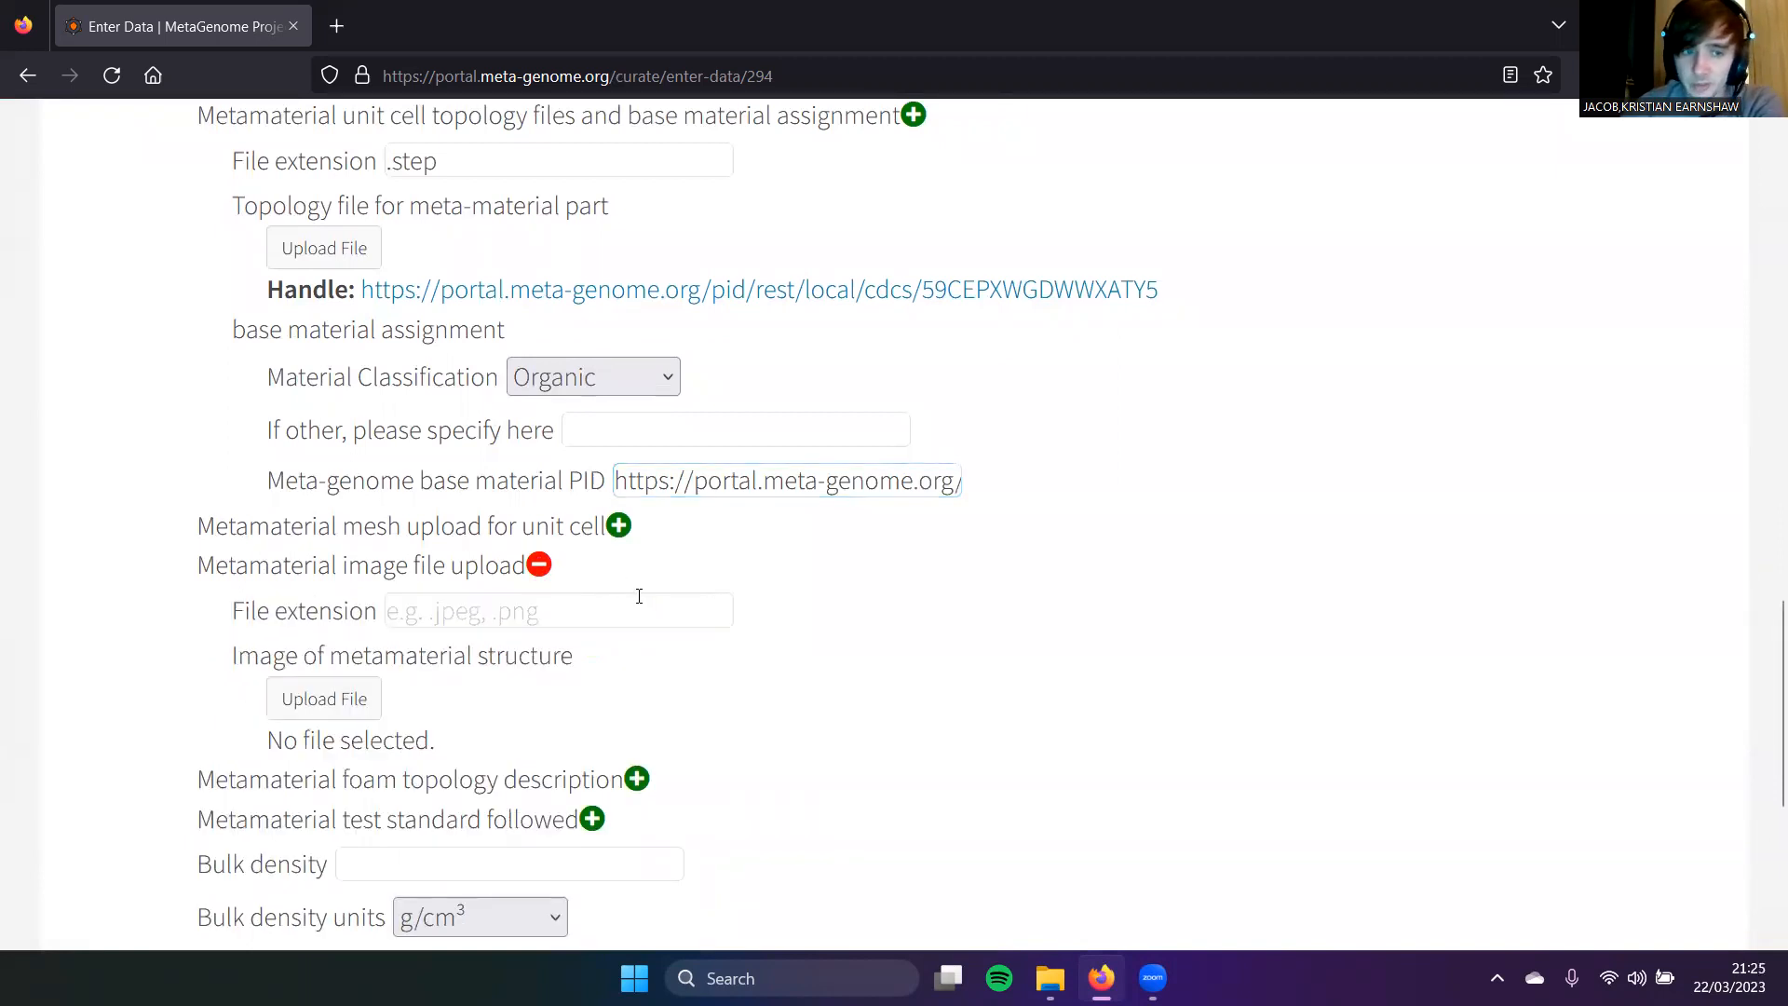
{"action": "scroll", "coordinate": [652, 600], "scroll_direction": "down", "scroll_amount": 1}
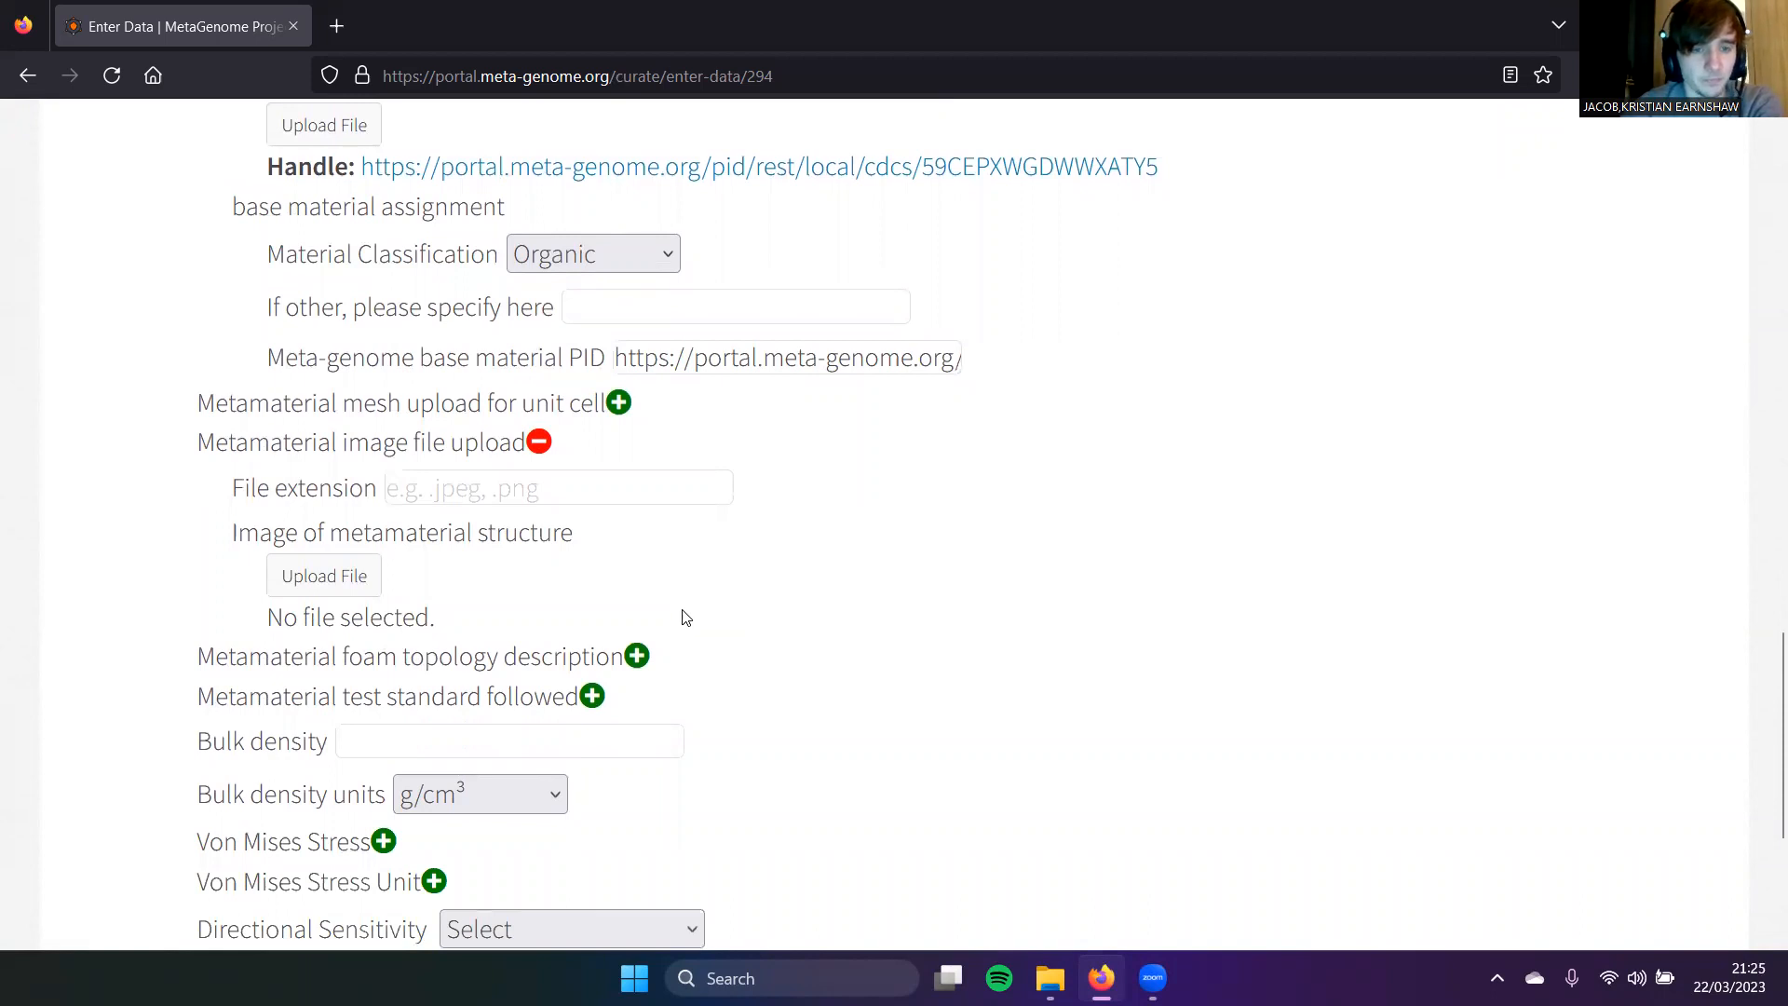
{"action": "left_click", "coordinate": [637, 657]}
{"action": "scroll", "coordinate": [599, 615], "scroll_direction": "down", "scroll_amount": 1}
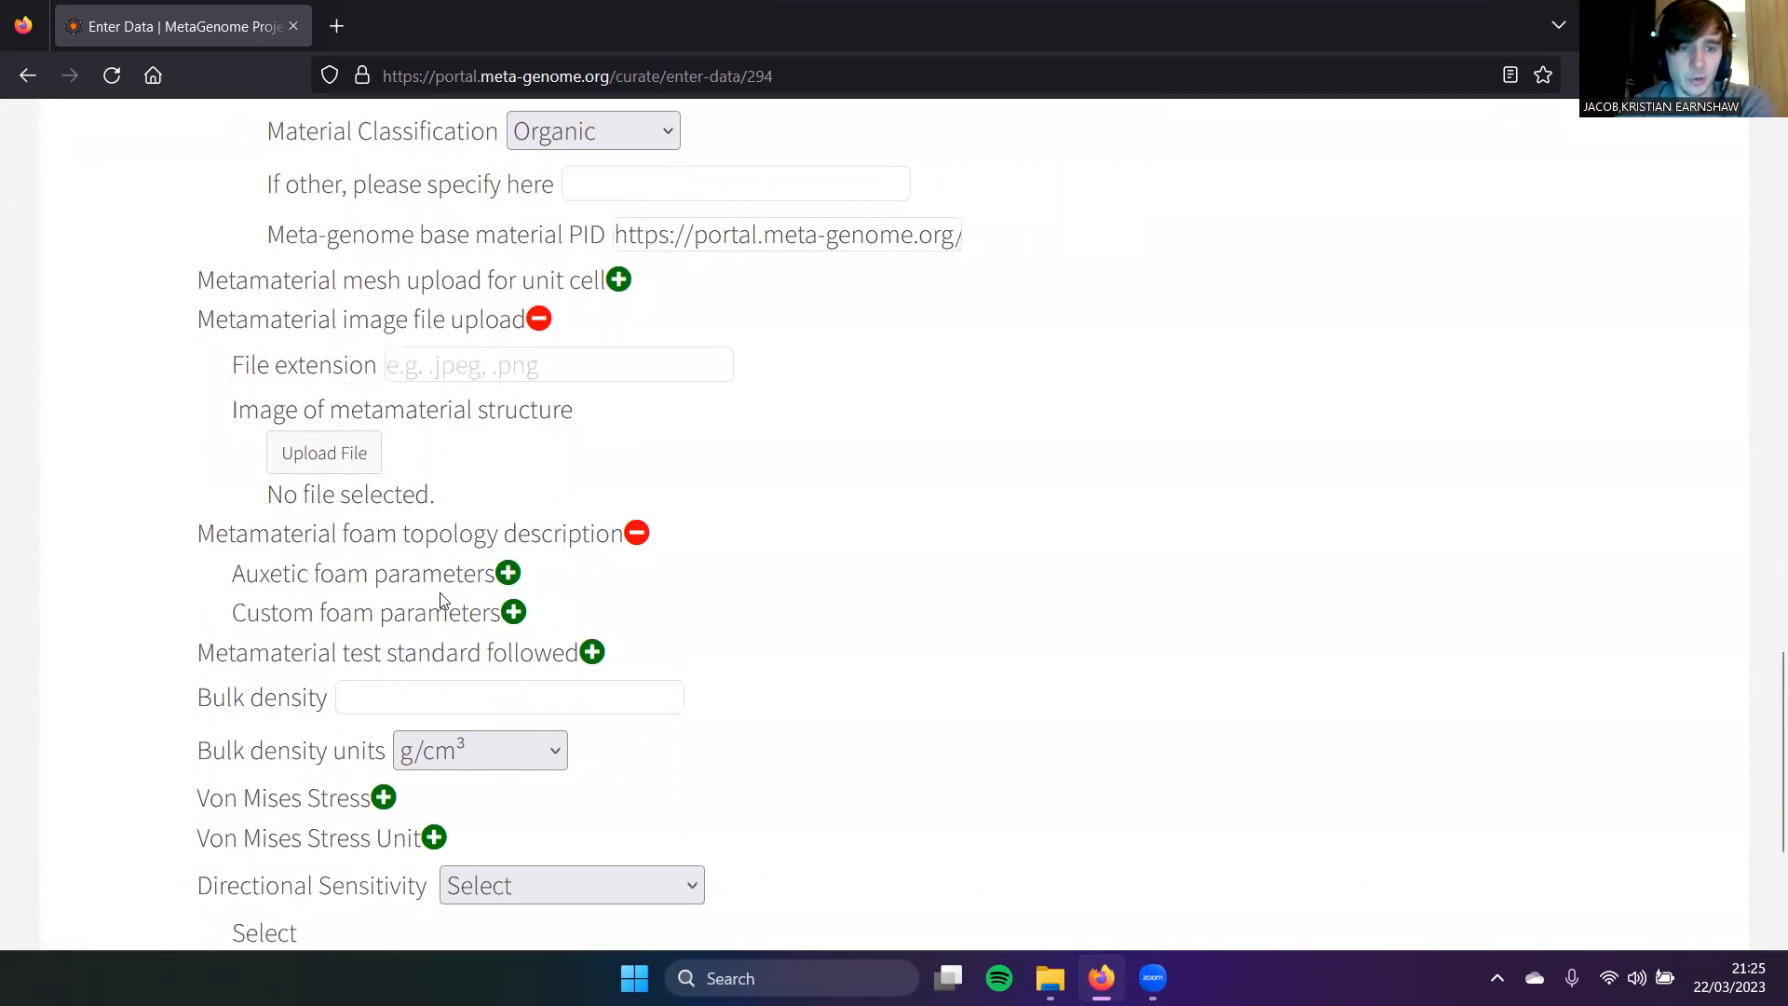
{"action": "left_click", "coordinate": [508, 574]}
{"action": "scroll", "coordinate": [253, 568], "scroll_direction": "down", "scroll_amount": 1}
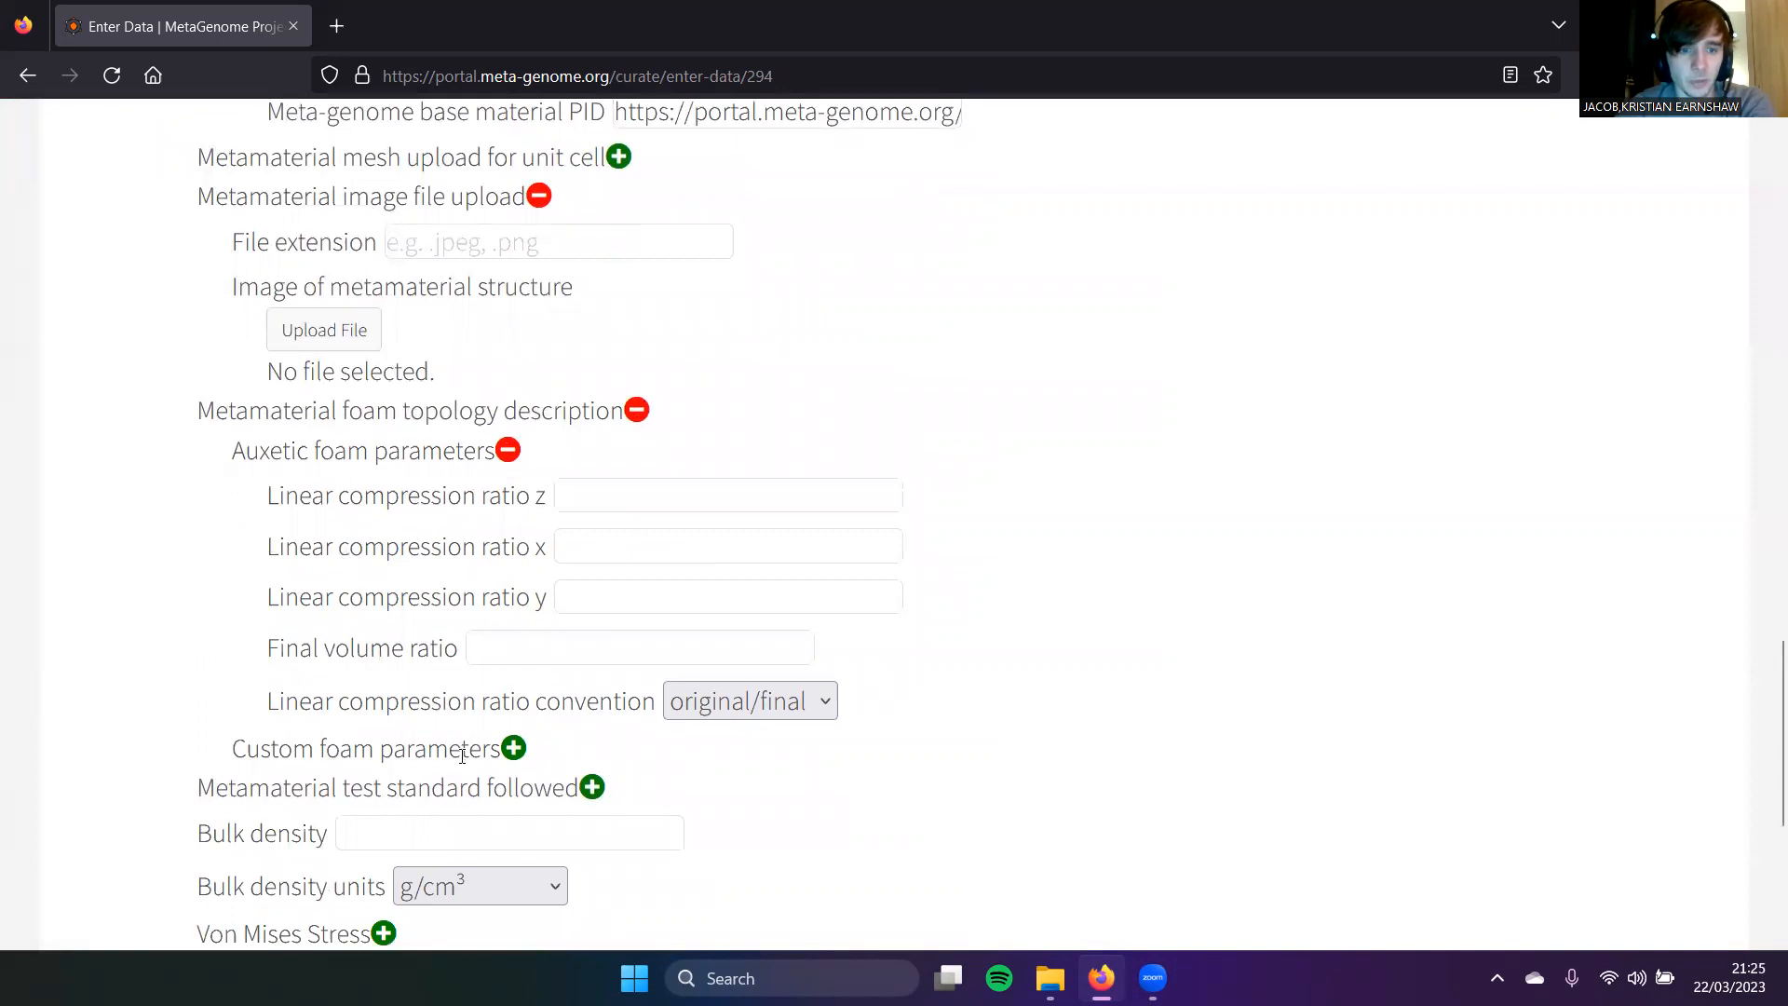
{"action": "left_click", "coordinate": [514, 748]}
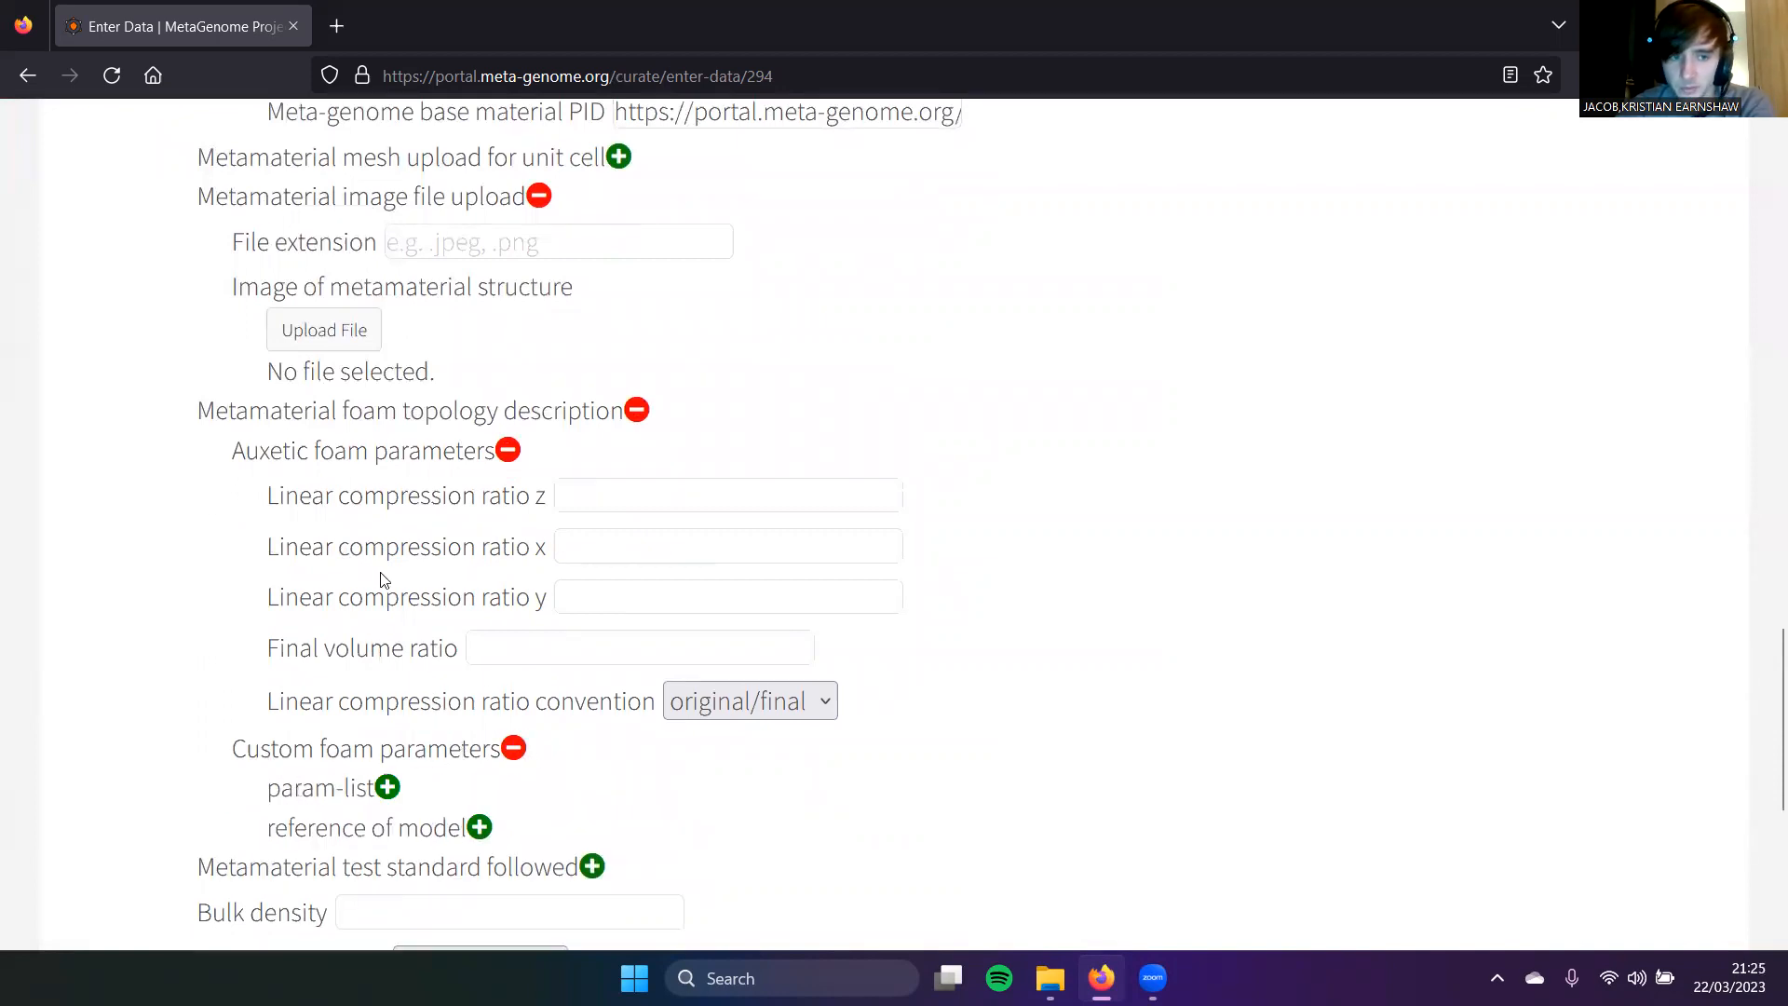
{"action": "scroll", "coordinate": [513, 748], "scroll_direction": "down", "scroll_amount": 2}
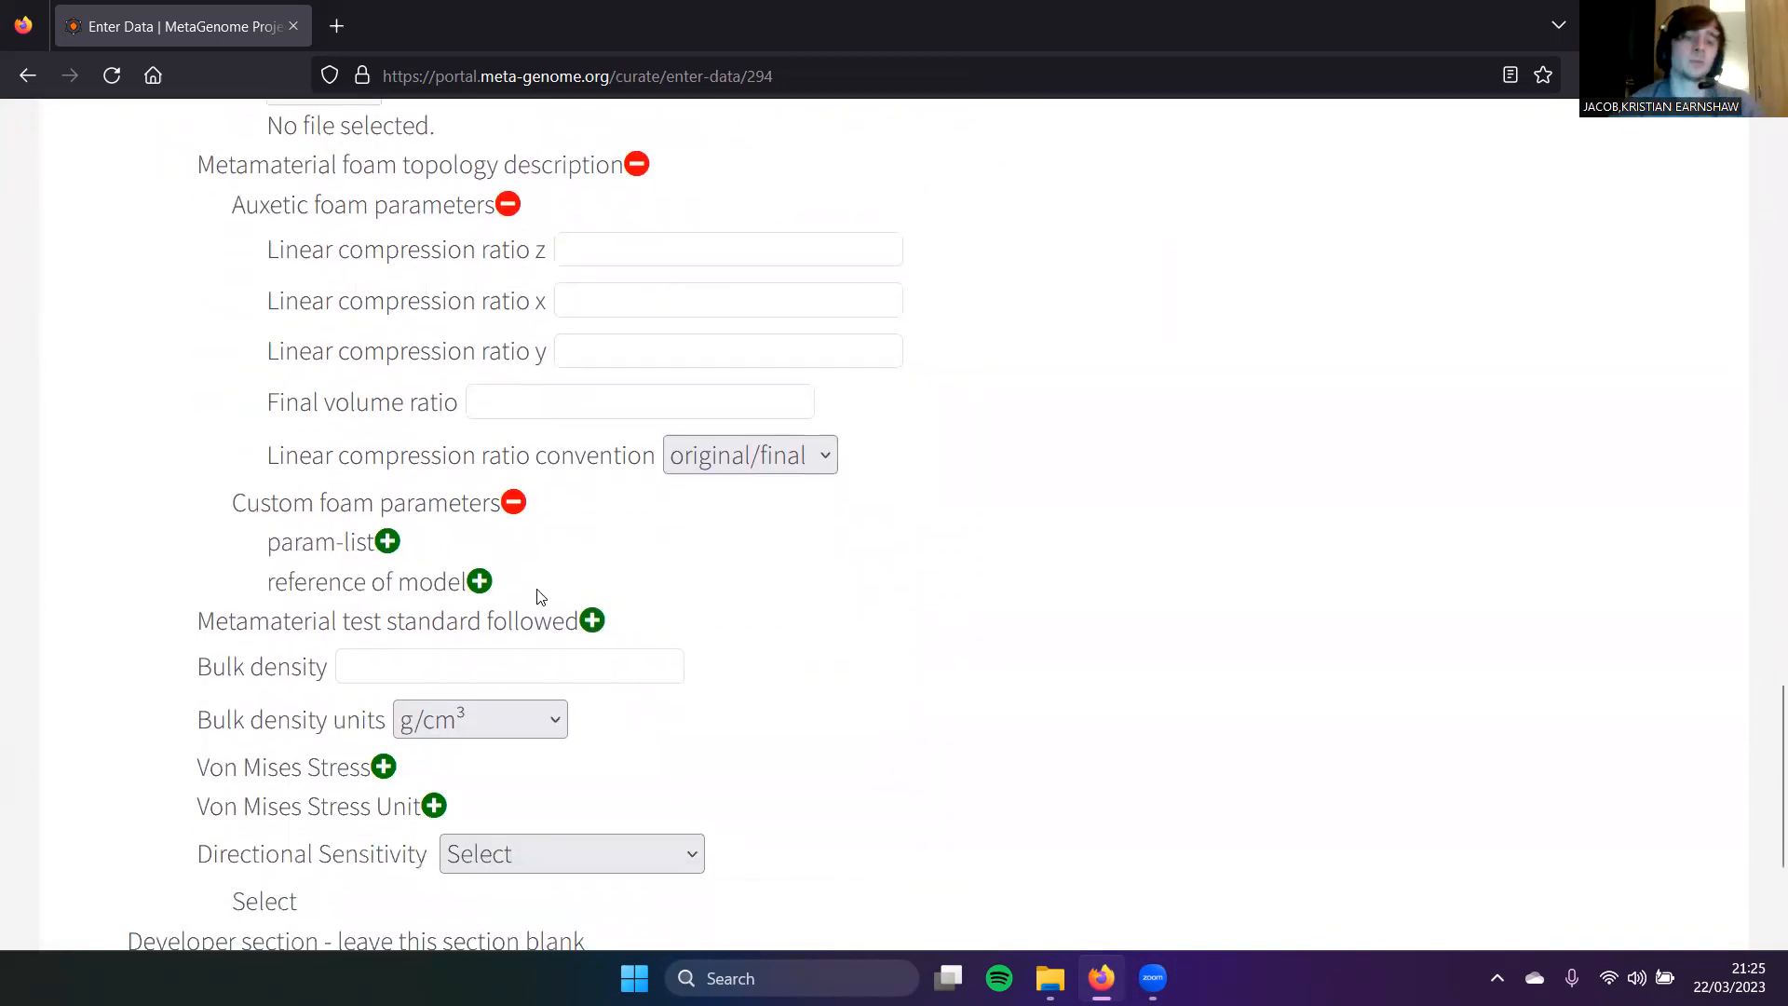